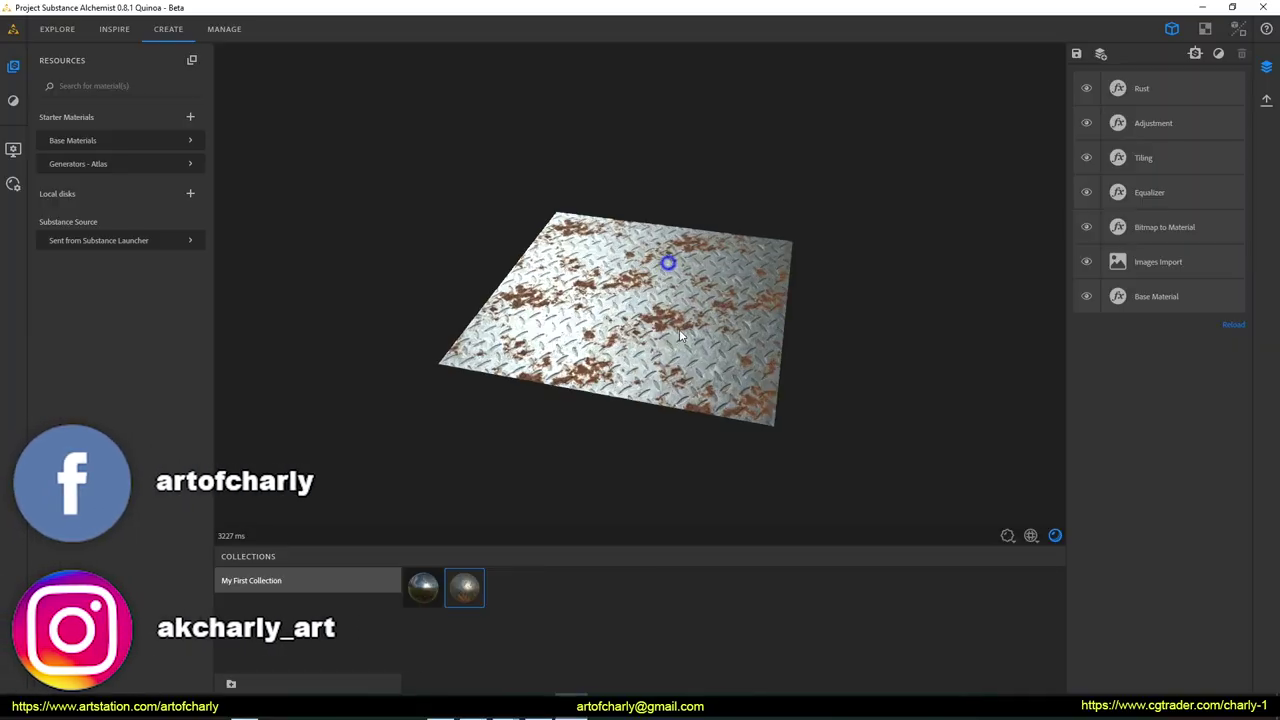
# Step: Open the Octane Viewport from the quad menu and orbit the rendered rusty plate
pyautogui.moveTo(679, 335); pyautogui.dragTo(567, 390)
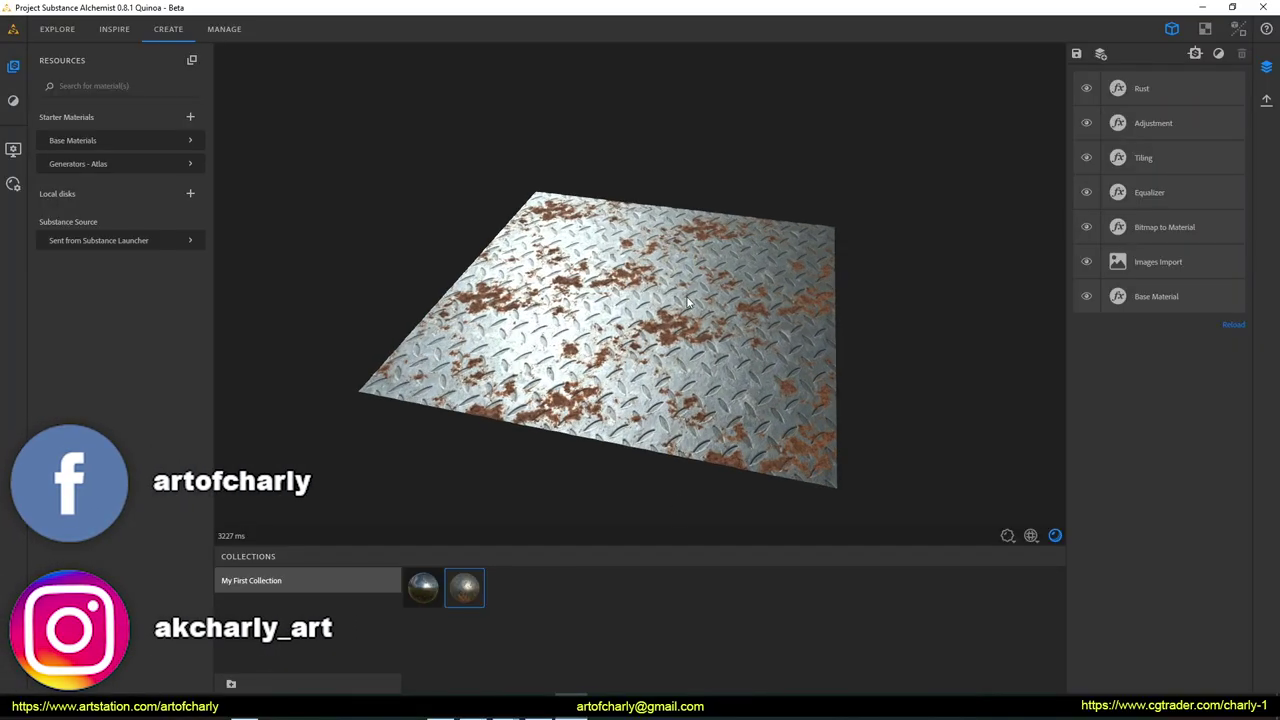
pyautogui.moveTo(567, 390)
pyautogui.keyDown('shift'); pyautogui.mouseDown(button='right')
pyautogui.moveTo(797, 389)
pyautogui.moveTo(715, 398)
pyautogui.mouseUp(button='right'); pyautogui.keyUp('shift')
pyautogui.moveTo(715, 398)
pyautogui.mouseDown()
pyautogui.moveTo(733, 388)
pyautogui.moveTo(102, 12)
pyautogui.mouseUp()
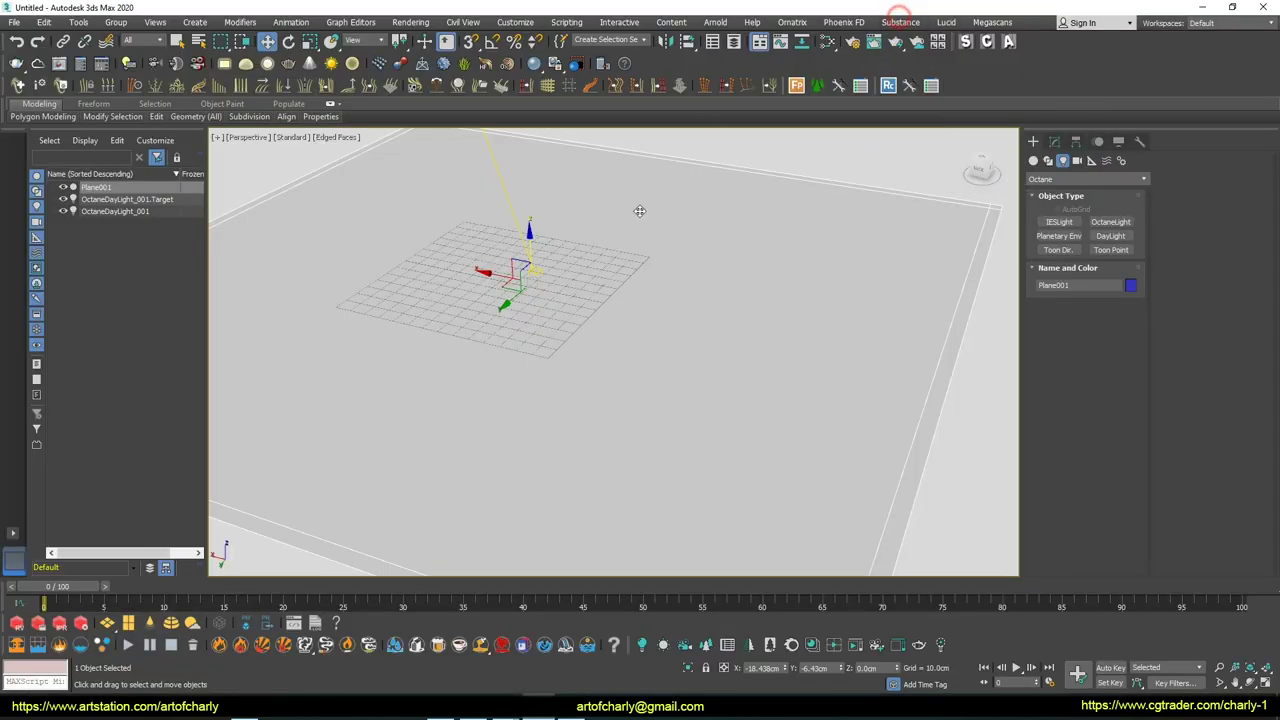
pyautogui.rightClick(622, 248)
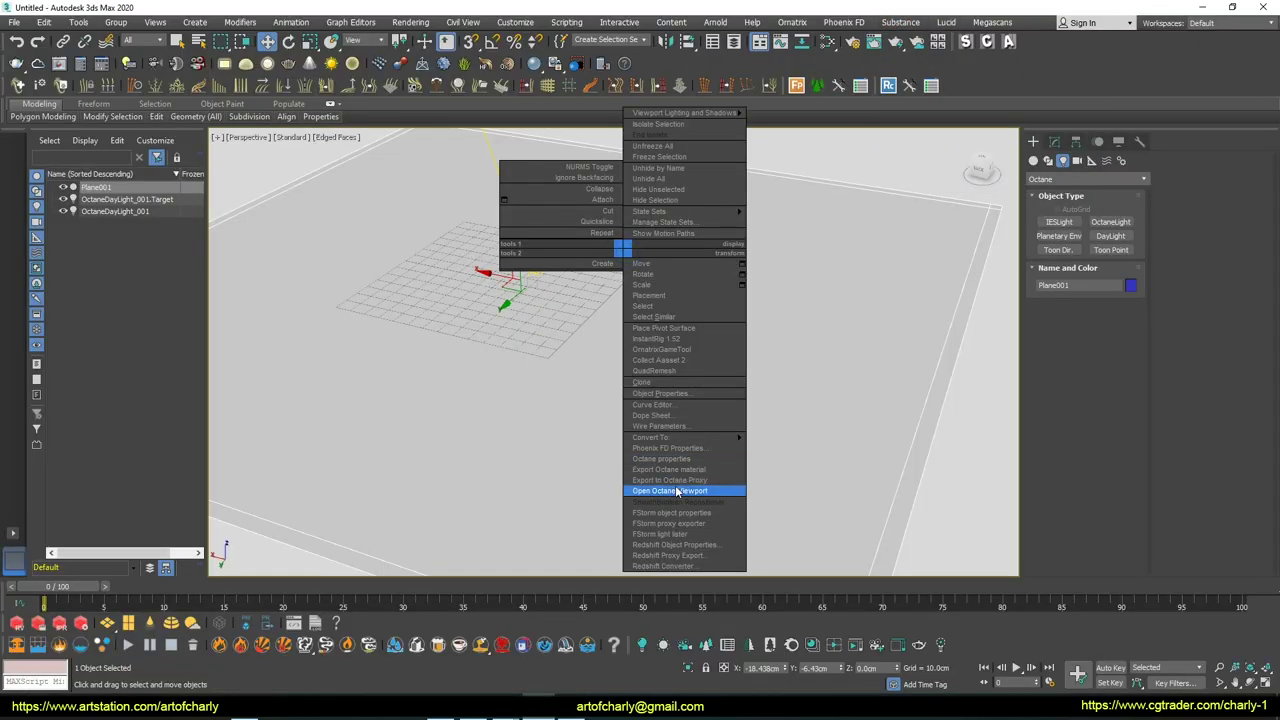
pyautogui.click(677, 491)
pyautogui.moveTo(341, 340)
pyautogui.keyDown('alt'); pyautogui.mouseDown(button='middle')
pyautogui.moveTo(366, 343)
pyautogui.moveTo(343, 337)
pyautogui.moveTo(360, 343)
pyautogui.moveTo(340, 363)
pyautogui.moveTo(311, 363)
pyautogui.mouseUp(button='middle'); pyautogui.keyUp('alt')
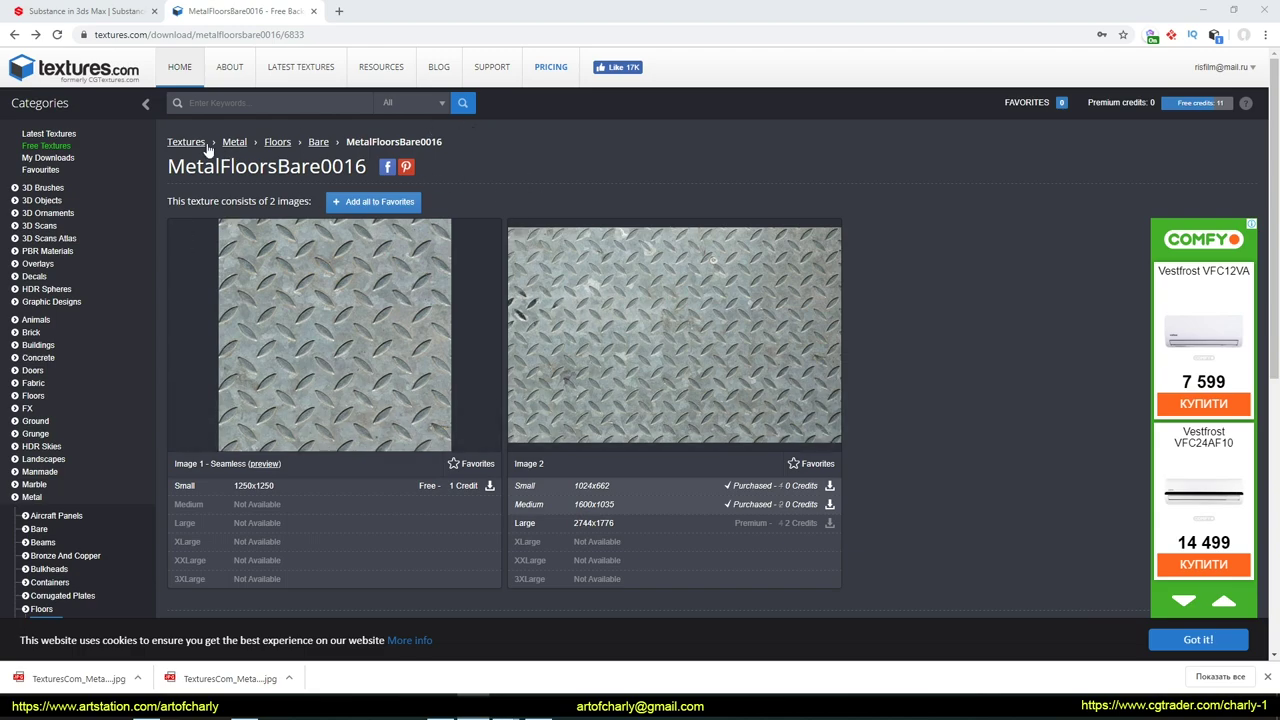
pyautogui.moveTo(171, 165); pyautogui.dragTo(505, 207)
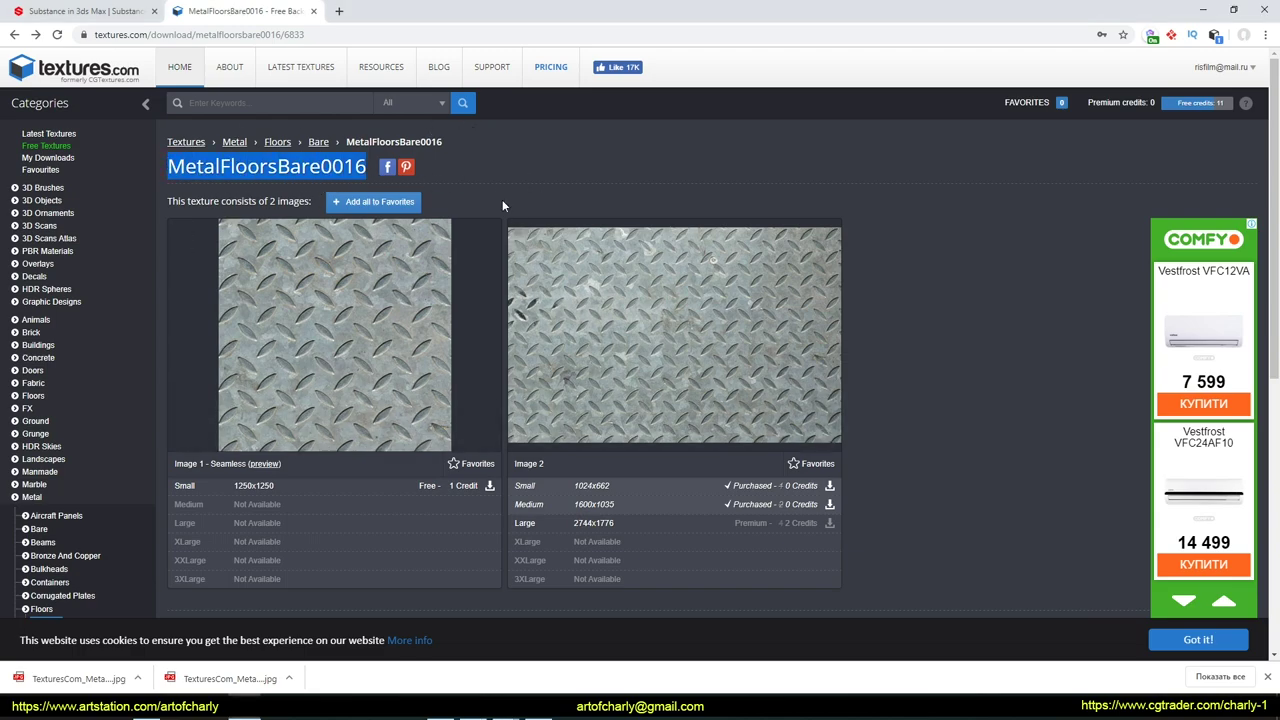
pyautogui.click(952, 174)
pyautogui.click(357, 35)
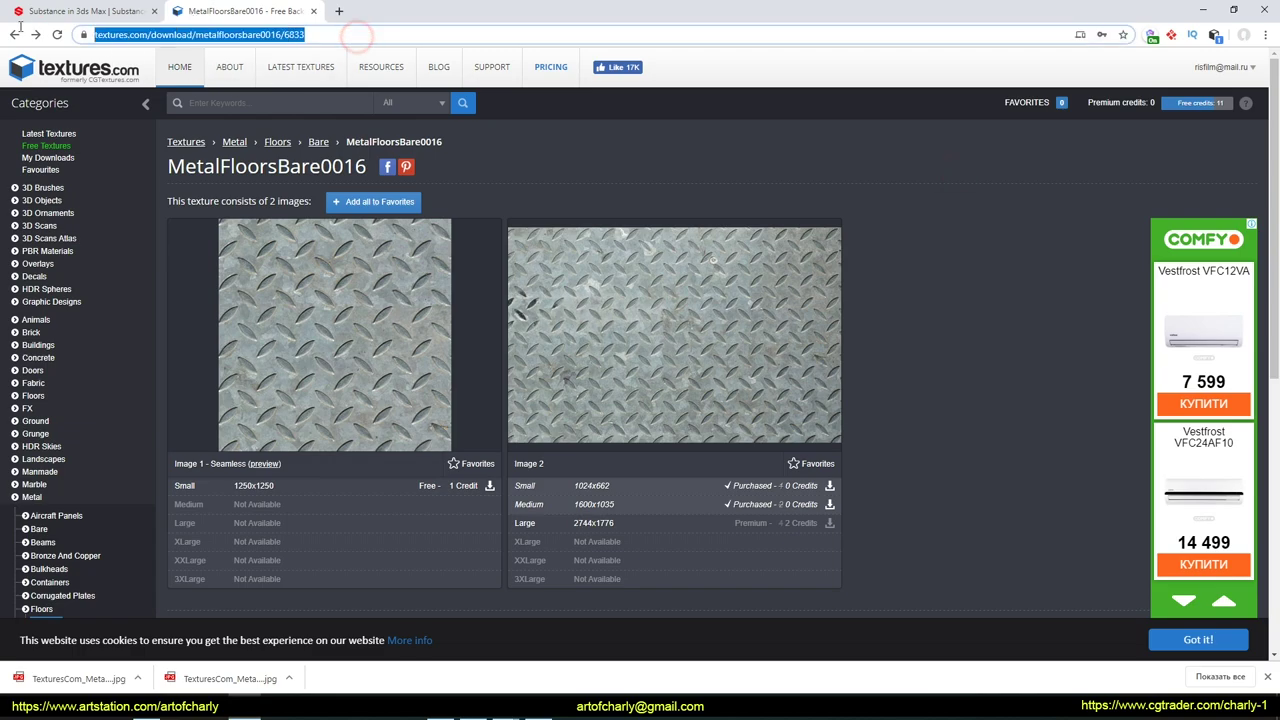
pyautogui.click(1045, 307)
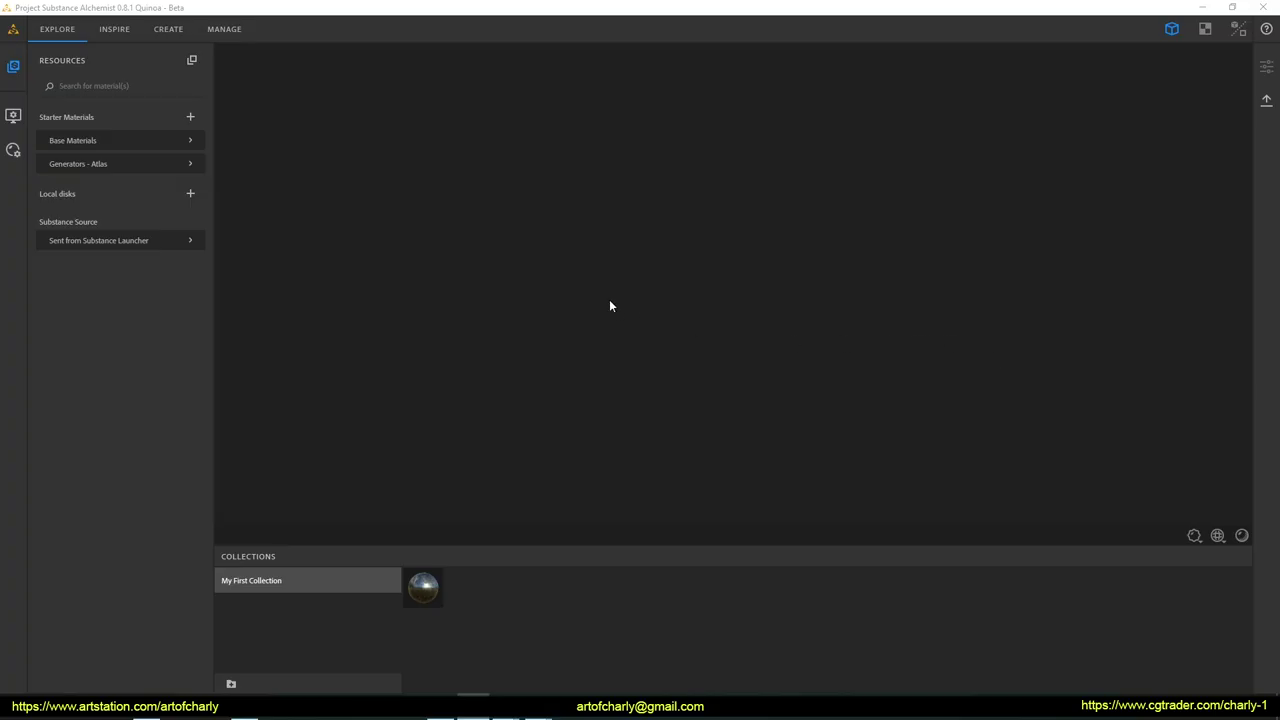
# Step: Create a new material from the dropped diamond-plate photo using Bitmap to material
pyautogui.click(160, 30)
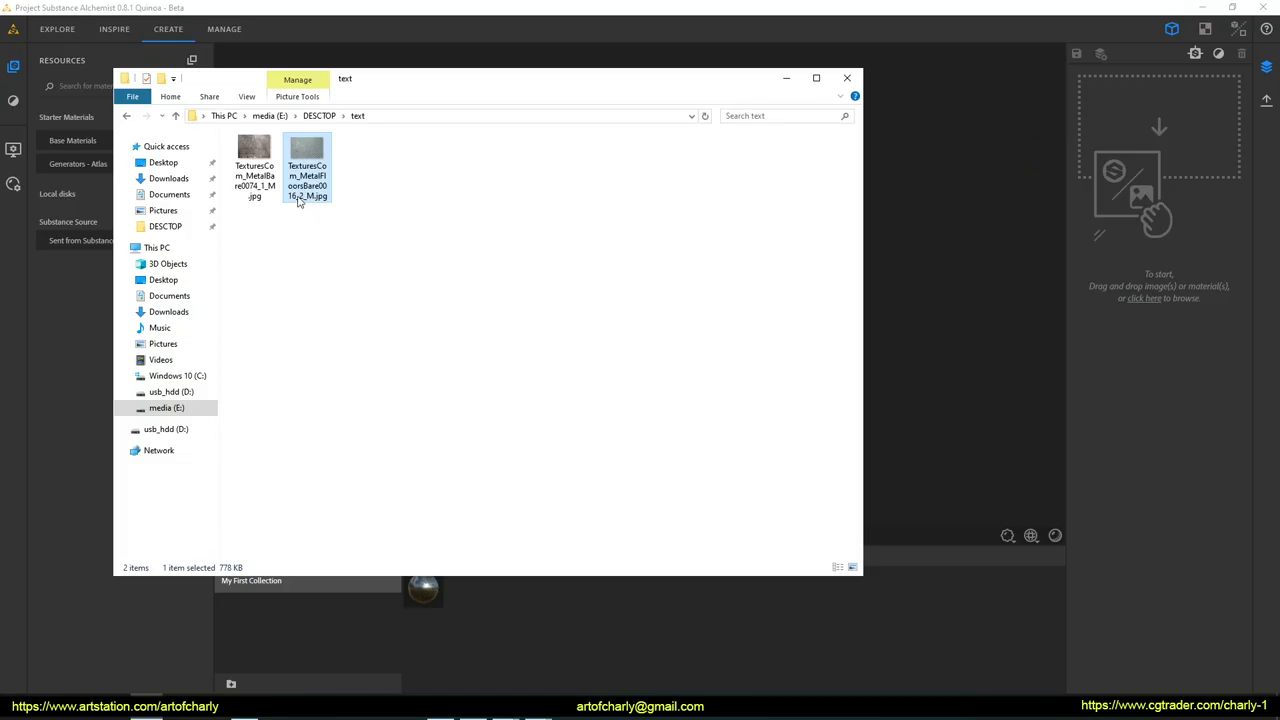
pyautogui.moveTo(306, 168); pyautogui.dragTo(1186, 192)
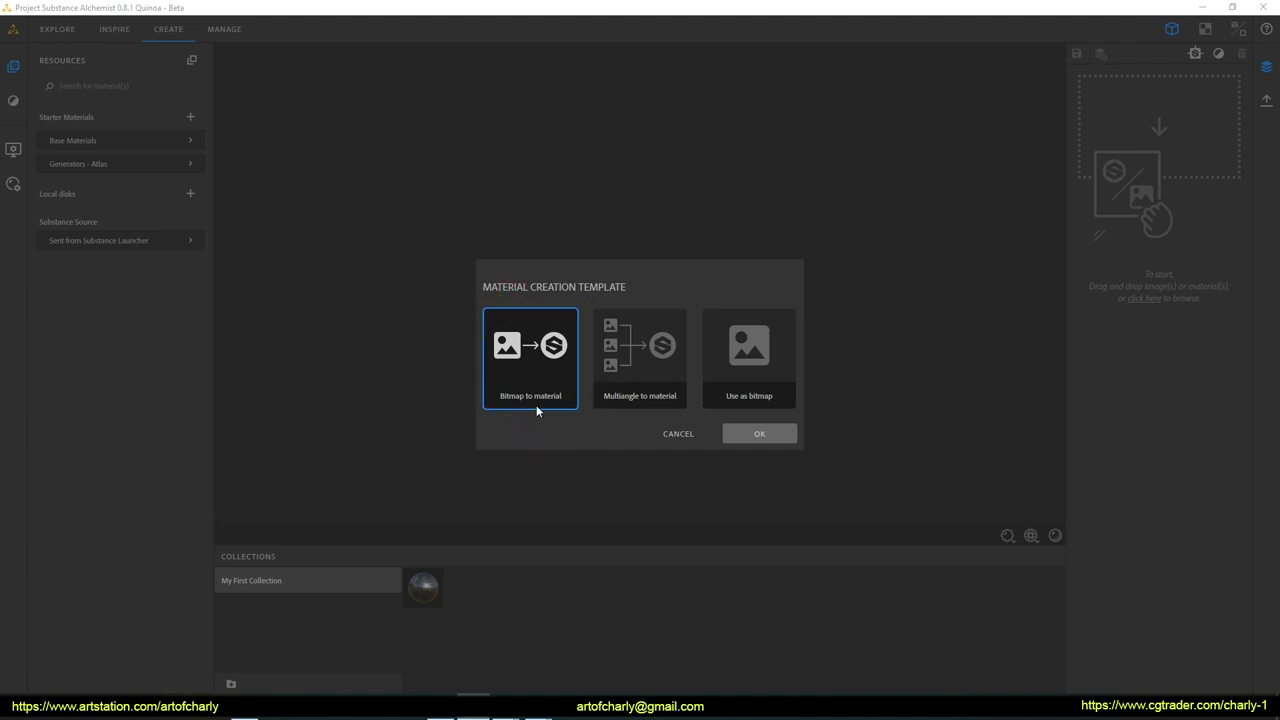
pyautogui.click(760, 434)
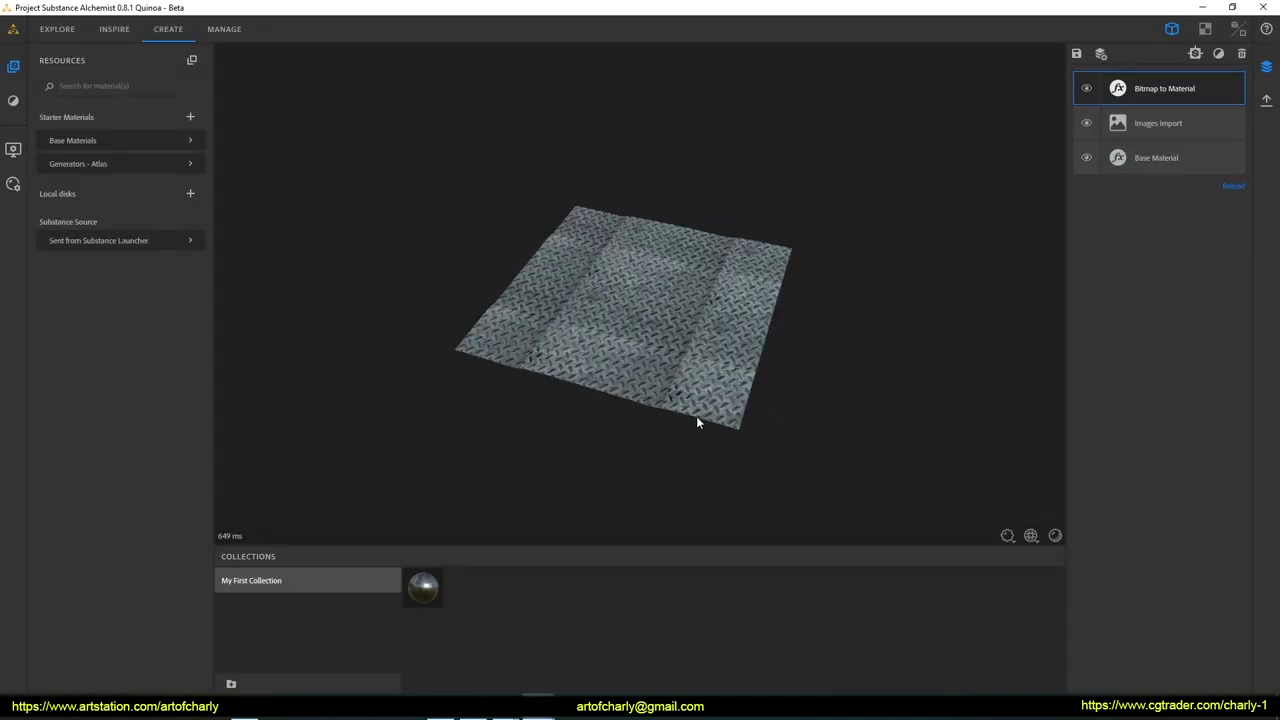
pyautogui.scroll(3, 685, 236)
# Step: Set the Bitmap to Material layer's Surface Type to Metallic
pyautogui.moveTo(664, 238)
pyautogui.mouseDown()
pyautogui.moveTo(875, 304)
pyautogui.moveTo(930, 283)
pyautogui.moveTo(746, 225)
pyautogui.moveTo(725, 256)
pyautogui.moveTo(603, 300)
pyautogui.moveTo(766, 305)
pyautogui.moveTo(537, 297)
pyautogui.moveTo(632, 280)
pyautogui.moveTo(631, 300)
pyautogui.moveTo(613, 294)
pyautogui.mouseUp()
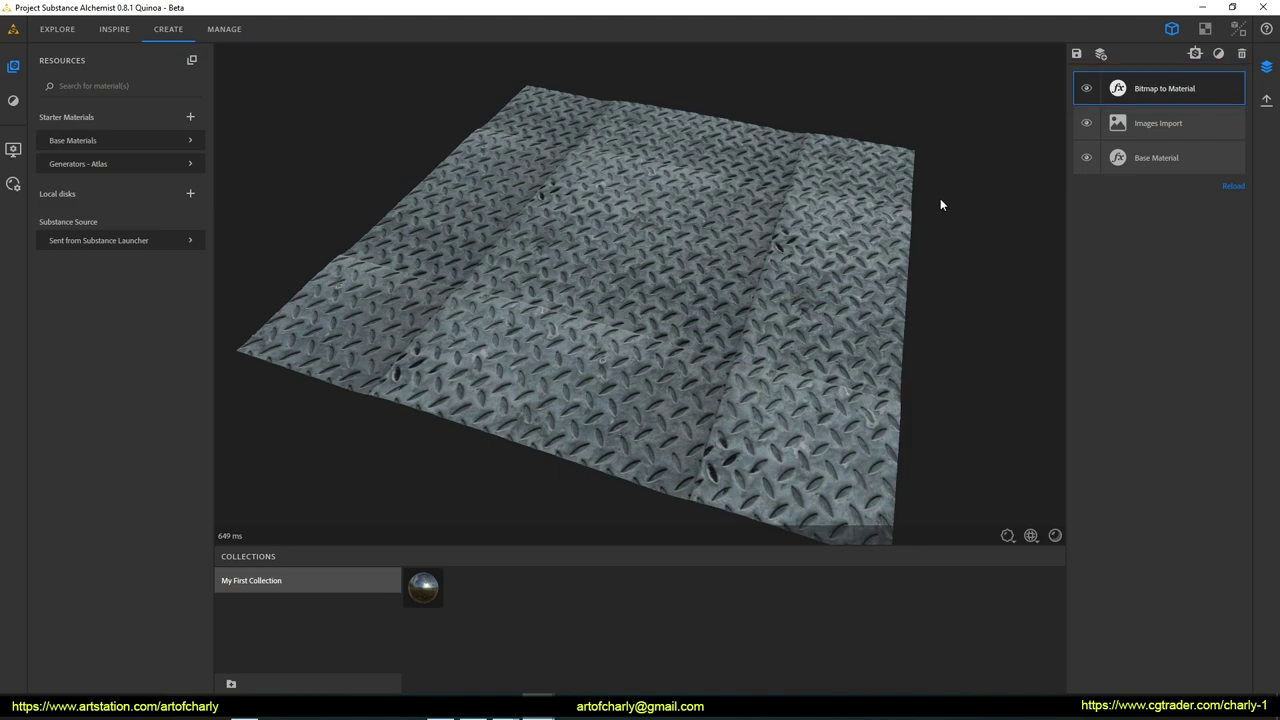
pyautogui.click(1118, 89)
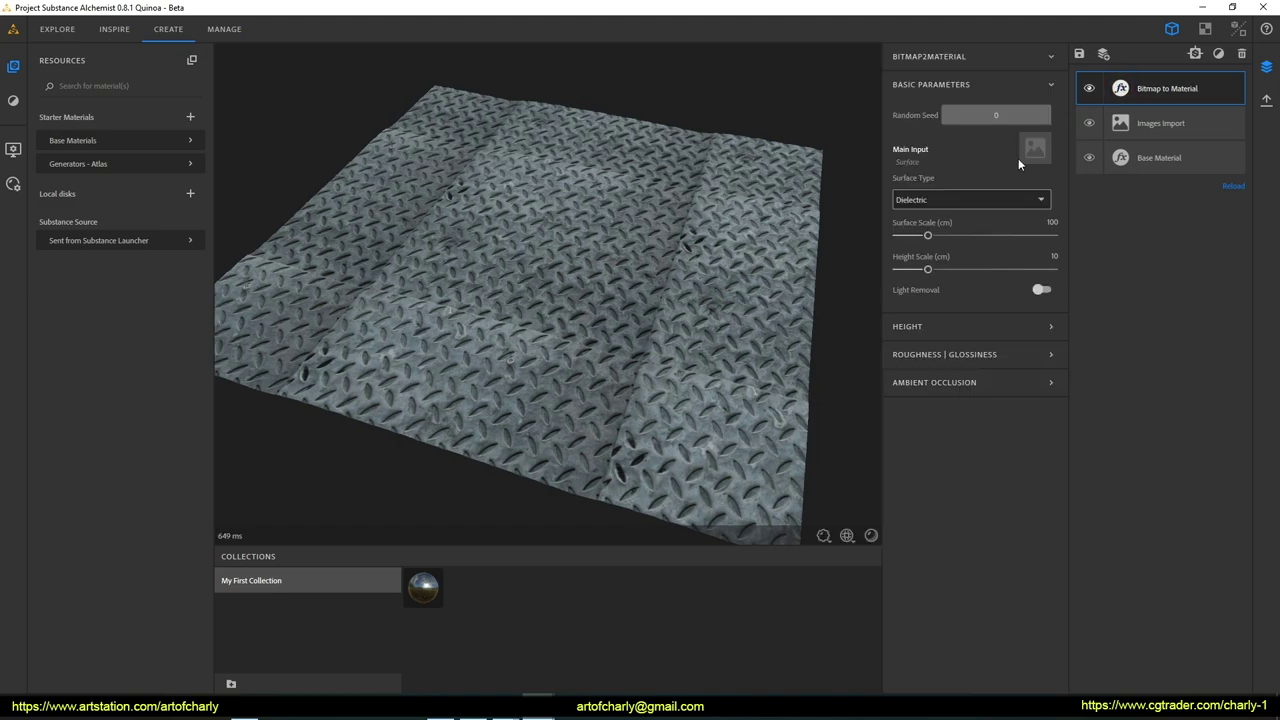
pyautogui.click(929, 199)
pyautogui.click(928, 234)
pyautogui.moveTo(465, 300); pyautogui.dragTo(869, 196)
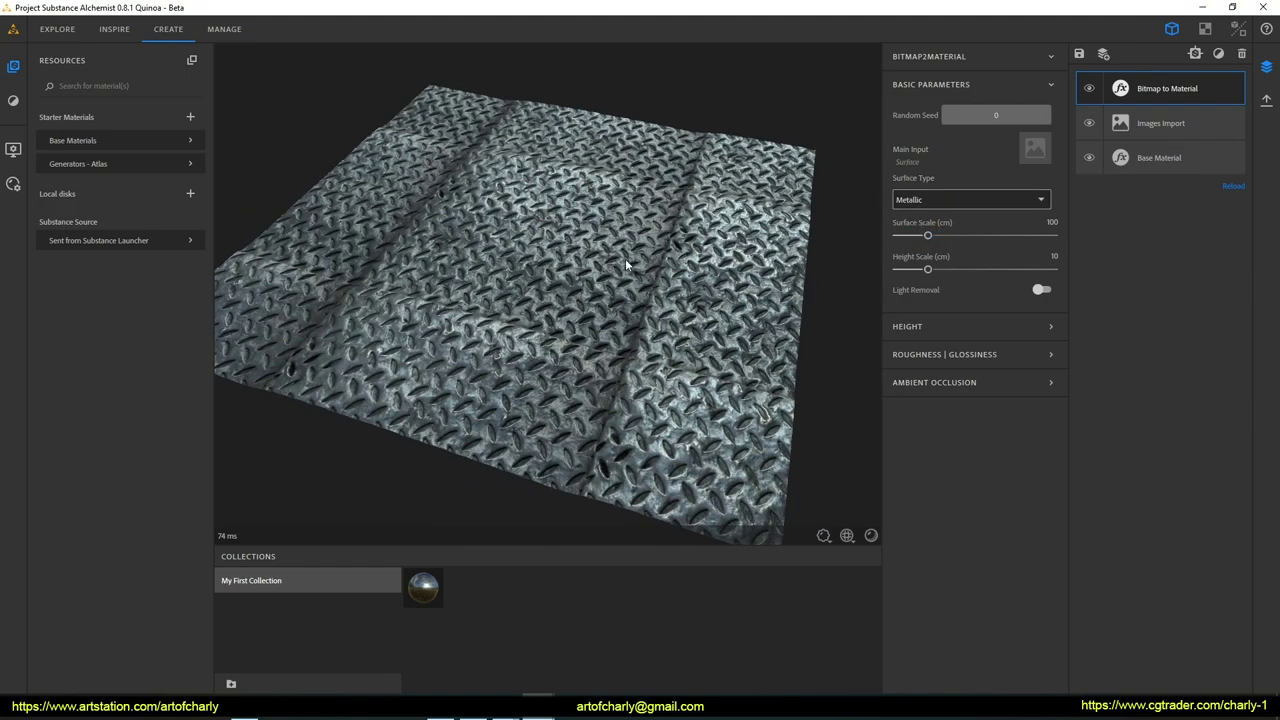
pyautogui.moveTo(700, 300)
pyautogui.mouseDown()
pyautogui.moveTo(690, 297)
pyautogui.moveTo(1071, 229)
pyautogui.mouseUp()
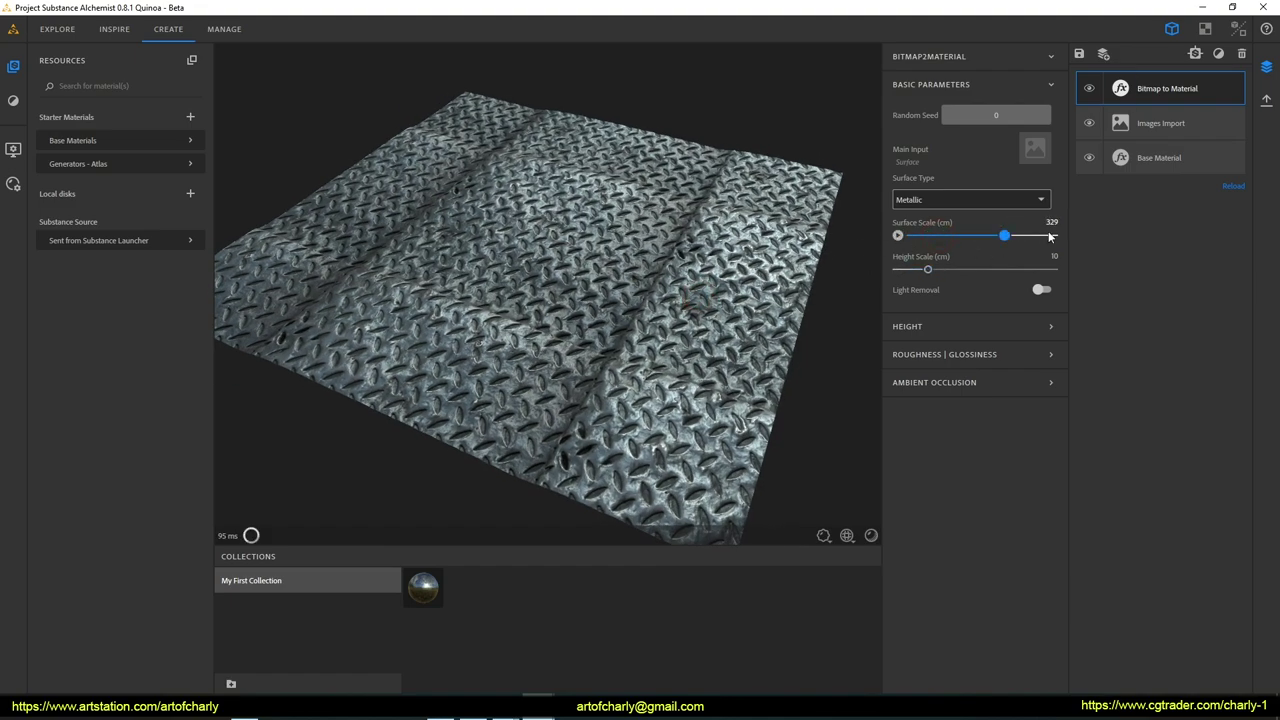
# Step: Set Surface Scale to 500 cm and Height Scale to 3 cm
pyautogui.moveTo(594, 286)
pyautogui.mouseDown()
pyautogui.moveTo(608, 298)
pyautogui.moveTo(640, 250)
pyautogui.mouseUp()
pyautogui.moveTo(928, 269); pyautogui.dragTo(897, 269)
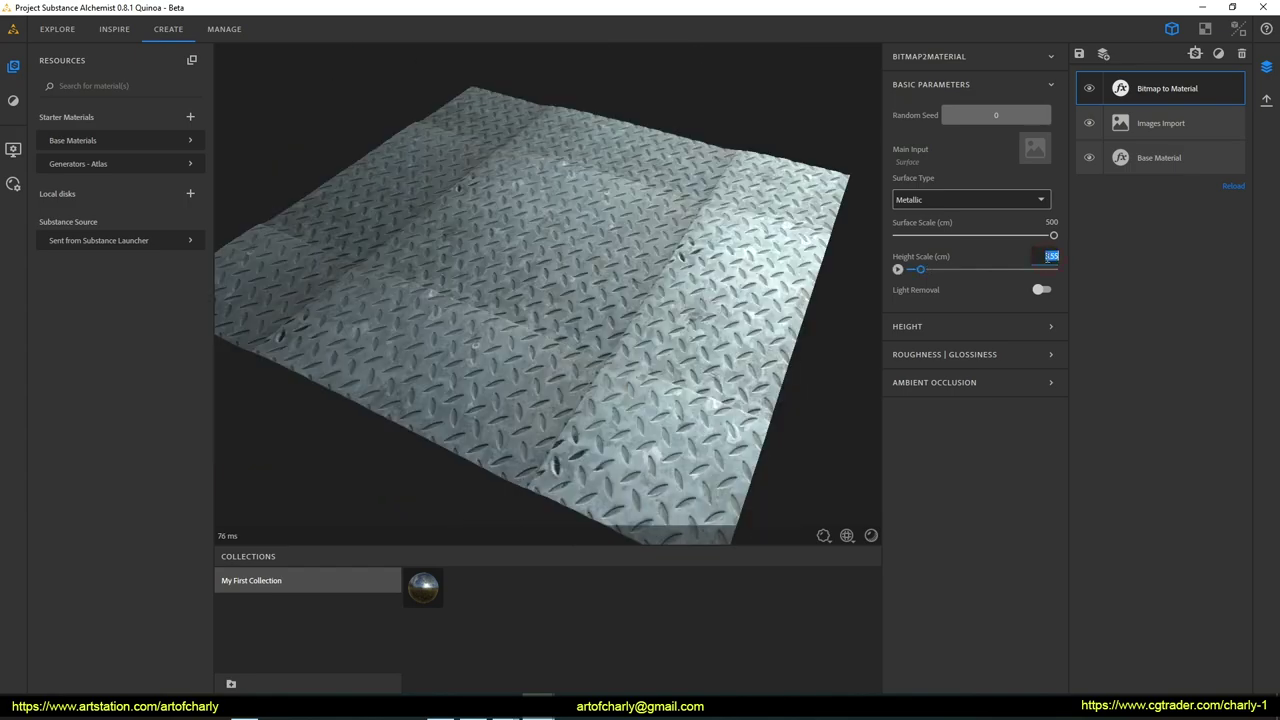
pyautogui.write('3')
pyautogui.press('Return')
pyautogui.scroll(5, 526, 209)
pyautogui.moveTo(574, 329)
pyautogui.mouseDown()
pyautogui.moveTo(509, 222)
pyautogui.moveTo(548, 209)
pyautogui.moveTo(531, 246)
pyautogui.moveTo(531, 220)
pyautogui.moveTo(580, 327)
pyautogui.mouseUp()
pyautogui.scroll(-2, 548, 209)
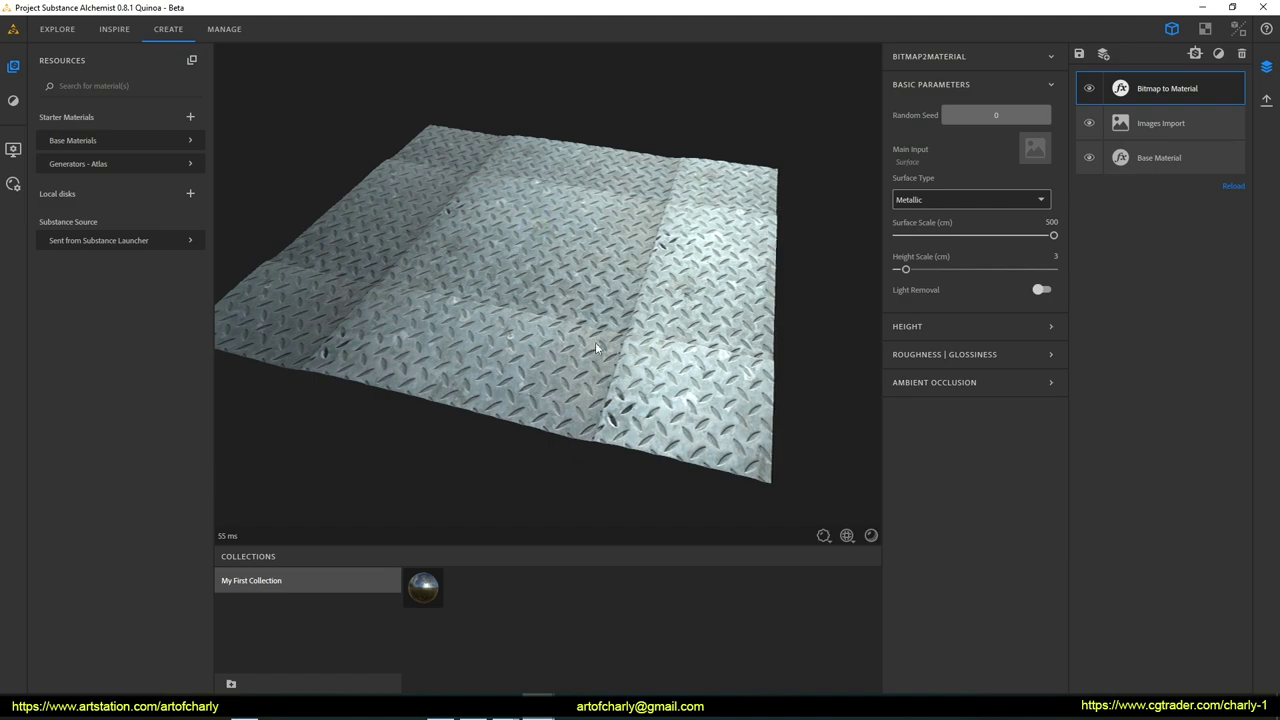
pyautogui.scroll(2, 580, 327)
pyautogui.click(935, 320)
# Step: In the HEIGHT section, set detail scales Large -0.53, Medium -0.71 and Small 0.17
pyautogui.moveTo(868, 373); pyautogui.dragTo(771, 313)
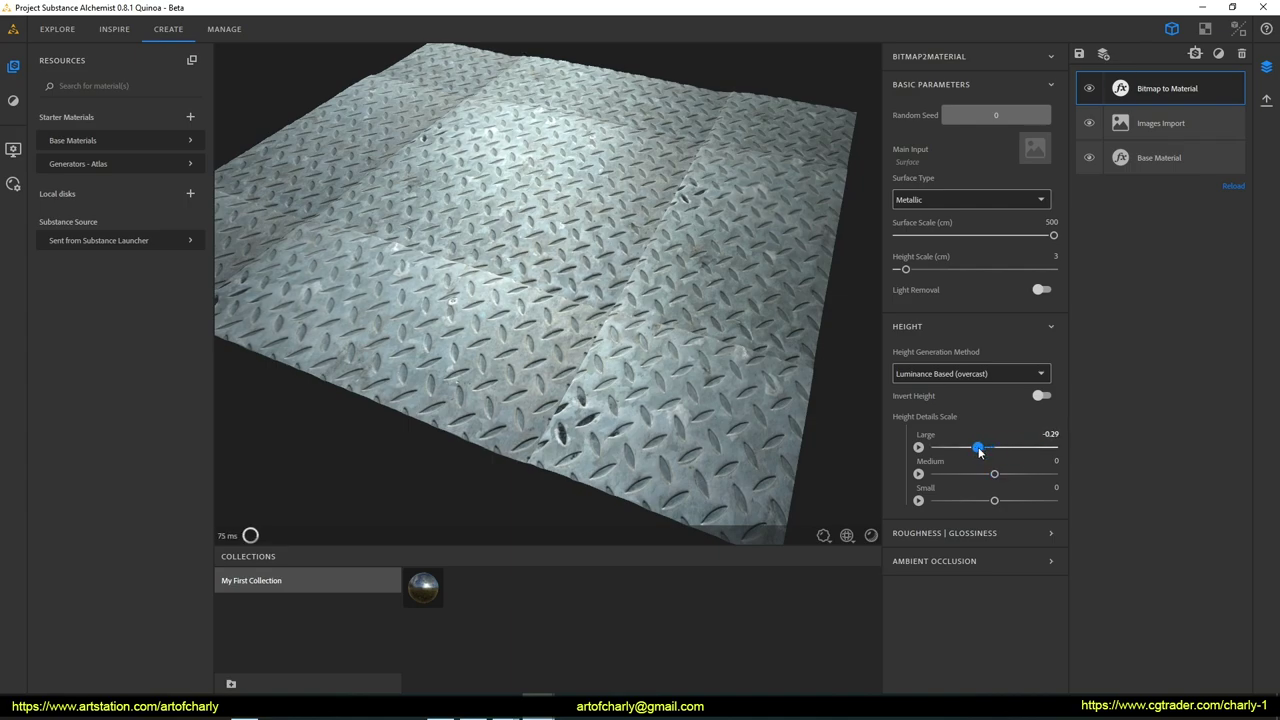
pyautogui.moveTo(1027, 448)
pyautogui.mouseDown()
pyautogui.moveTo(972, 448)
pyautogui.moveTo(973, 480)
pyautogui.mouseUp()
pyautogui.moveTo(685, 353); pyautogui.dragTo(742, 422)
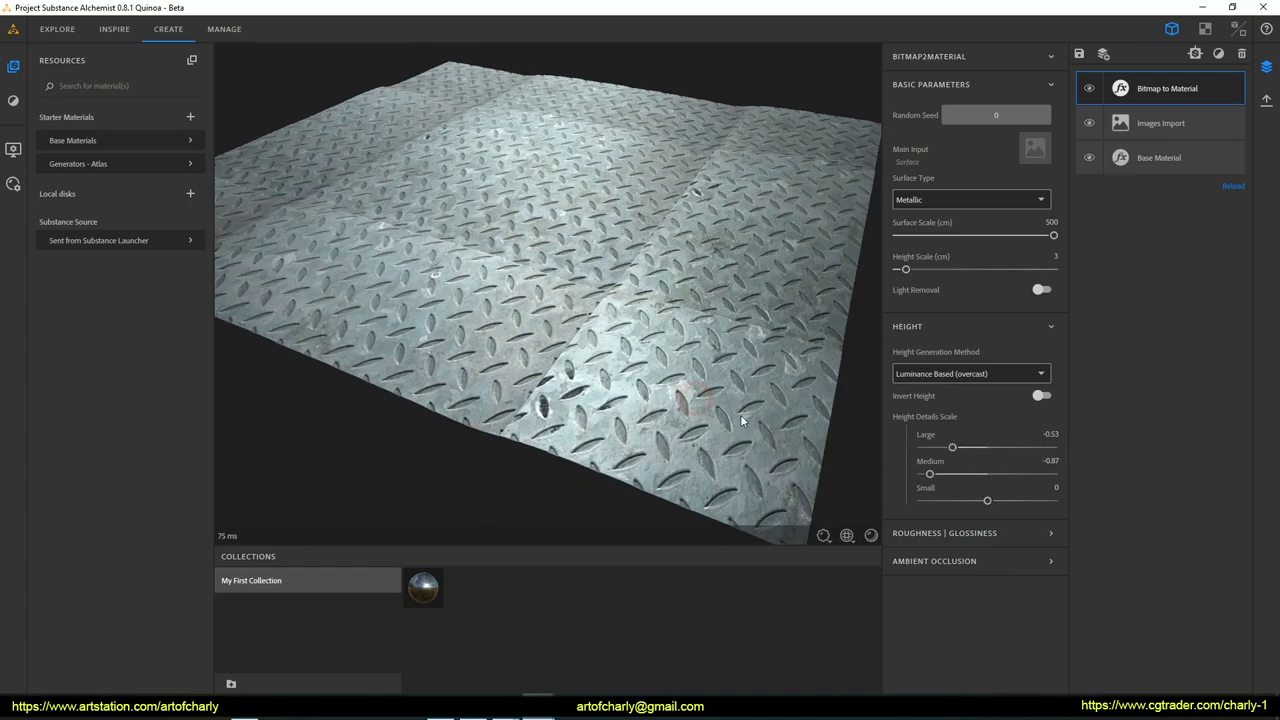
pyautogui.moveTo(946, 476); pyautogui.dragTo(998, 500)
pyautogui.moveTo(700, 340)
pyautogui.mouseDown()
pyautogui.moveTo(587, 322)
pyautogui.moveTo(643, 415)
pyautogui.mouseUp()
pyautogui.moveTo(586, 371)
pyautogui.mouseDown()
pyautogui.moveTo(623, 371)
pyautogui.moveTo(575, 315)
pyautogui.moveTo(520, 300)
pyautogui.moveTo(591, 306)
pyautogui.moveTo(520, 297)
pyautogui.moveTo(537, 289)
pyautogui.mouseUp()
pyautogui.moveTo(699, 300)
pyautogui.keyDown('shift'); pyautogui.mouseDown()
pyautogui.moveTo(588, 278)
pyautogui.moveTo(688, 274)
pyautogui.moveTo(590, 254)
pyautogui.moveTo(574, 340)
pyautogui.moveTo(668, 337)
pyautogui.moveTo(512, 295)
pyautogui.moveTo(706, 281)
pyautogui.moveTo(670, 286)
pyautogui.mouseUp(); pyautogui.keyUp('shift')
pyautogui.moveTo(620, 336)
pyautogui.mouseDown()
pyautogui.moveTo(607, 330)
pyautogui.moveTo(643, 347)
pyautogui.mouseUp()
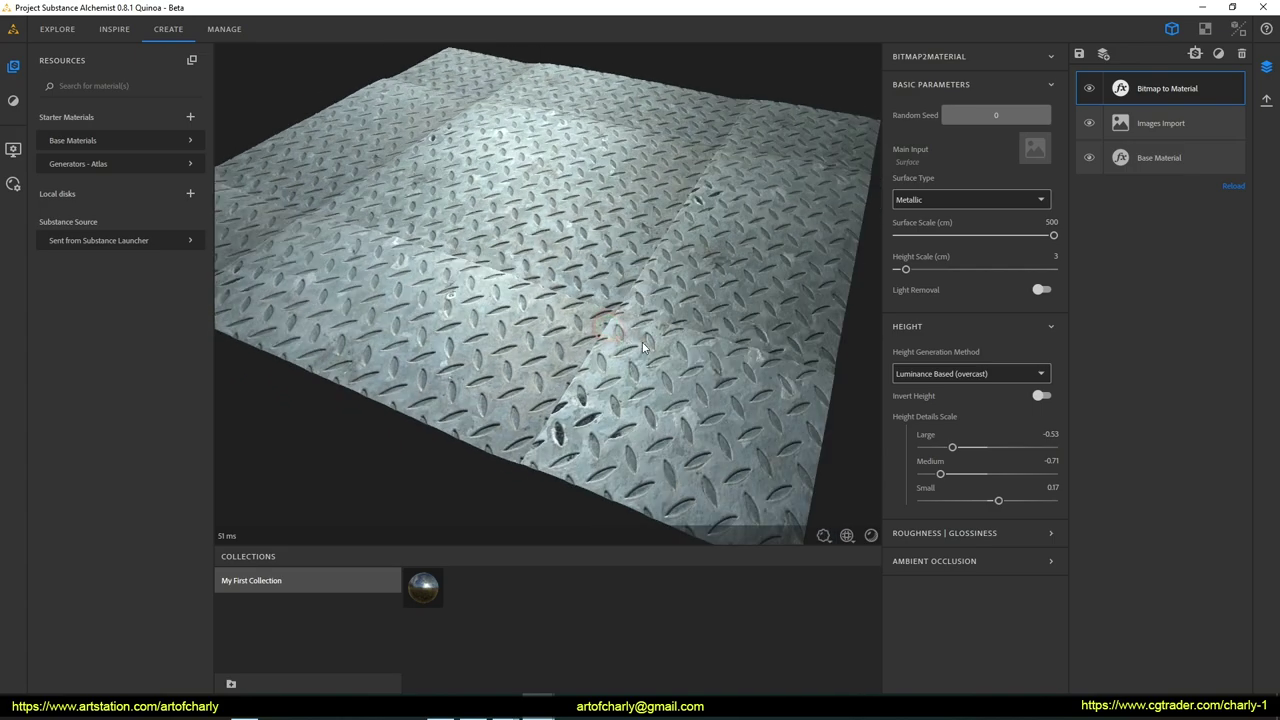
# Step: Try the Mondarrain, Soft One Front Two Backs, Soft Four Tube Bank and Tomoco Studio environment presets
pyautogui.click(14, 150)
pyautogui.click(71, 140)
pyautogui.moveTo(163, 174)
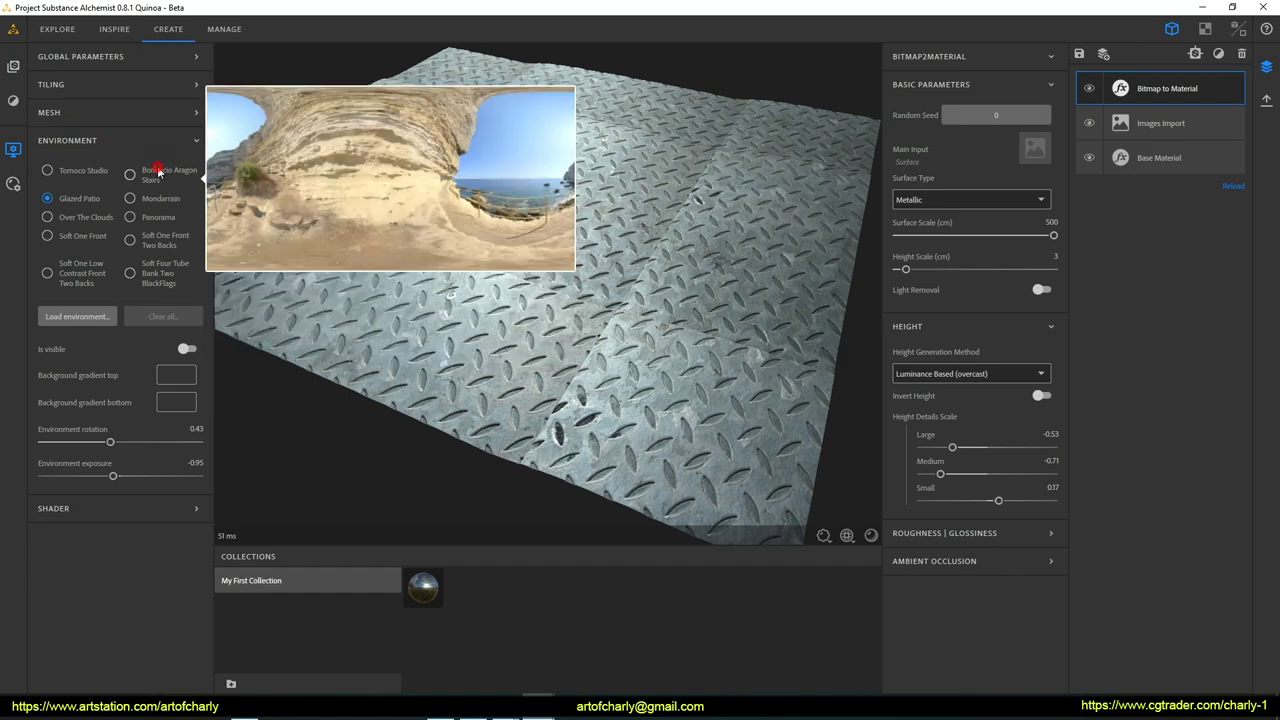
pyautogui.click(158, 172)
pyautogui.click(150, 205)
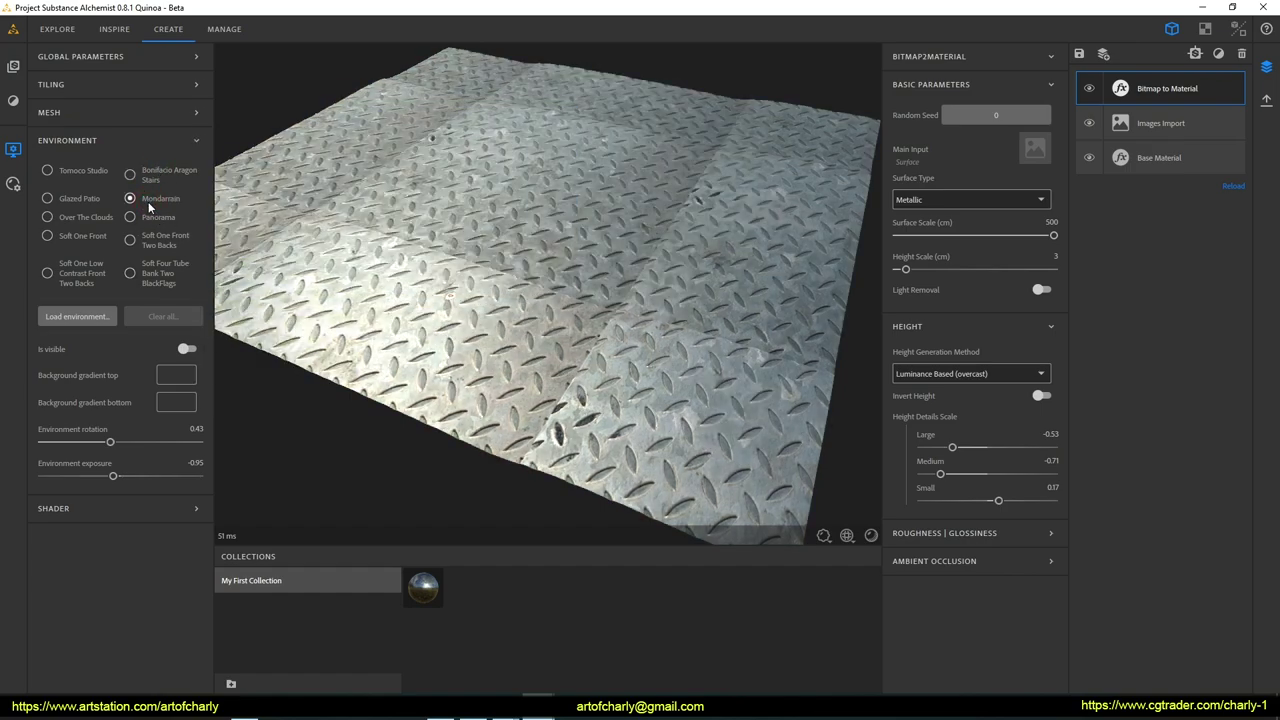
pyautogui.click(150, 217)
pyautogui.click(154, 242)
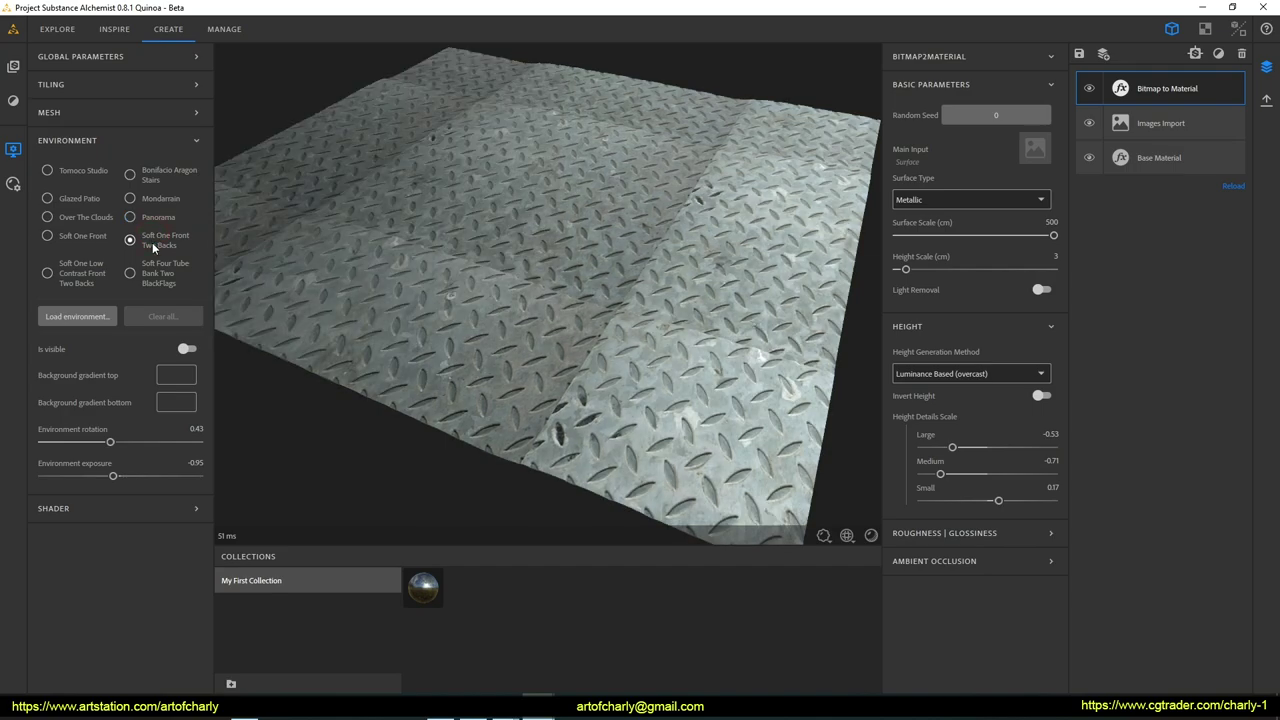
pyautogui.click(152, 268)
pyautogui.moveTo(83, 171)
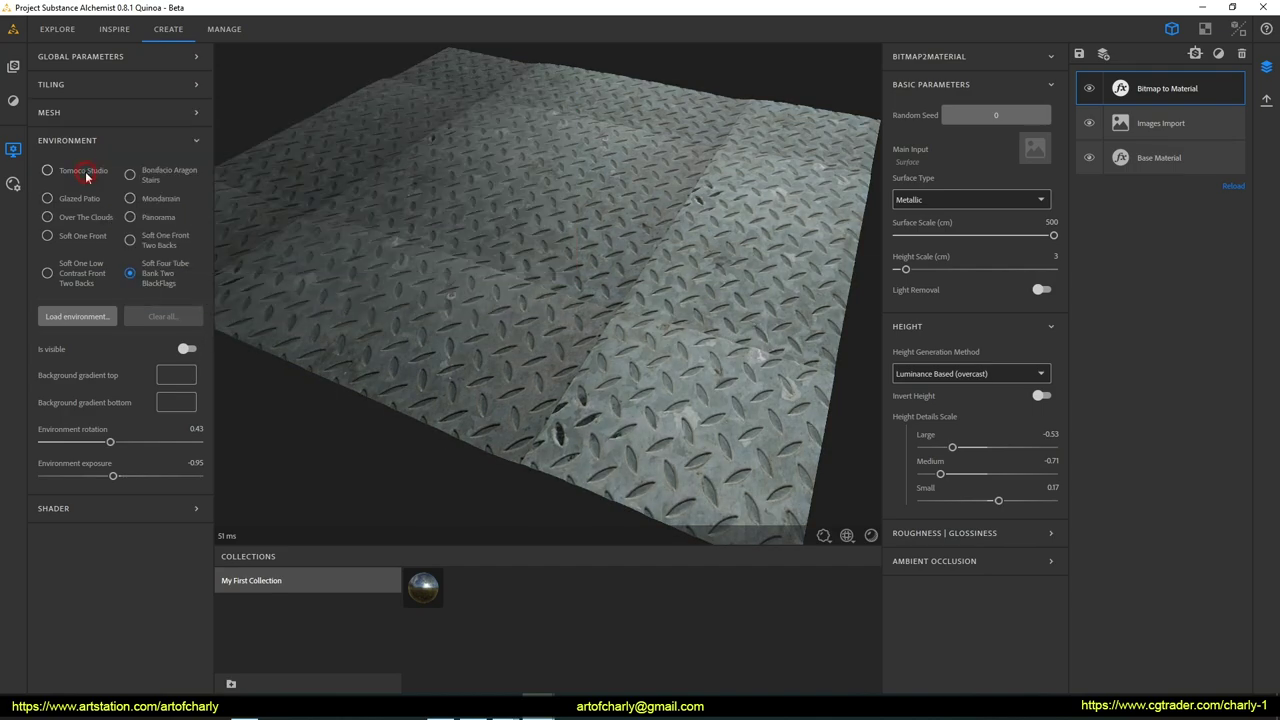
pyautogui.click(85, 174)
pyautogui.keyDown('shift'); pyautogui.moveTo(432, 313); pyautogui.dragTo(355, 313, button='right'); pyautogui.keyUp('shift')
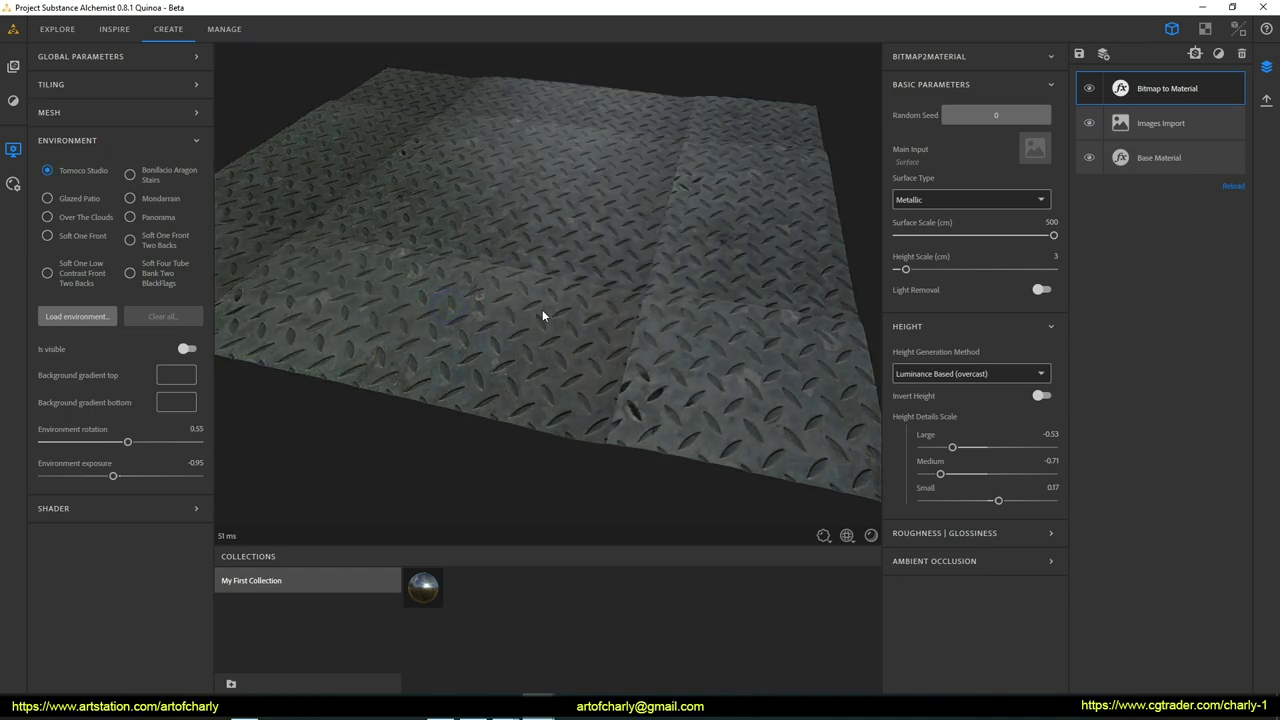
pyautogui.moveTo(355, 313); pyautogui.dragTo(414, 322)
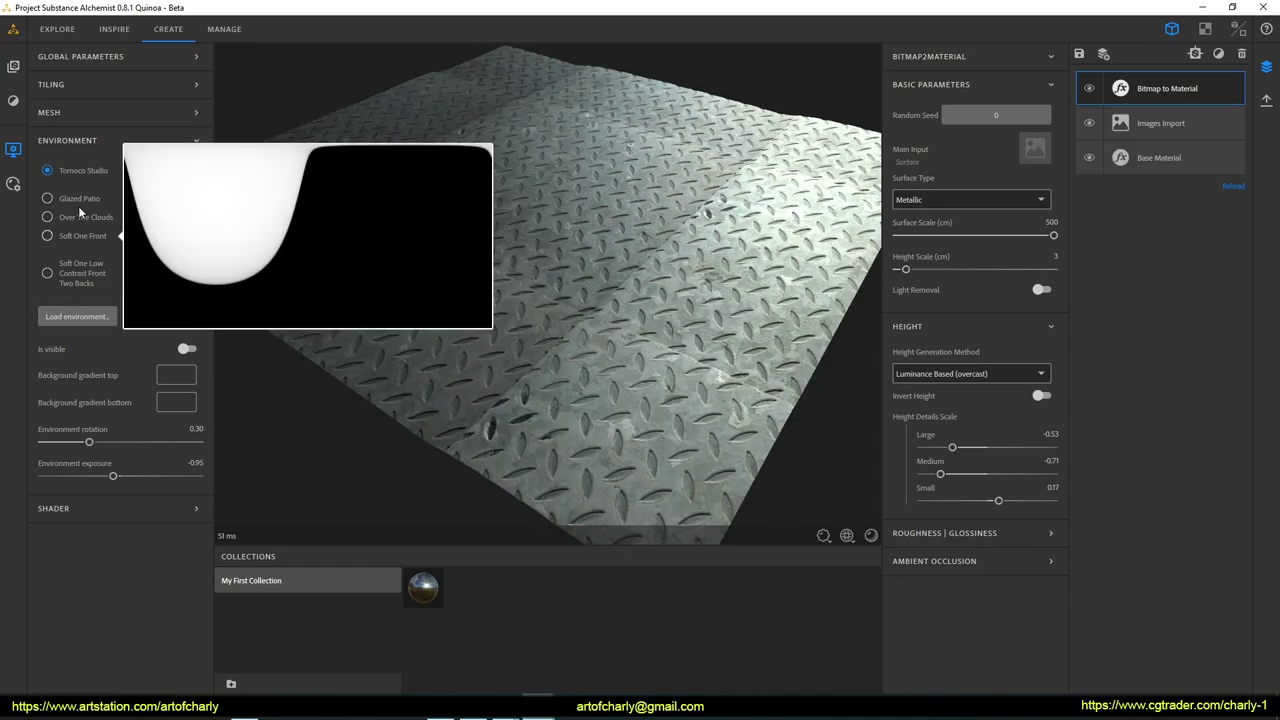
# Step: Switch to Glazed Patio, set environment rotation to 0.48 and exposure to -1
pyautogui.click(78, 198)
pyautogui.moveTo(463, 208); pyautogui.dragTo(474, 222)
pyautogui.keyDown('shift'); pyautogui.moveTo(437, 260); pyautogui.dragTo(542, 274, button='right'); pyautogui.keyUp('shift')
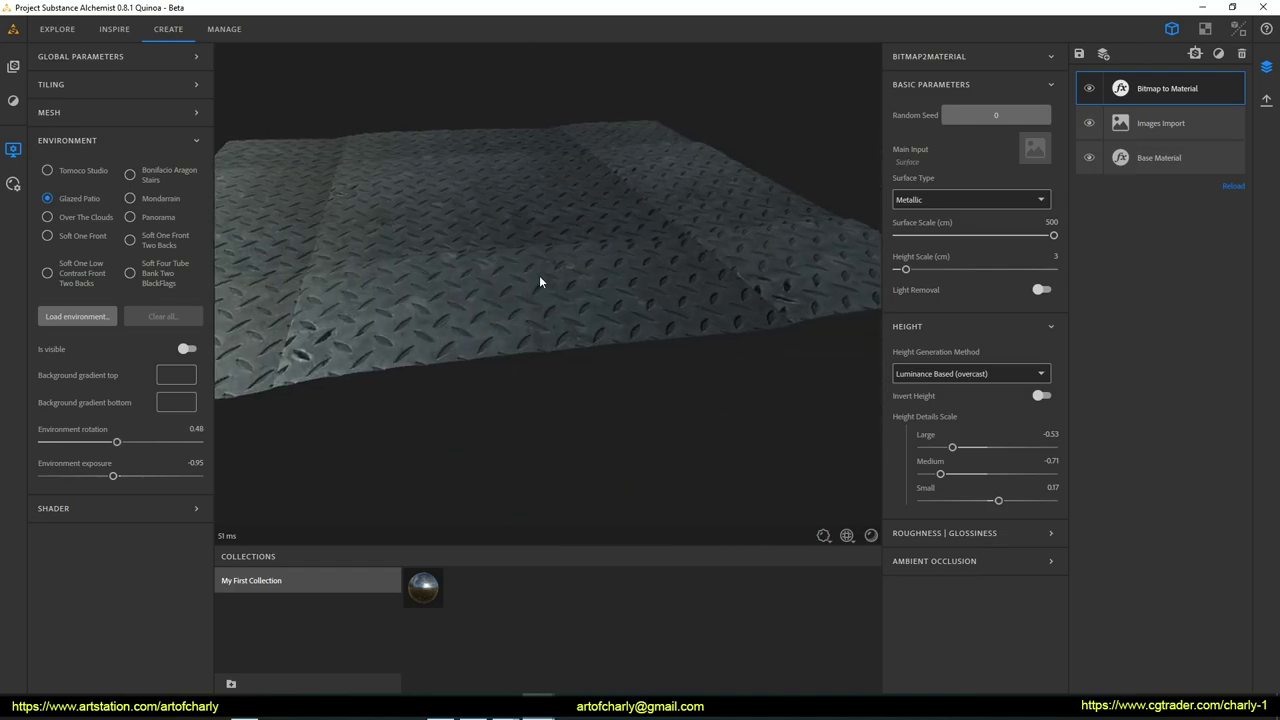
pyautogui.moveTo(542, 274)
pyautogui.mouseDown()
pyautogui.moveTo(529, 272)
pyautogui.moveTo(521, 298)
pyautogui.moveTo(538, 309)
pyautogui.moveTo(501, 281)
pyautogui.mouseUp()
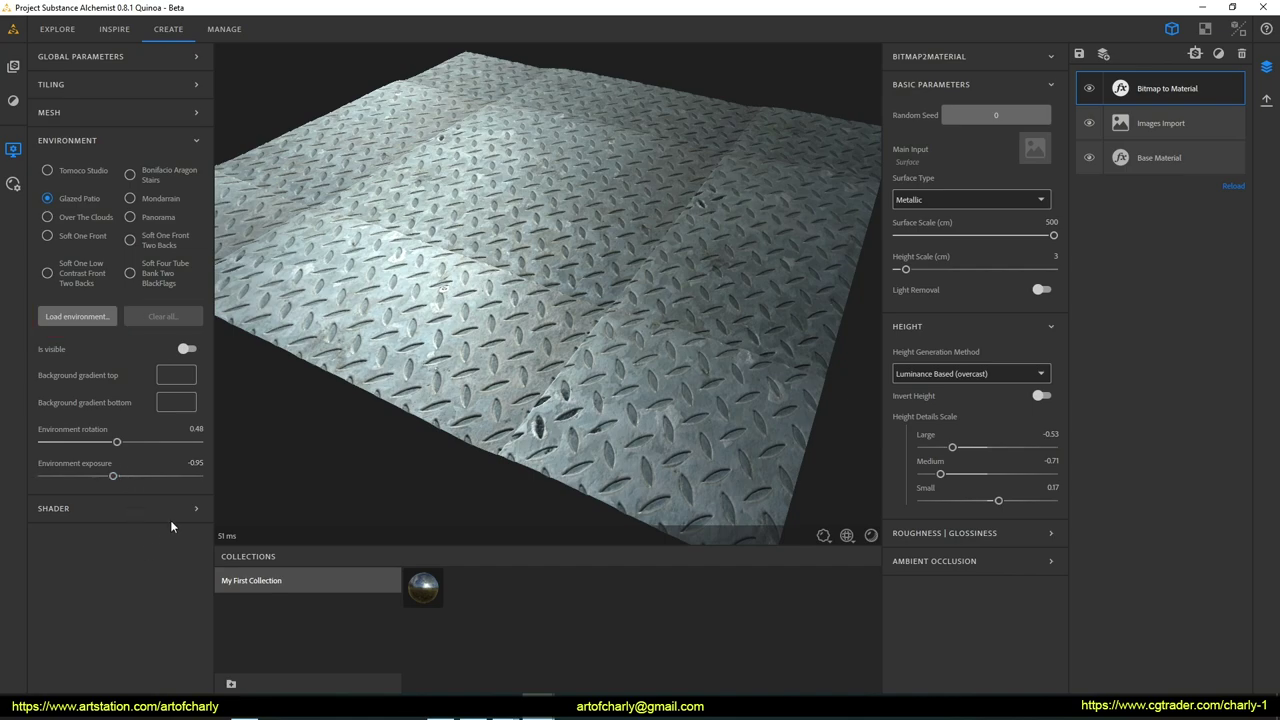
pyautogui.moveTo(117, 476); pyautogui.dragTo(122, 477)
# Step: Keep 64 shader samples, lower displacement amplitude to 0.01 and set roughness base value to 0.43
pyautogui.click(123, 508)
pyautogui.scroll(-1, 136, 528)
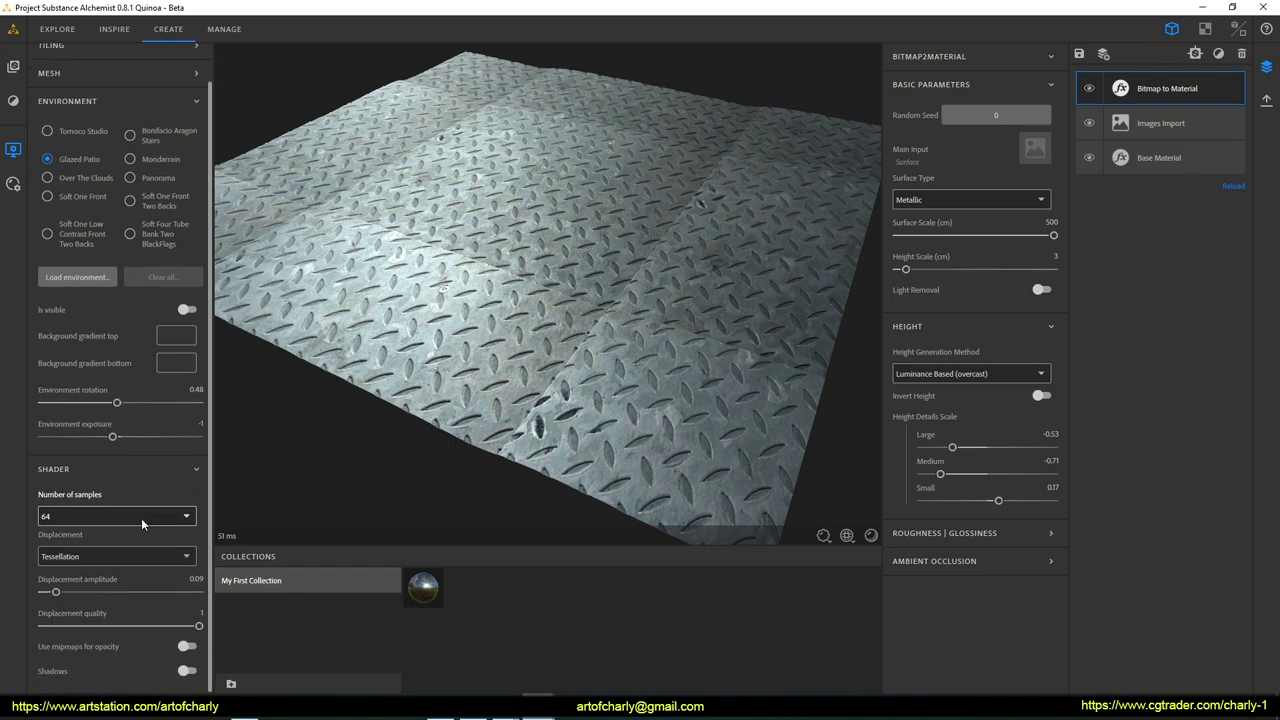
pyautogui.click(113, 518)
pyautogui.click(80, 607)
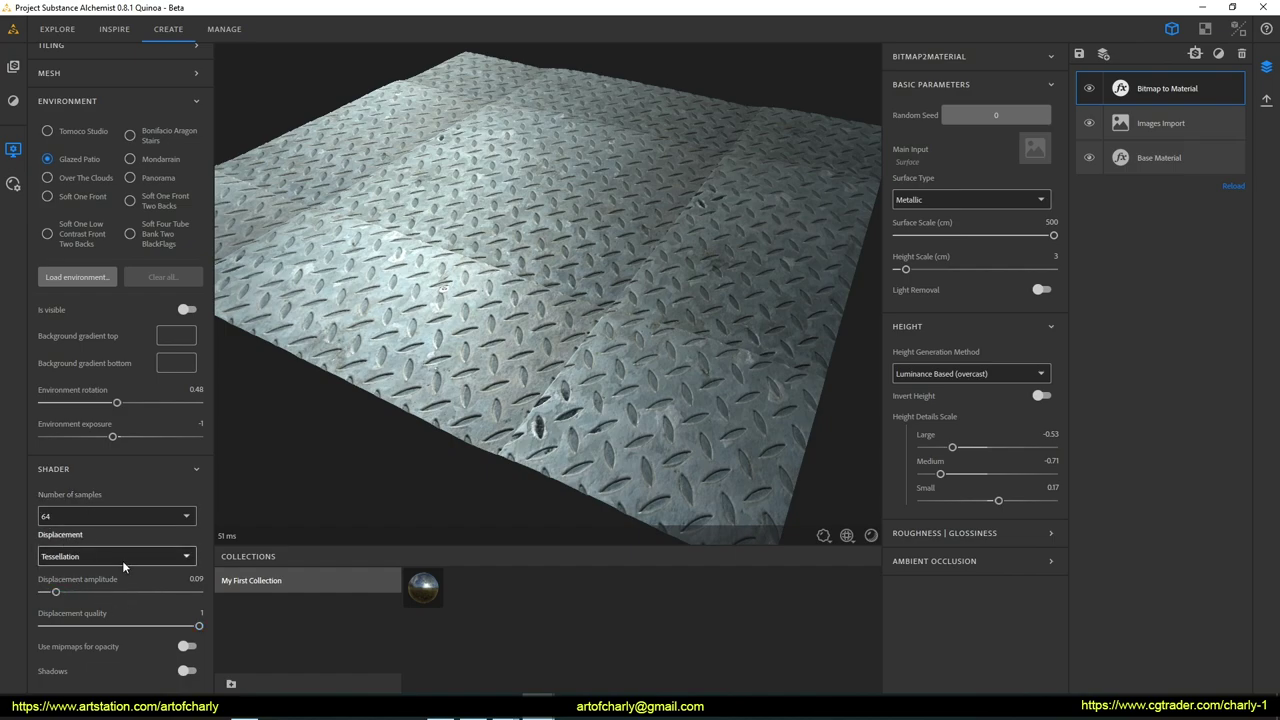
pyautogui.moveTo(67, 594); pyautogui.dragTo(68, 591)
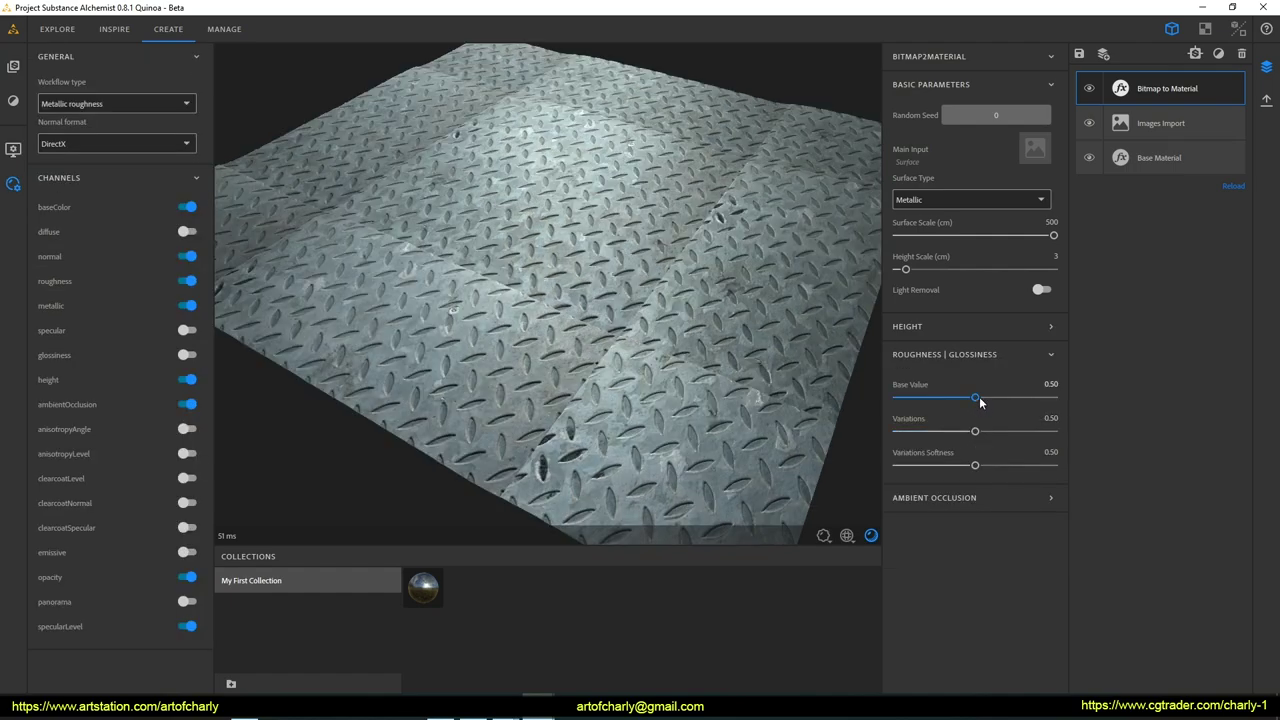
pyautogui.moveTo(975, 398); pyautogui.dragTo(964, 398)
pyautogui.moveTo(610, 370)
pyautogui.mouseDown()
pyautogui.moveTo(625, 347)
pyautogui.moveTo(594, 360)
pyautogui.mouseUp()
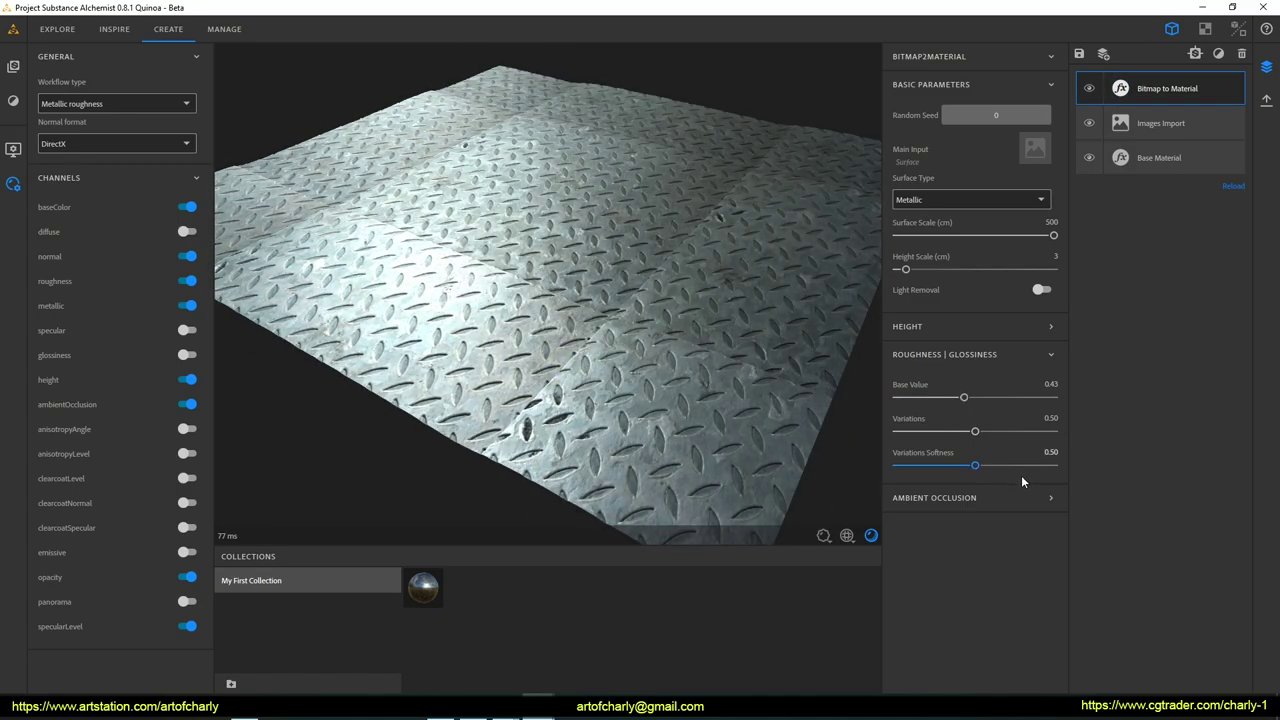
# Step: Raise roughness Variations to 1 and lower Base Value to 0.24, checking the reflections
pyautogui.moveTo(1030, 432); pyautogui.dragTo(1028, 432)
pyautogui.moveTo(643, 366); pyautogui.dragTo(602, 365)
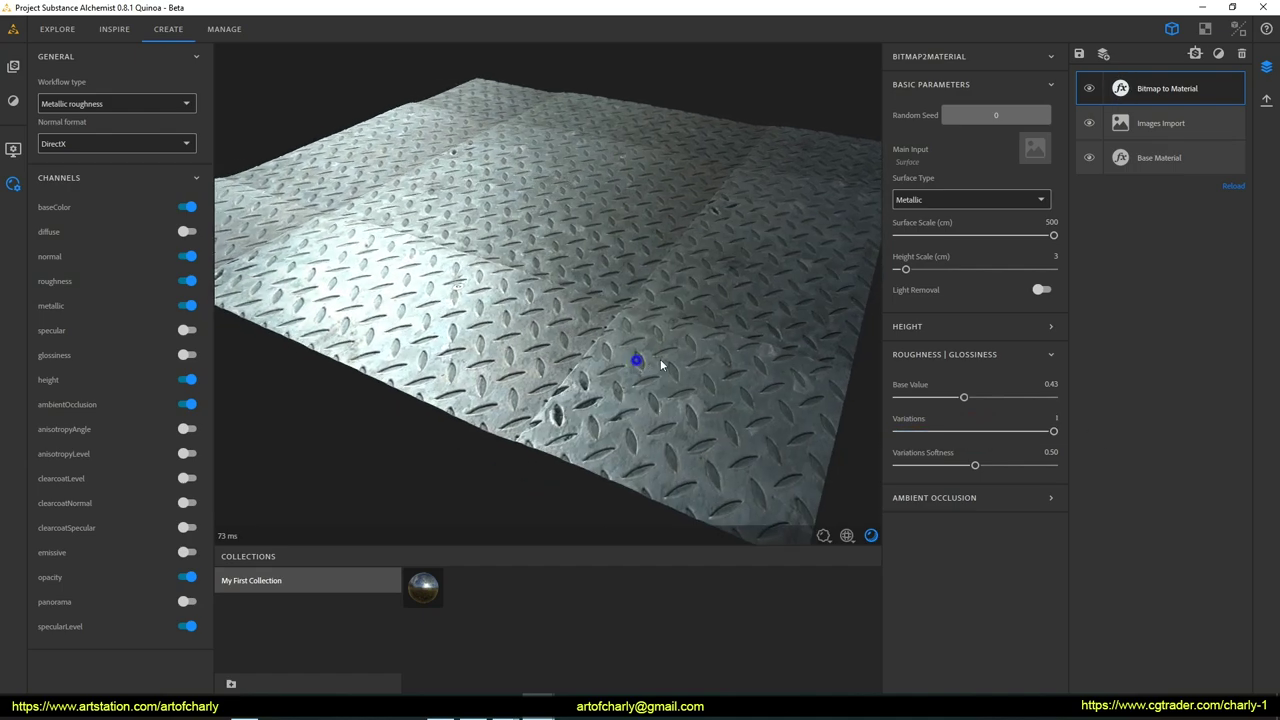
pyautogui.click(962, 401)
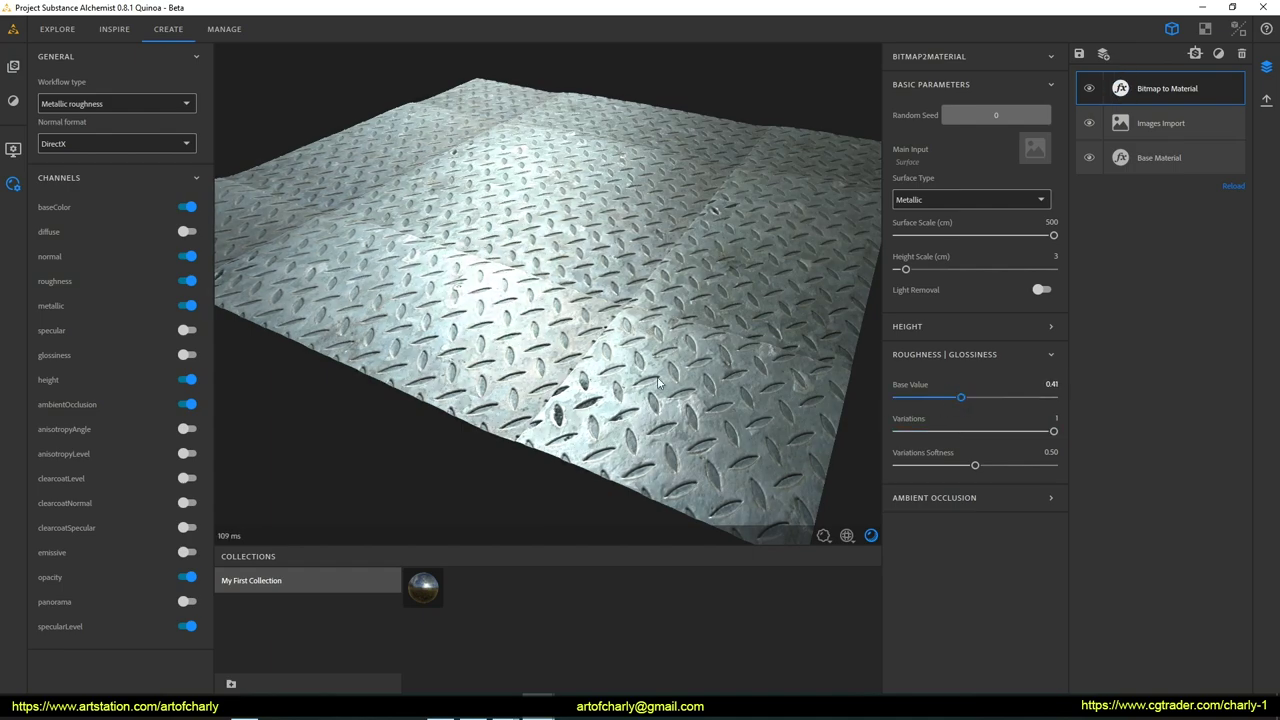
pyautogui.moveTo(658, 383); pyautogui.dragTo(560, 372)
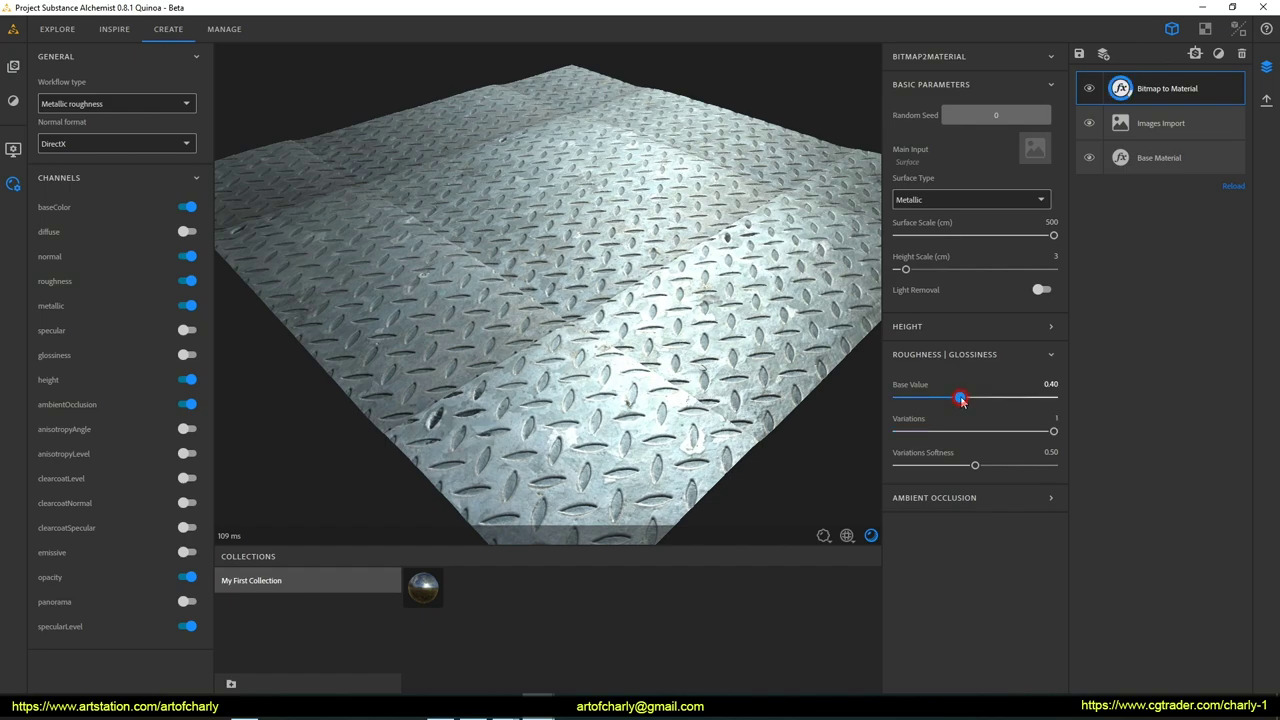
pyautogui.moveTo(961, 399)
pyautogui.mouseDown()
pyautogui.moveTo(995, 397)
pyautogui.moveTo(942, 399)
pyautogui.mouseUp()
pyautogui.moveTo(945, 397); pyautogui.dragTo(938, 397)
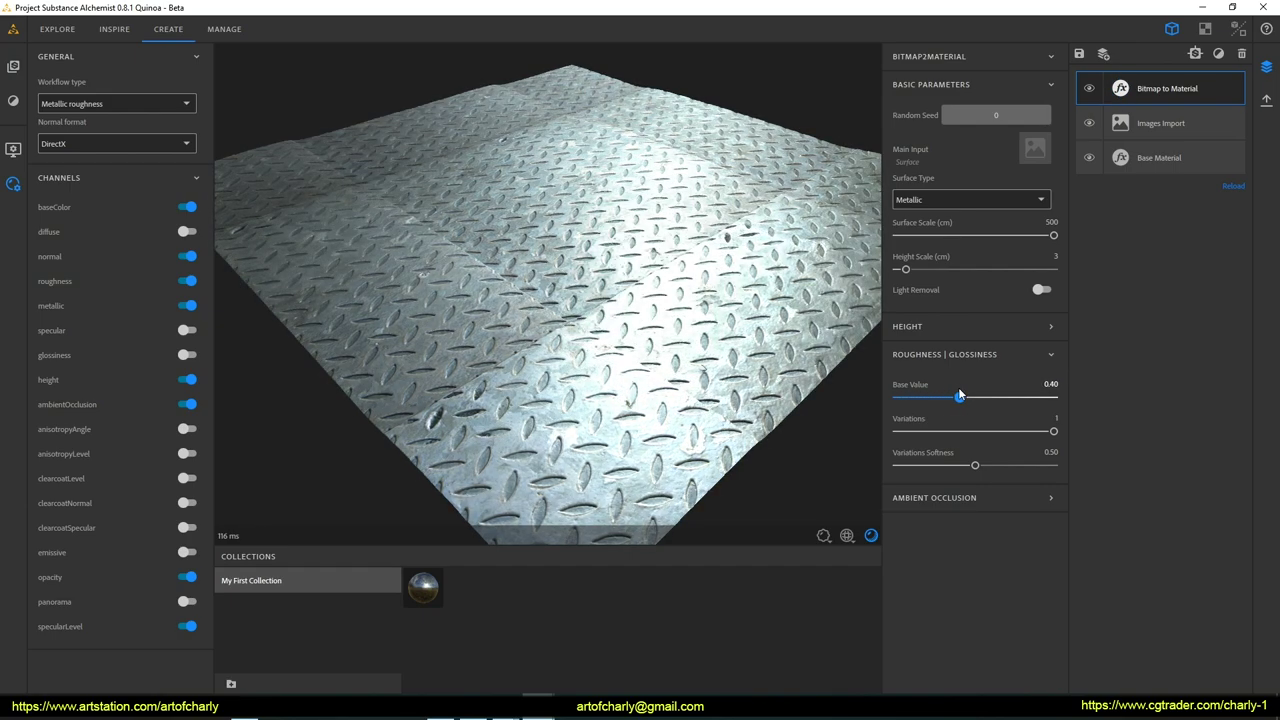
pyautogui.moveTo(946, 397); pyautogui.dragTo(932, 397)
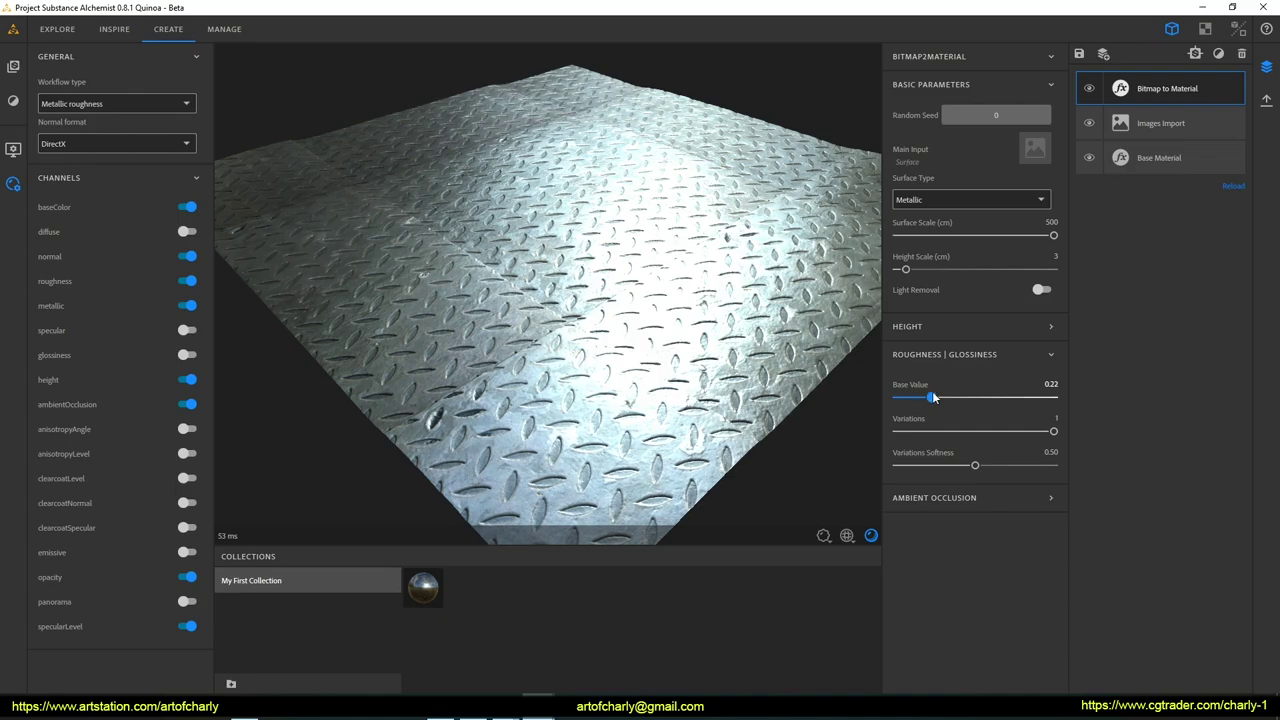
pyautogui.moveTo(697, 347)
pyautogui.keyDown('shift'); pyautogui.mouseDown(button='right')
pyautogui.moveTo(734, 337)
pyautogui.moveTo(752, 361)
pyautogui.mouseUp(button='right'); pyautogui.keyUp('shift')
pyautogui.moveTo(752, 361)
pyautogui.mouseDown()
pyautogui.moveTo(665, 360)
pyautogui.moveTo(693, 347)
pyautogui.moveTo(657, 363)
pyautogui.moveTo(694, 363)
pyautogui.moveTo(642, 366)
pyautogui.moveTo(838, 446)
pyautogui.mouseUp()
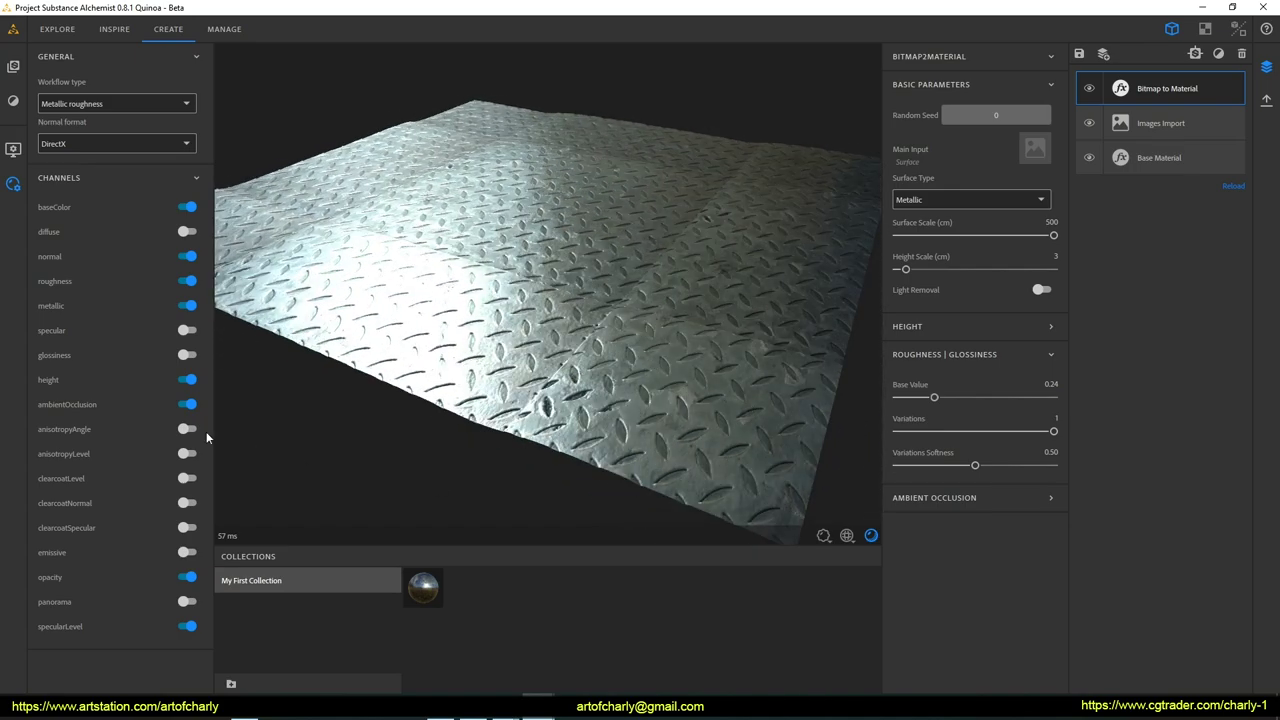
# Step: Set environment exposure to -1.38 and environment rotation to 0.46
pyautogui.click(12, 151)
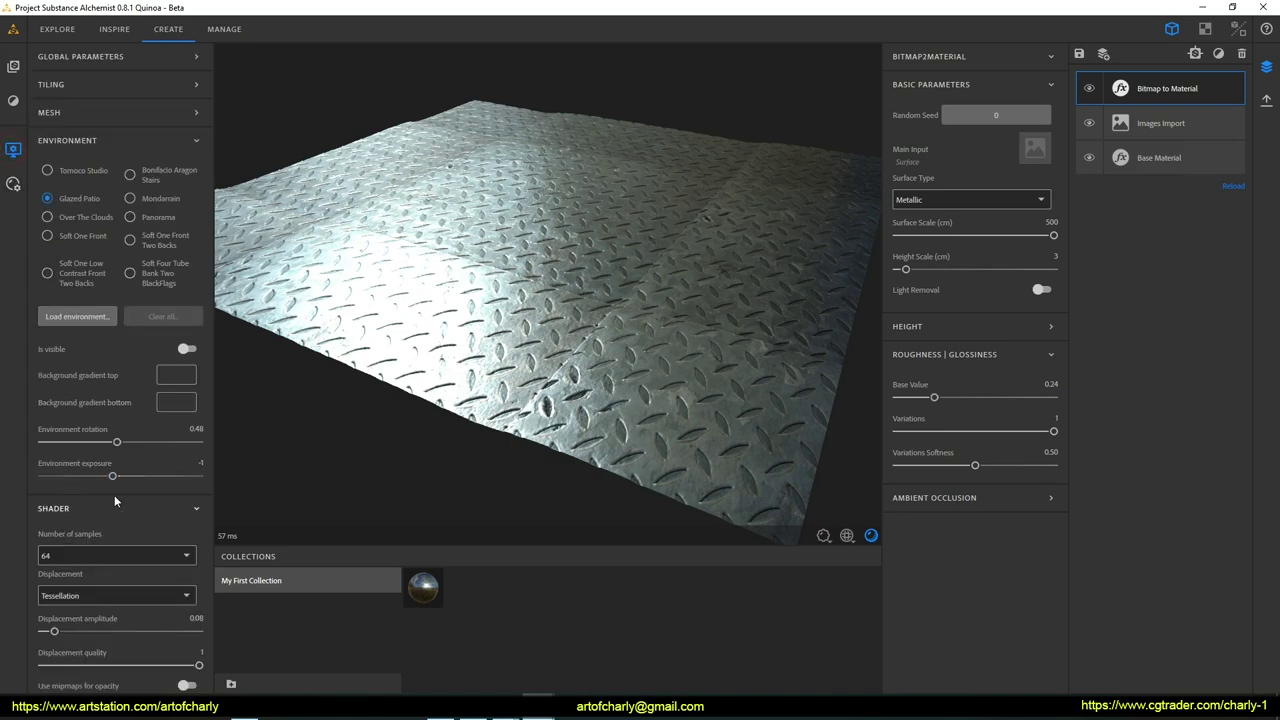
pyautogui.moveTo(112, 478); pyautogui.dragTo(111, 476)
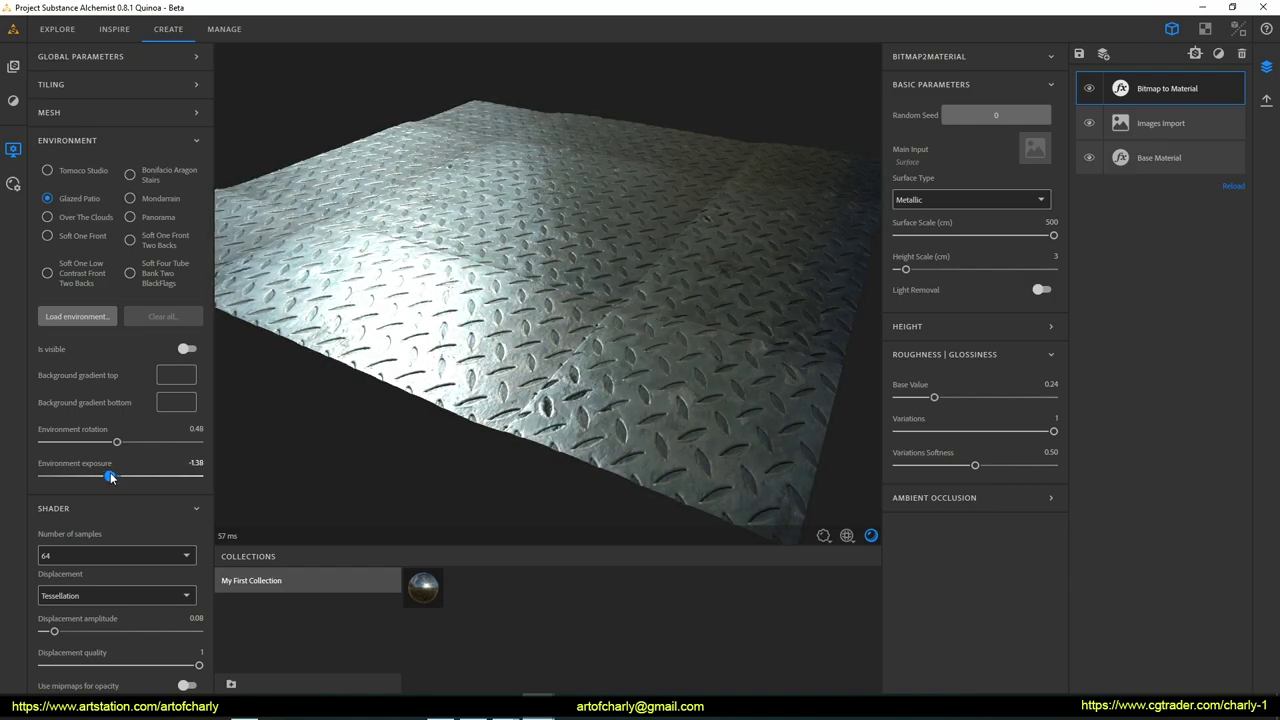
pyautogui.moveTo(414, 346)
pyautogui.mouseDown()
pyautogui.moveTo(475, 352)
pyautogui.moveTo(471, 315)
pyautogui.moveTo(390, 293)
pyautogui.moveTo(504, 323)
pyautogui.mouseUp()
pyautogui.moveTo(504, 323)
pyautogui.keyDown('shift'); pyautogui.mouseDown(button='right')
pyautogui.moveTo(563, 309)
pyautogui.moveTo(487, 301)
pyautogui.mouseUp(button='right'); pyautogui.keyUp('shift')
pyautogui.moveTo(487, 300); pyautogui.dragTo(529, 286)
pyautogui.keyDown('shift'); pyautogui.moveTo(529, 286); pyautogui.dragTo(776, 489, button='right'); pyautogui.keyUp('shift')
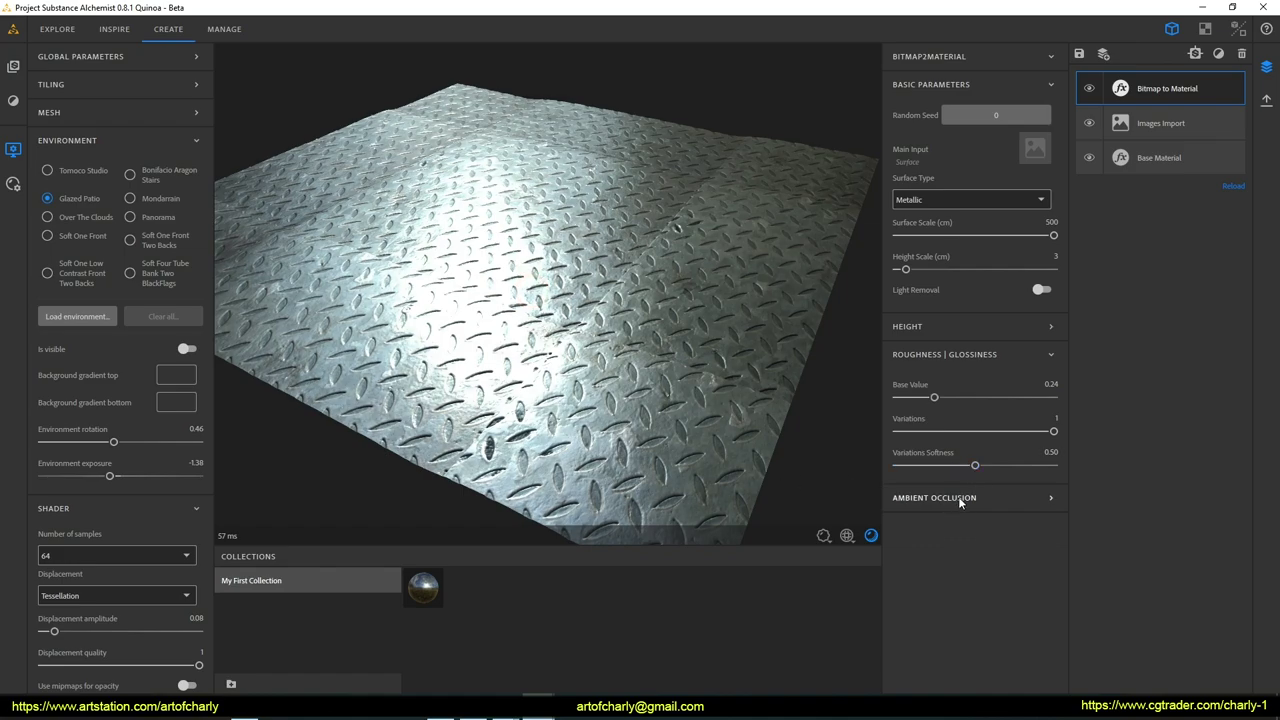
# Step: Set Variations Softness to 1 and ambient occlusion sharpening to 0.16
pyautogui.moveTo(980, 464); pyautogui.dragTo(1077, 461)
pyautogui.moveTo(911, 467)
pyautogui.mouseDown()
pyautogui.moveTo(1075, 461)
pyautogui.moveTo(1051, 468)
pyautogui.mouseUp()
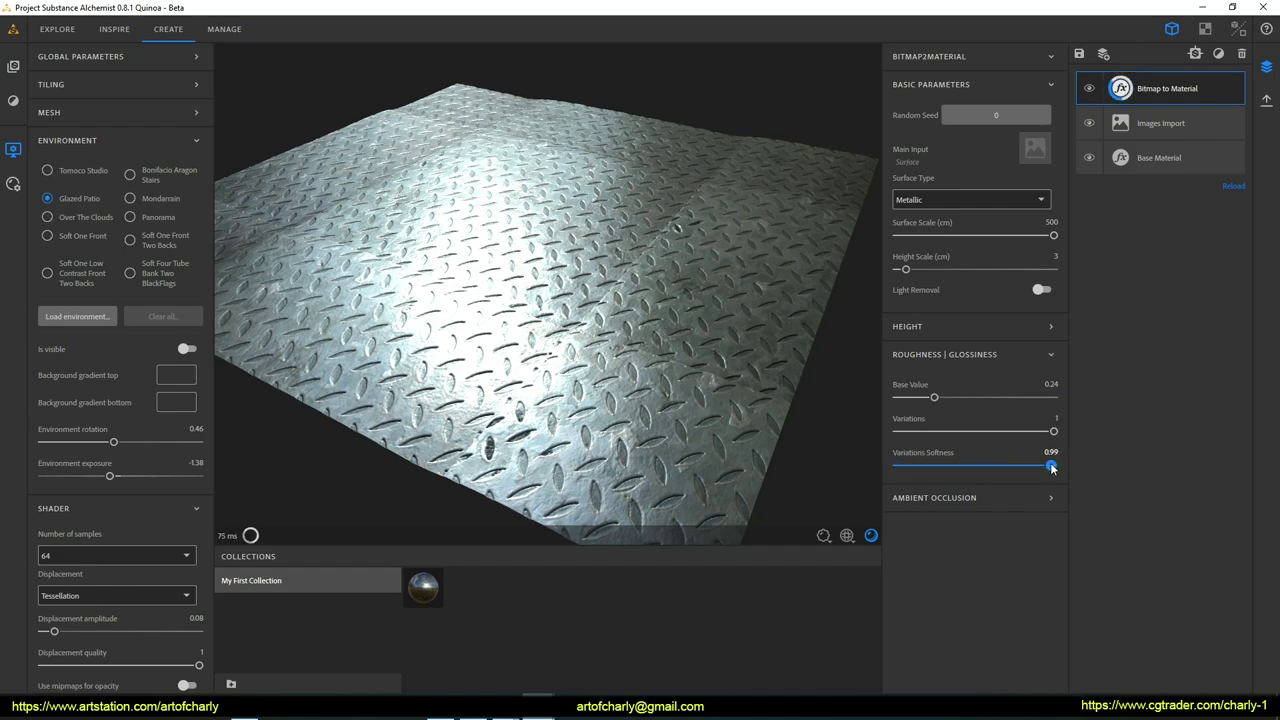
pyautogui.click(970, 500)
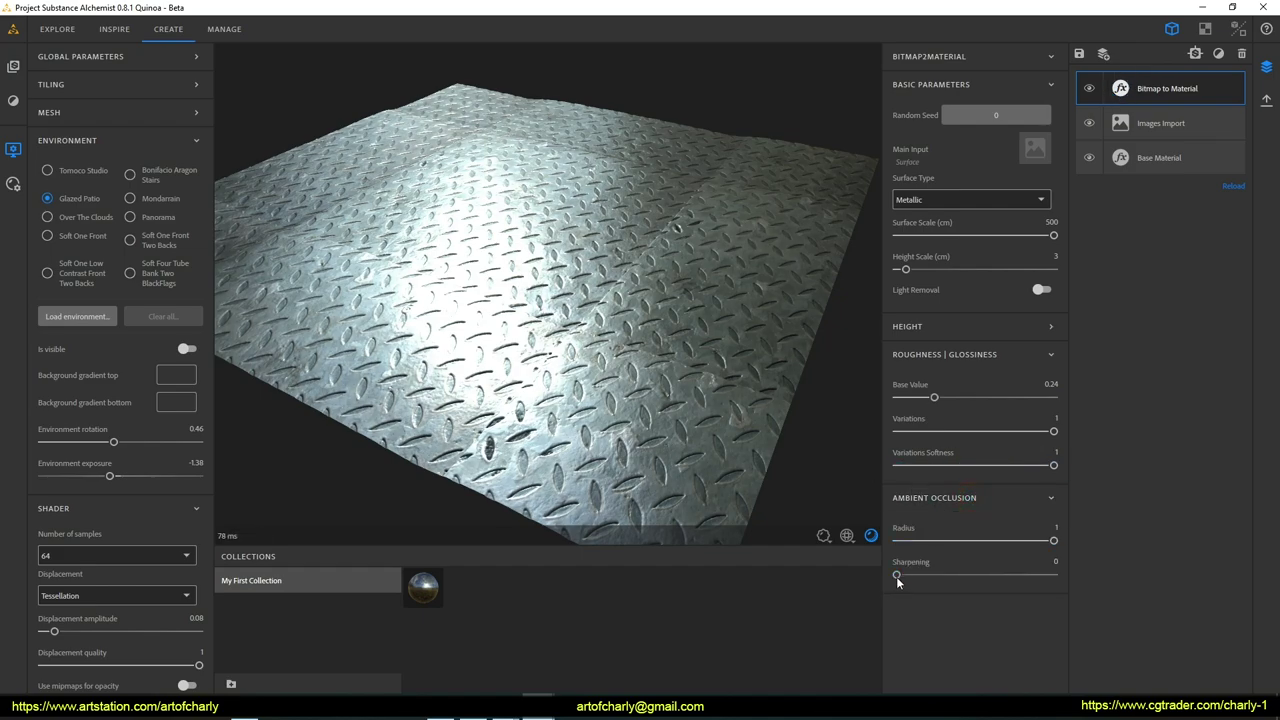
pyautogui.moveTo(905, 578); pyautogui.dragTo(1024, 576)
pyautogui.moveTo(898, 575); pyautogui.dragTo(922, 574)
pyautogui.moveTo(866, 448); pyautogui.dragTo(688, 436)
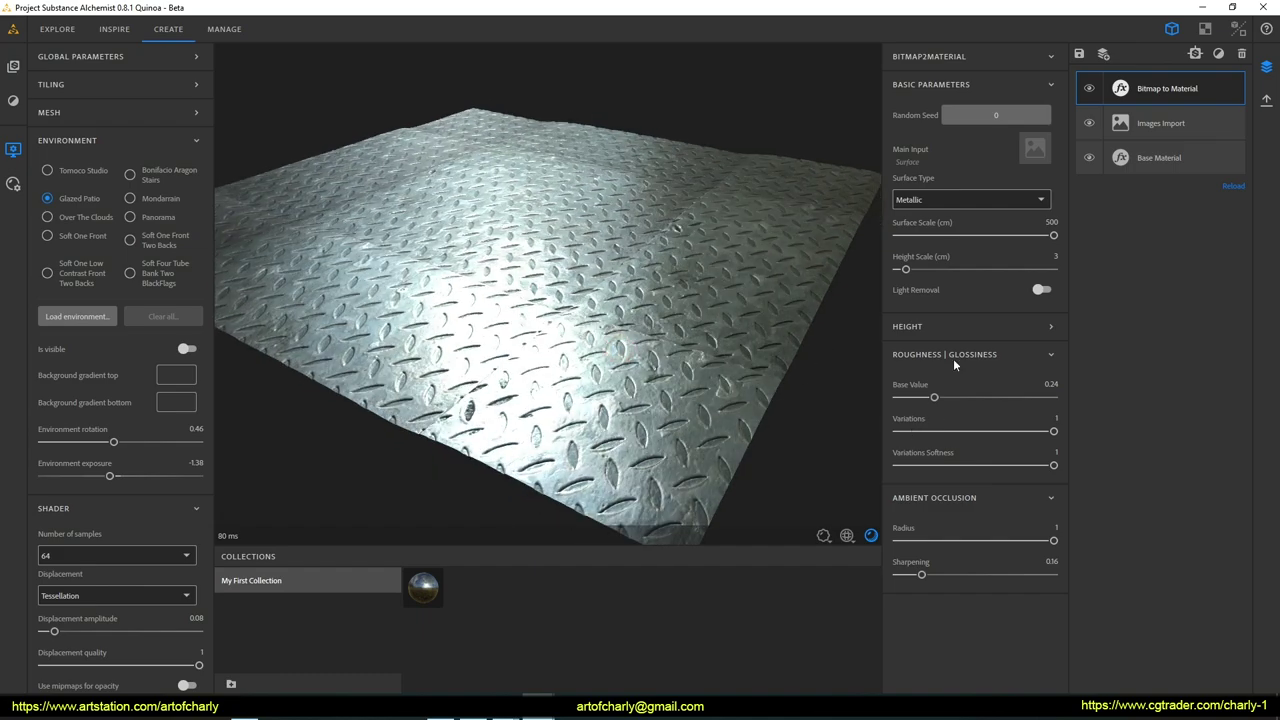
# Step: Retune height detail scales to Large -0.55, Medium -0.76 and Small 0.37
pyautogui.click(897, 330)
pyautogui.moveTo(950, 450)
pyautogui.mouseDown()
pyautogui.moveTo(978, 475)
pyautogui.moveTo(930, 474)
pyautogui.moveTo(1032, 465)
pyautogui.mouseUp()
pyautogui.moveTo(953, 468)
pyautogui.mouseDown()
pyautogui.moveTo(920, 470)
pyautogui.moveTo(966, 470)
pyautogui.moveTo(928, 470)
pyautogui.moveTo(939, 460)
pyautogui.mouseUp()
pyautogui.moveTo(997, 502)
pyautogui.mouseDown()
pyautogui.moveTo(1055, 500)
pyautogui.moveTo(985, 500)
pyautogui.moveTo(1052, 486)
pyautogui.moveTo(1007, 494)
pyautogui.mouseUp()
pyautogui.moveTo(850, 410); pyautogui.dragTo(695, 362)
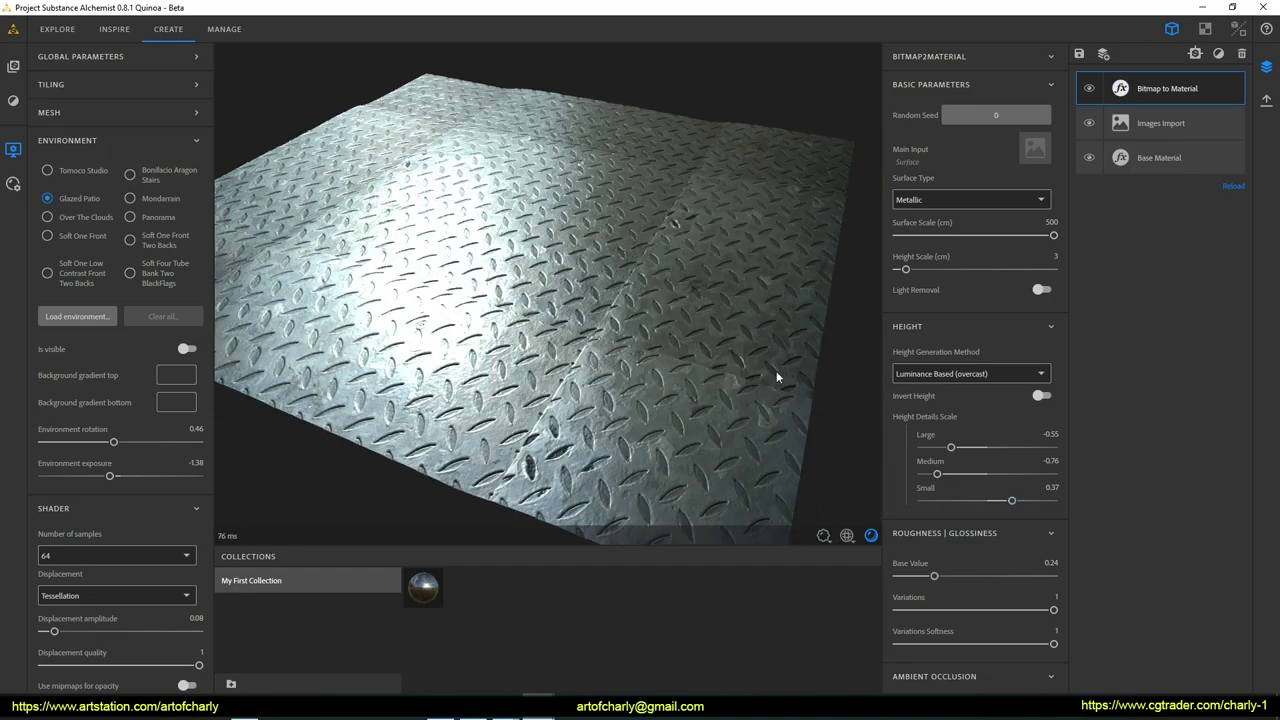
pyautogui.press('super+space')
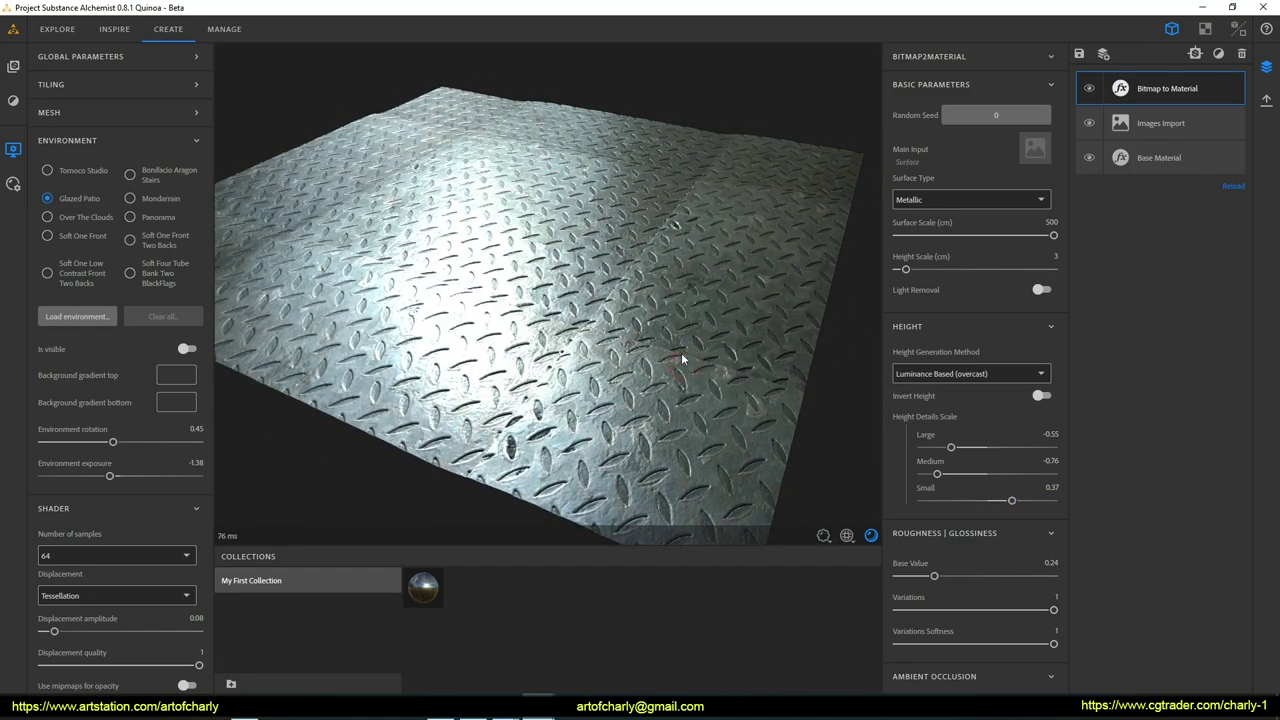
pyautogui.keyDown('shift'); pyautogui.moveTo(681, 352); pyautogui.dragTo(697, 332, button='right'); pyautogui.keyUp('shift')
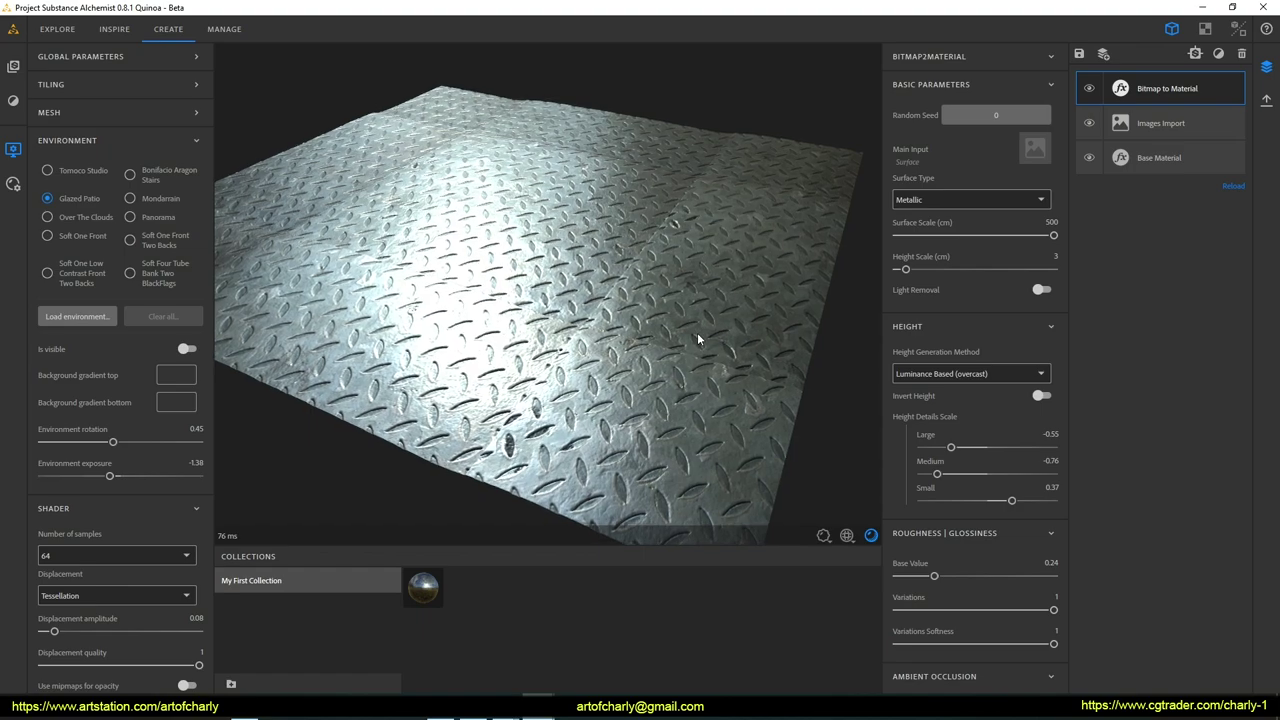
# Step: Add an Equalizer filter to the layer stack and rotate the environment to 0.41
pyautogui.click(1194, 53)
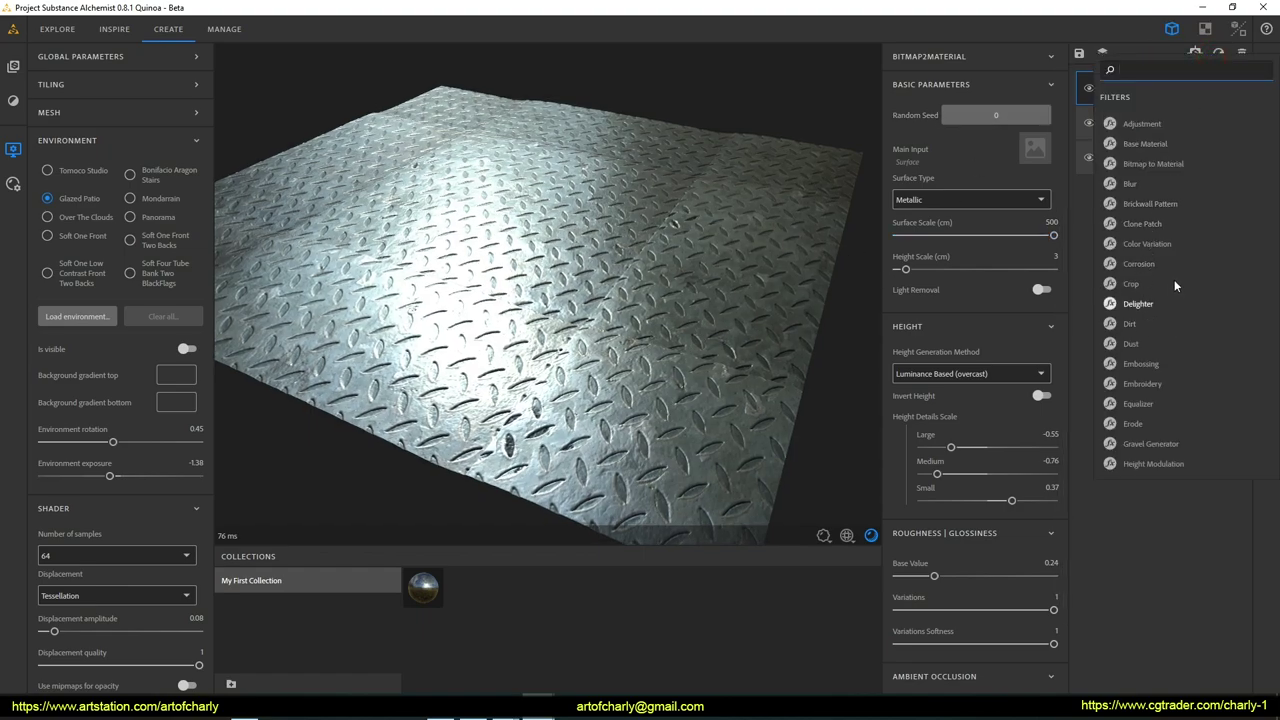
pyautogui.scroll(-2, 1169, 290)
pyautogui.click(1147, 322)
pyautogui.moveTo(594, 226)
pyautogui.mouseDown()
pyautogui.moveTo(547, 308)
pyautogui.moveTo(505, 305)
pyautogui.mouseUp()
pyautogui.keyDown('shift'); pyautogui.moveTo(617, 306); pyautogui.dragTo(609, 308, button='right'); pyautogui.keyUp('shift')
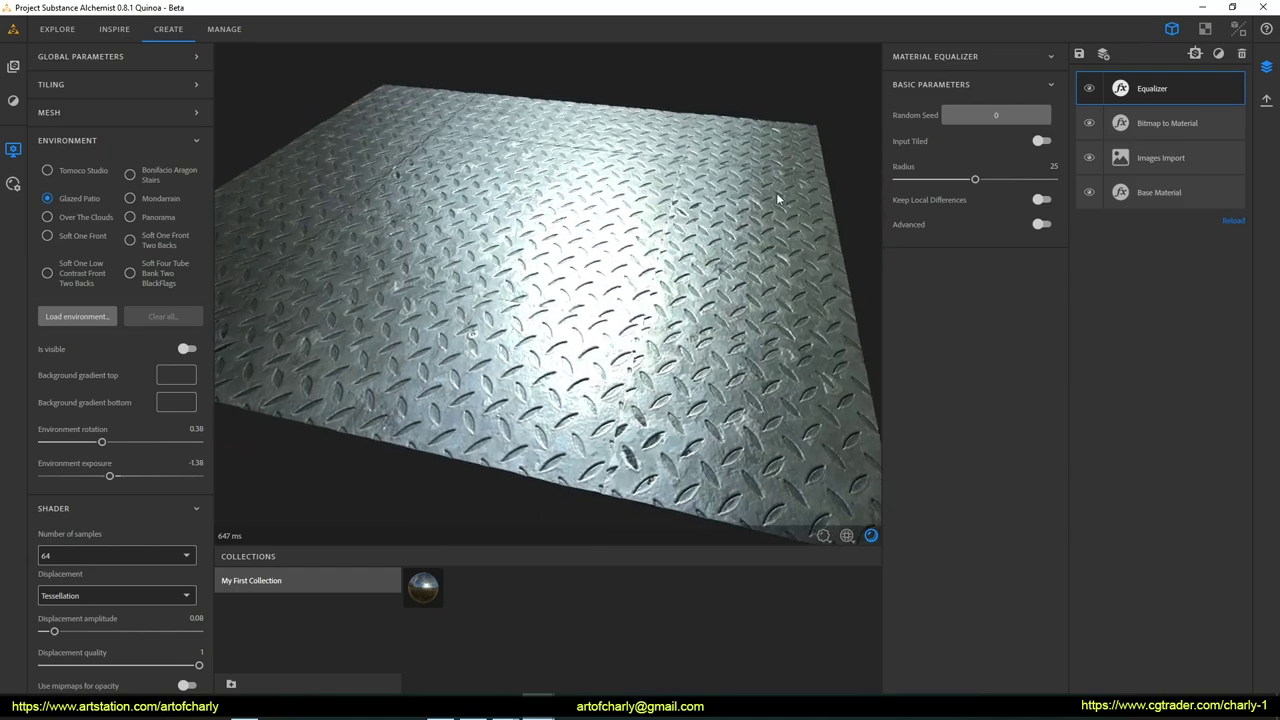
pyautogui.moveTo(603, 321)
pyautogui.mouseDown()
pyautogui.moveTo(629, 322)
pyautogui.moveTo(491, 306)
pyautogui.mouseUp()
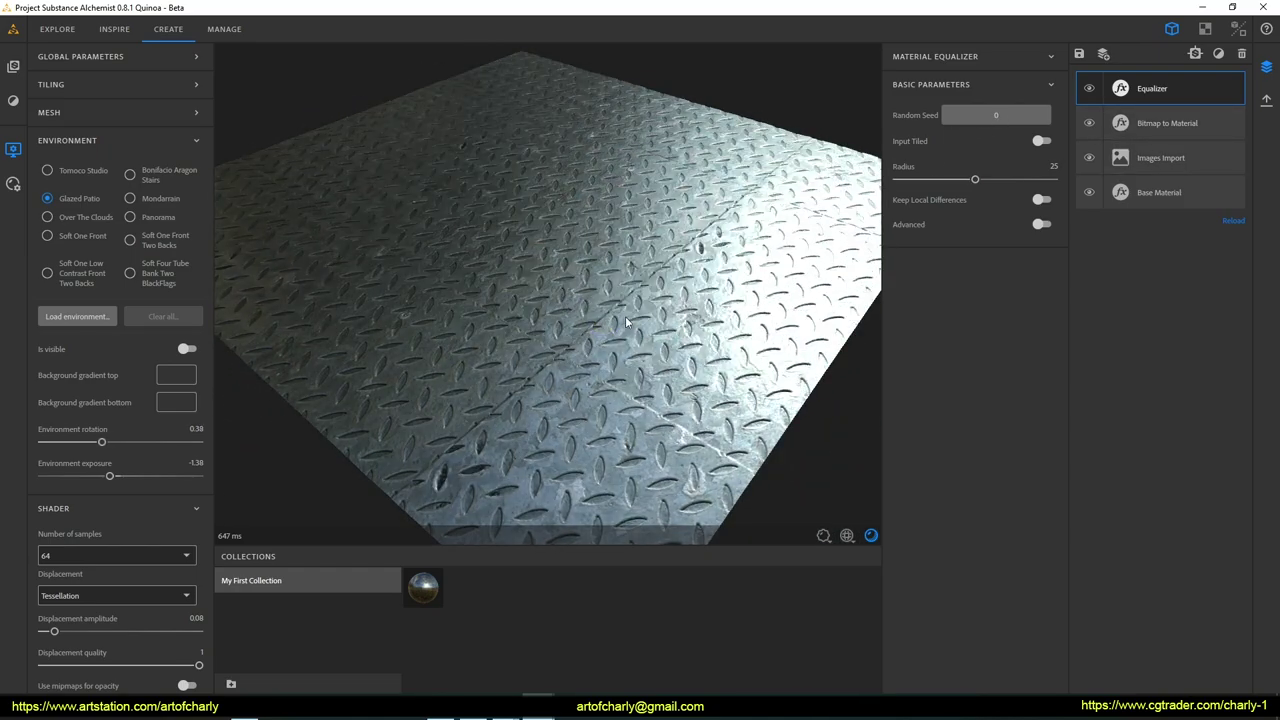
pyautogui.keyDown('shift'); pyautogui.moveTo(491, 306); pyautogui.dragTo(500, 306, button='right'); pyautogui.keyUp('shift')
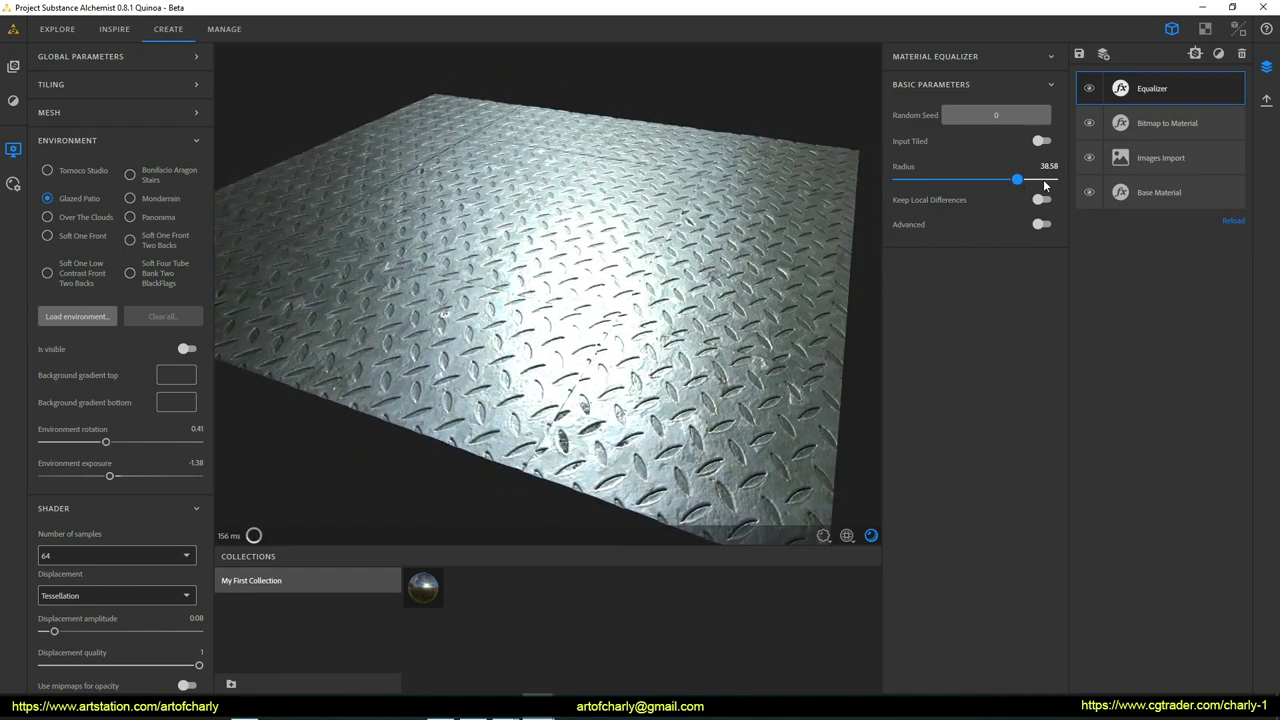
# Step: Set the Equalizer radius to 12.93 and turn on Keep Local Differences
pyautogui.moveTo(1040, 185)
pyautogui.mouseDown()
pyautogui.moveTo(872, 191)
pyautogui.moveTo(1040, 182)
pyautogui.moveTo(1038, 170)
pyautogui.moveTo(920, 195)
pyautogui.moveTo(940, 189)
pyautogui.mouseUp()
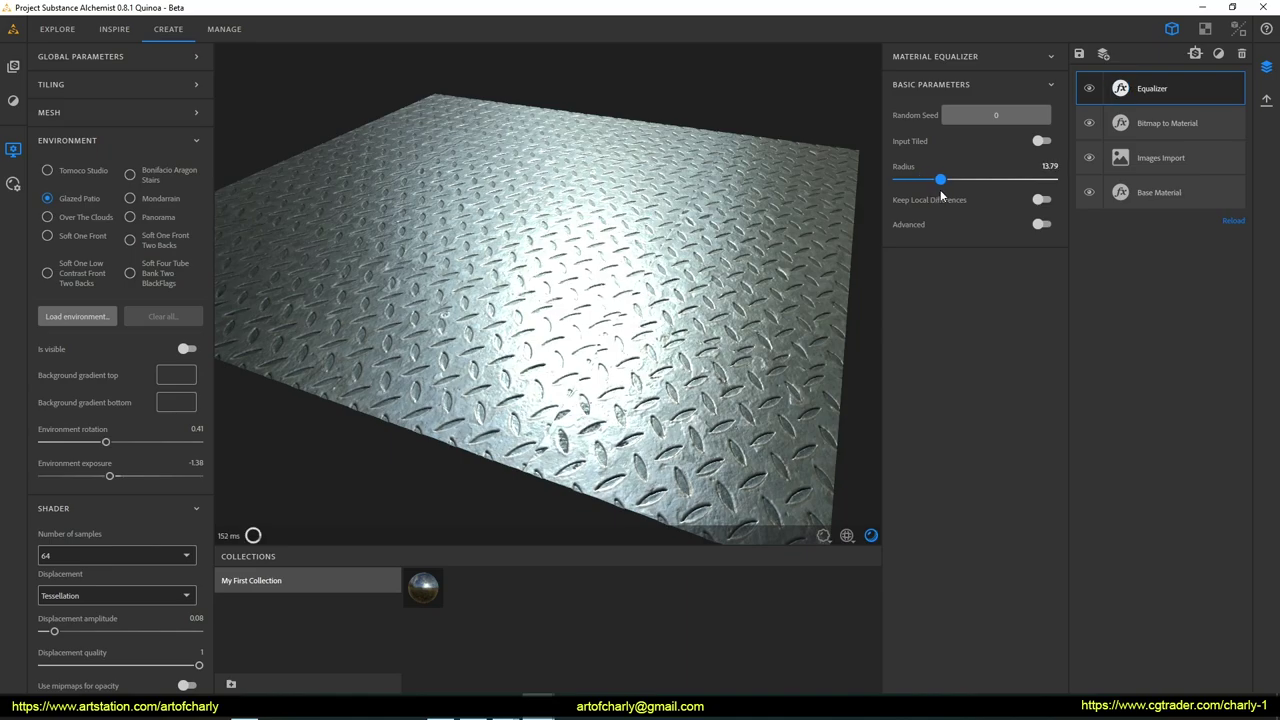
pyautogui.moveTo(768, 245); pyautogui.dragTo(695, 270)
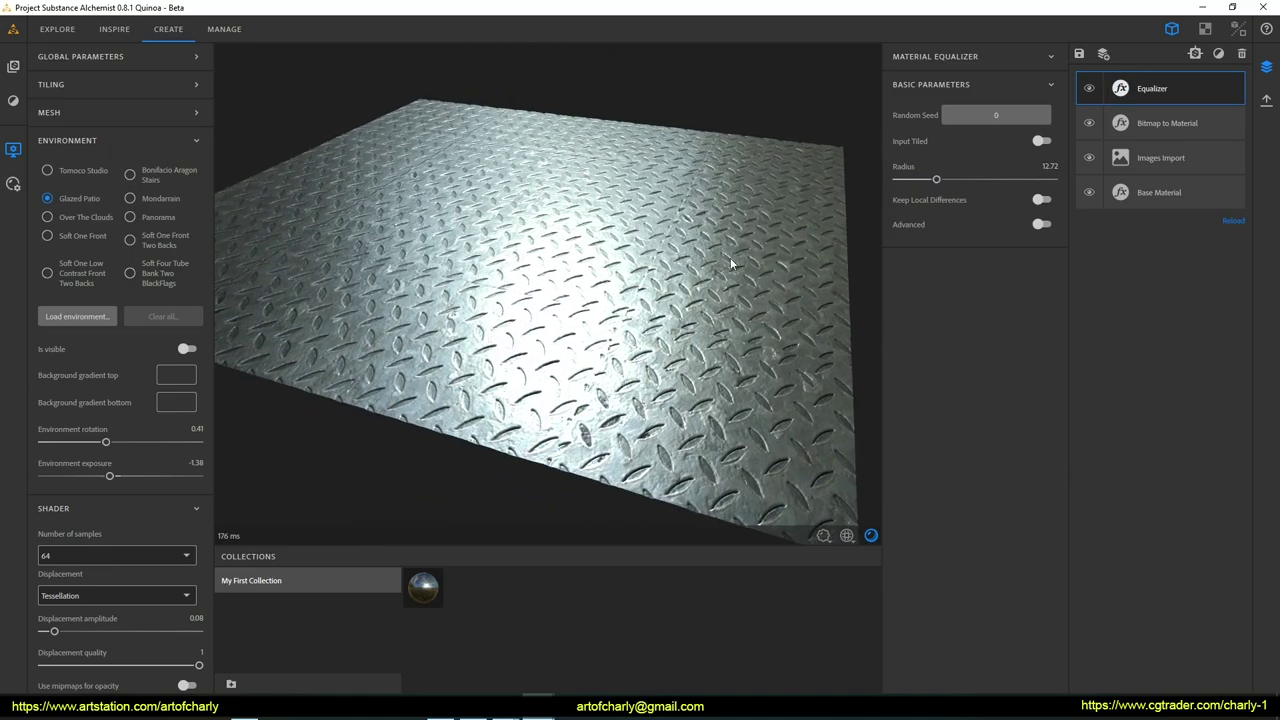
pyautogui.moveTo(941, 184); pyautogui.dragTo(943, 185)
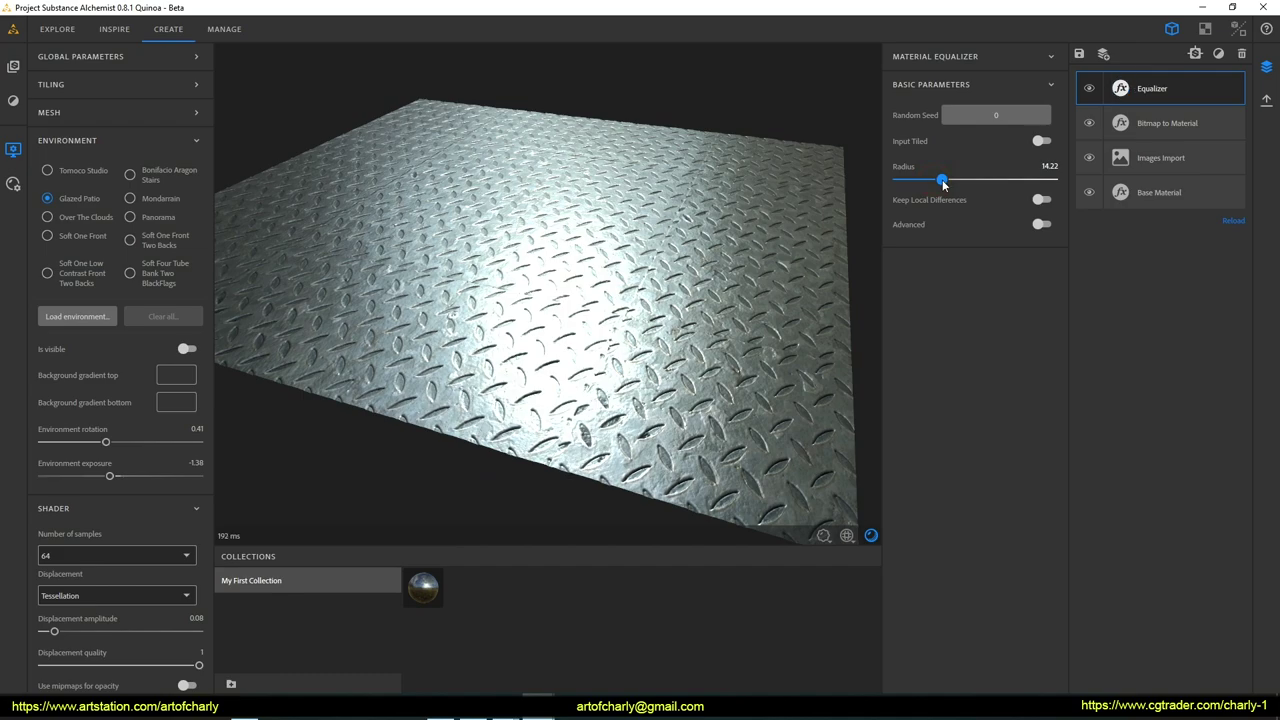
pyautogui.click(1041, 201)
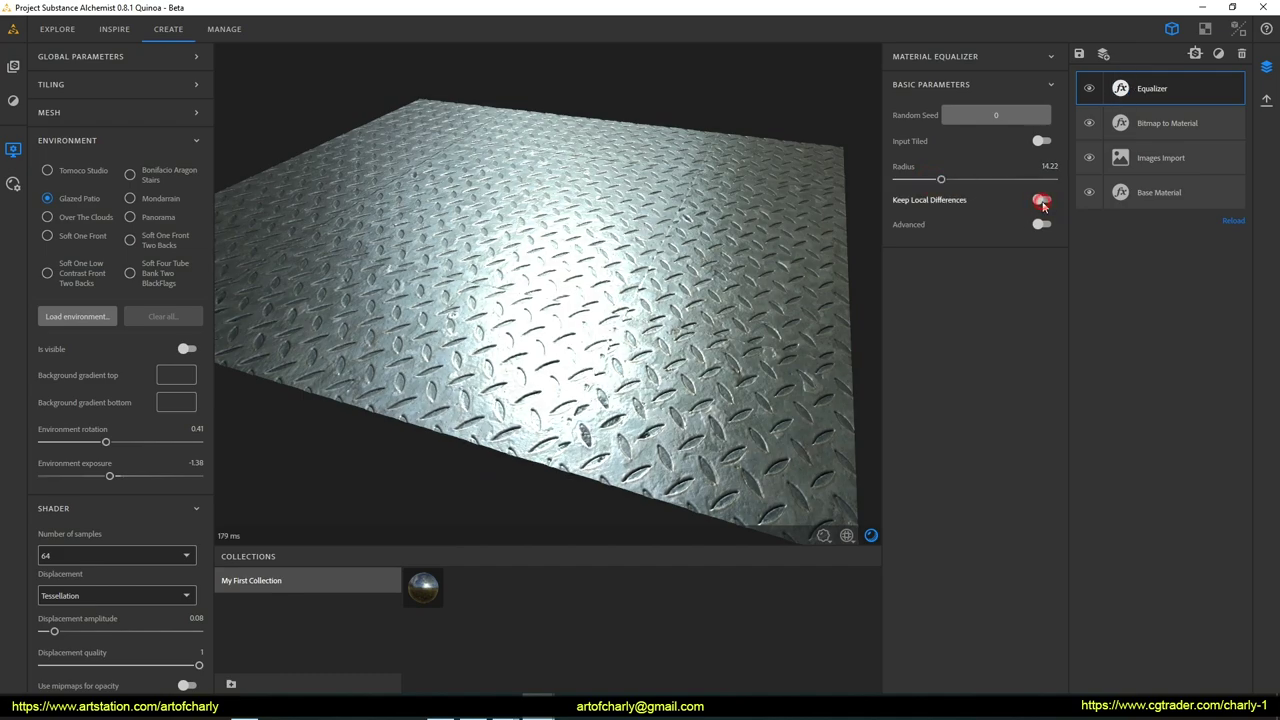
pyautogui.moveTo(623, 229); pyautogui.dragTo(894, 185)
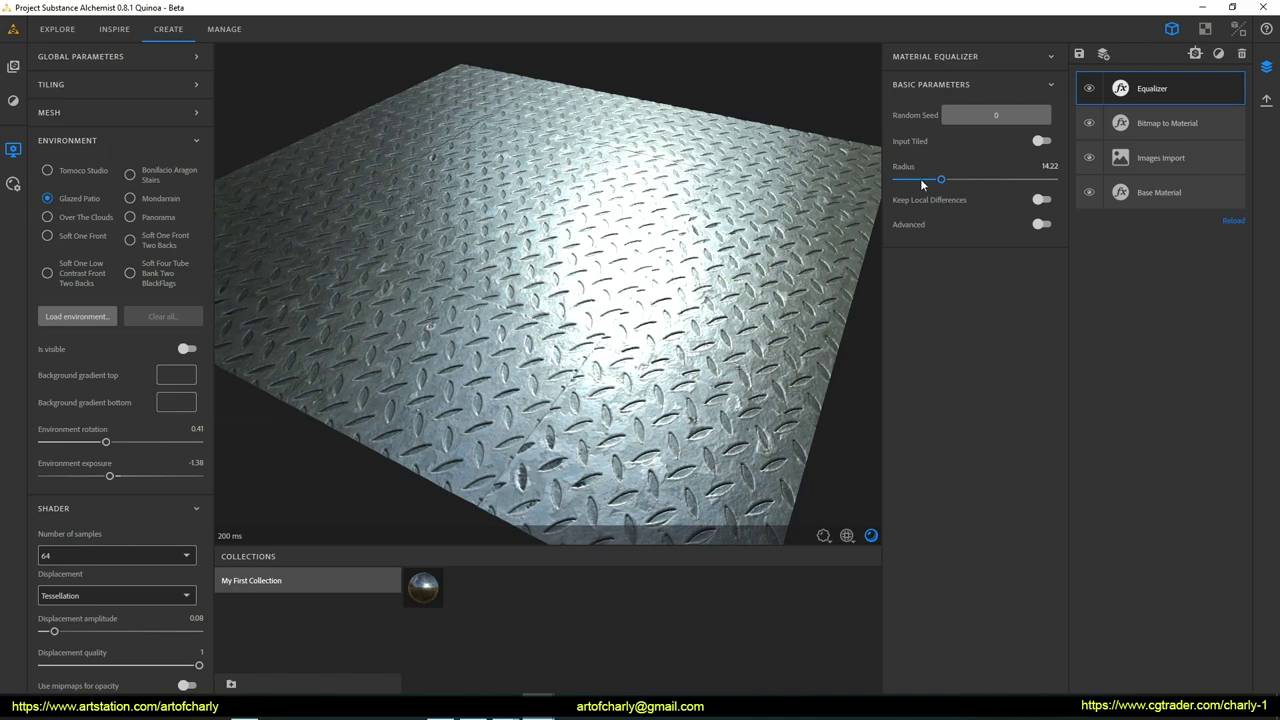
pyautogui.moveTo(663, 240)
pyautogui.mouseDown()
pyautogui.moveTo(731, 248)
pyautogui.moveTo(935, 193)
pyautogui.mouseUp()
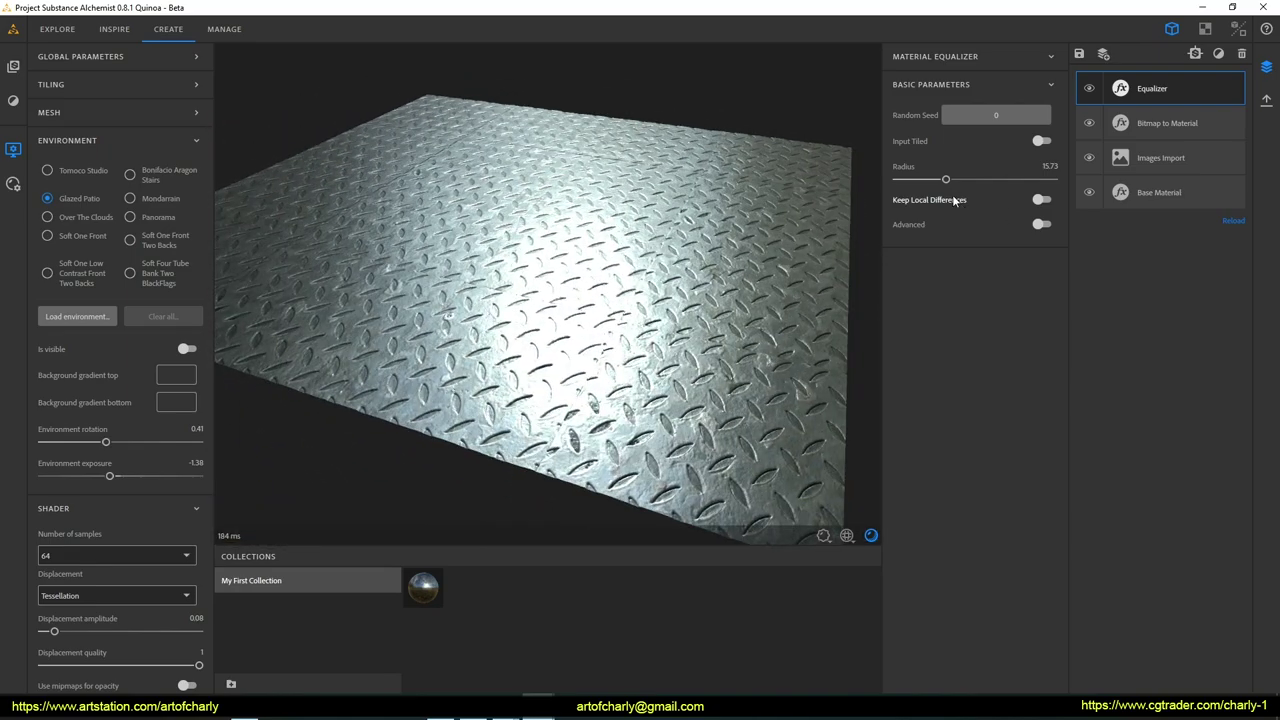
pyautogui.moveTo(947, 178); pyautogui.dragTo(937, 178)
pyautogui.click(1042, 199)
pyautogui.moveTo(664, 268)
pyautogui.mouseDown()
pyautogui.moveTo(720, 286)
pyautogui.moveTo(712, 275)
pyautogui.moveTo(607, 287)
pyautogui.moveTo(650, 282)
pyautogui.mouseUp()
# Step: Enable Advanced and override the Basecolor channel with an Equalizer radius of 26.72
pyautogui.click(1042, 224)
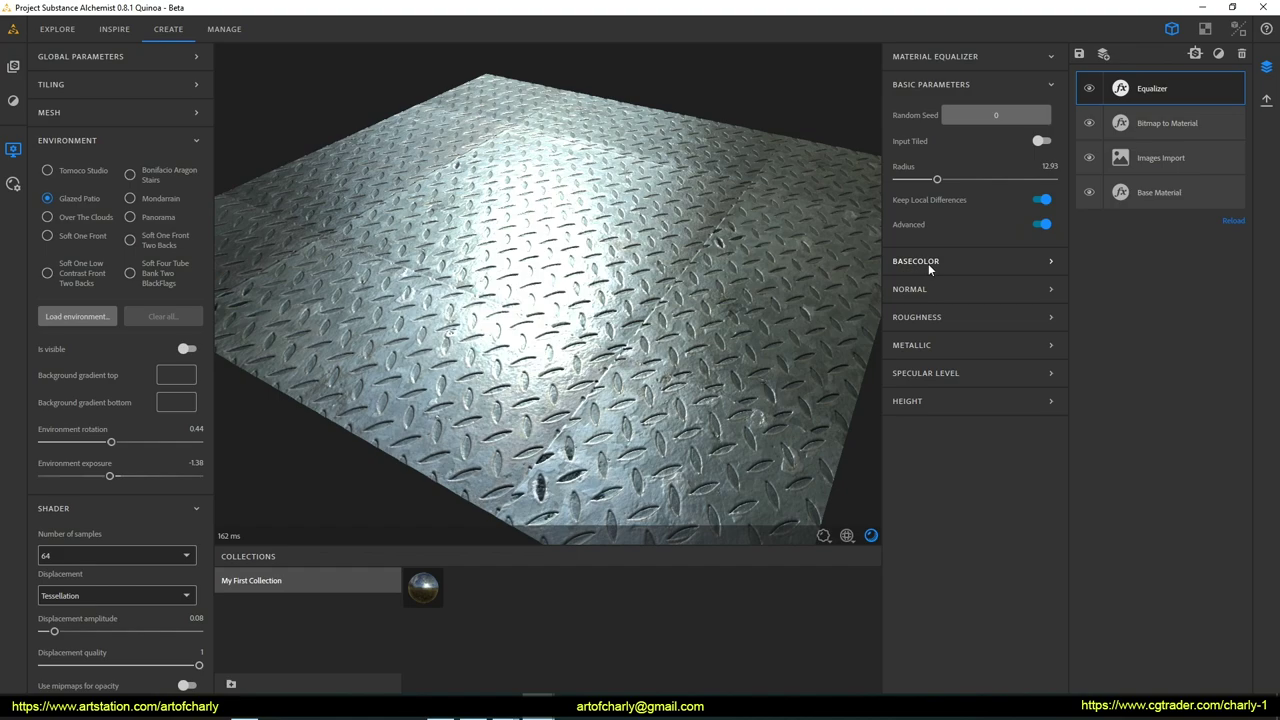
pyautogui.click(926, 262)
pyautogui.click(1042, 291)
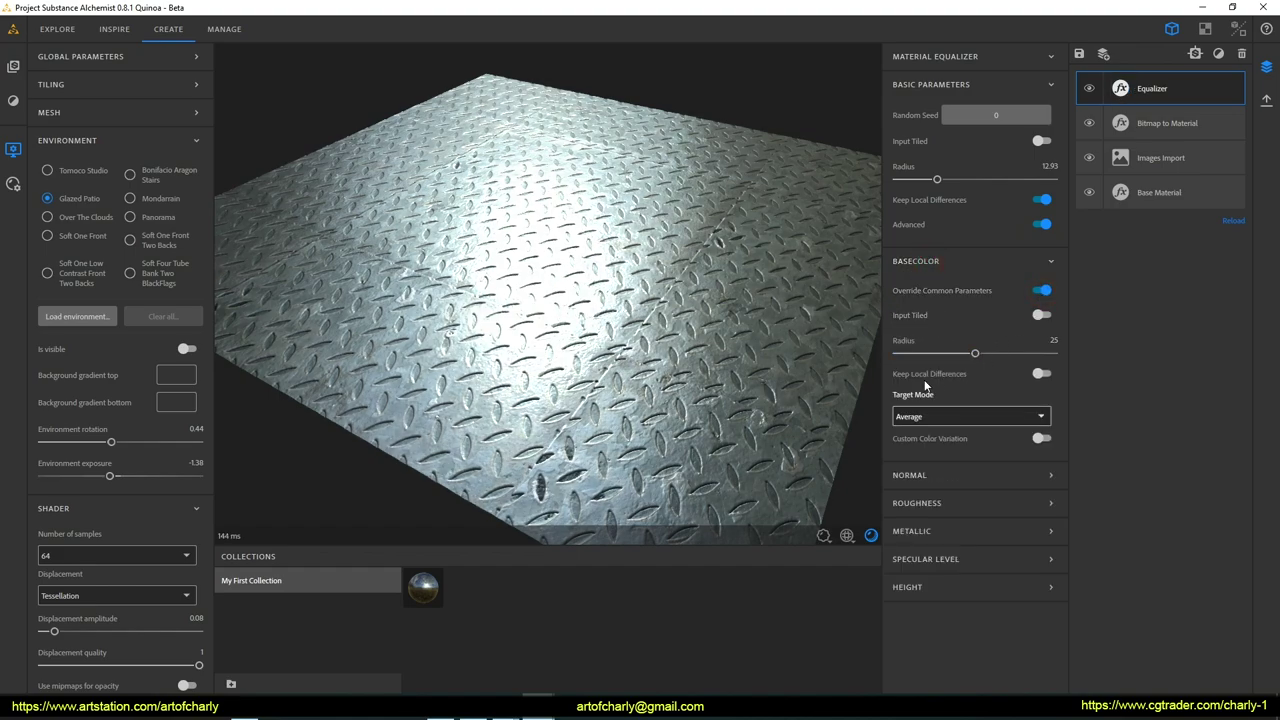
pyautogui.moveTo(971, 353); pyautogui.dragTo(1025, 354)
pyautogui.moveTo(888, 359); pyautogui.dragTo(1006, 367)
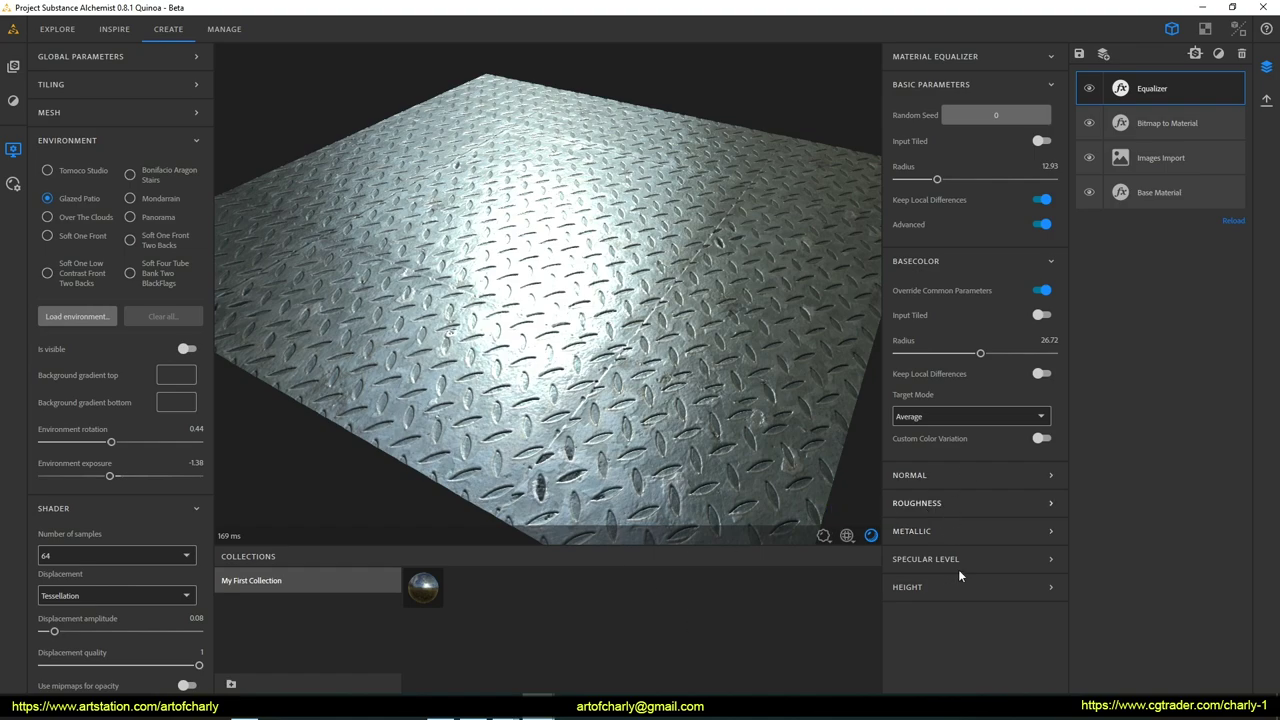
# Step: Override the Normal channel with its own Equalizer radius of 23.06
pyautogui.click(948, 476)
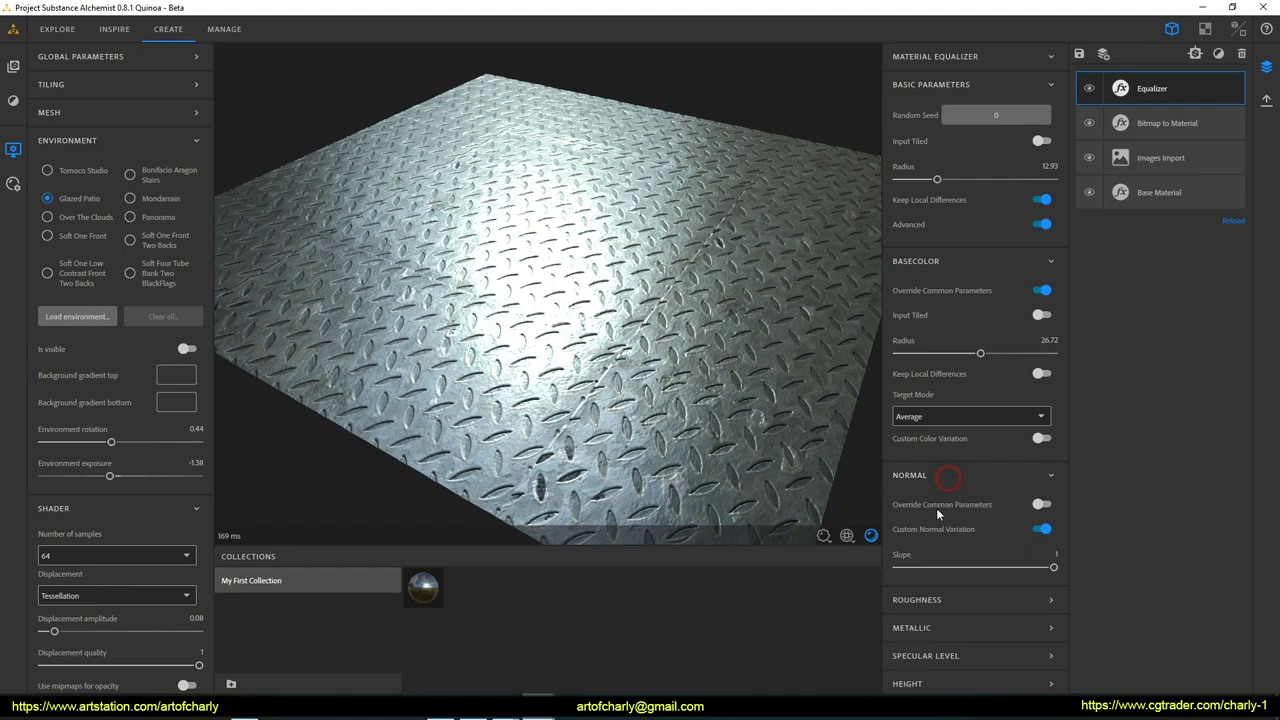
pyautogui.click(1043, 504)
pyautogui.scroll(-3, 934, 561)
pyautogui.moveTo(927, 483)
pyautogui.mouseDown()
pyautogui.moveTo(942, 488)
pyautogui.moveTo(870, 490)
pyautogui.moveTo(966, 488)
pyautogui.mouseUp()
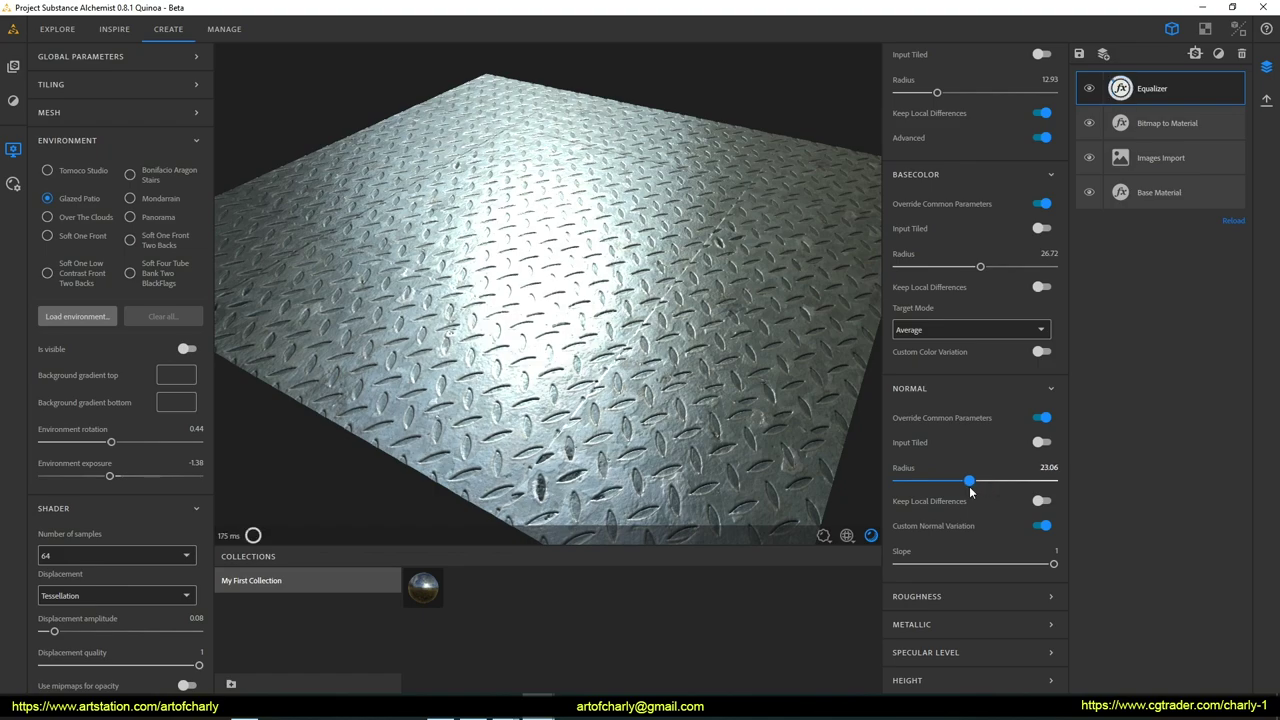
pyautogui.click(1103, 53)
# Step: Add a Tiling filter to the diamond plate, try a finer tile count, then return it to 2
pyautogui.scroll(-3, 1158, 270)
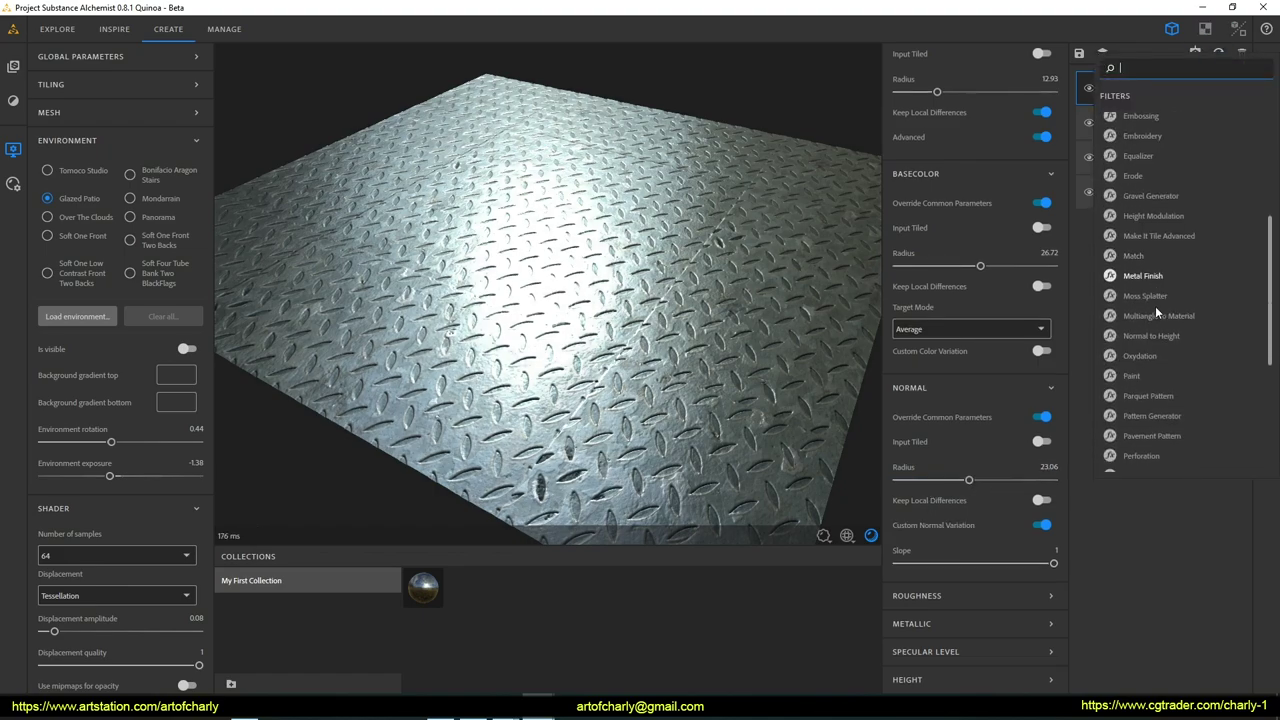
pyautogui.scroll(-3, 1158, 345)
pyautogui.scroll(-3, 1160, 420)
pyautogui.scroll(-1, 1141, 460)
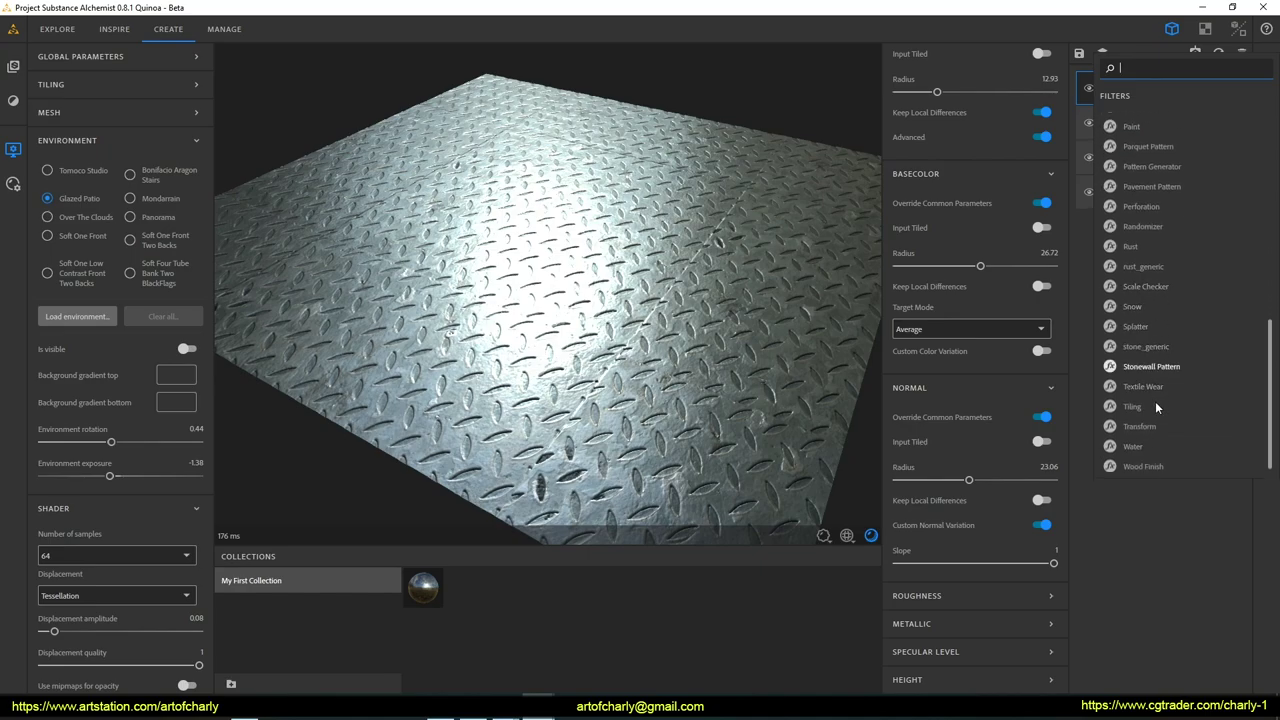
pyautogui.click(1141, 409)
pyautogui.moveTo(380, 363)
pyautogui.mouseDown()
pyautogui.moveTo(420, 383)
pyautogui.moveTo(325, 287)
pyautogui.moveTo(410, 342)
pyautogui.moveTo(385, 200)
pyautogui.mouseUp()
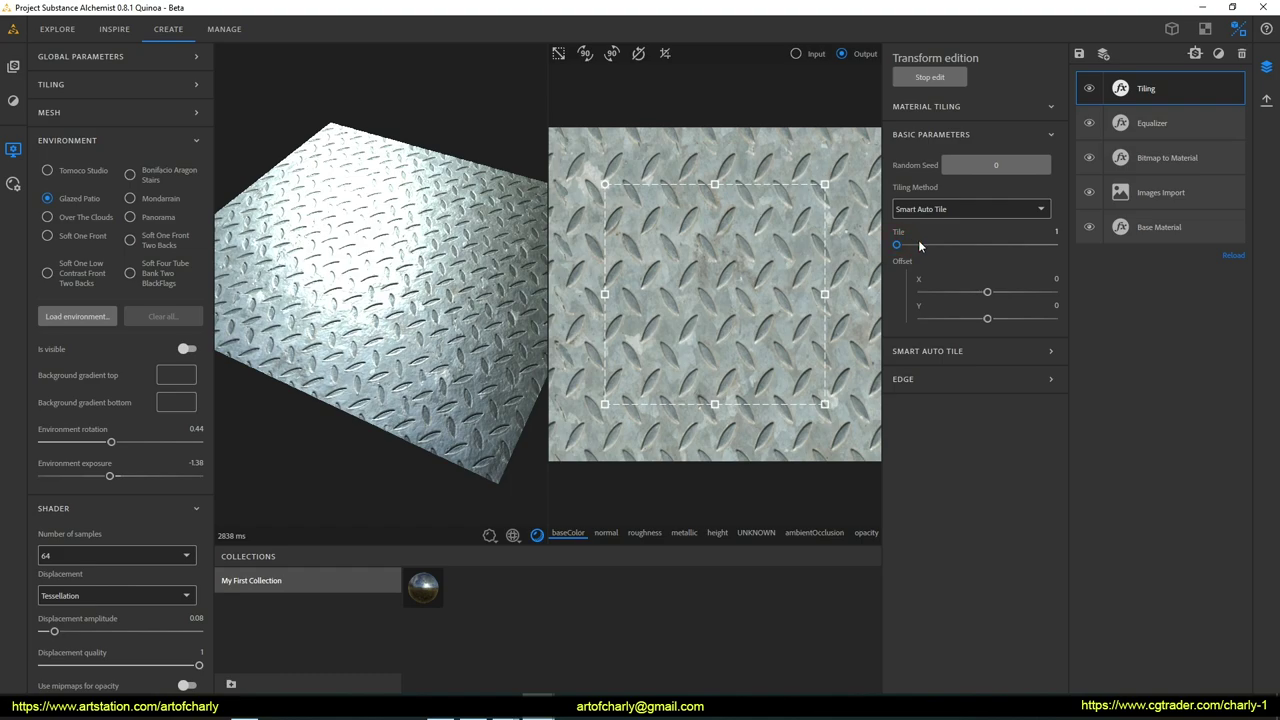
pyautogui.moveTo(915, 247); pyautogui.dragTo(978, 245)
pyautogui.moveTo(451, 346); pyautogui.dragTo(511, 422)
pyautogui.moveTo(983, 245); pyautogui.dragTo(921, 254)
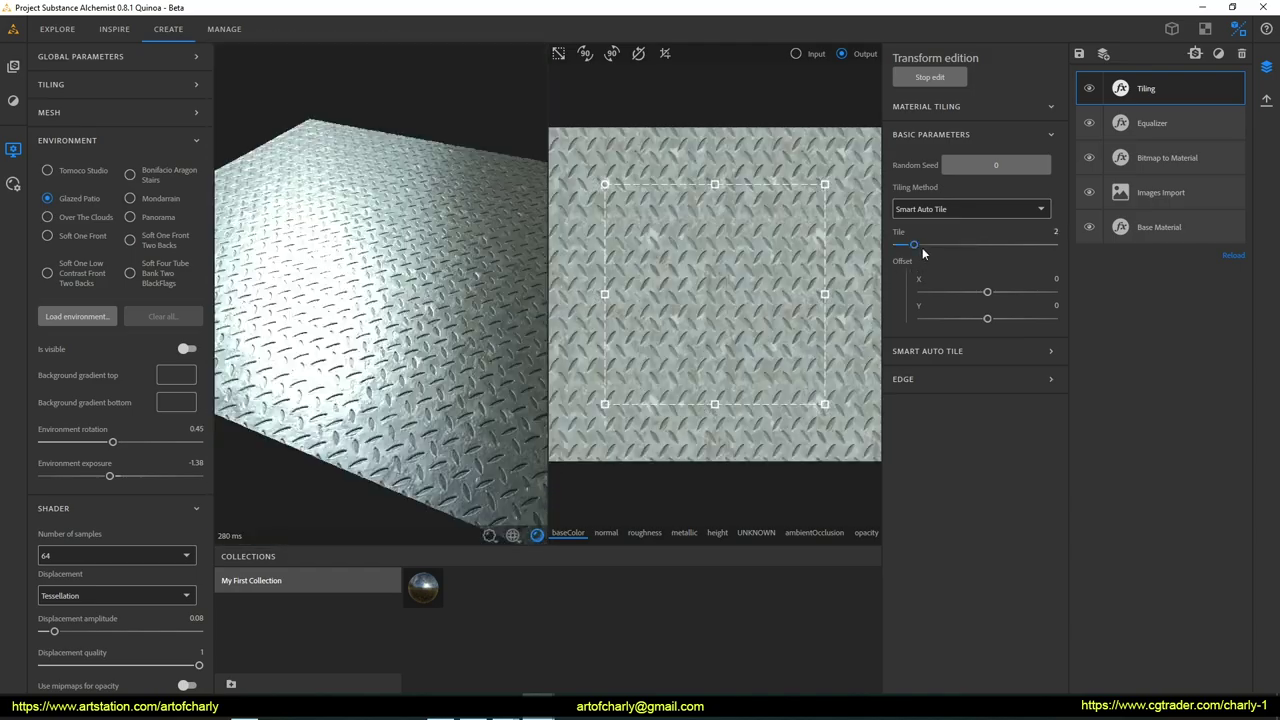
# Step: Under Smart Auto Tile's Edge settings, settle the Edge Threshold at 0.19 and stretch the tiling region
pyautogui.click(930, 347)
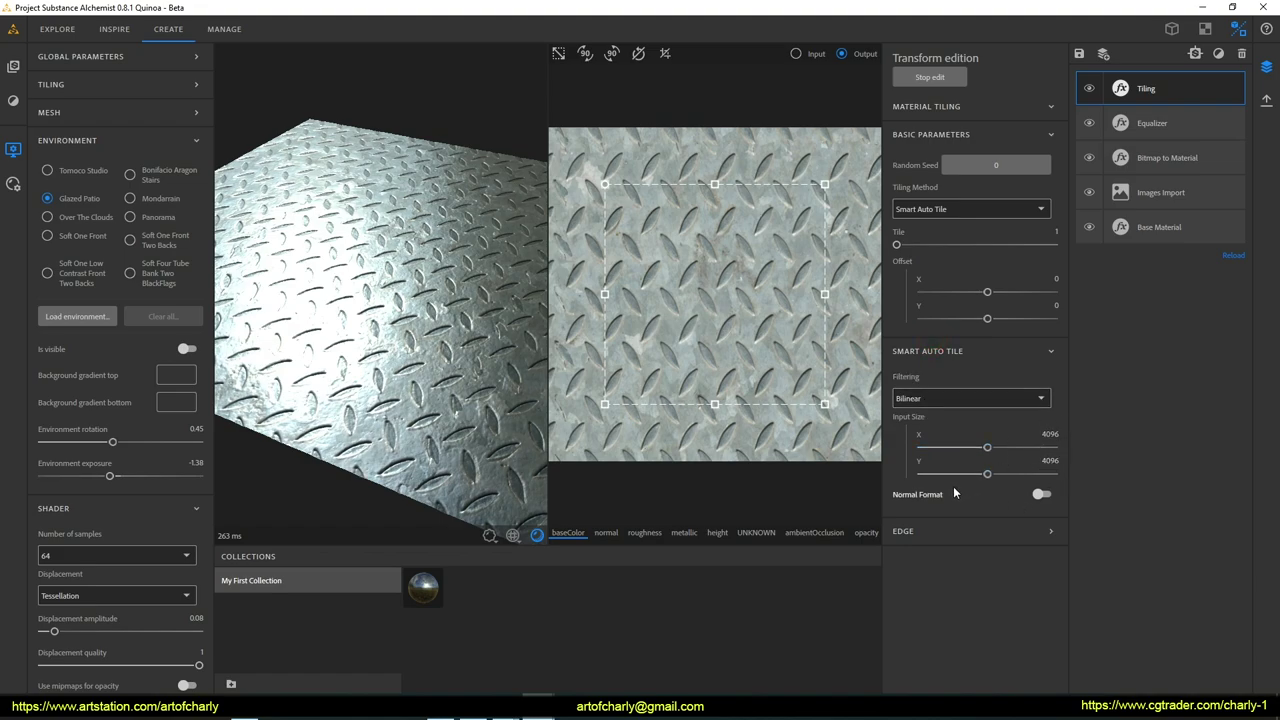
pyautogui.click(940, 532)
pyautogui.scroll(-5, 1020, 431)
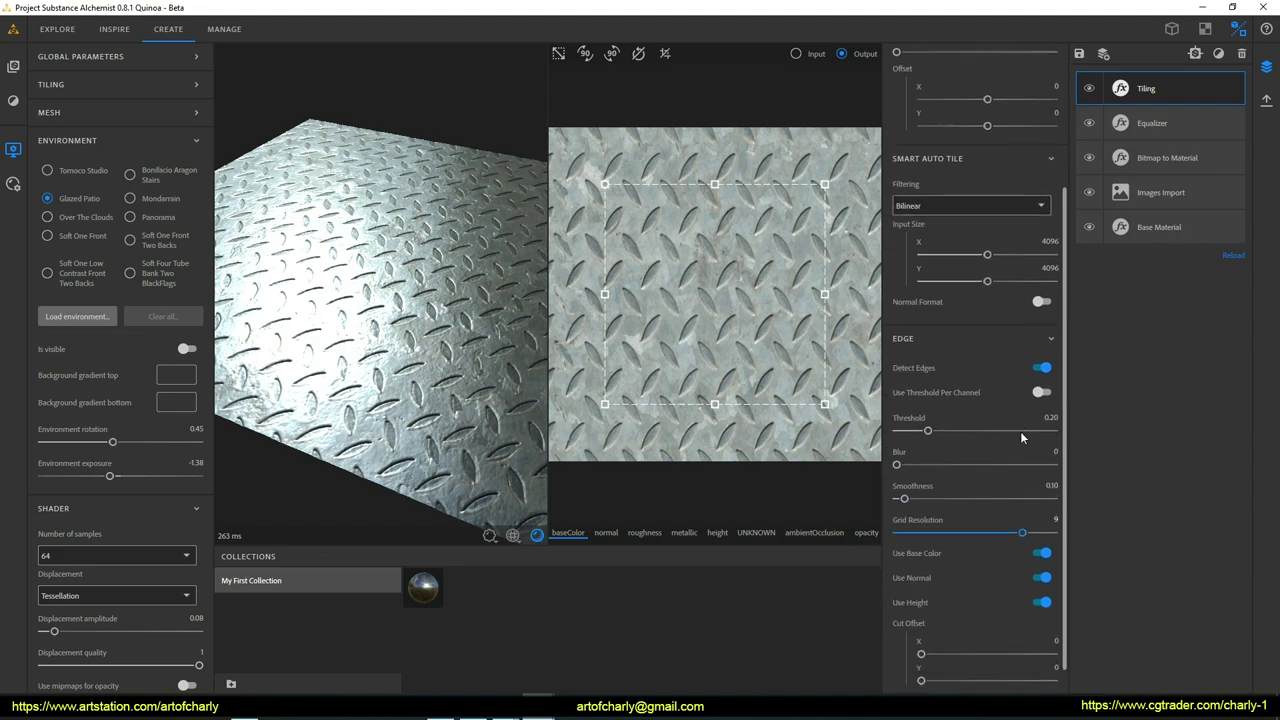
pyautogui.click(1042, 338)
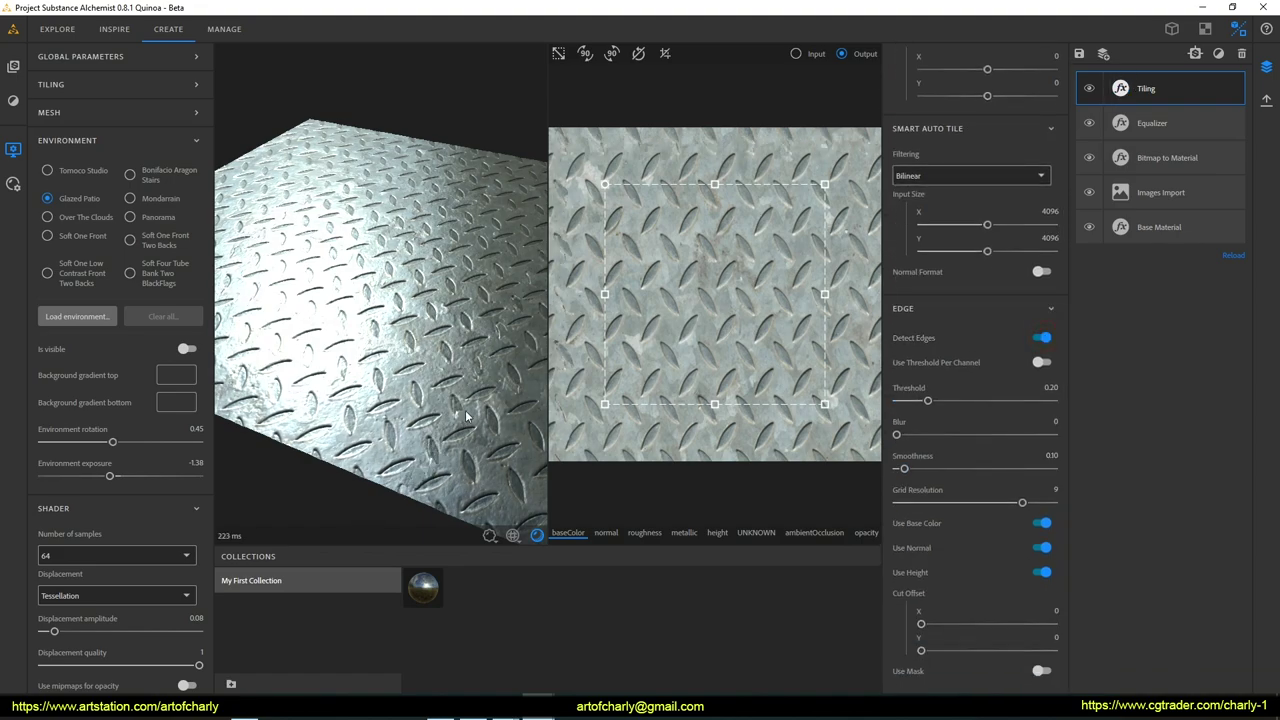
pyautogui.moveTo(498, 412); pyautogui.dragTo(468, 423)
pyautogui.click(928, 401)
pyautogui.moveTo(928, 401); pyautogui.dragTo(948, 401)
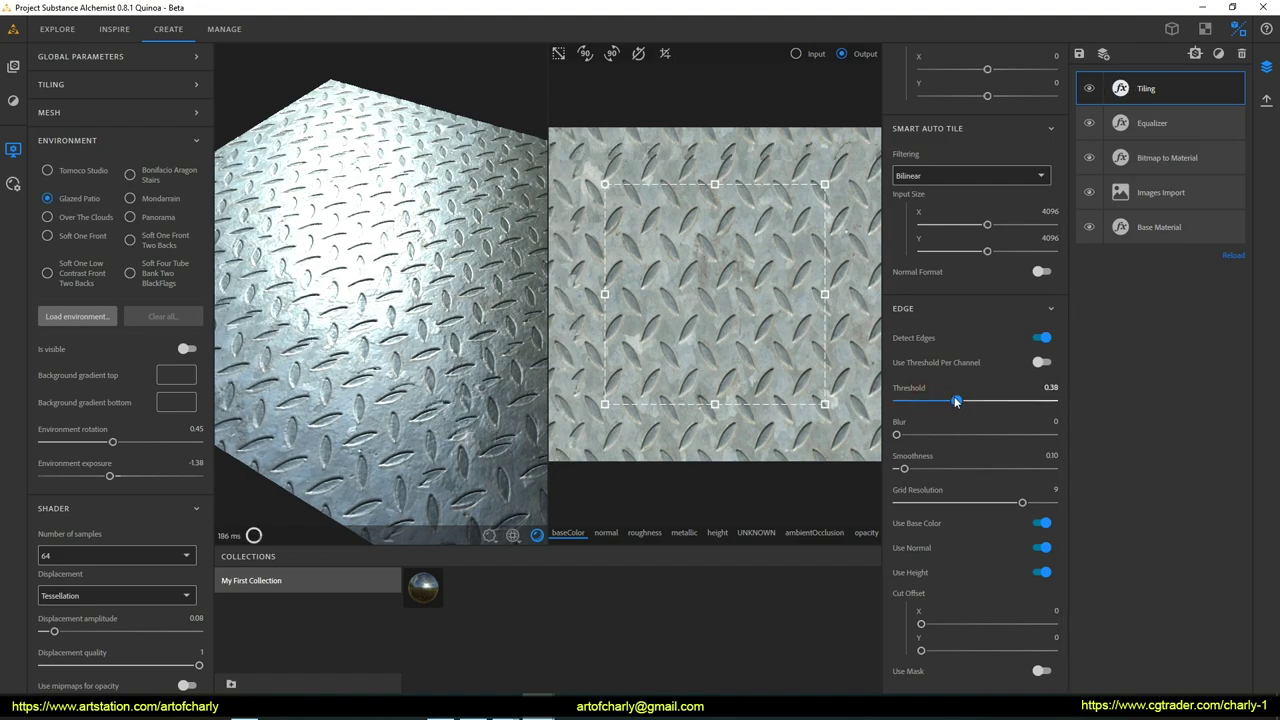
pyautogui.moveTo(948, 401); pyautogui.dragTo(922, 401)
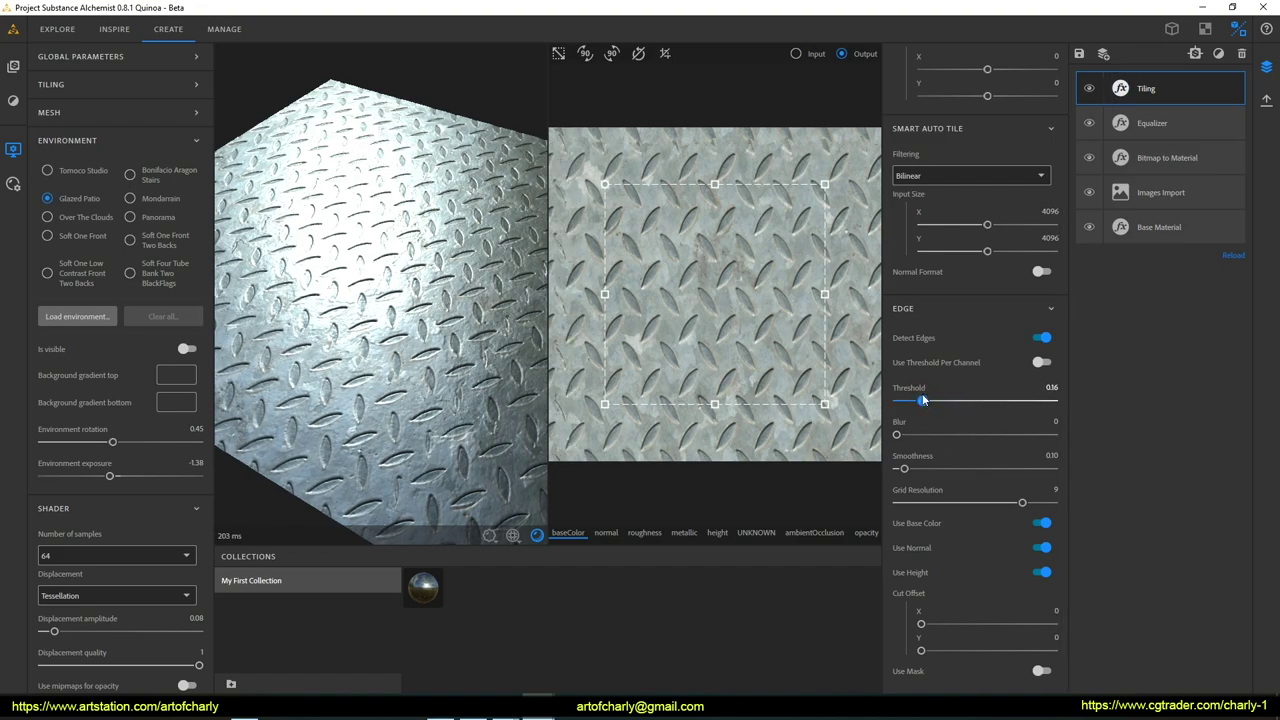
pyautogui.moveTo(926, 399); pyautogui.dragTo(927, 399)
pyautogui.moveTo(604, 404); pyautogui.dragTo(600, 408)
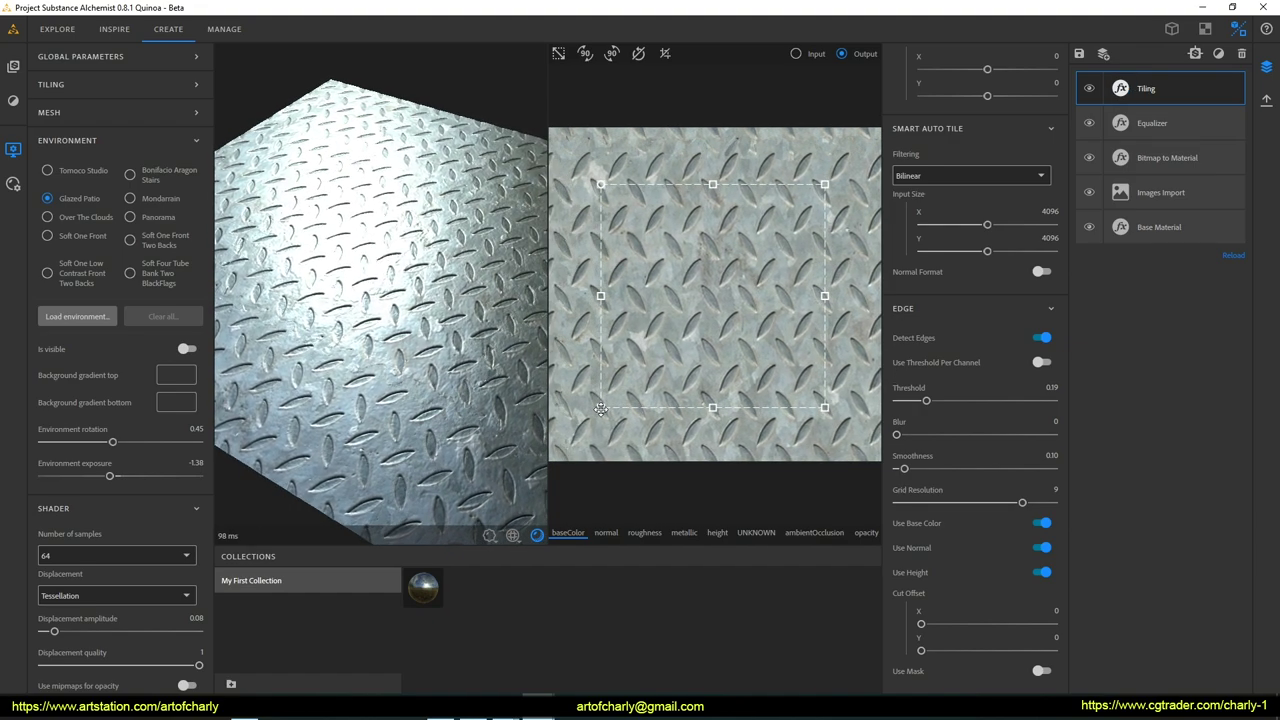
pyautogui.moveTo(360, 430); pyautogui.dragTo(370, 428)
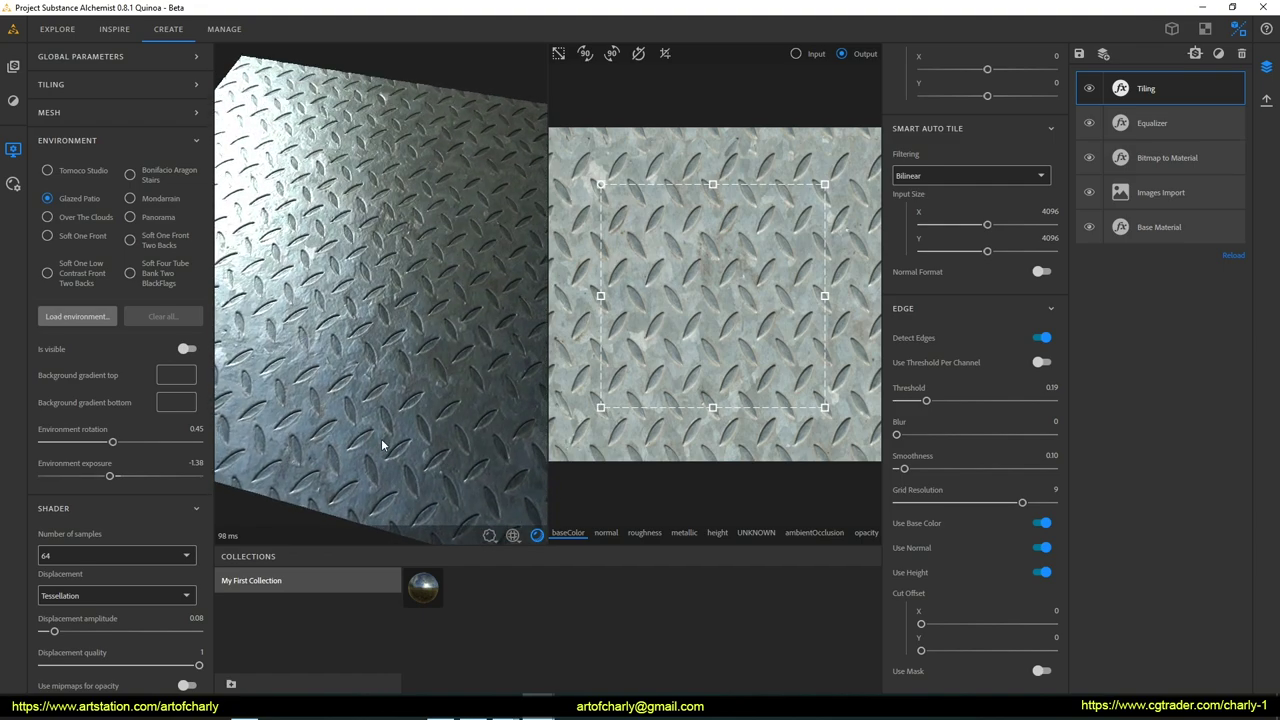
pyautogui.moveTo(395, 343); pyautogui.dragTo(396, 296)
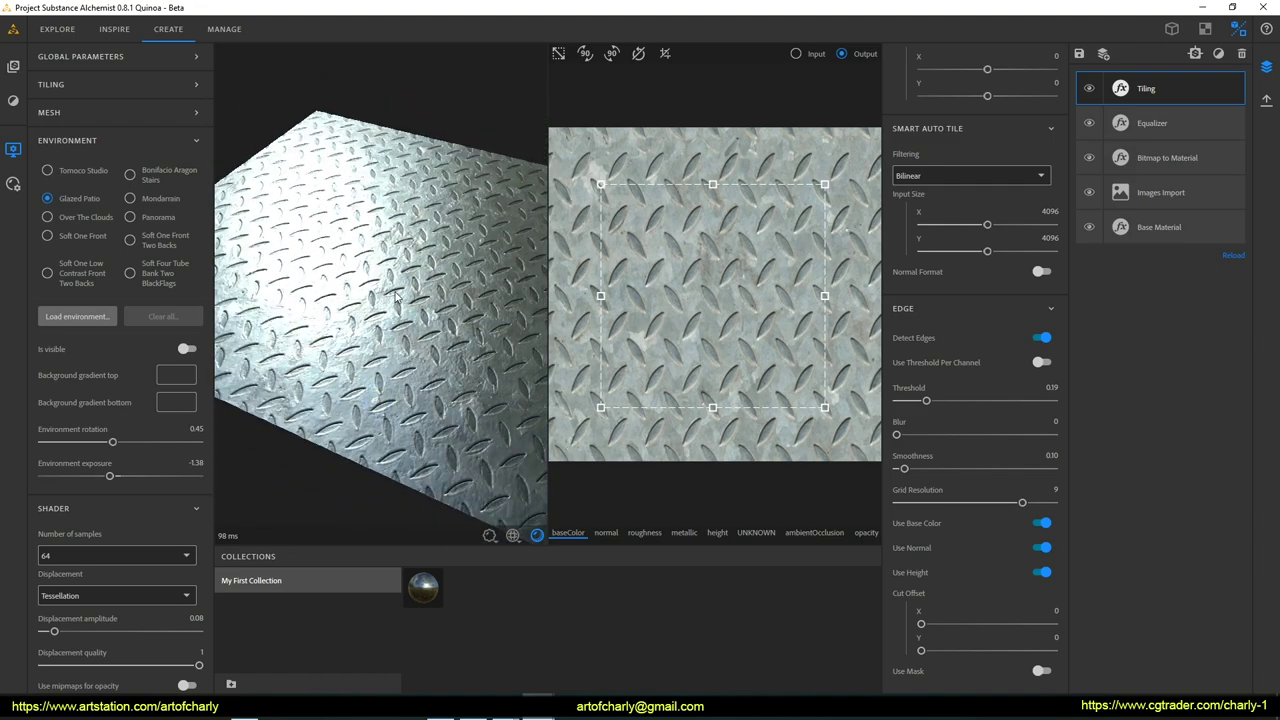
# Step: Add an Adjustment filter on top of the stack, keeping the material scale at 1
pyautogui.click(1266, 67)
pyautogui.scroll(2, 1205, 314)
pyautogui.click(1137, 136)
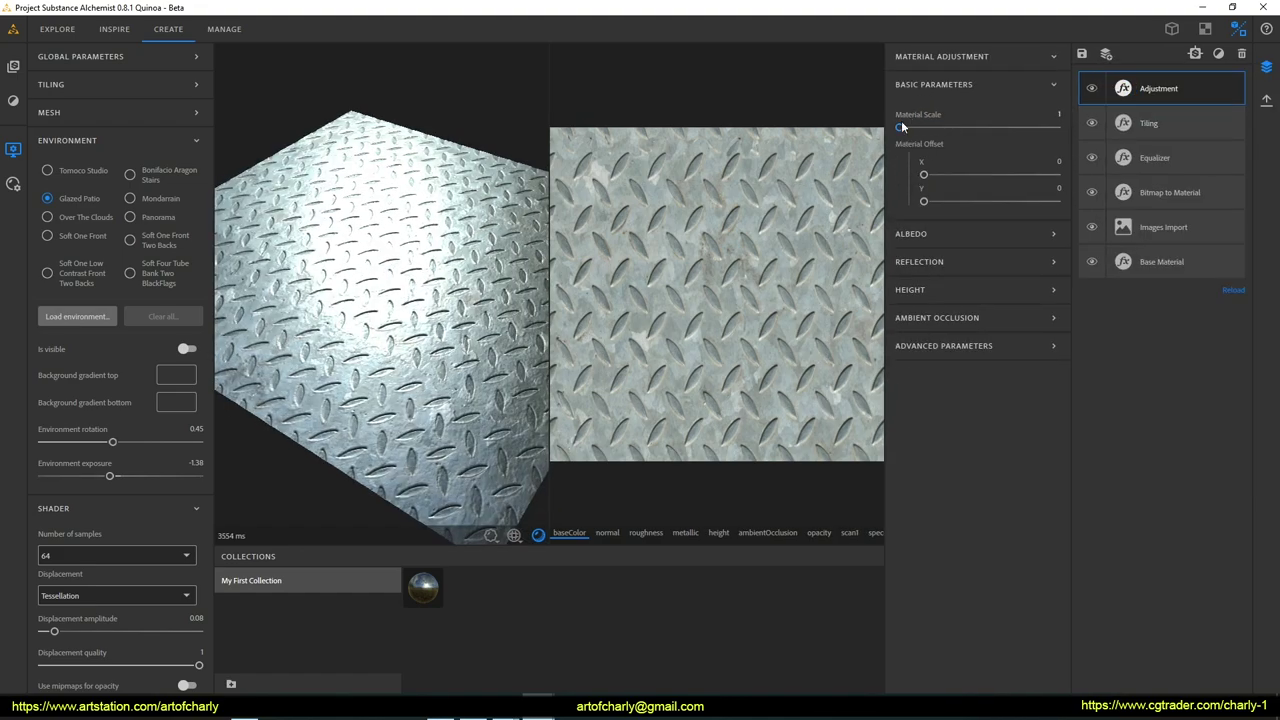
pyautogui.moveTo(900, 130)
pyautogui.mouseDown()
pyautogui.moveTo(980, 127)
pyautogui.moveTo(899, 127)
pyautogui.mouseUp()
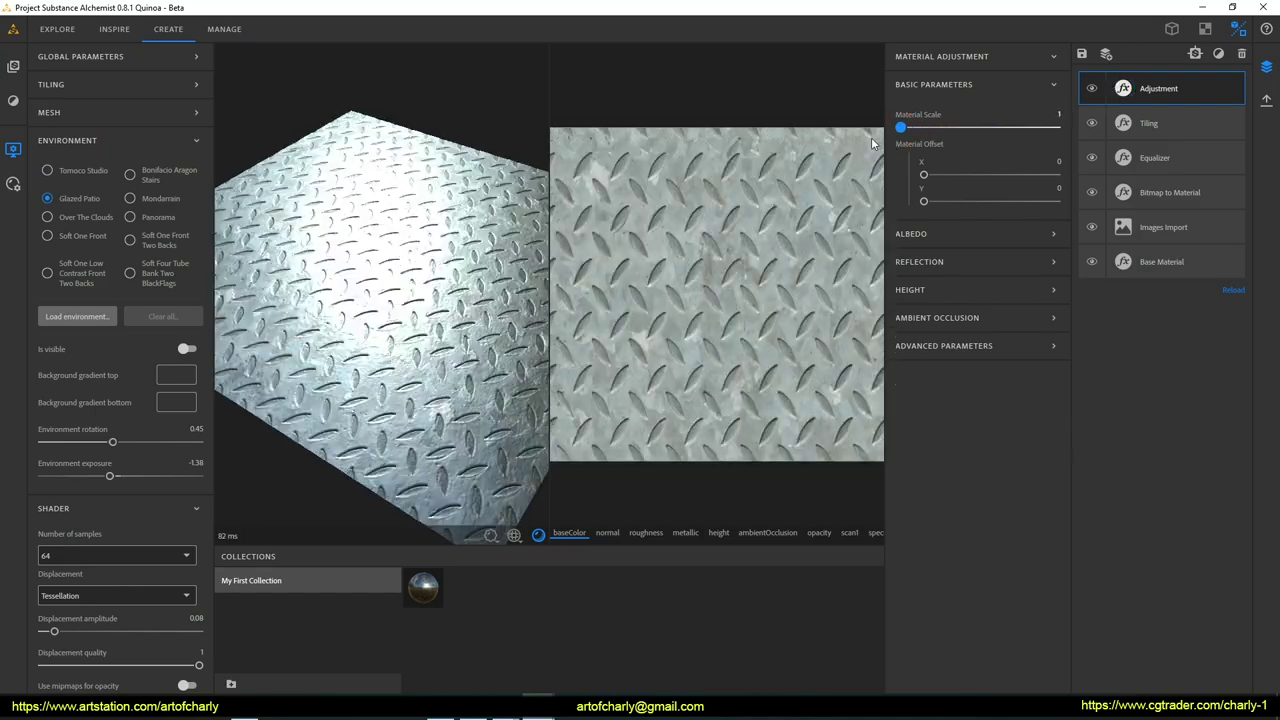
# Step: Sharpen the base colour slightly, shift its hue to 20.17 and change its luminosity
pyautogui.click(911, 233)
pyautogui.moveTo(900, 277); pyautogui.dragTo(933, 277)
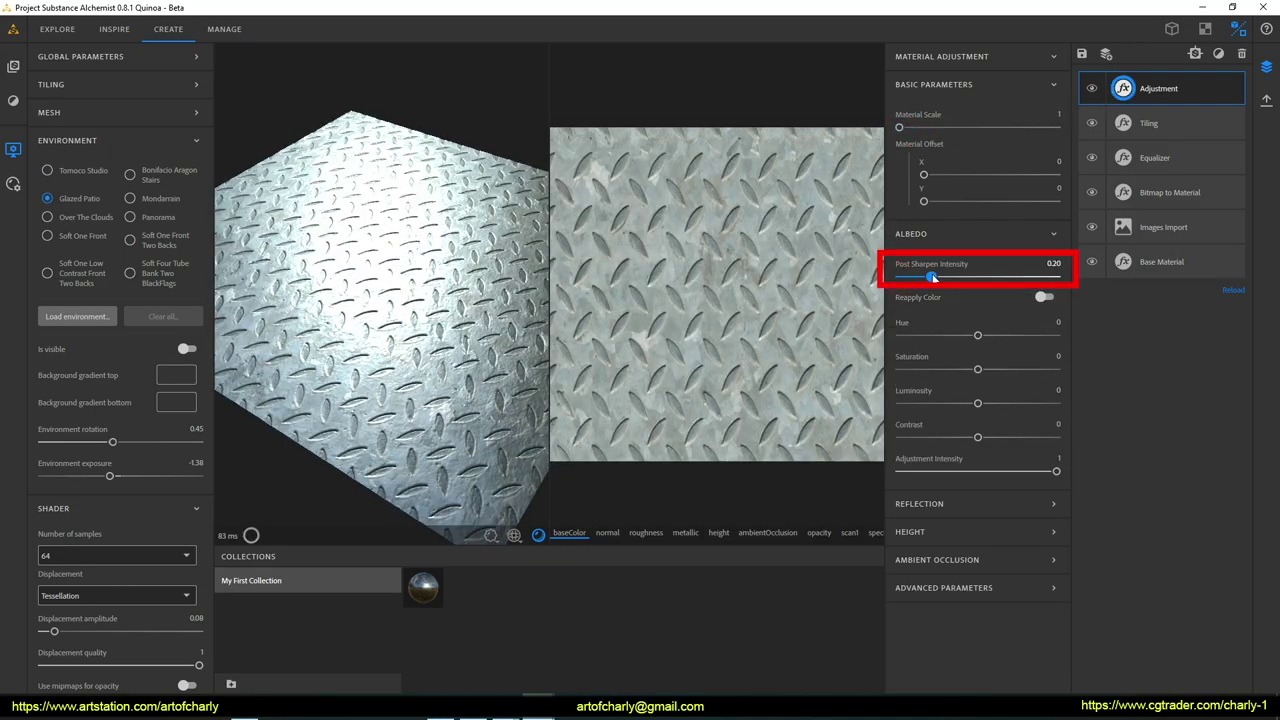
pyautogui.moveTo(978, 335); pyautogui.dragTo(986, 335)
pyautogui.moveTo(978, 403); pyautogui.dragTo(956, 437)
pyautogui.moveTo(1056, 471)
pyautogui.mouseDown()
pyautogui.moveTo(992, 470)
pyautogui.moveTo(1096, 475)
pyautogui.mouseUp()
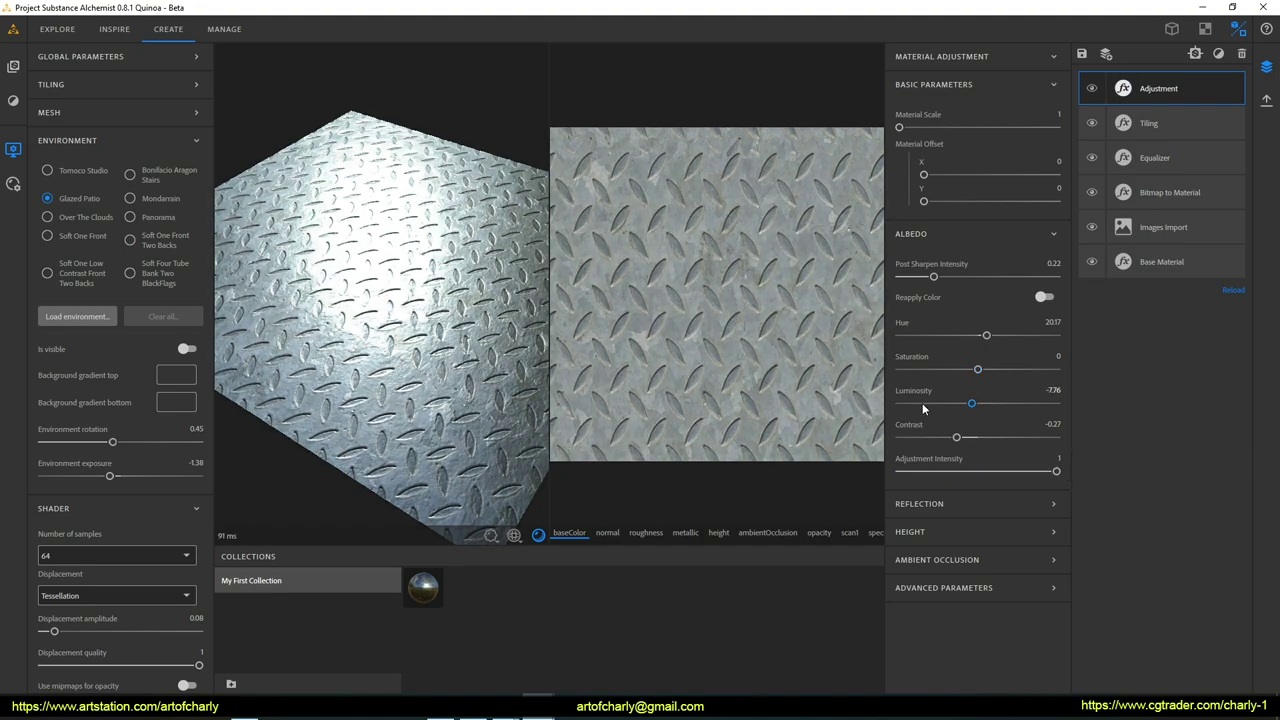
# Step: Lower the reflection intensity, trying several values before setting it to -0.32
pyautogui.click(953, 504)
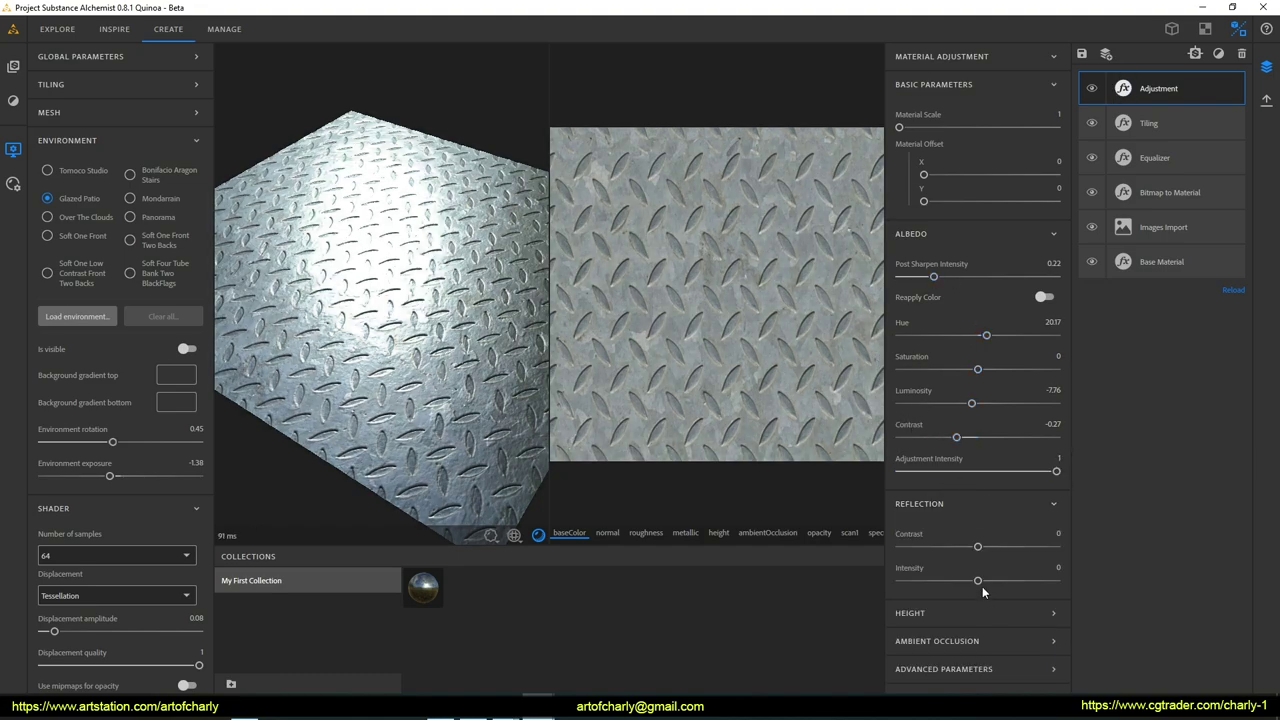
pyautogui.moveTo(969, 585); pyautogui.dragTo(947, 581)
pyautogui.moveTo(440, 300)
pyautogui.mouseDown()
pyautogui.moveTo(445, 353)
pyautogui.moveTo(399, 351)
pyautogui.moveTo(395, 310)
pyautogui.mouseUp()
pyautogui.press('super+space')
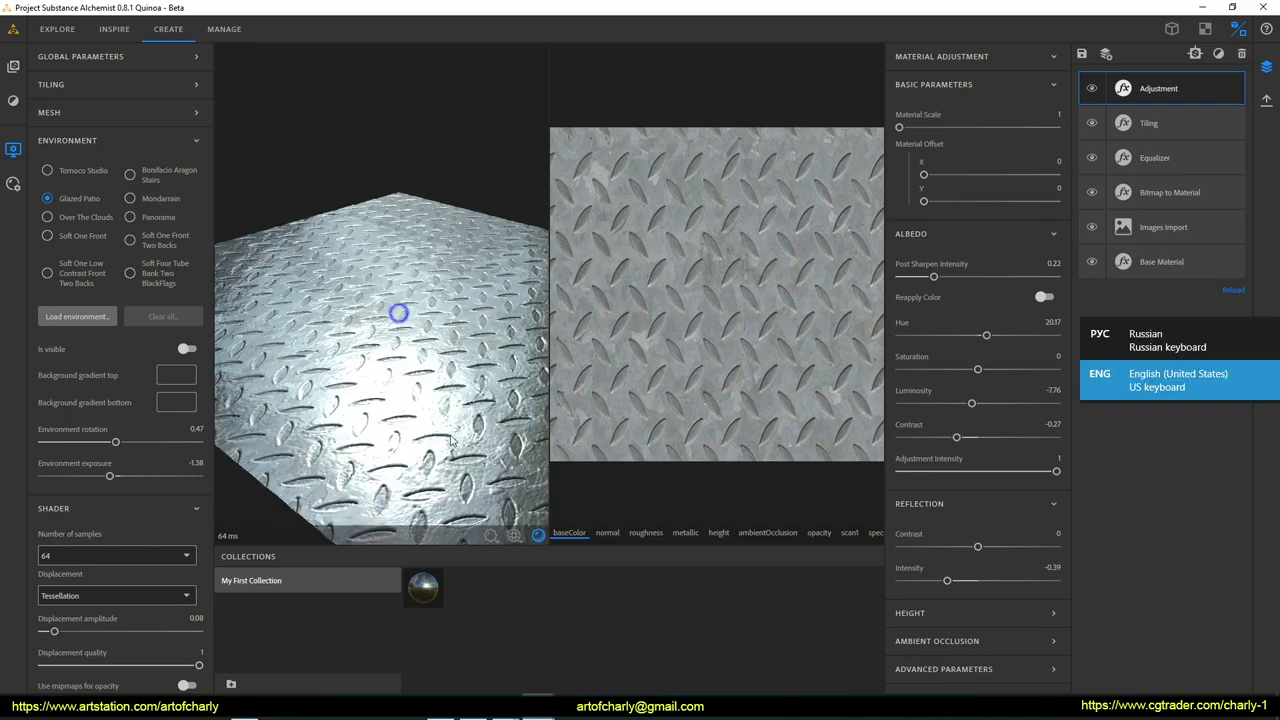
pyautogui.moveTo(395, 310); pyautogui.dragTo(409, 314)
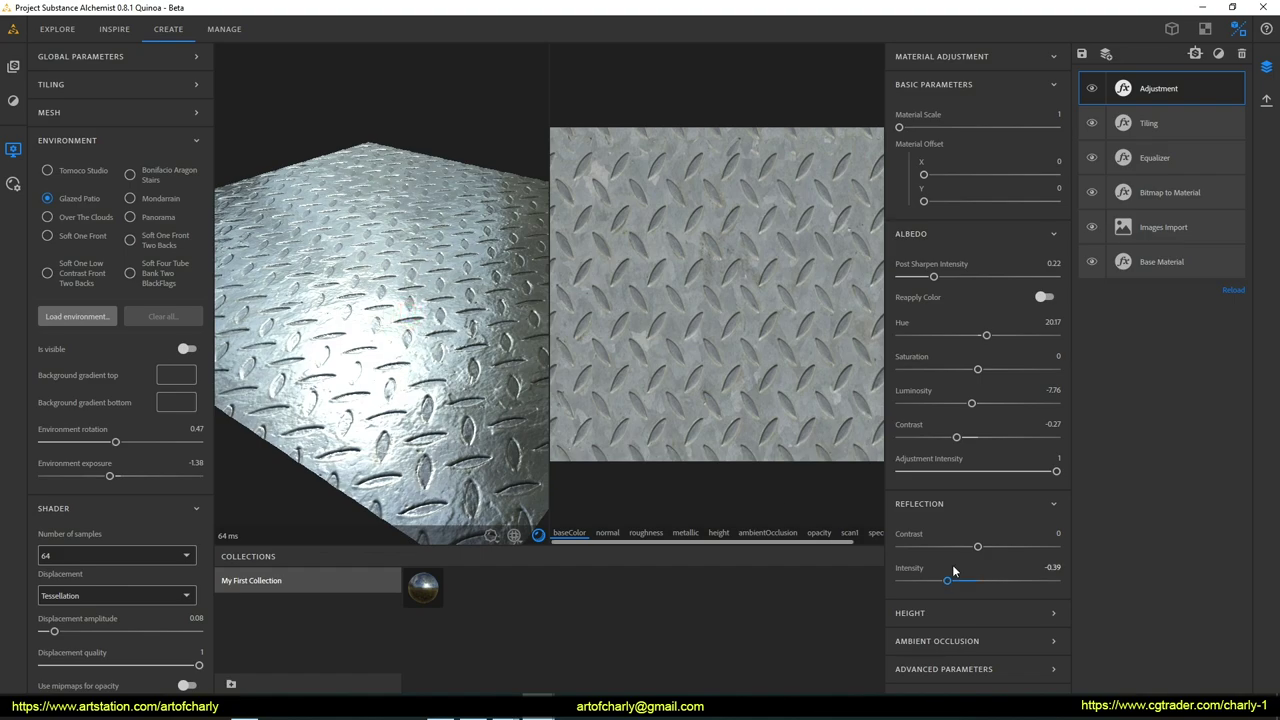
pyautogui.moveTo(955, 587); pyautogui.dragTo(973, 590)
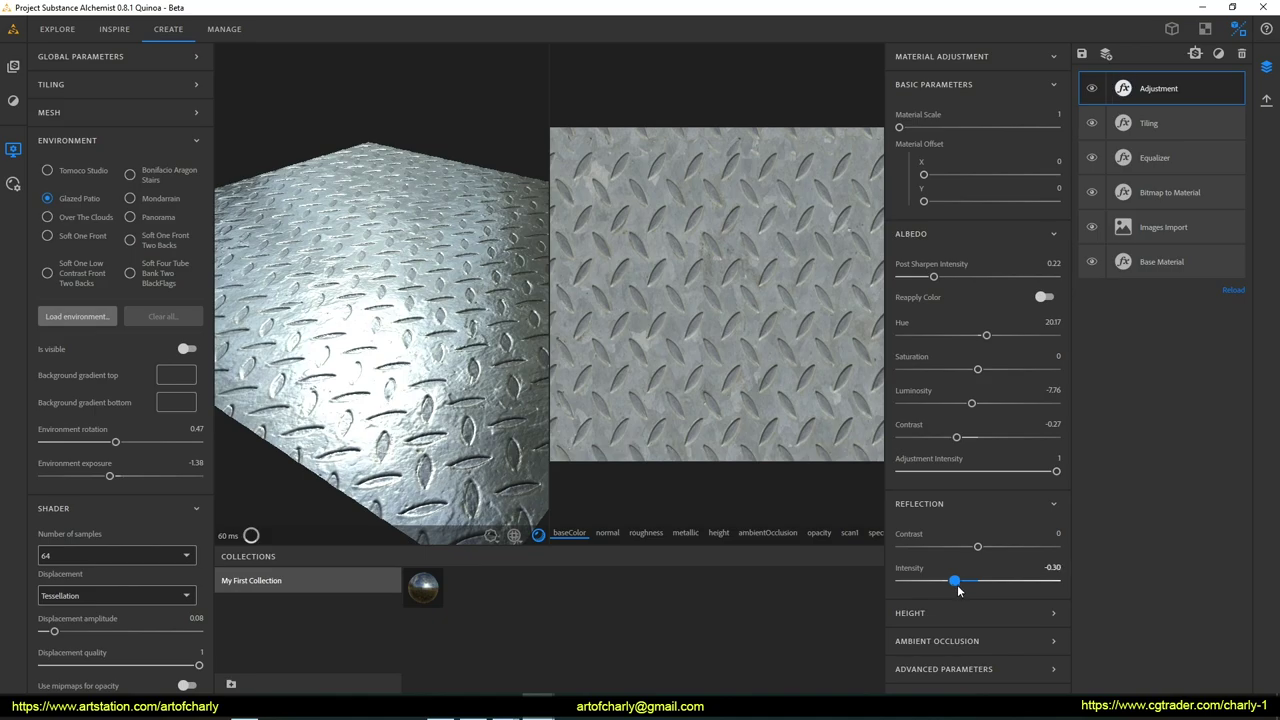
pyautogui.moveTo(933, 592); pyautogui.dragTo(952, 593)
pyautogui.moveTo(330, 357); pyautogui.dragTo(375, 388)
# Step: Rotate the environment lighting to 0.38, raise reflection contrast and bring reflection intensity near zero
pyautogui.keyDown('shift'); pyautogui.moveTo(316, 371); pyautogui.dragTo(362, 373, button='right'); pyautogui.keyUp('shift')
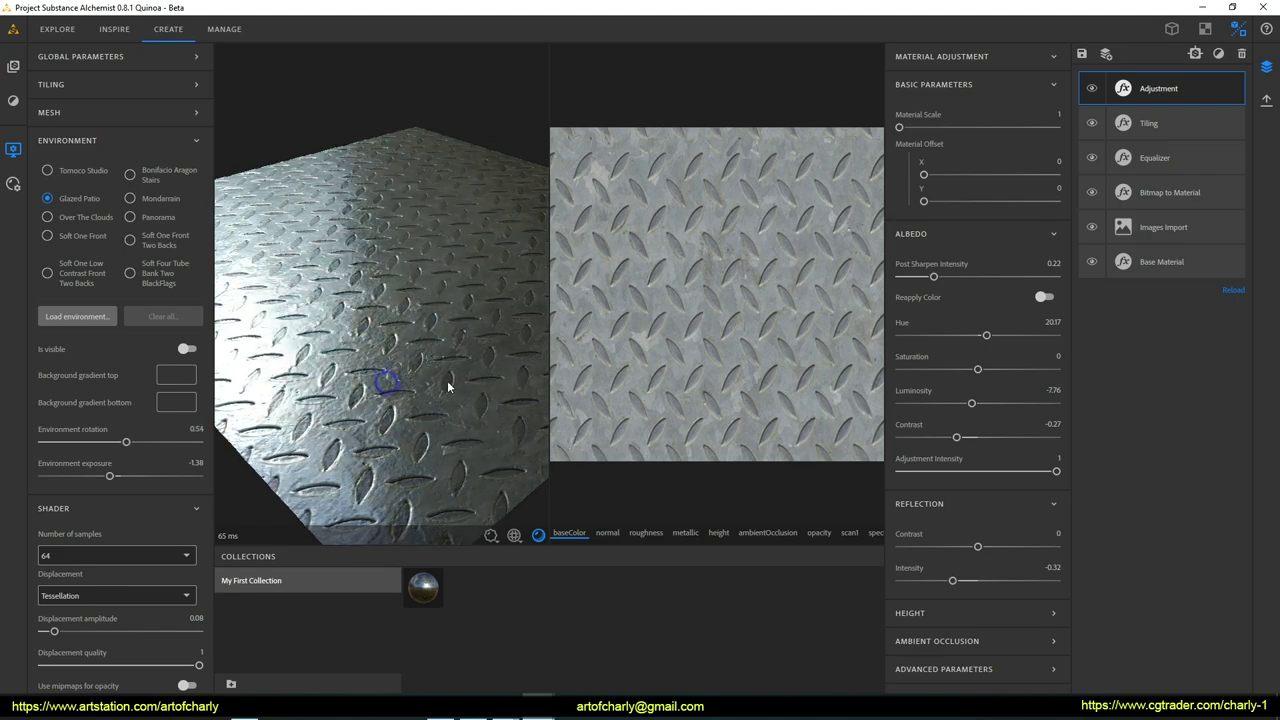
pyautogui.moveTo(362, 373); pyautogui.dragTo(791, 451)
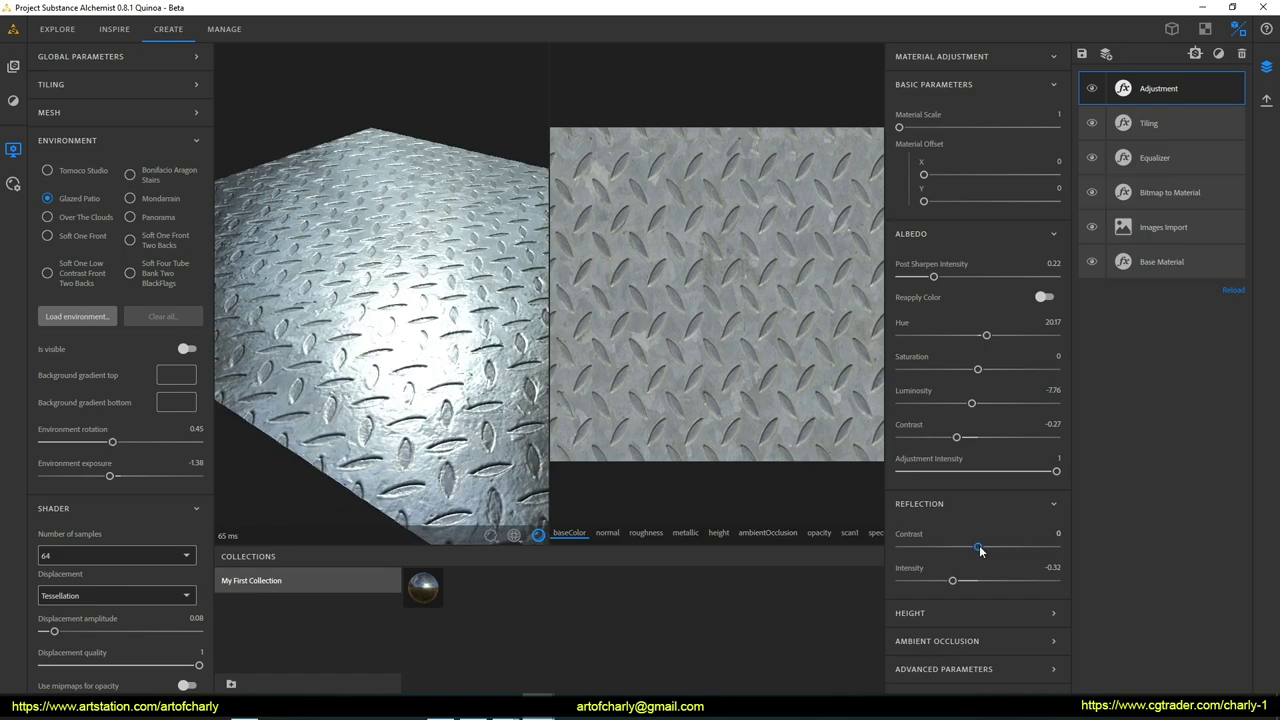
pyautogui.moveTo(1003, 553)
pyautogui.mouseDown()
pyautogui.moveTo(1020, 550)
pyautogui.moveTo(946, 550)
pyautogui.moveTo(992, 560)
pyautogui.mouseUp()
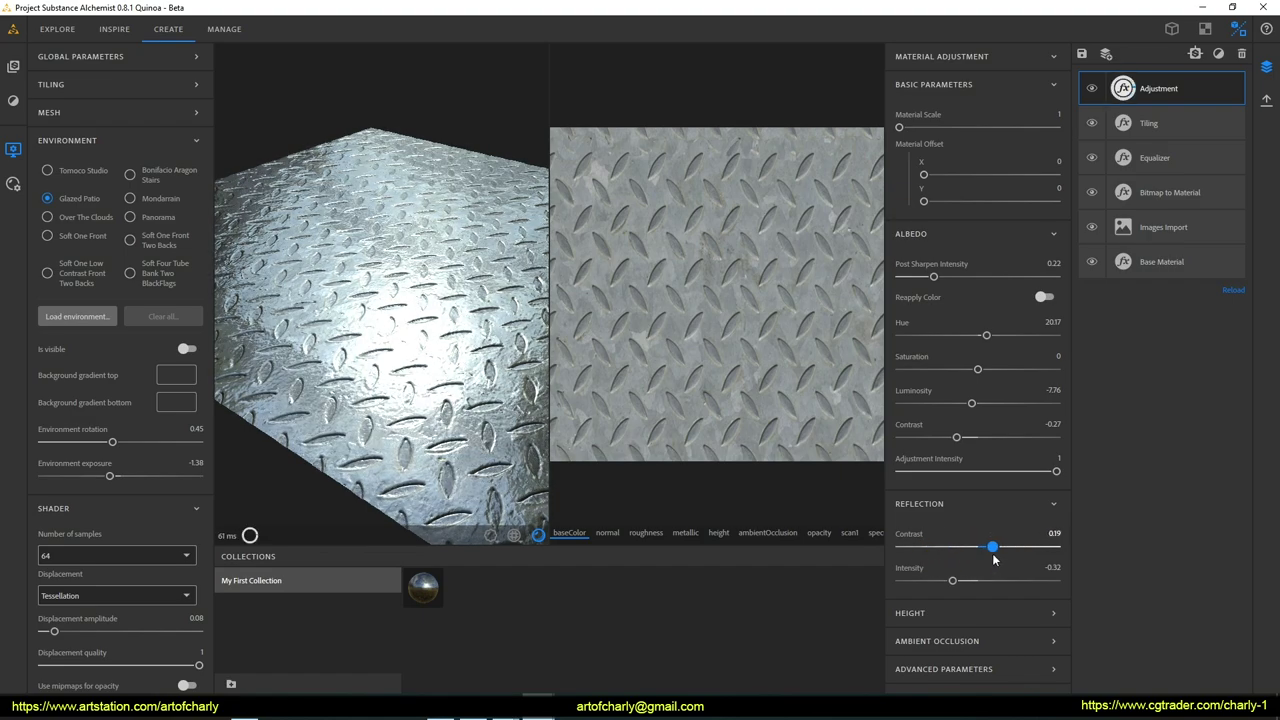
pyautogui.moveTo(434, 391); pyautogui.dragTo(420, 360)
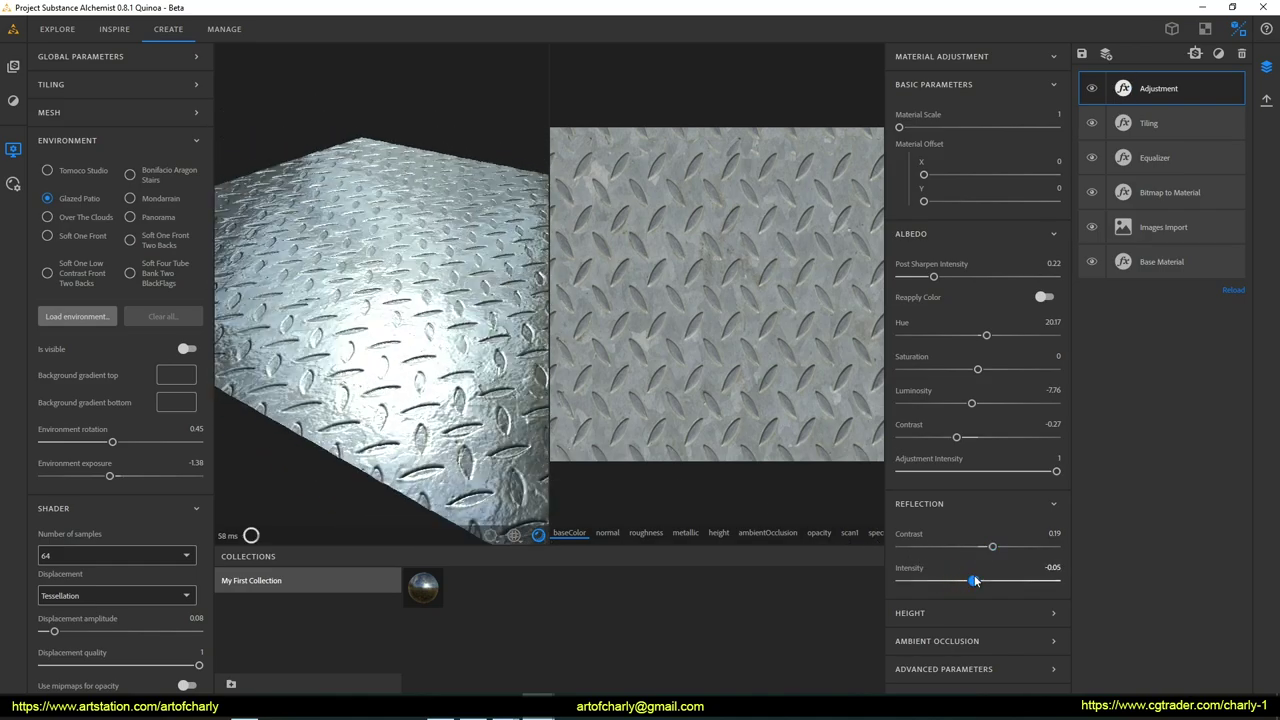
pyautogui.keyDown('shift'); pyautogui.moveTo(480, 380); pyautogui.dragTo(383, 353, button='right'); pyautogui.keyUp('shift')
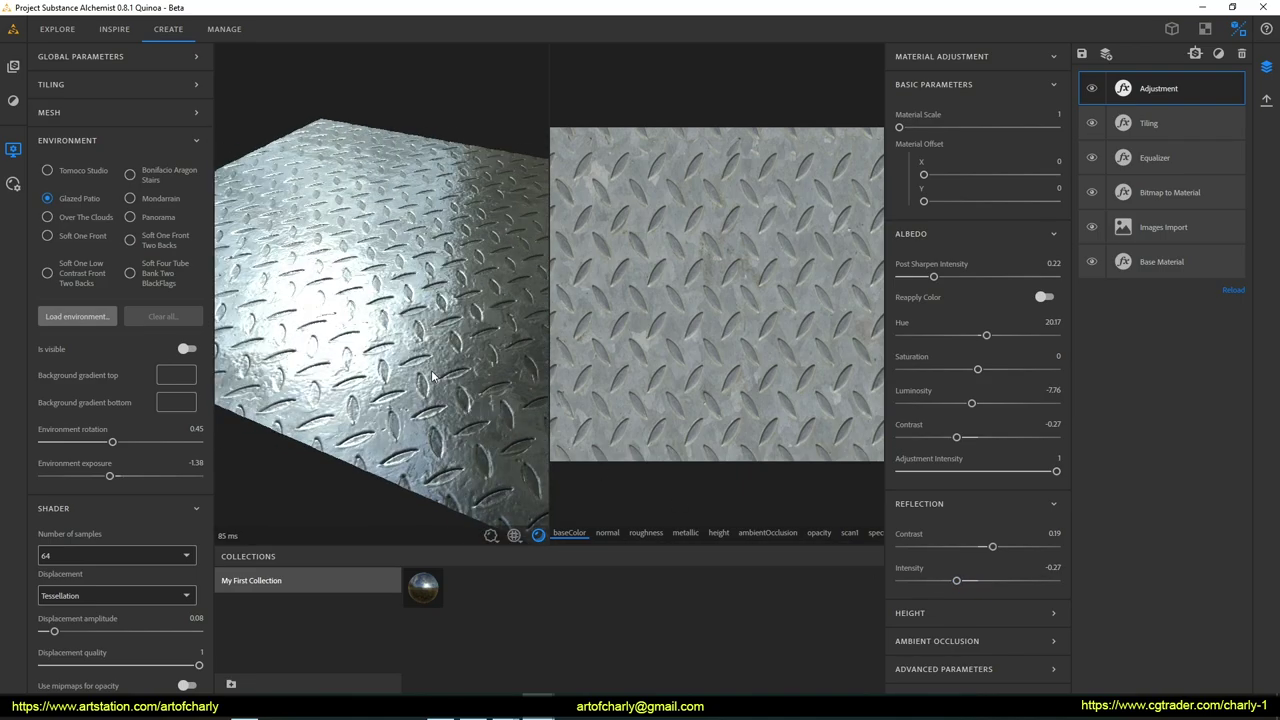
pyautogui.moveTo(383, 353)
pyautogui.mouseDown()
pyautogui.moveTo(424, 337)
pyautogui.moveTo(414, 329)
pyautogui.mouseUp()
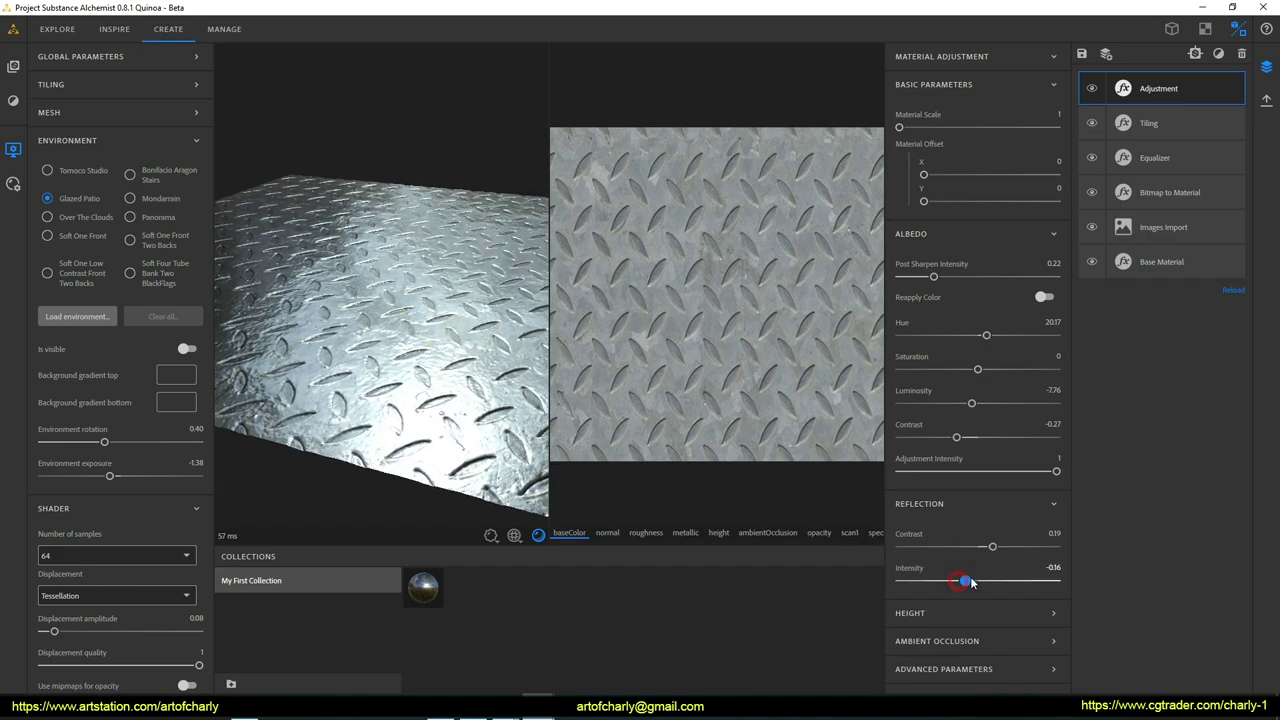
pyautogui.moveTo(969, 580); pyautogui.dragTo(977, 580)
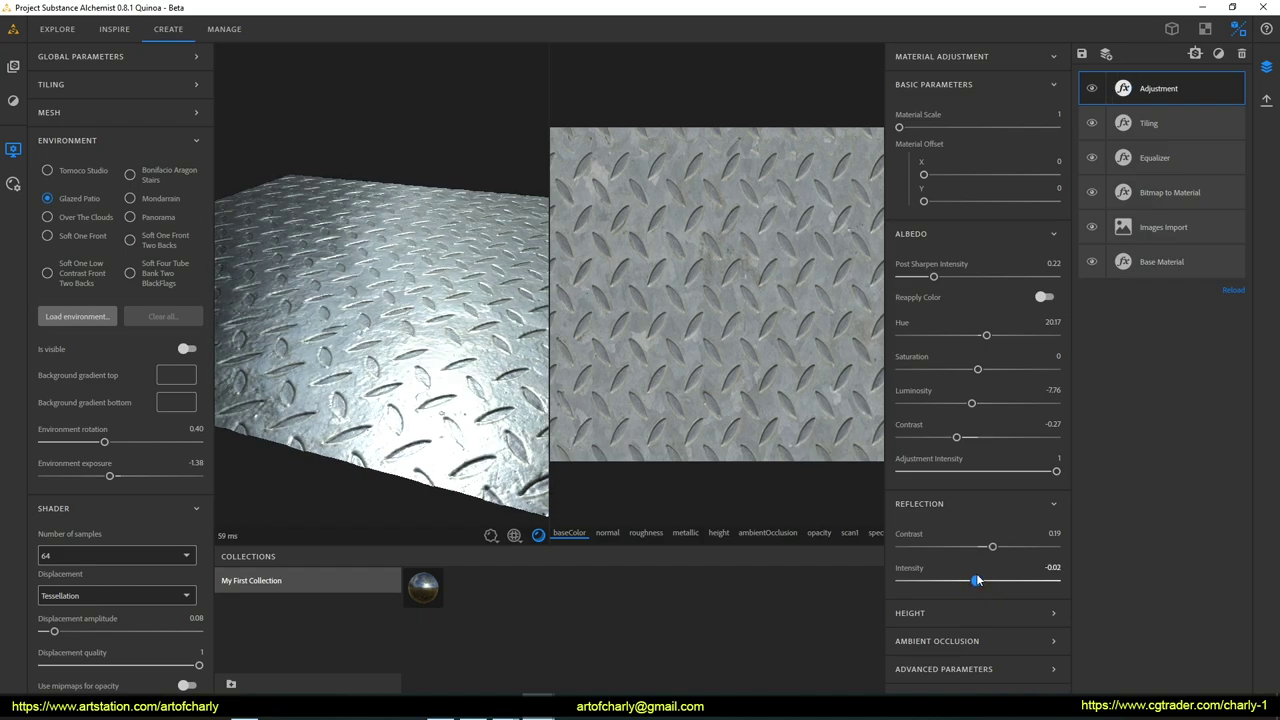
pyautogui.moveTo(486, 386); pyautogui.dragTo(426, 371)
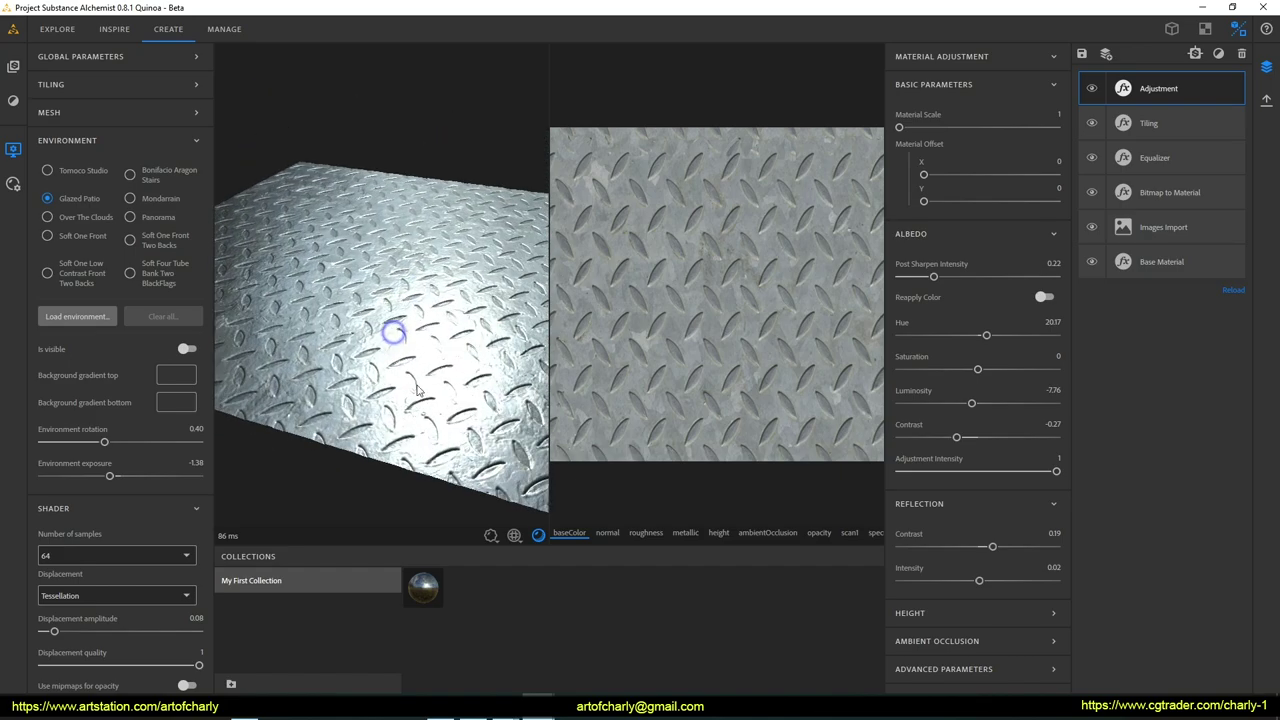
pyautogui.moveTo(426, 371); pyautogui.dragTo(420, 380)
# Step: Collapse the albedo and reflection sections and lower the height elevation to 0.53
pyautogui.click(911, 233)
pyautogui.click(919, 261)
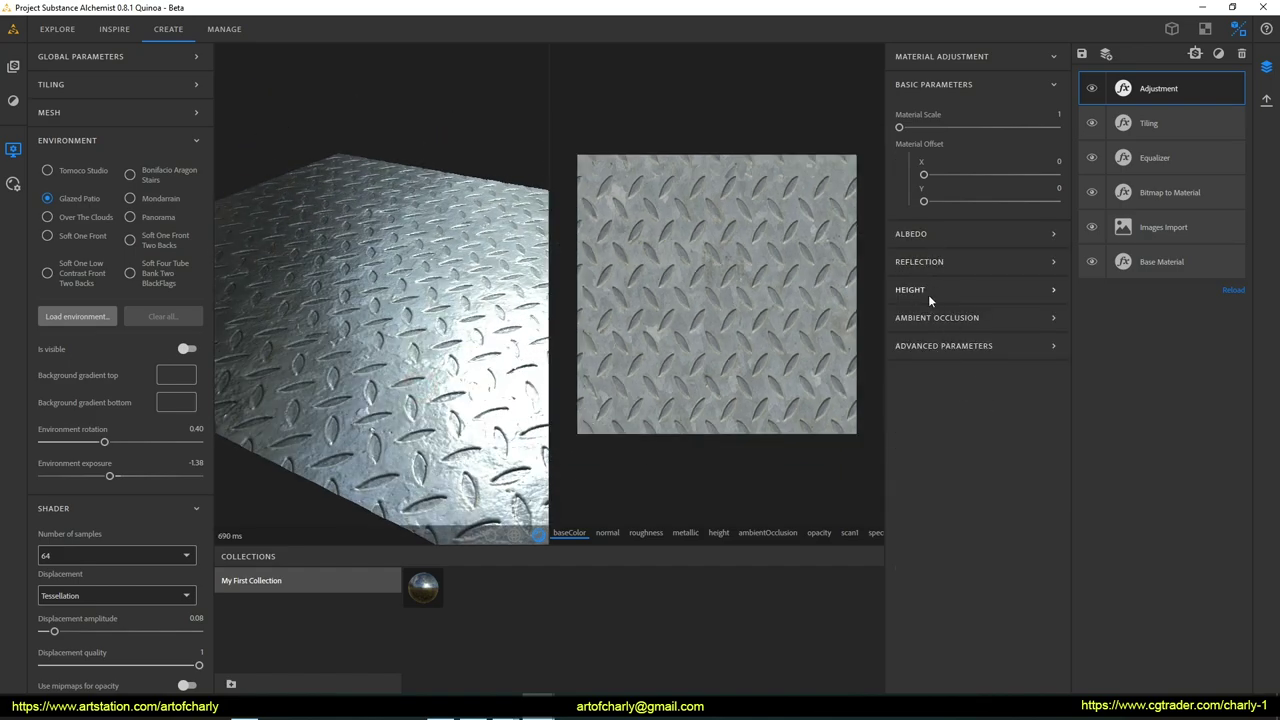
pyautogui.click(924, 286)
pyautogui.moveTo(1019, 339)
pyautogui.mouseDown()
pyautogui.moveTo(967, 344)
pyautogui.moveTo(980, 343)
pyautogui.moveTo(985, 512)
pyautogui.mouseUp()
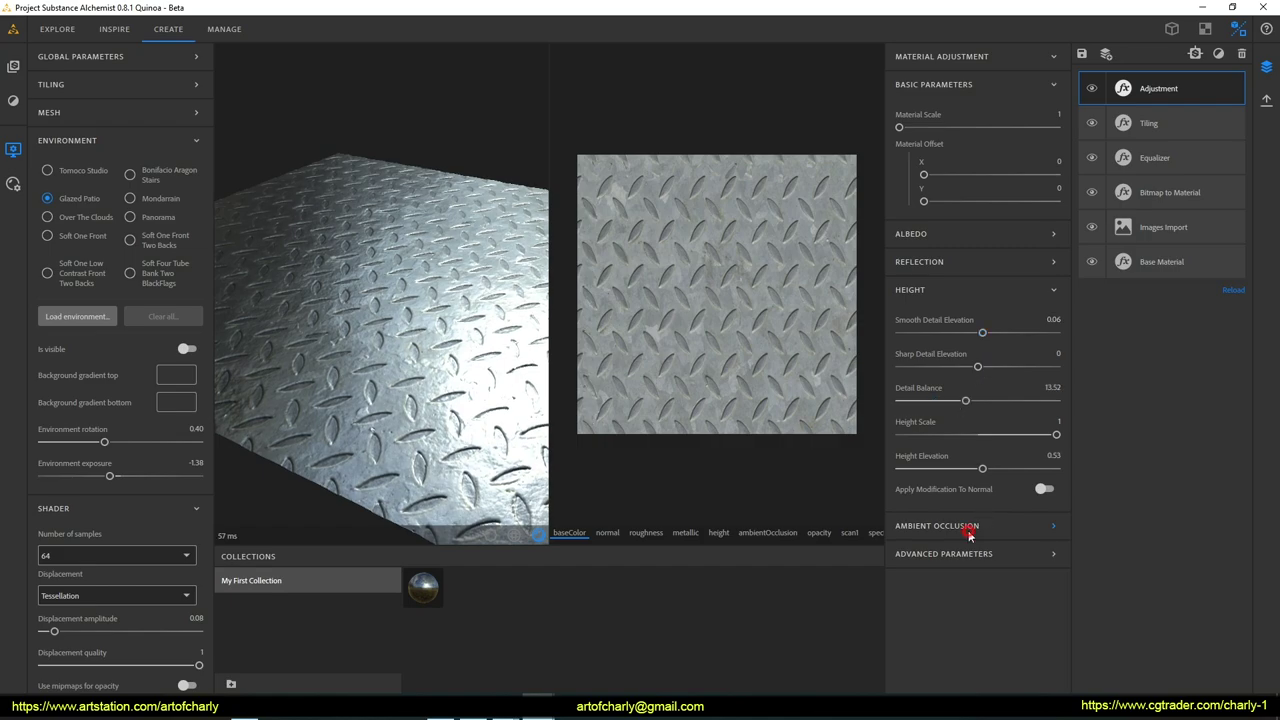
# Step: Set the ambient occlusion luminosity to -0.22
pyautogui.click(969, 530)
pyautogui.moveTo(979, 592); pyautogui.dragTo(1035, 588)
pyautogui.moveTo(933, 593); pyautogui.dragTo(960, 593)
pyautogui.click(944, 625)
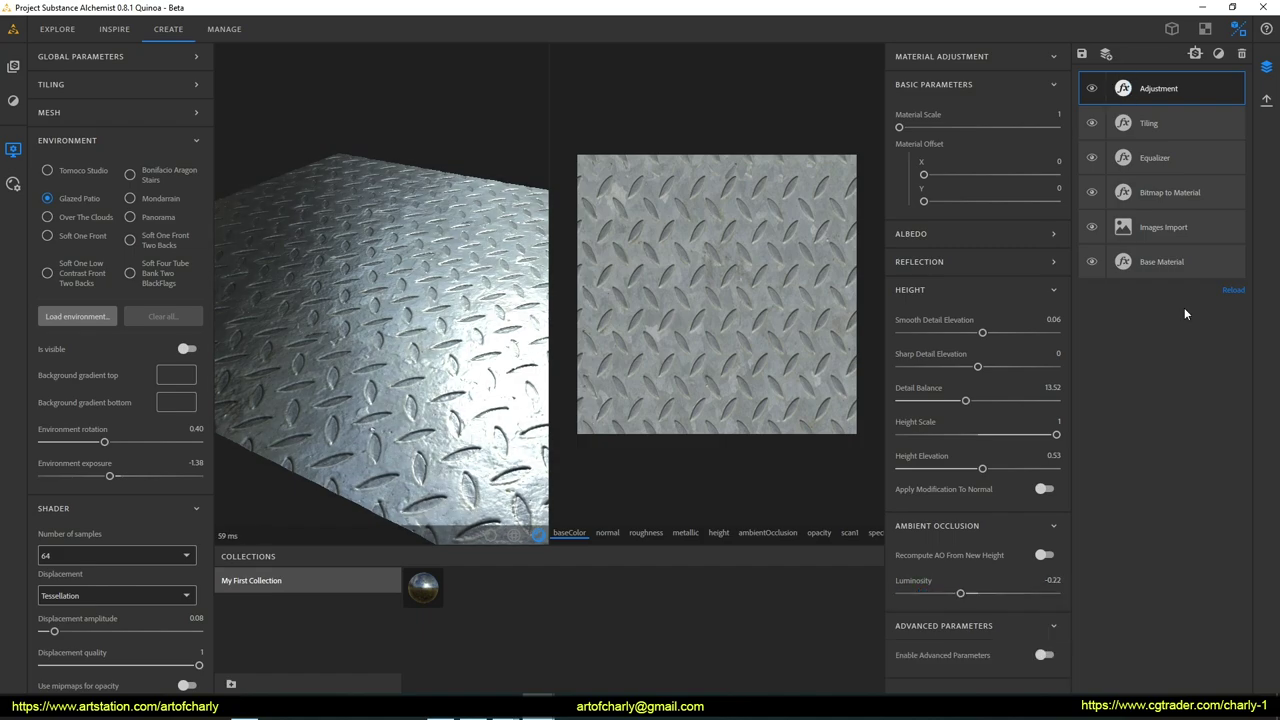
pyautogui.moveTo(453, 291)
pyautogui.mouseDown()
pyautogui.moveTo(477, 361)
pyautogui.moveTo(471, 417)
pyautogui.moveTo(440, 470)
pyautogui.mouseUp()
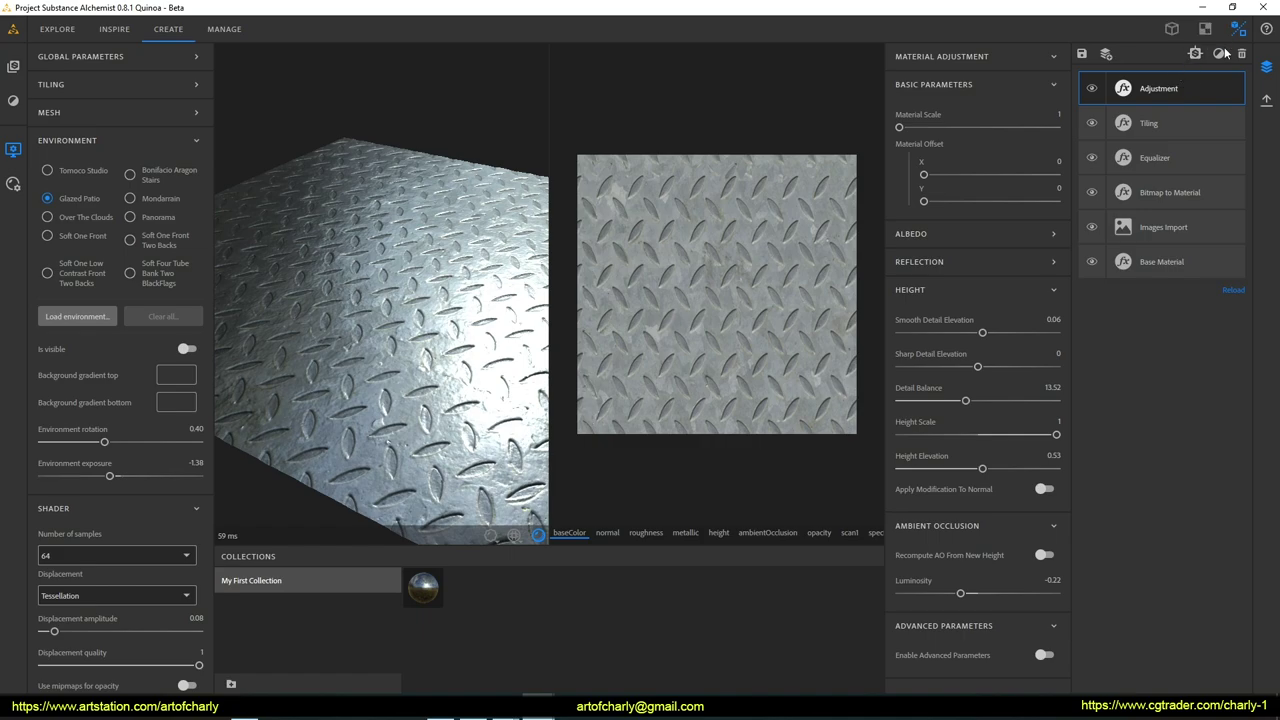
pyautogui.click(1226, 56)
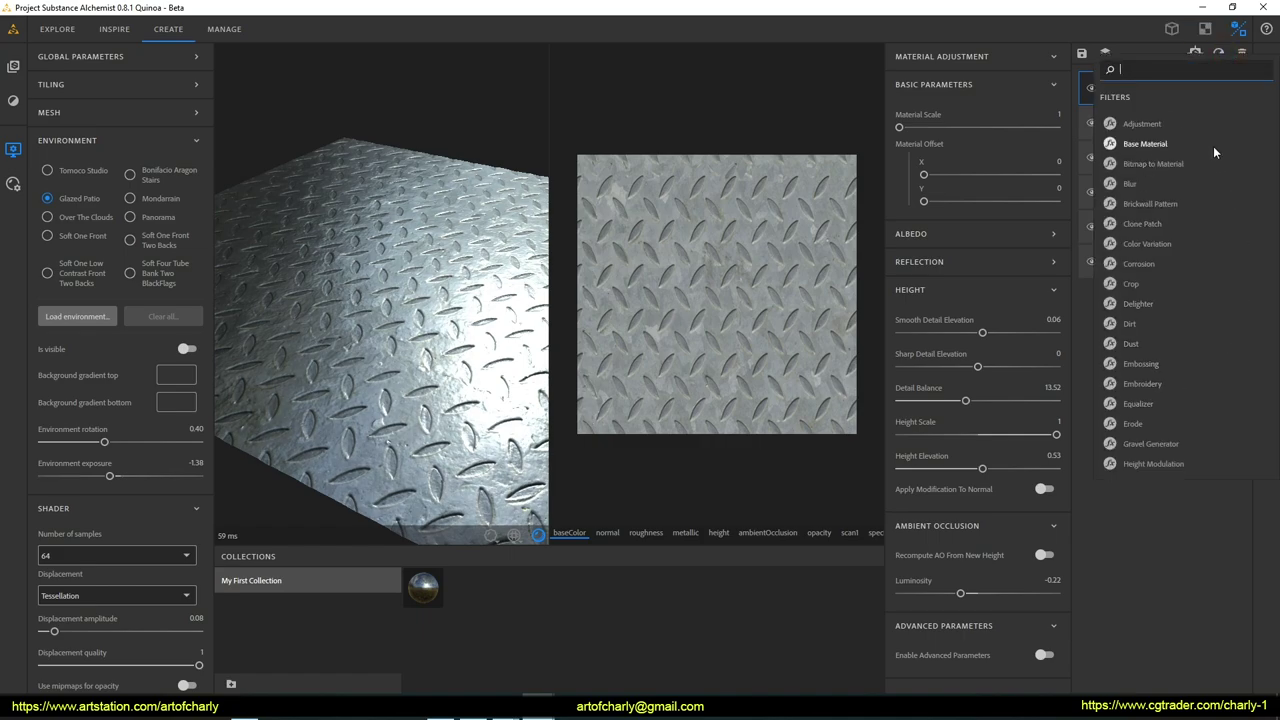
# Step: Add a Dust layer and view the plate in 3D-only preview with rotated lighting
pyautogui.scroll(-3, 1143, 374)
pyautogui.click(1130, 258)
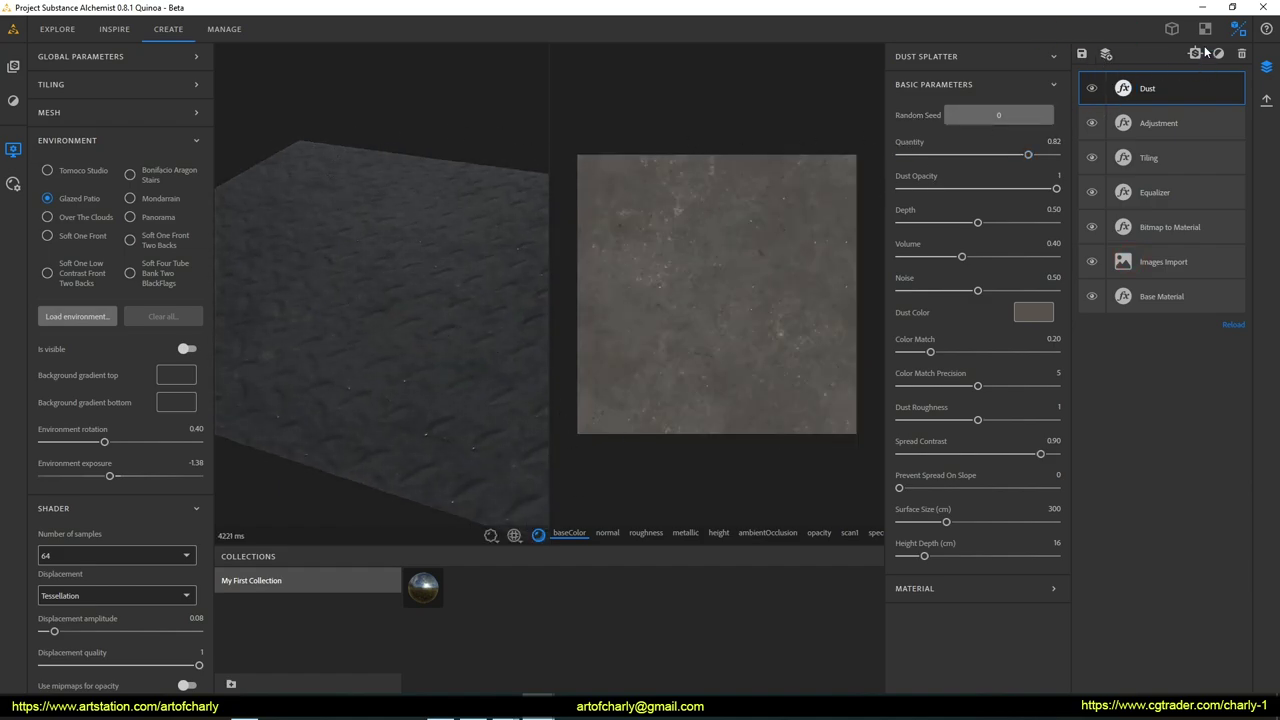
pyautogui.click(1172, 29)
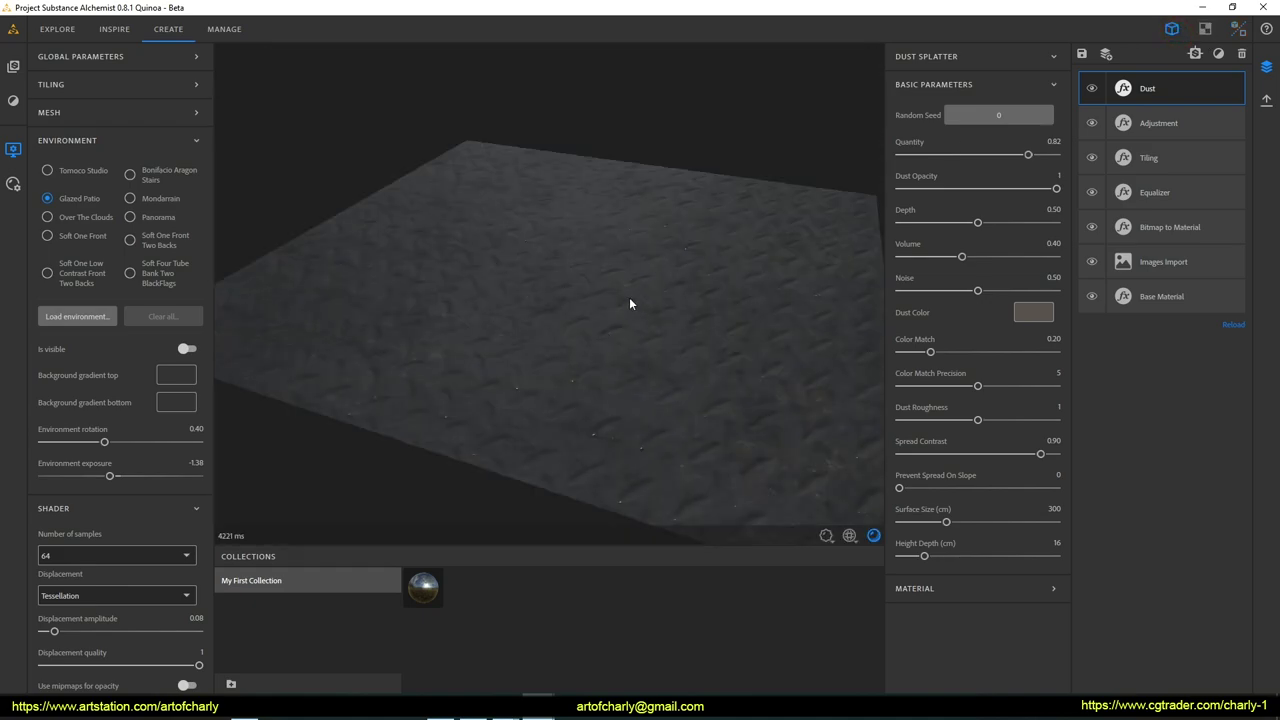
pyautogui.moveTo(634, 304); pyautogui.dragTo(608, 323)
pyautogui.keyDown('shift'); pyautogui.moveTo(594, 337); pyautogui.dragTo(556, 367, button='right'); pyautogui.keyUp('shift')
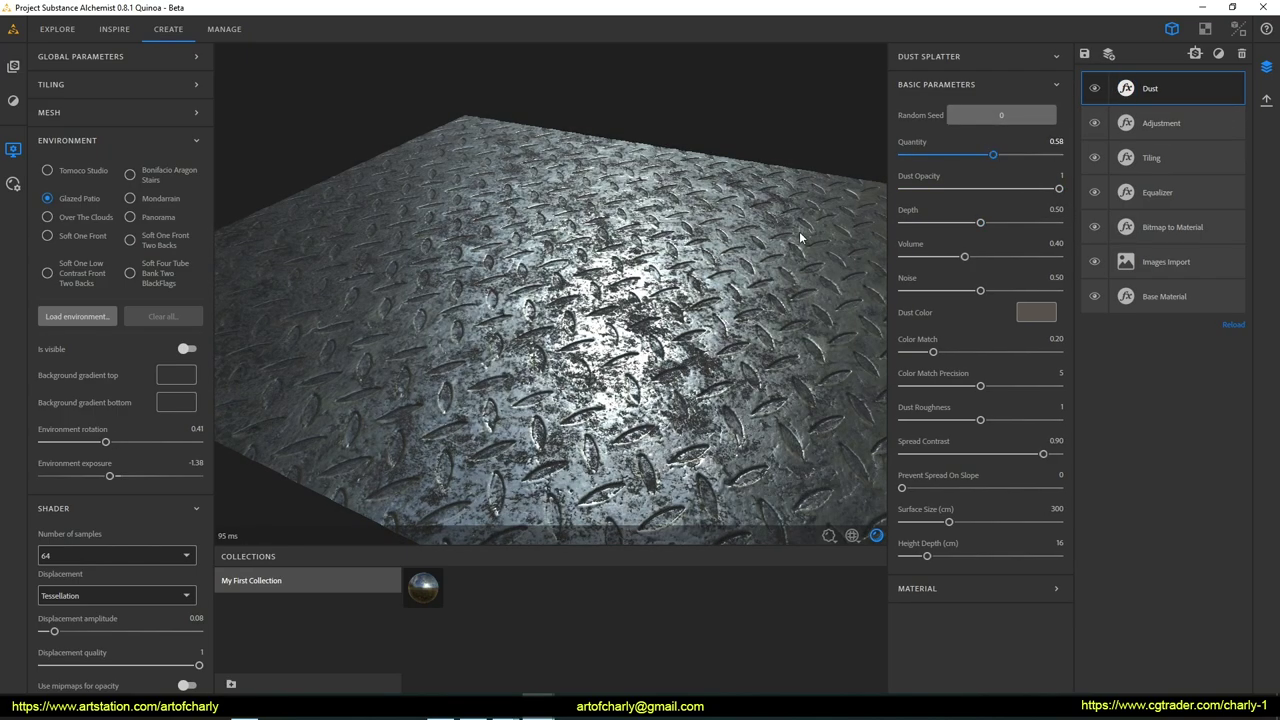
pyautogui.moveTo(800, 238)
pyautogui.mouseDown()
pyautogui.moveTo(548, 273)
pyautogui.moveTo(648, 327)
pyautogui.mouseUp()
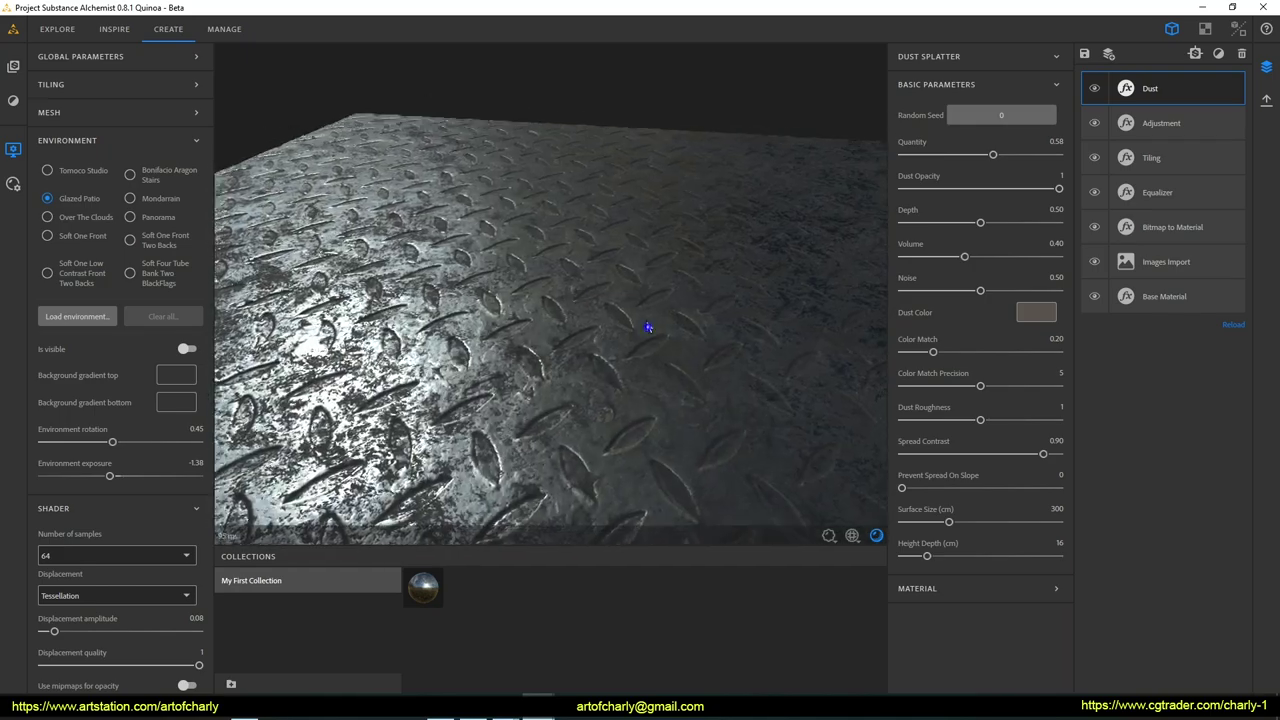
pyautogui.moveTo(648, 327)
pyautogui.mouseDown()
pyautogui.moveTo(617, 424)
pyautogui.moveTo(578, 380)
pyautogui.mouseUp()
# Step: Tune the dust: volume 0.27, noise 0.17, opacity back to 1, quantity 0.59
pyautogui.moveTo(1057, 188)
pyautogui.mouseDown()
pyautogui.moveTo(948, 198)
pyautogui.moveTo(1064, 190)
pyautogui.mouseUp()
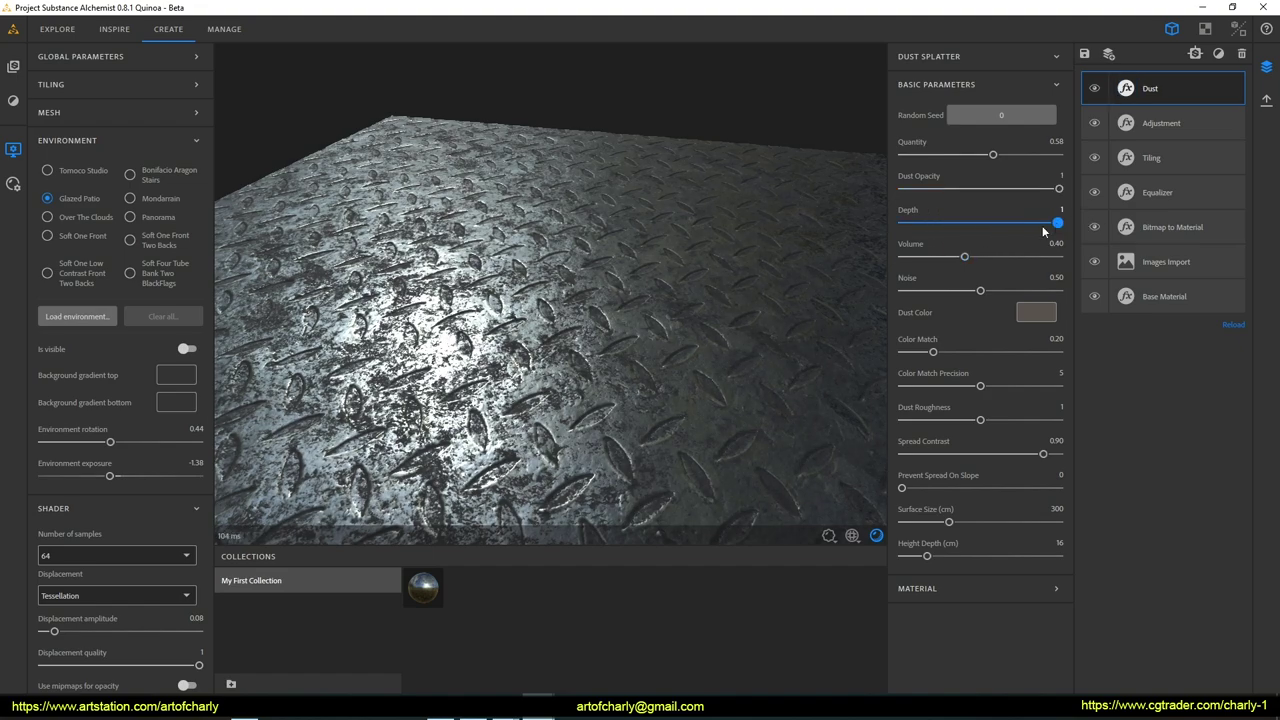
pyautogui.moveTo(968, 261); pyautogui.dragTo(1080, 257)
pyautogui.moveTo(968, 257); pyautogui.dragTo(996, 258)
pyautogui.moveTo(694, 323); pyautogui.dragTo(497, 373)
pyautogui.keyDown('shift'); pyautogui.moveTo(497, 374); pyautogui.dragTo(700, 330, button='right'); pyautogui.keyUp('shift')
pyautogui.moveTo(992, 258)
pyautogui.mouseDown()
pyautogui.moveTo(944, 258)
pyautogui.moveTo(964, 258)
pyautogui.mouseUp()
pyautogui.moveTo(1033, 290)
pyautogui.mouseDown()
pyautogui.moveTo(892, 299)
pyautogui.moveTo(1000, 258)
pyautogui.moveTo(932, 262)
pyautogui.mouseUp()
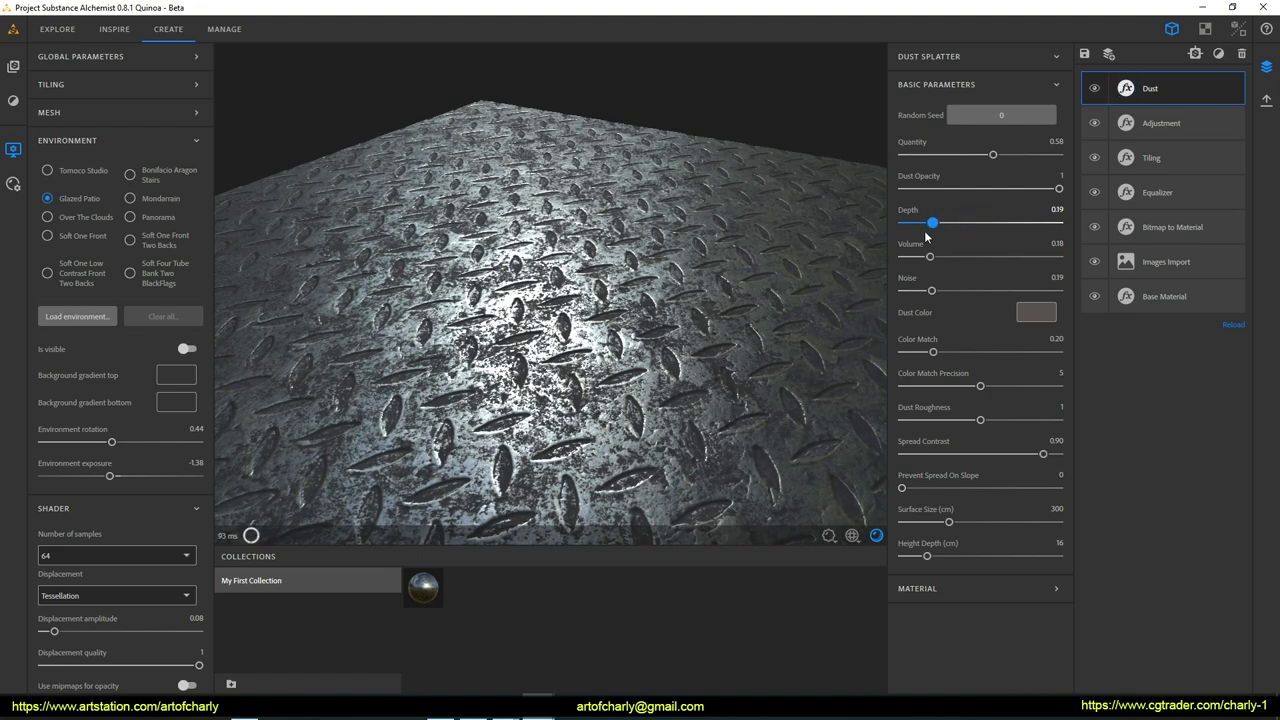
pyautogui.moveTo(1059, 188)
pyautogui.mouseDown()
pyautogui.moveTo(946, 189)
pyautogui.moveTo(1076, 194)
pyautogui.mouseUp()
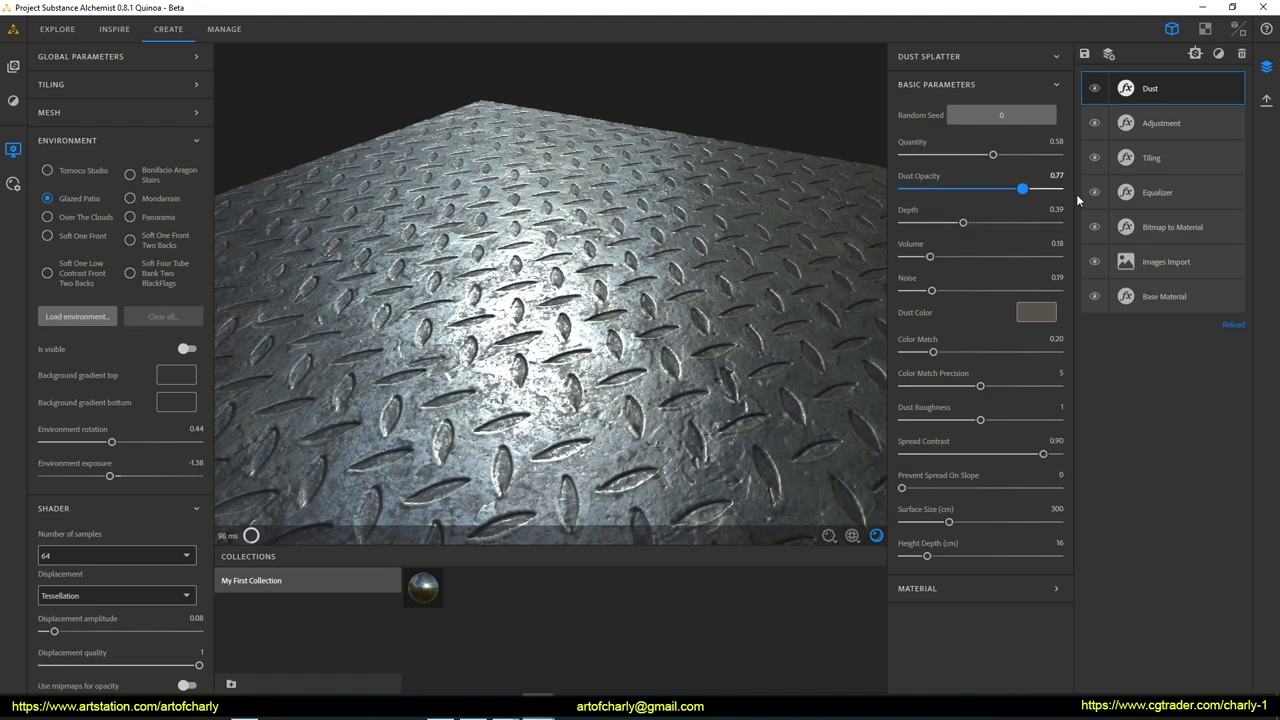
pyautogui.moveTo(959, 162)
pyautogui.mouseDown()
pyautogui.moveTo(1001, 163)
pyautogui.moveTo(977, 173)
pyautogui.moveTo(994, 158)
pyautogui.mouseUp()
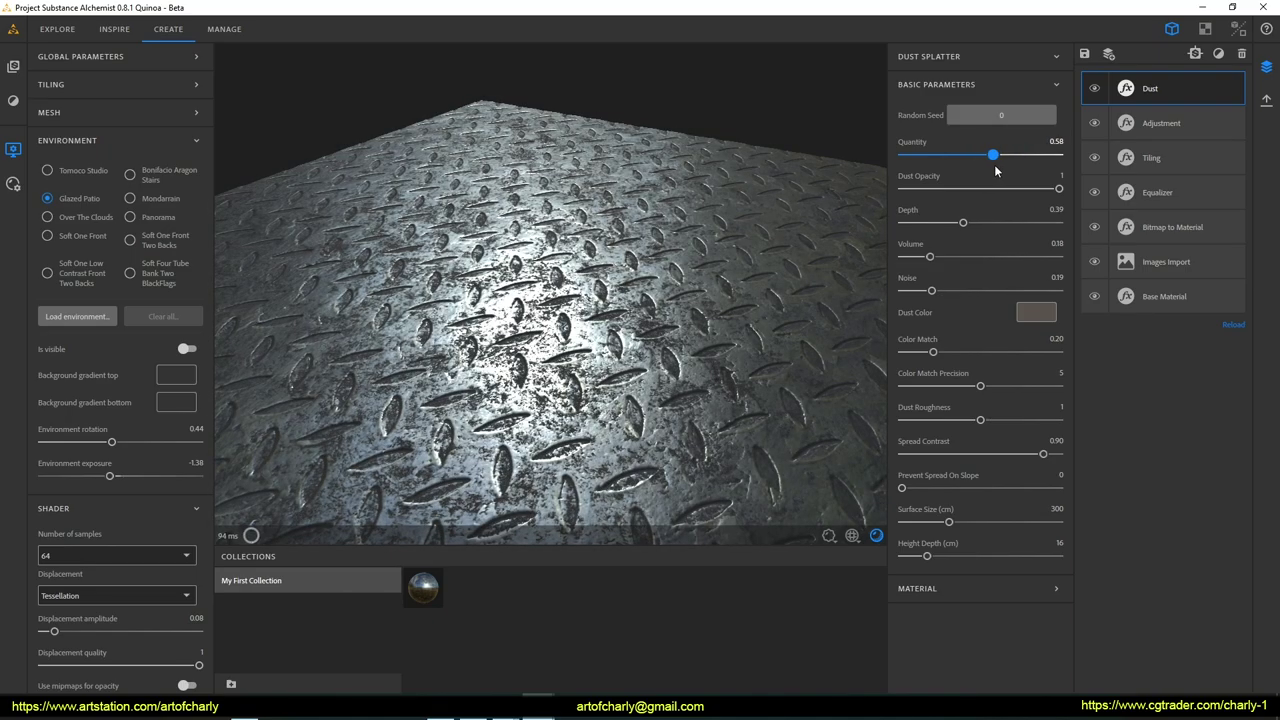
pyautogui.moveTo(686, 307)
pyautogui.mouseDown()
pyautogui.moveTo(735, 392)
pyautogui.moveTo(737, 320)
pyautogui.mouseUp()
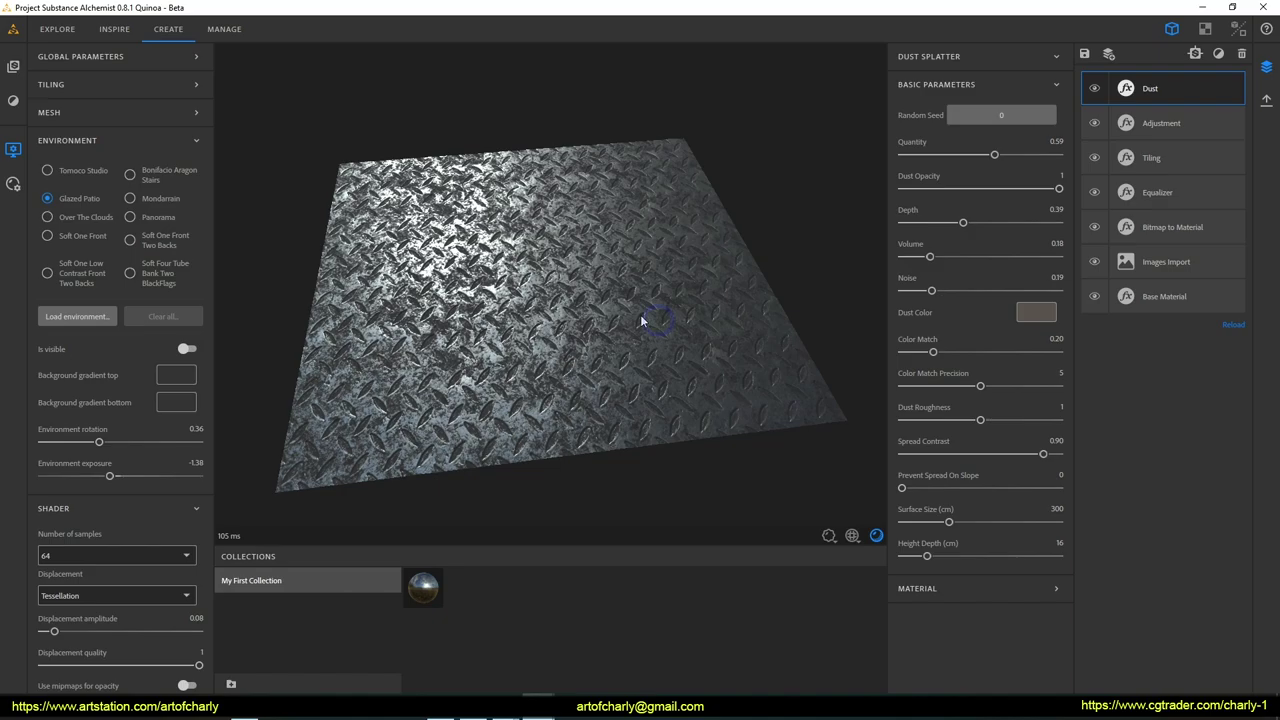
pyautogui.moveTo(579, 313)
pyautogui.mouseDown()
pyautogui.moveTo(617, 455)
pyautogui.moveTo(643, 340)
pyautogui.mouseUp()
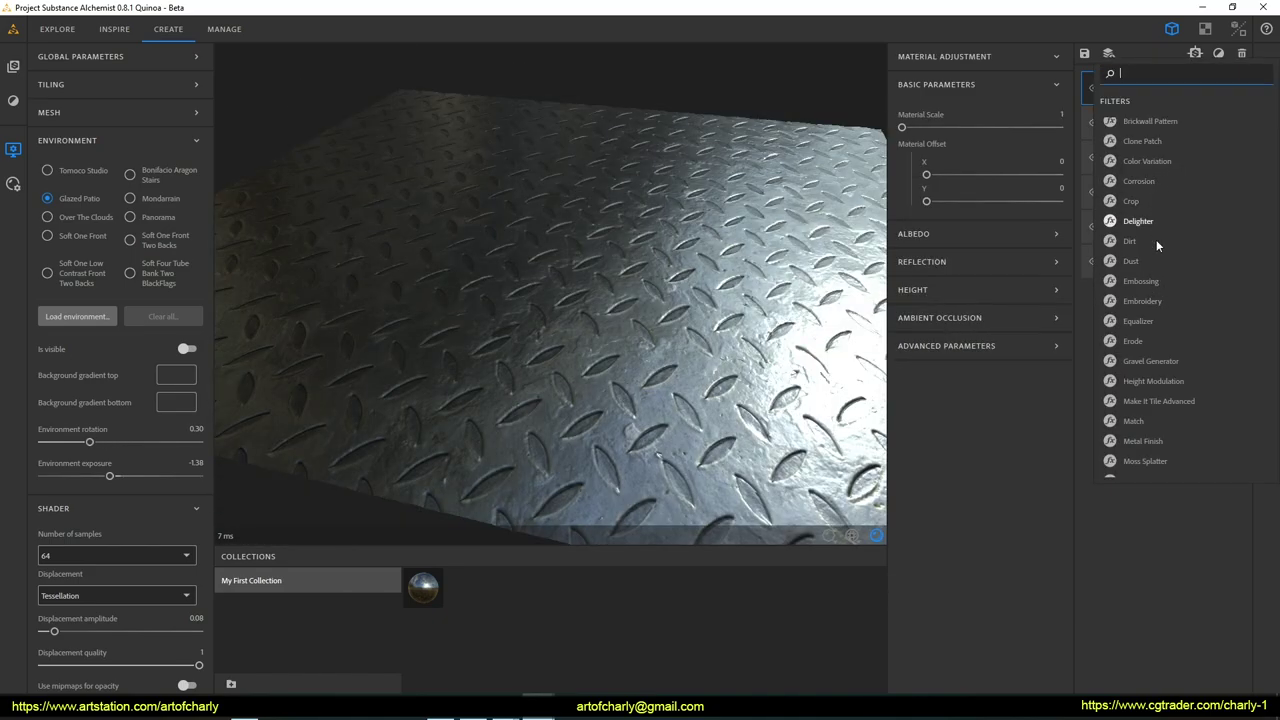
# Step: Add a Paint layer and set its paint colour to yellow
pyautogui.scroll(-3, 1164, 220)
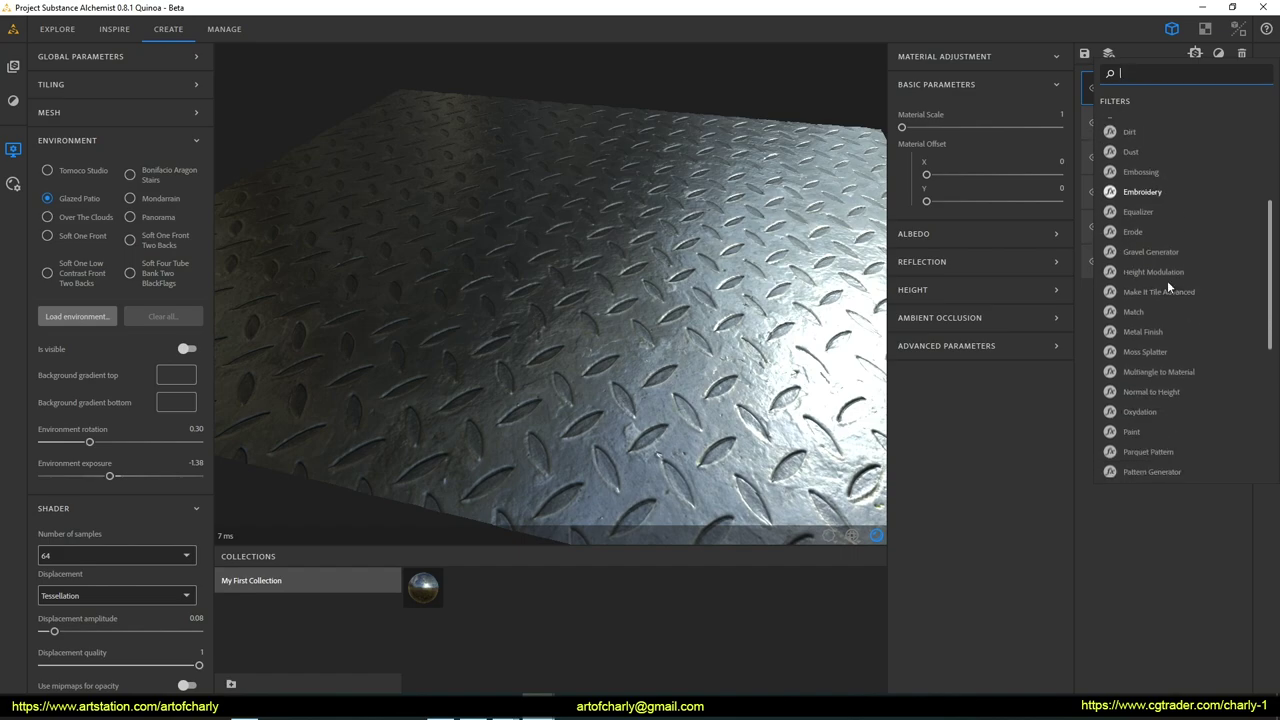
pyautogui.scroll(-2, 1173, 331)
pyautogui.click(1151, 311)
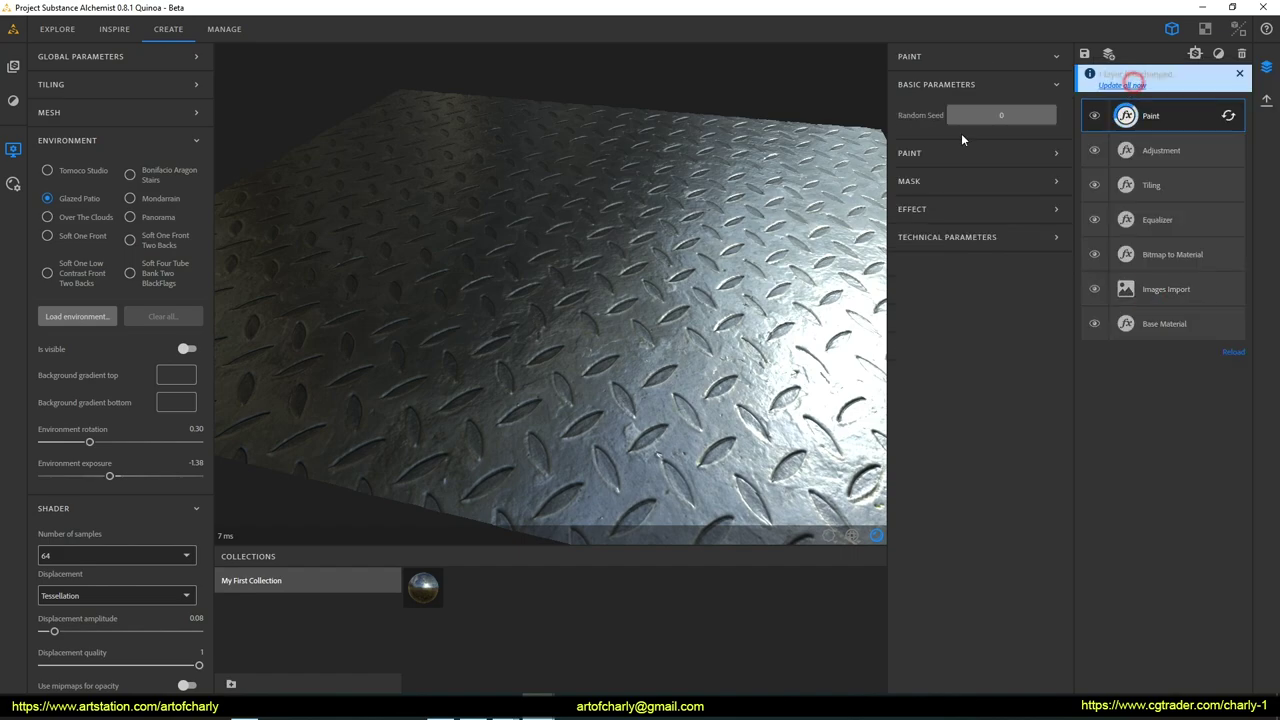
pyautogui.click(909, 153)
pyautogui.click(1036, 183)
pyautogui.click(759, 262)
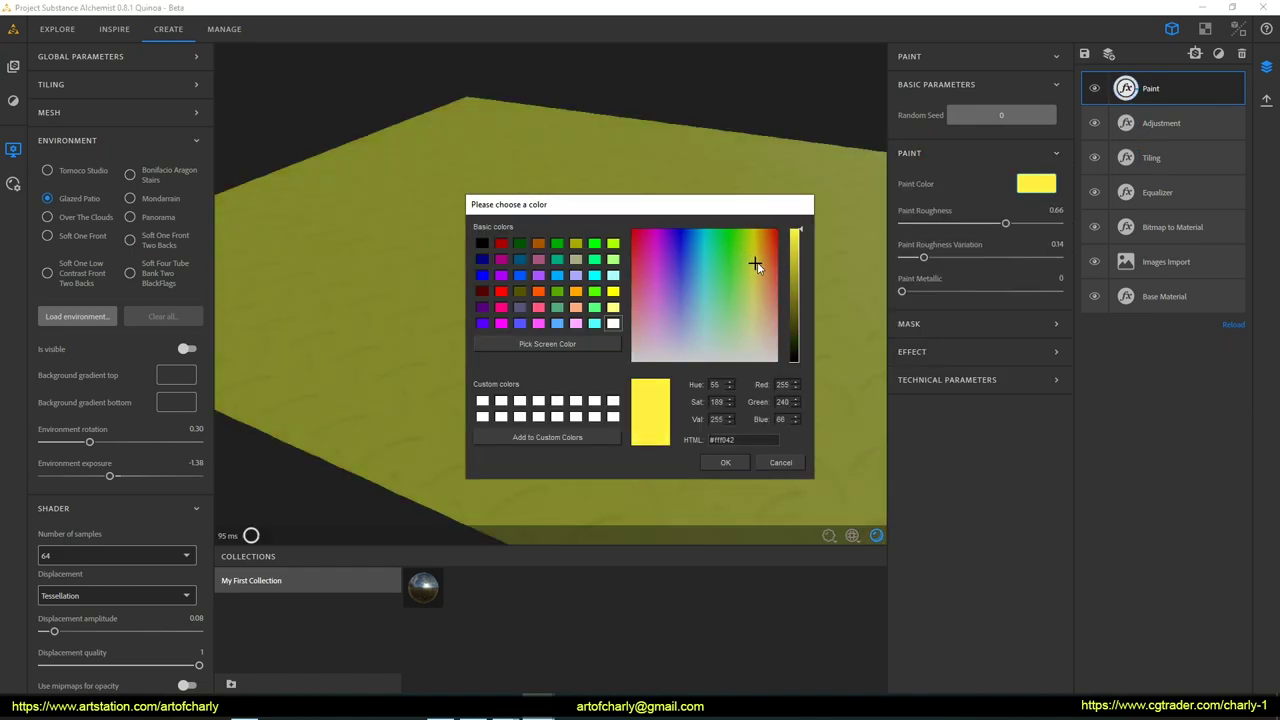
pyautogui.click(724, 464)
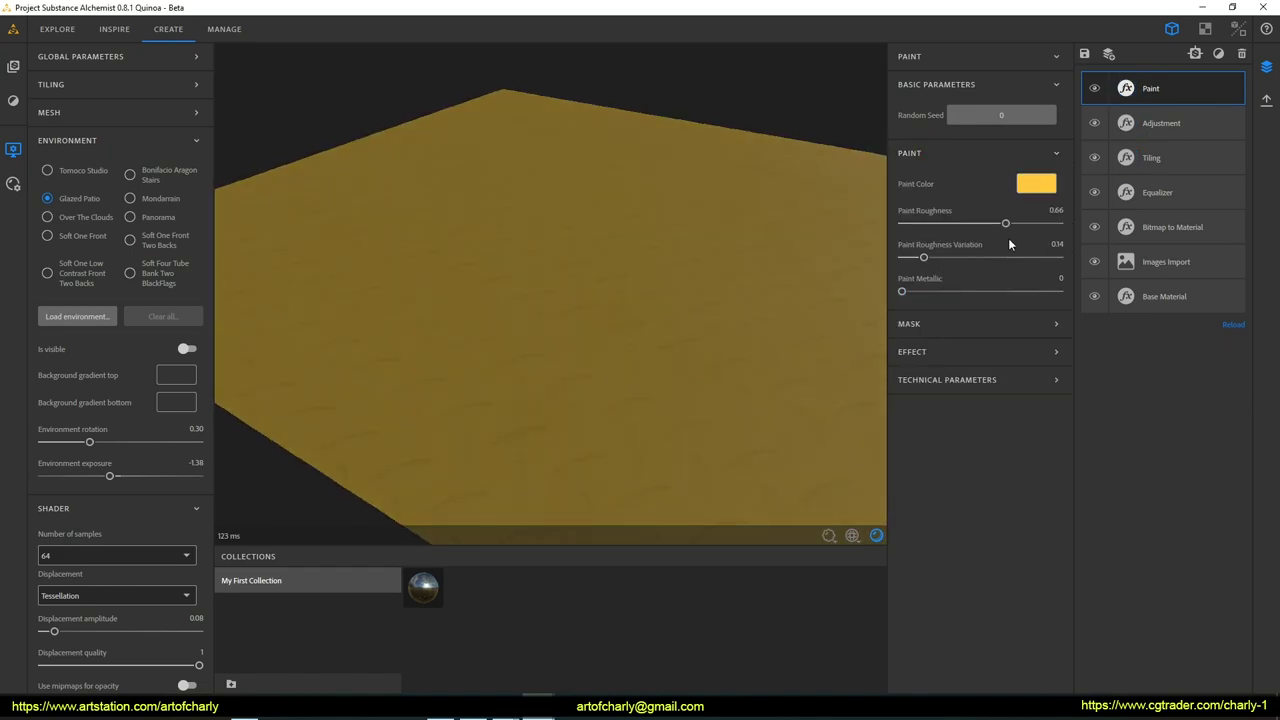
# Step: Set paint roughness to 0.40, roughness variation to 0.48 and metallic to 0.30
pyautogui.moveTo(1001, 225); pyautogui.dragTo(968, 225)
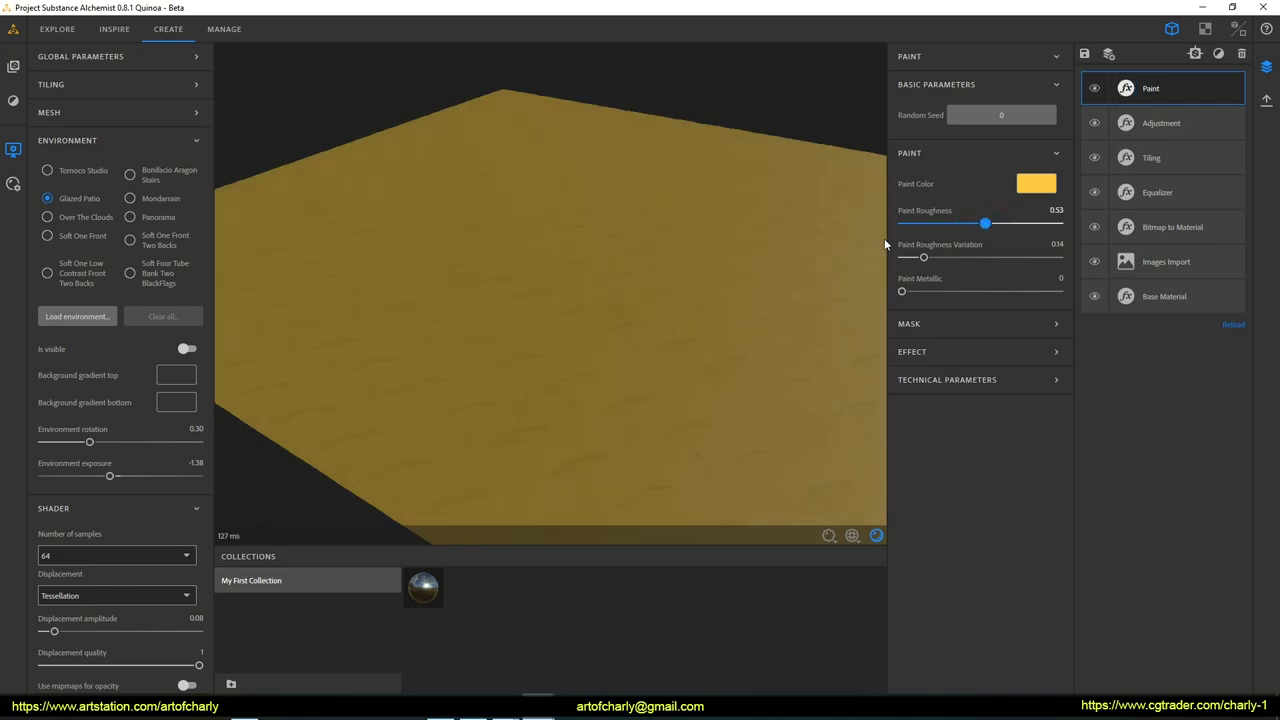
pyautogui.moveTo(657, 263); pyautogui.dragTo(711, 254)
pyautogui.moveTo(985, 223); pyautogui.dragTo(964, 224)
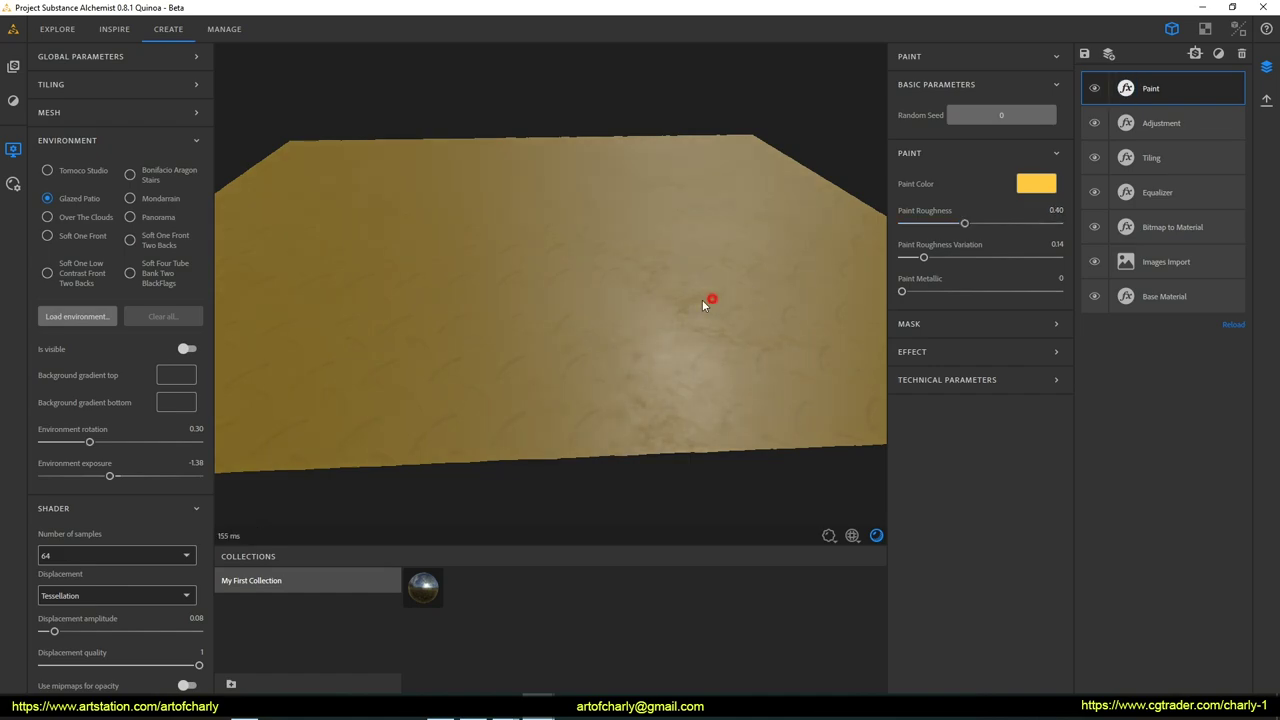
pyautogui.moveTo(706, 299); pyautogui.dragTo(664, 301)
pyautogui.moveTo(924, 259); pyautogui.dragTo(967, 261)
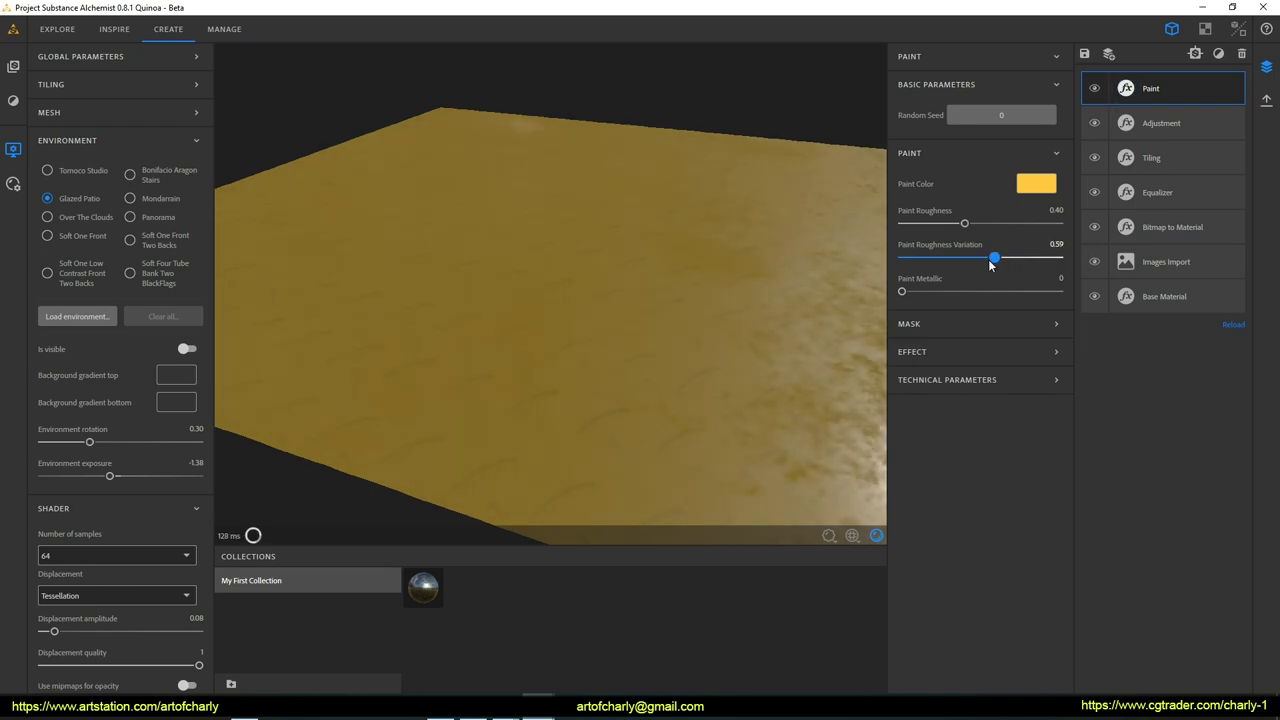
pyautogui.moveTo(700, 290)
pyautogui.mouseDown()
pyautogui.moveTo(749, 300)
pyautogui.moveTo(719, 308)
pyautogui.mouseUp()
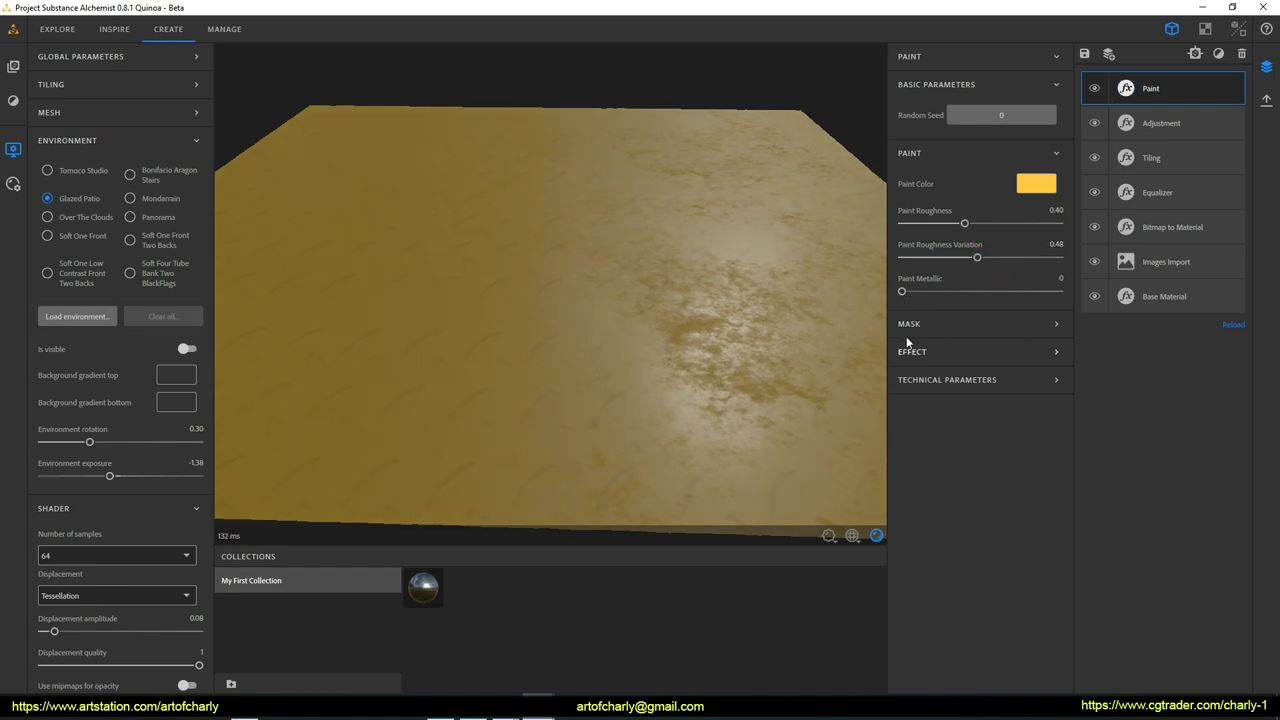
pyautogui.moveTo(938, 292); pyautogui.dragTo(1125, 292)
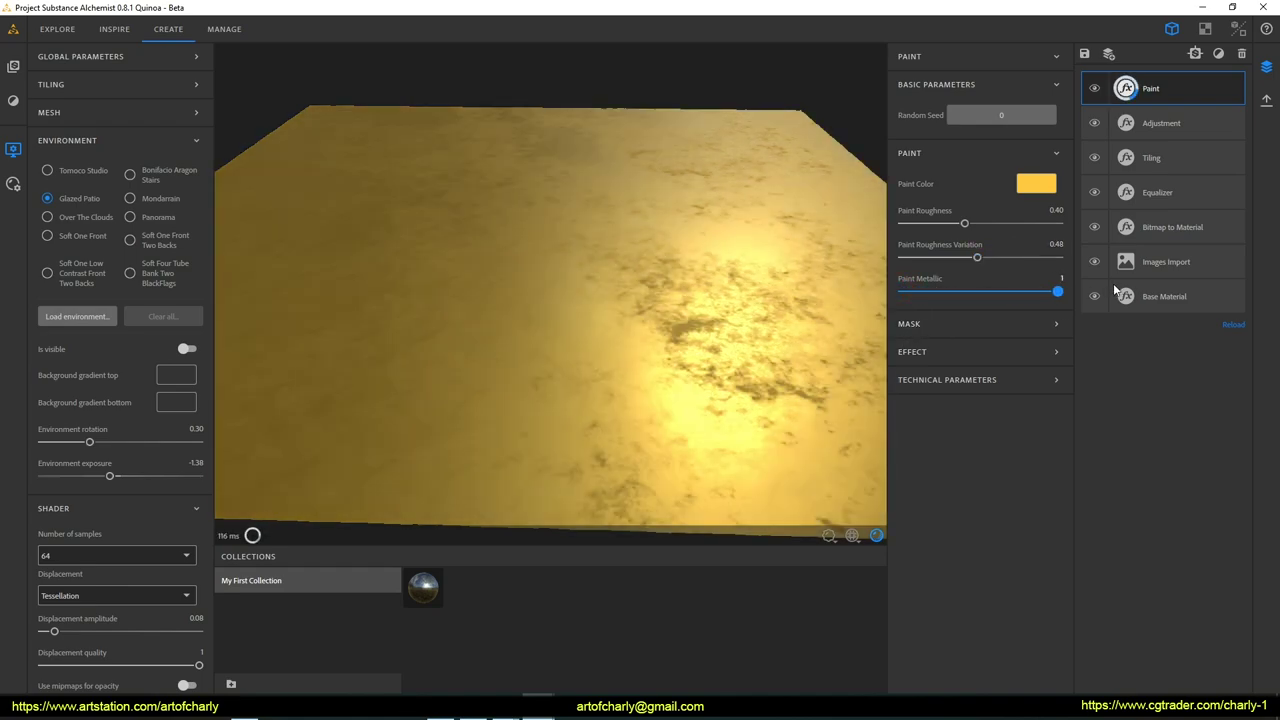
pyautogui.moveTo(589, 306)
pyautogui.mouseDown()
pyautogui.moveTo(554, 300)
pyautogui.moveTo(620, 300)
pyautogui.mouseUp()
pyautogui.moveTo(967, 292)
pyautogui.mouseDown()
pyautogui.moveTo(989, 292)
pyautogui.moveTo(934, 292)
pyautogui.mouseUp()
pyautogui.moveTo(703, 334); pyautogui.dragTo(696, 333)
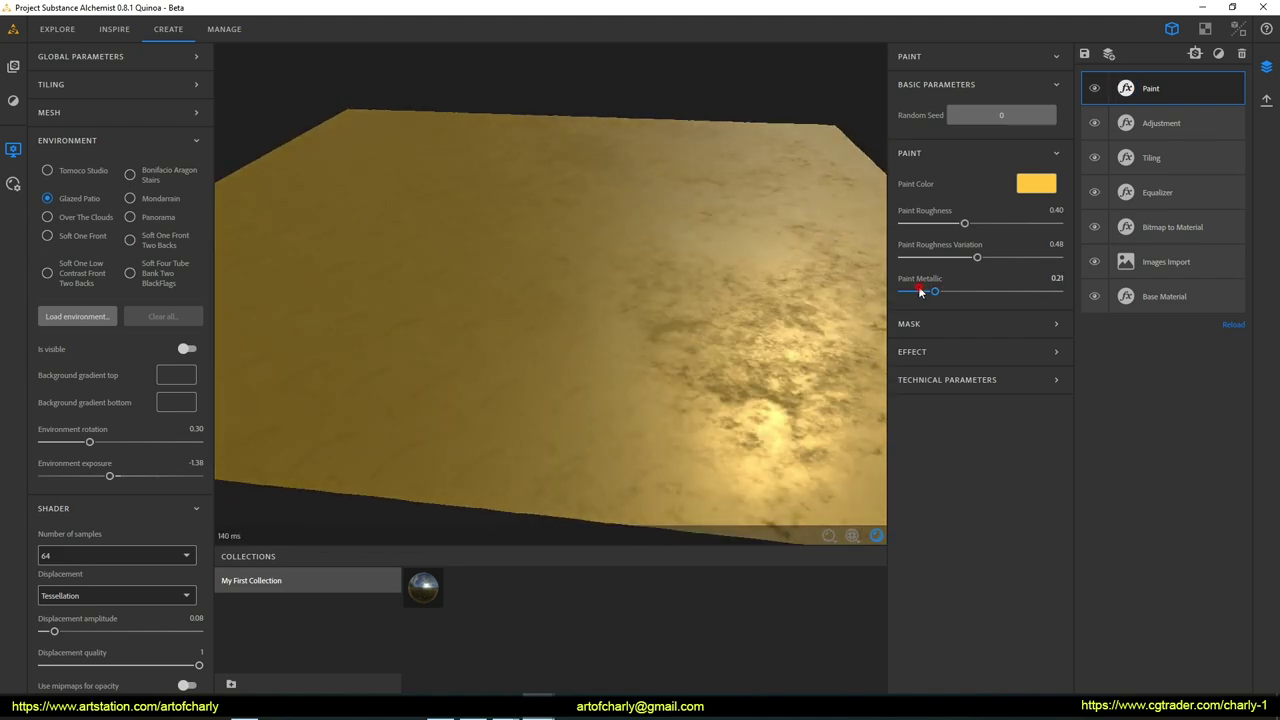
pyautogui.moveTo(930, 290); pyautogui.dragTo(949, 292)
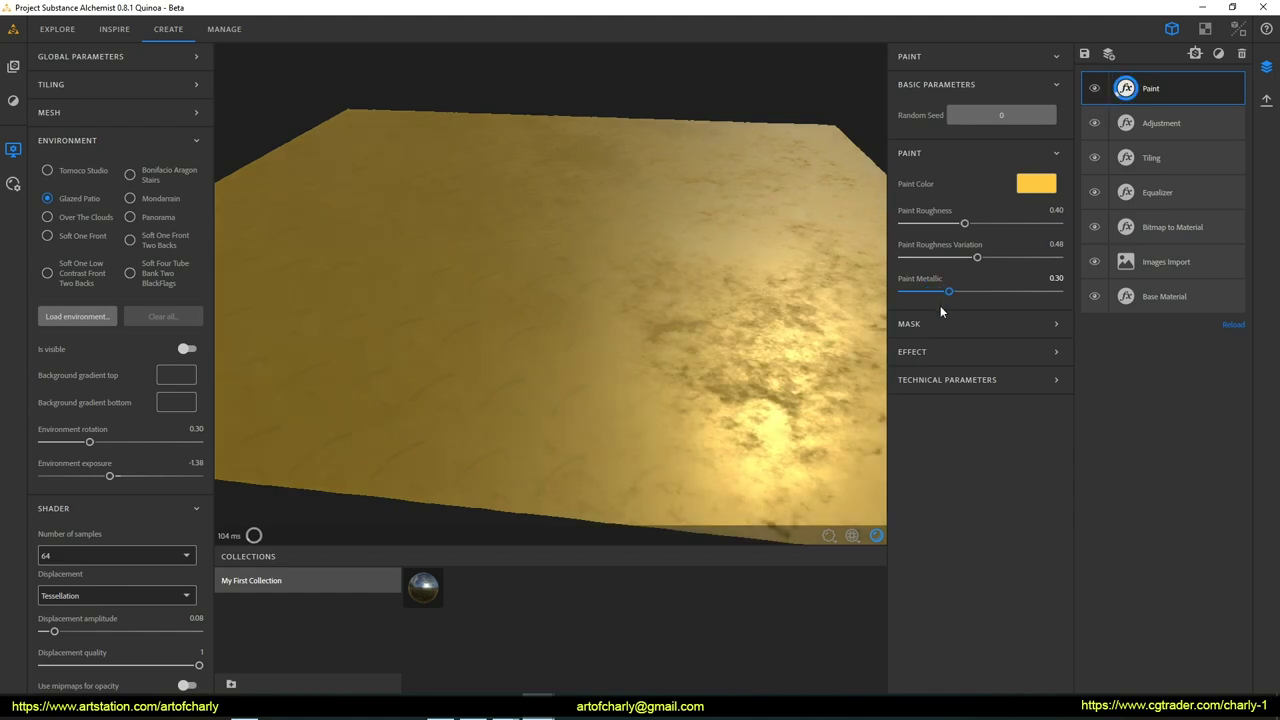
# Step: Try Curvature and Curvature plus Surface for the affected areas, then settle on Surface
pyautogui.click(979, 381)
pyautogui.moveTo(765, 366); pyautogui.dragTo(757, 360)
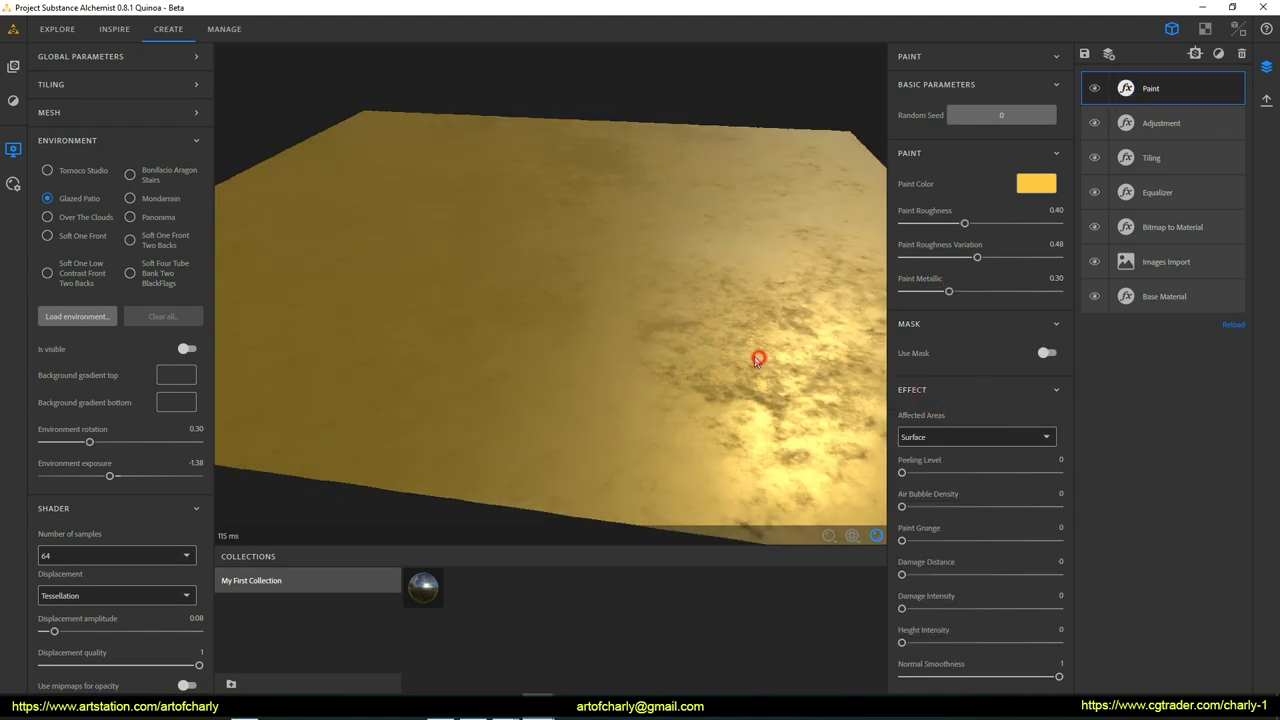
pyautogui.click(957, 442)
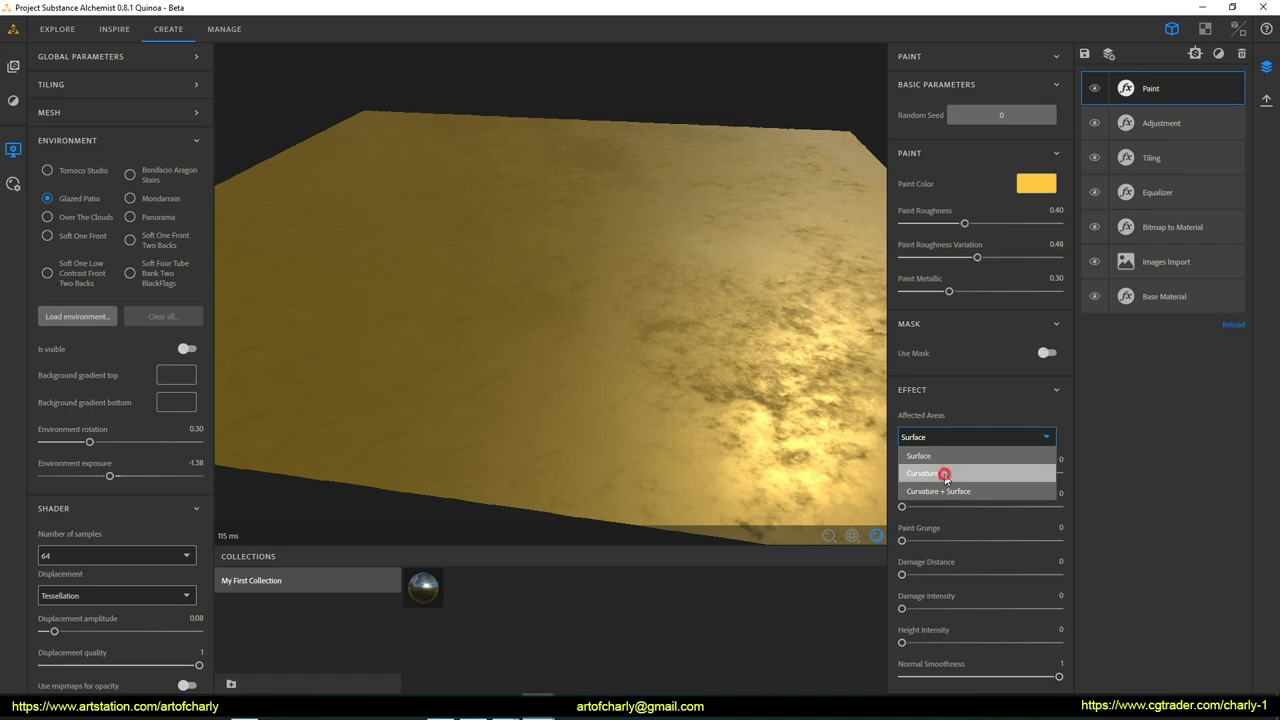
pyautogui.click(943, 473)
pyautogui.click(975, 440)
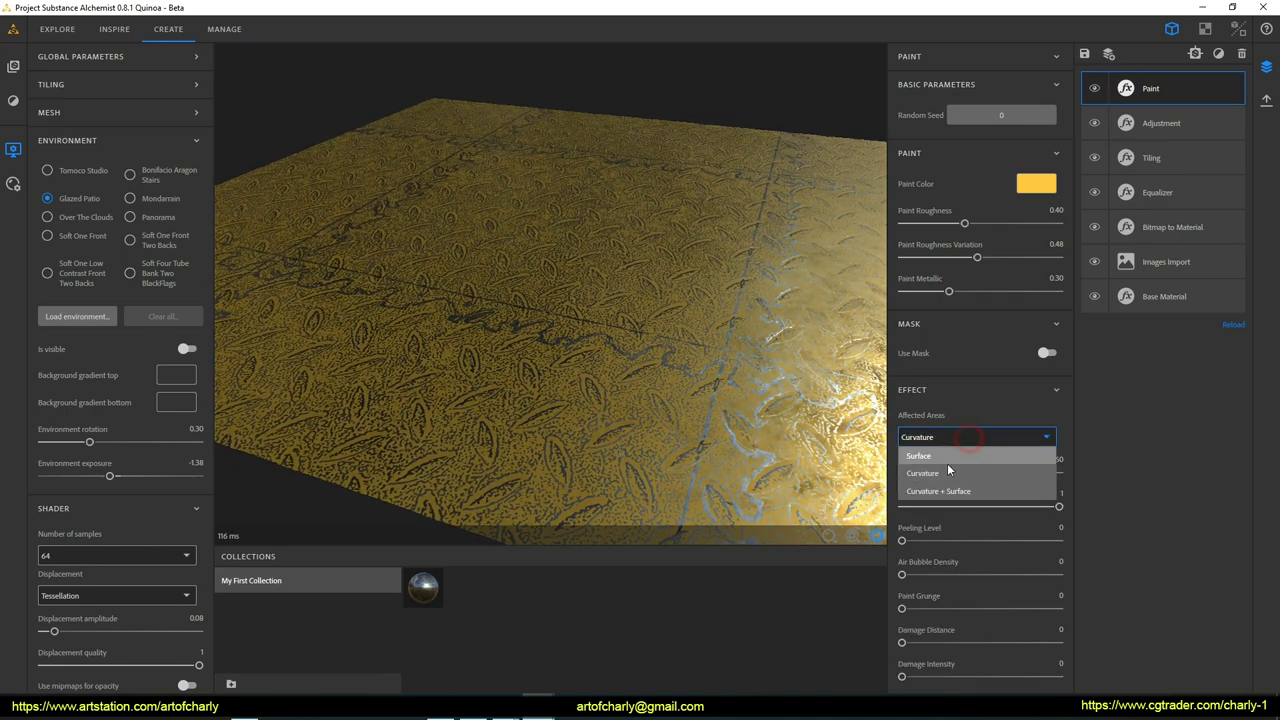
pyautogui.click(960, 488)
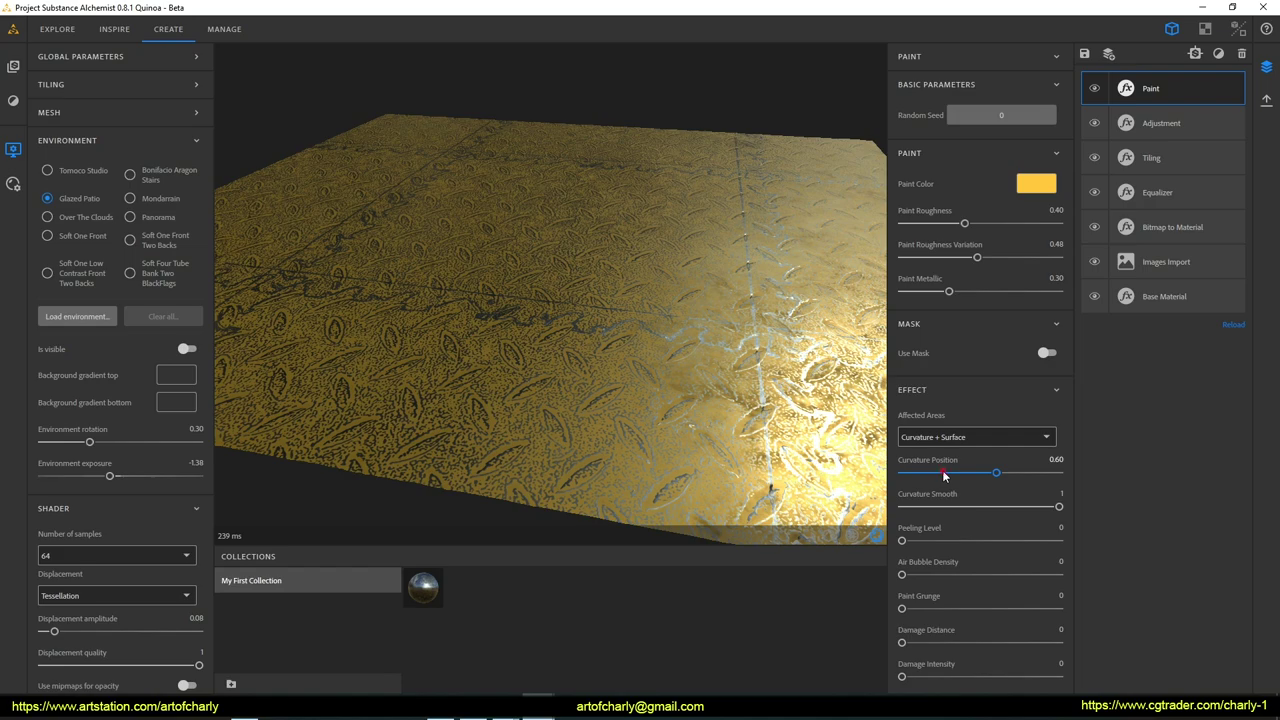
pyautogui.moveTo(943, 476); pyautogui.dragTo(990, 481)
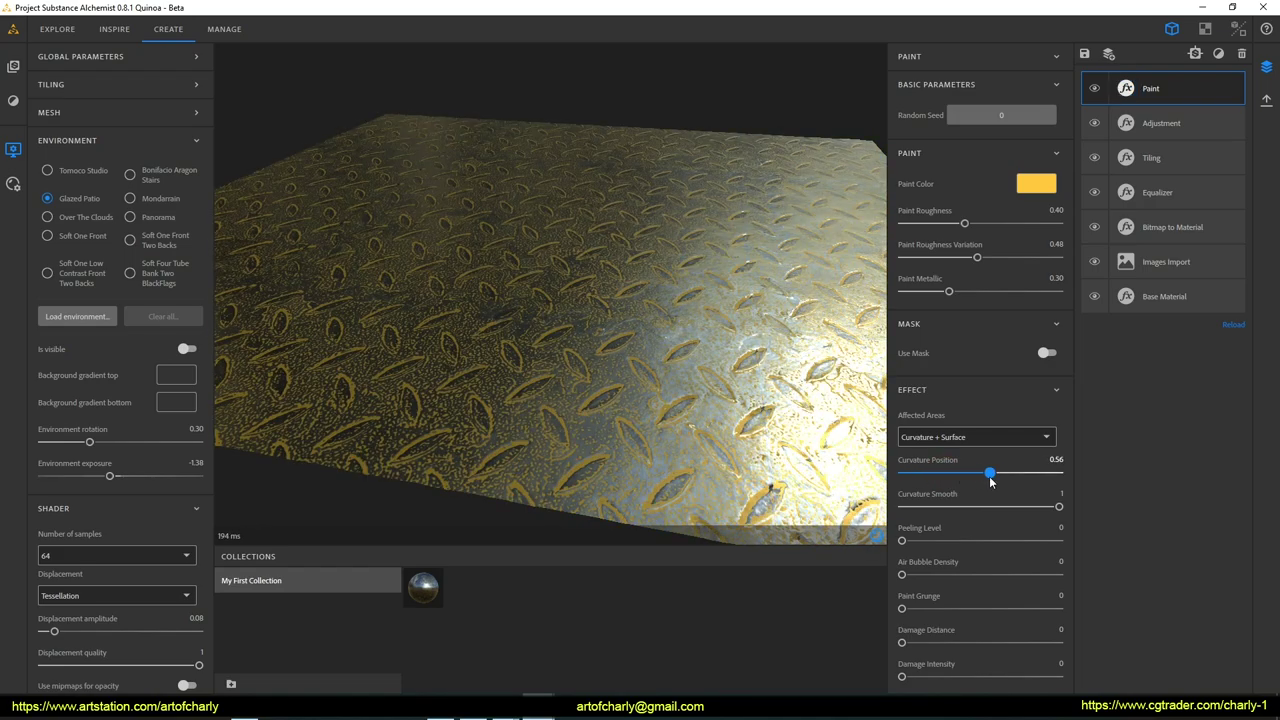
pyautogui.moveTo(980, 485); pyautogui.dragTo(979, 485)
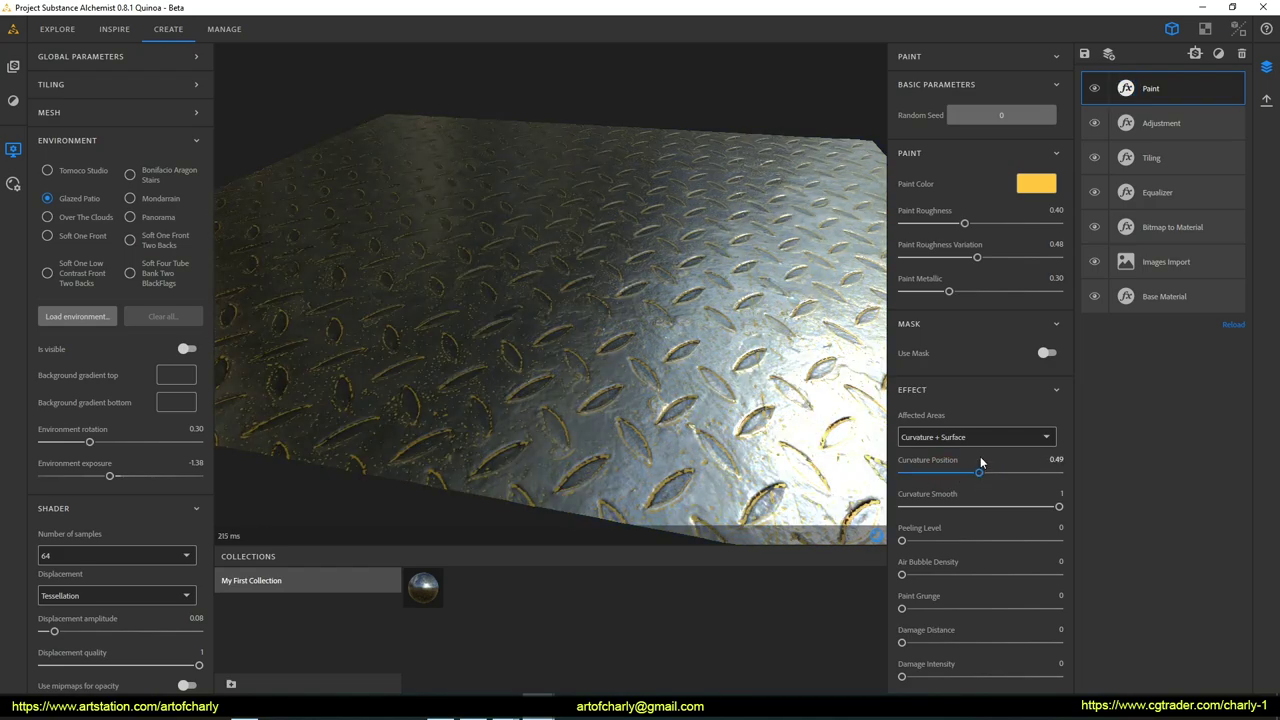
pyautogui.click(965, 440)
pyautogui.click(1030, 449)
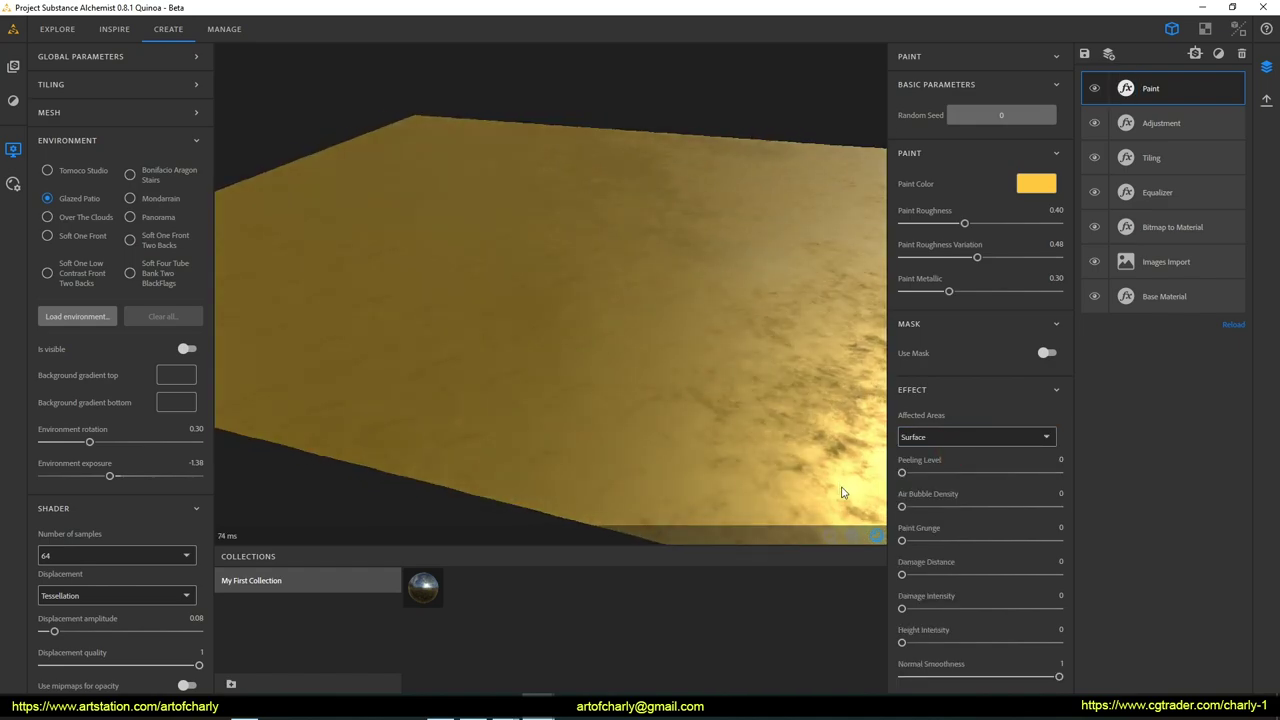
# Step: Set peeling level to 0.56, add air bubbles and grunge, and set paint metallic to 0.09
pyautogui.moveTo(903, 474); pyautogui.dragTo(988, 474)
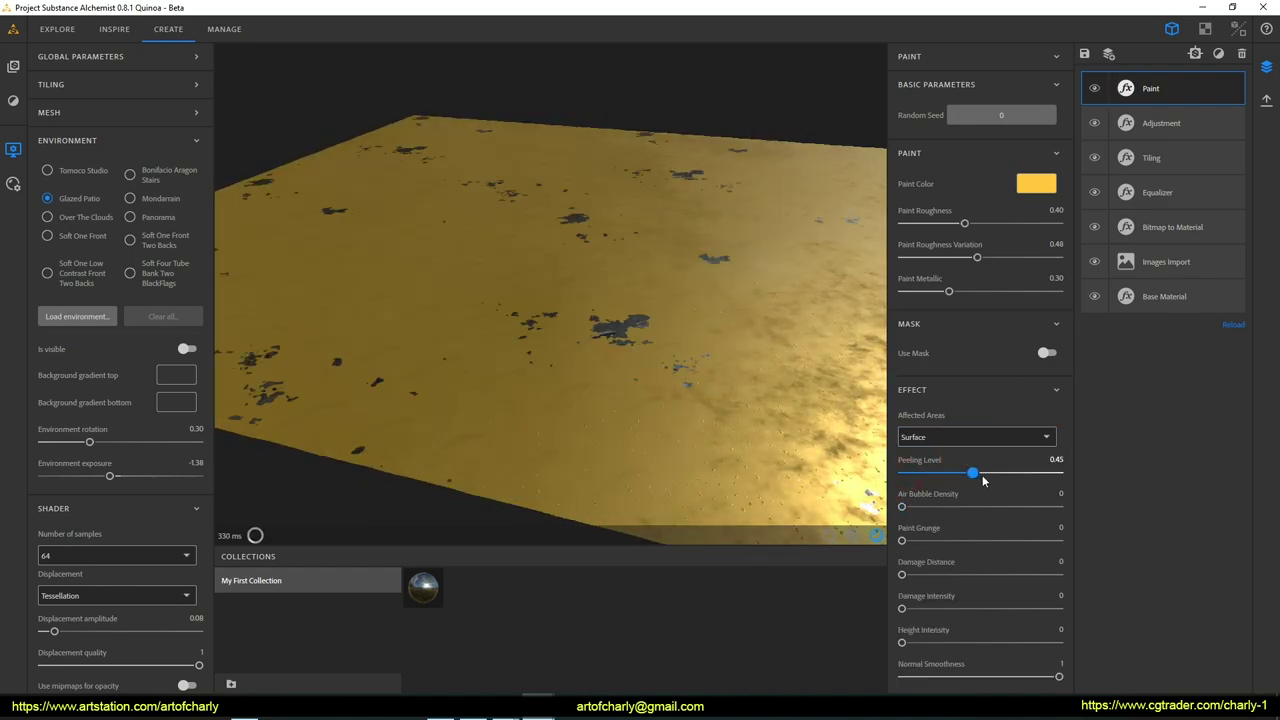
pyautogui.moveTo(991, 480); pyautogui.dragTo(992, 480)
pyautogui.moveTo(666, 371)
pyautogui.mouseDown()
pyautogui.moveTo(623, 363)
pyautogui.moveTo(664, 288)
pyautogui.moveTo(700, 322)
pyautogui.mouseUp()
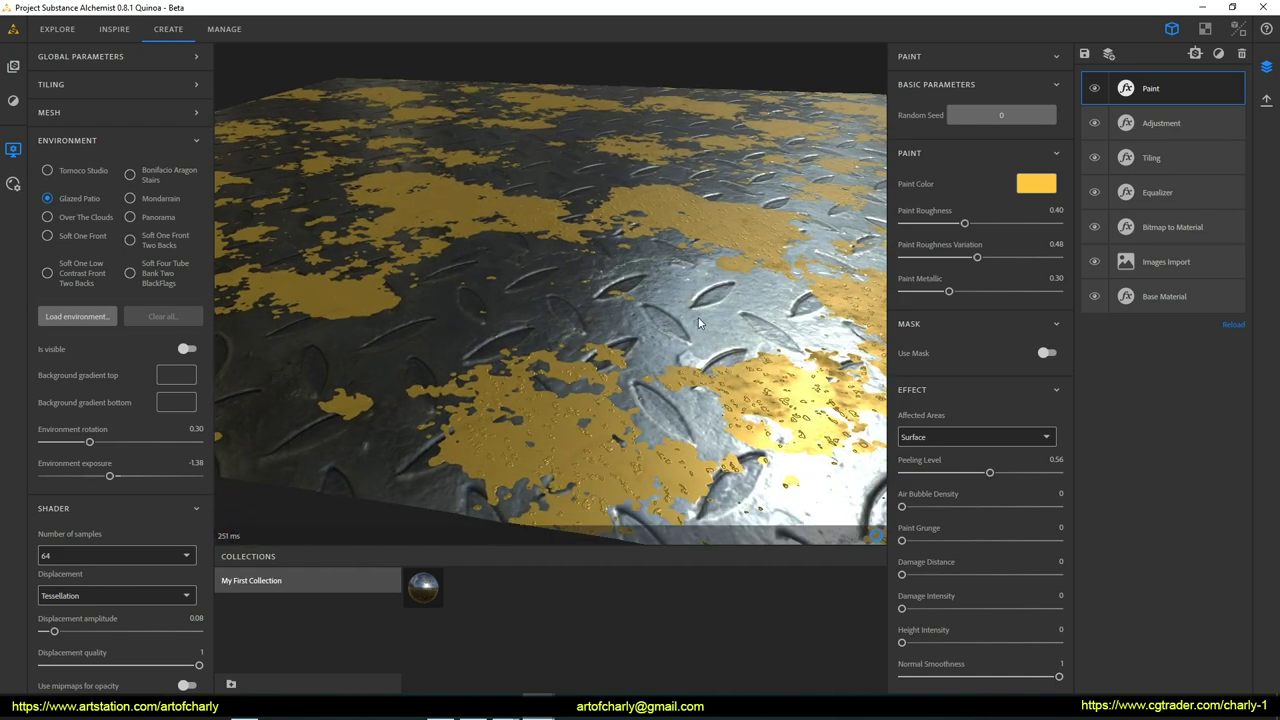
pyautogui.moveTo(902, 507); pyautogui.dragTo(1004, 524)
pyautogui.moveTo(542, 367); pyautogui.dragTo(553, 369)
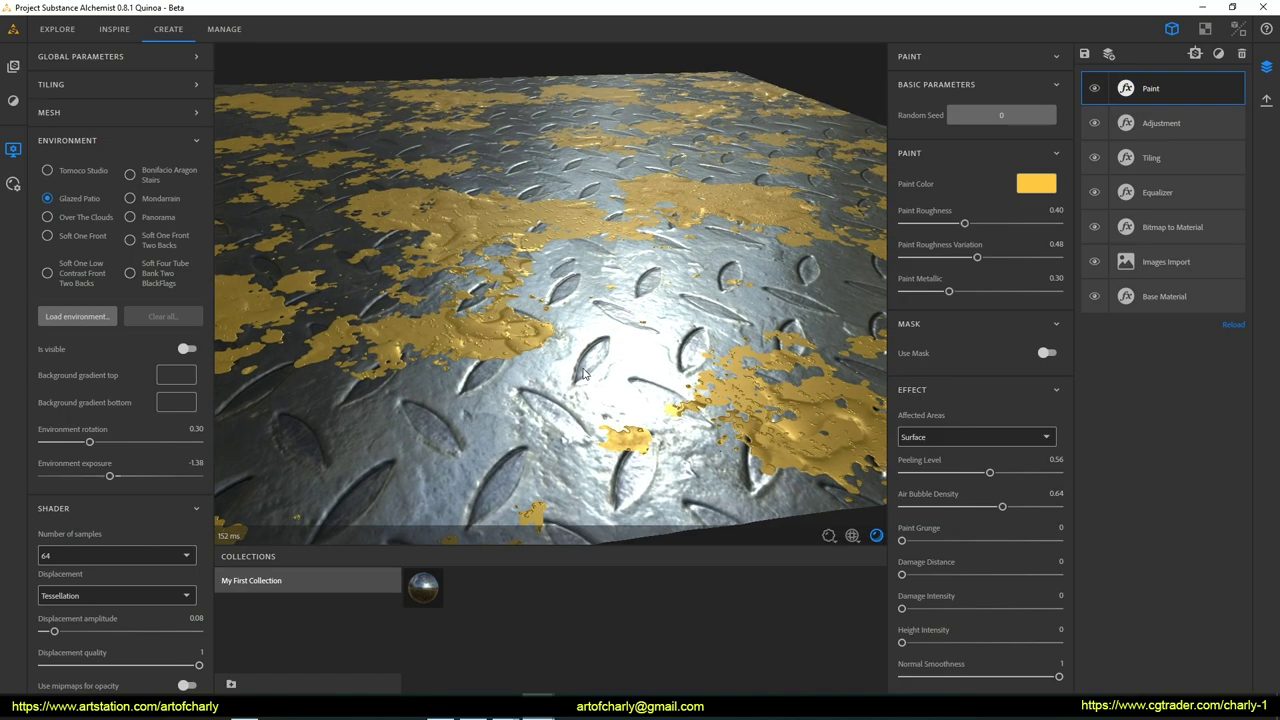
pyautogui.moveTo(904, 540)
pyautogui.mouseDown()
pyautogui.moveTo(963, 540)
pyautogui.moveTo(926, 534)
pyautogui.mouseUp()
pyautogui.moveTo(911, 298); pyautogui.dragTo(894, 301)
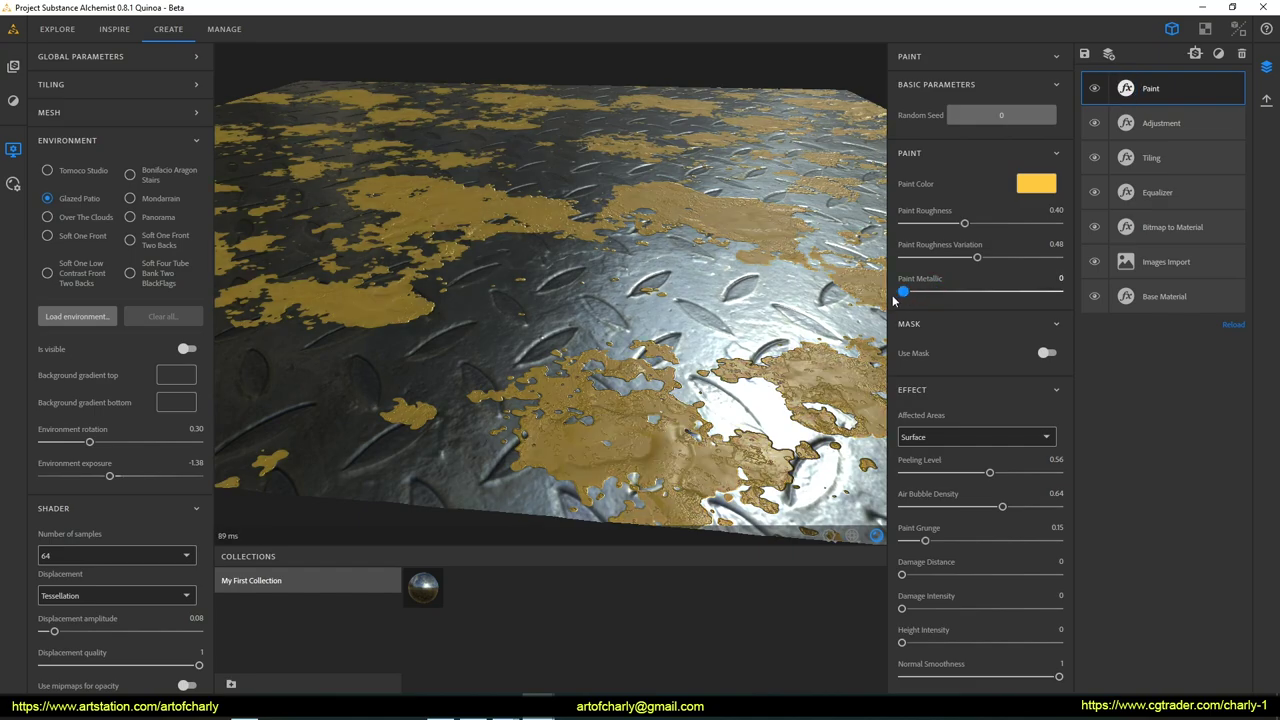
pyautogui.click(916, 292)
pyautogui.moveTo(694, 301)
pyautogui.mouseDown()
pyautogui.moveTo(713, 307)
pyautogui.moveTo(727, 348)
pyautogui.moveTo(701, 386)
pyautogui.mouseUp()
# Step: Increase the paint damage and height relief, then view the whole tread plate
pyautogui.moveTo(903, 576)
pyautogui.mouseDown()
pyautogui.moveTo(972, 576)
pyautogui.moveTo(921, 578)
pyautogui.mouseUp()
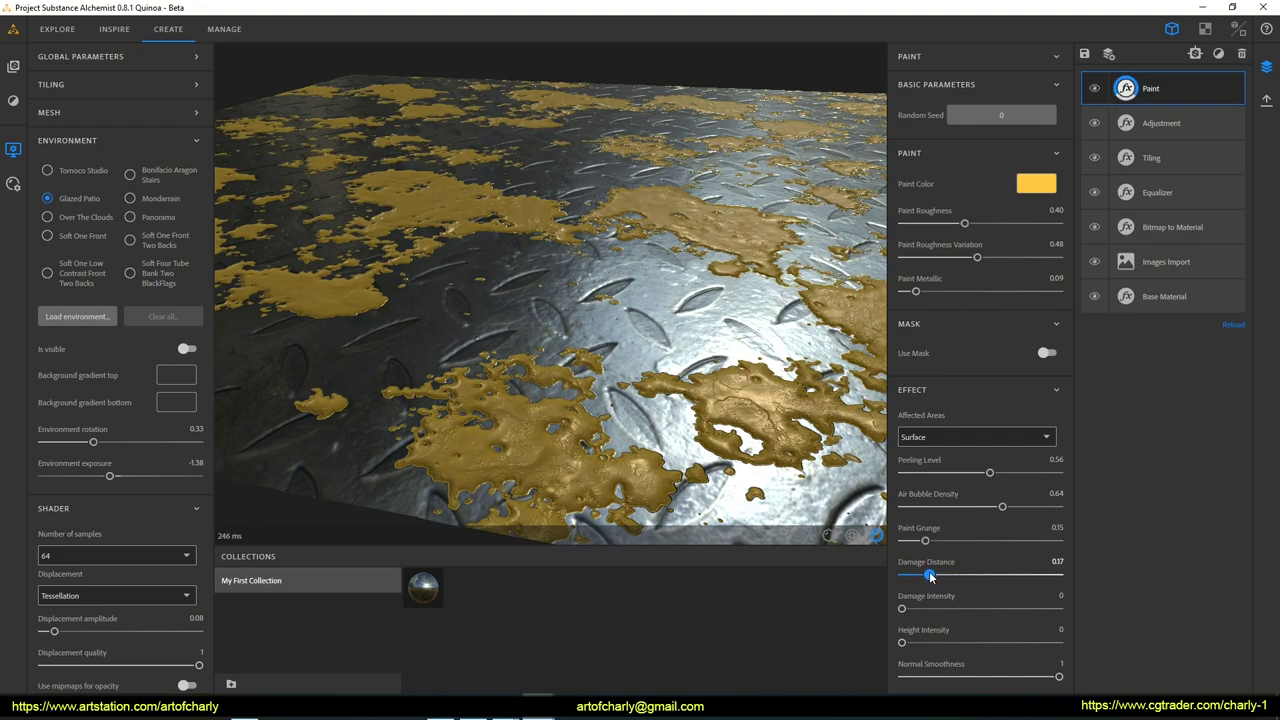
pyautogui.moveTo(903, 609); pyautogui.dragTo(968, 609)
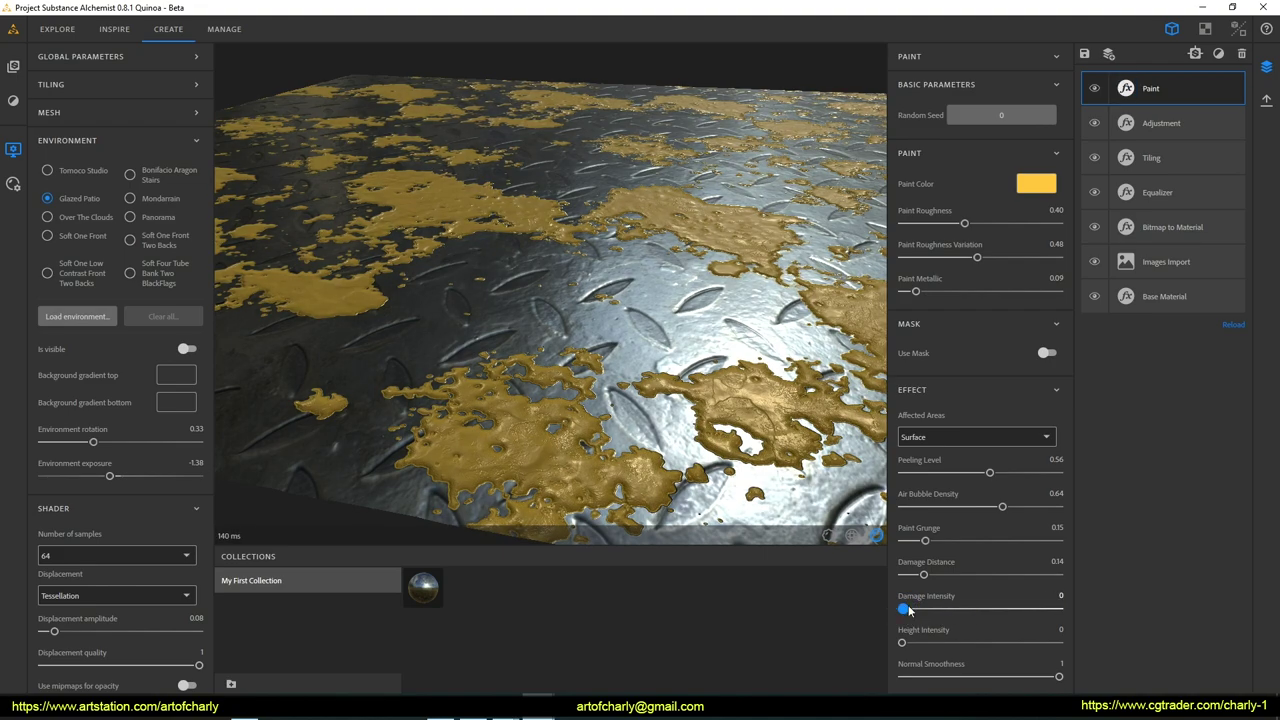
pyautogui.moveTo(904, 644); pyautogui.dragTo(952, 645)
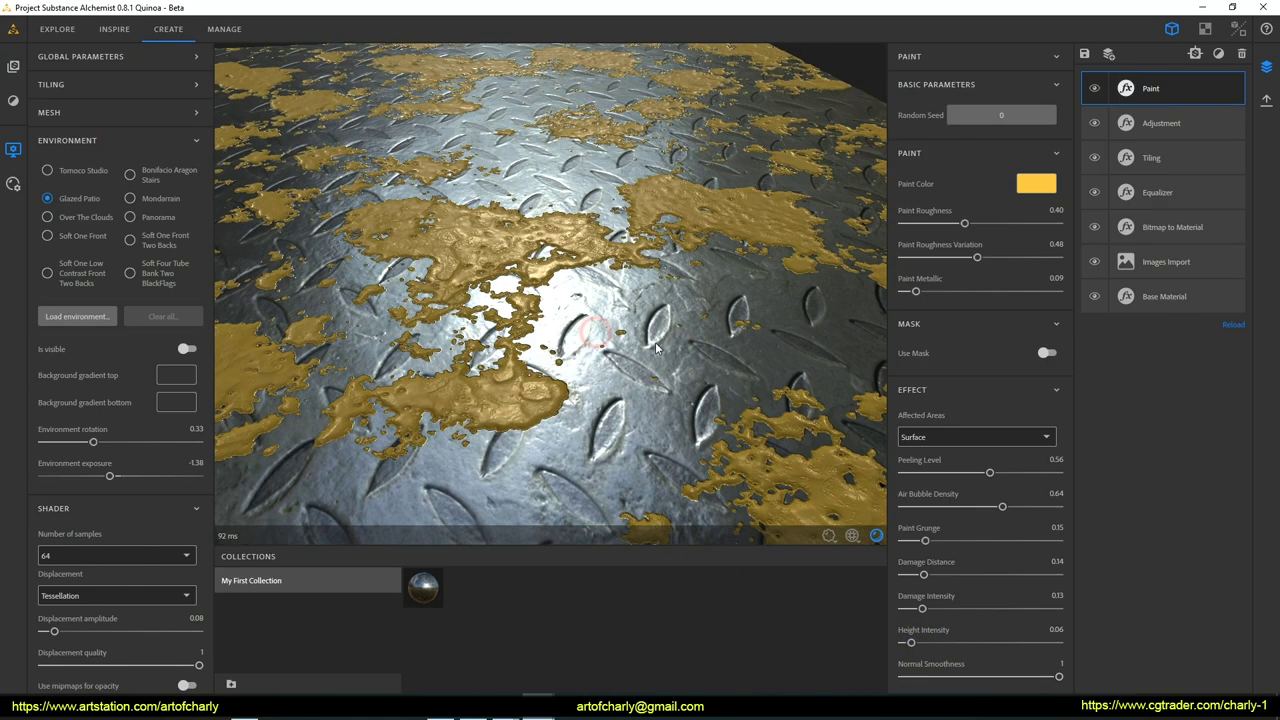
pyautogui.moveTo(720, 424)
pyautogui.mouseDown()
pyautogui.moveTo(565, 318)
pyautogui.moveTo(601, 344)
pyautogui.mouseUp()
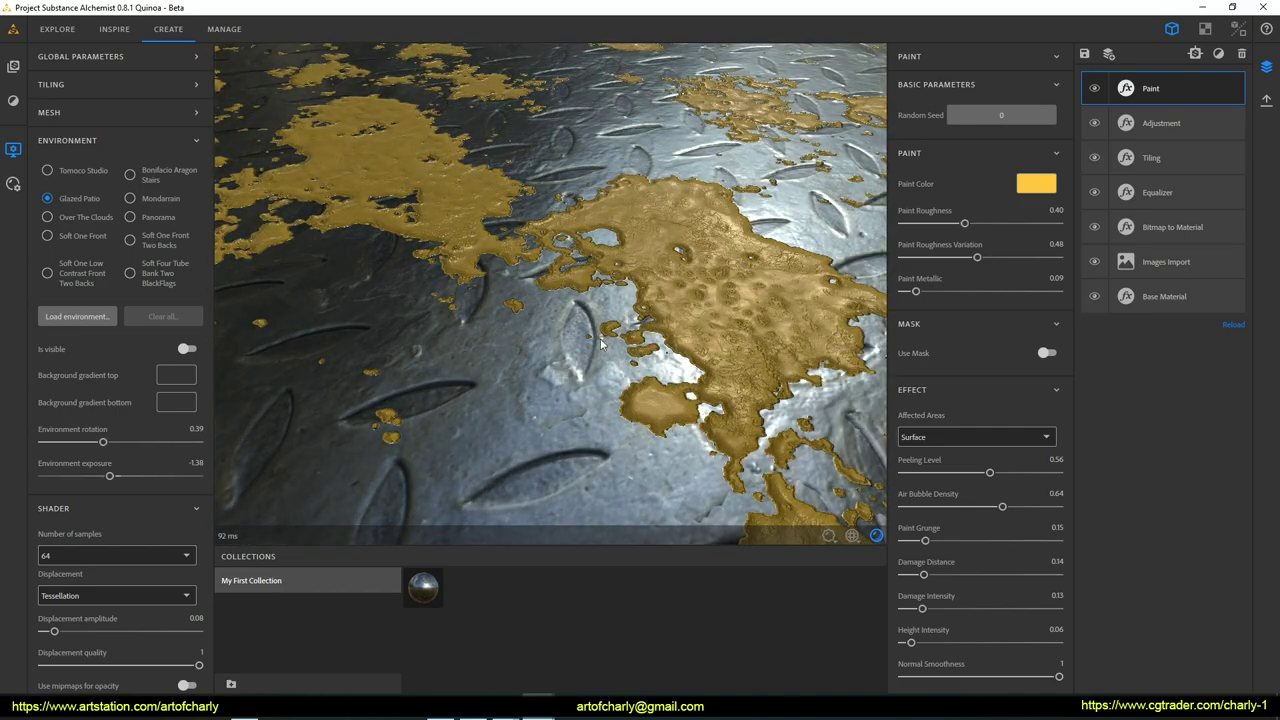
pyautogui.moveTo(601, 344); pyautogui.dragTo(611, 366)
pyautogui.moveTo(611, 366); pyautogui.dragTo(591, 280, button='right')
pyautogui.moveTo(616, 282)
pyautogui.mouseDown()
pyautogui.moveTo(629, 346)
pyautogui.moveTo(650, 320)
pyautogui.mouseUp()
# Step: Delete the yellow Paint layer and add a Rust layer to the tread plate
pyautogui.click(1241, 53)
pyautogui.moveTo(565, 259); pyautogui.dragTo(594, 270, button='right')
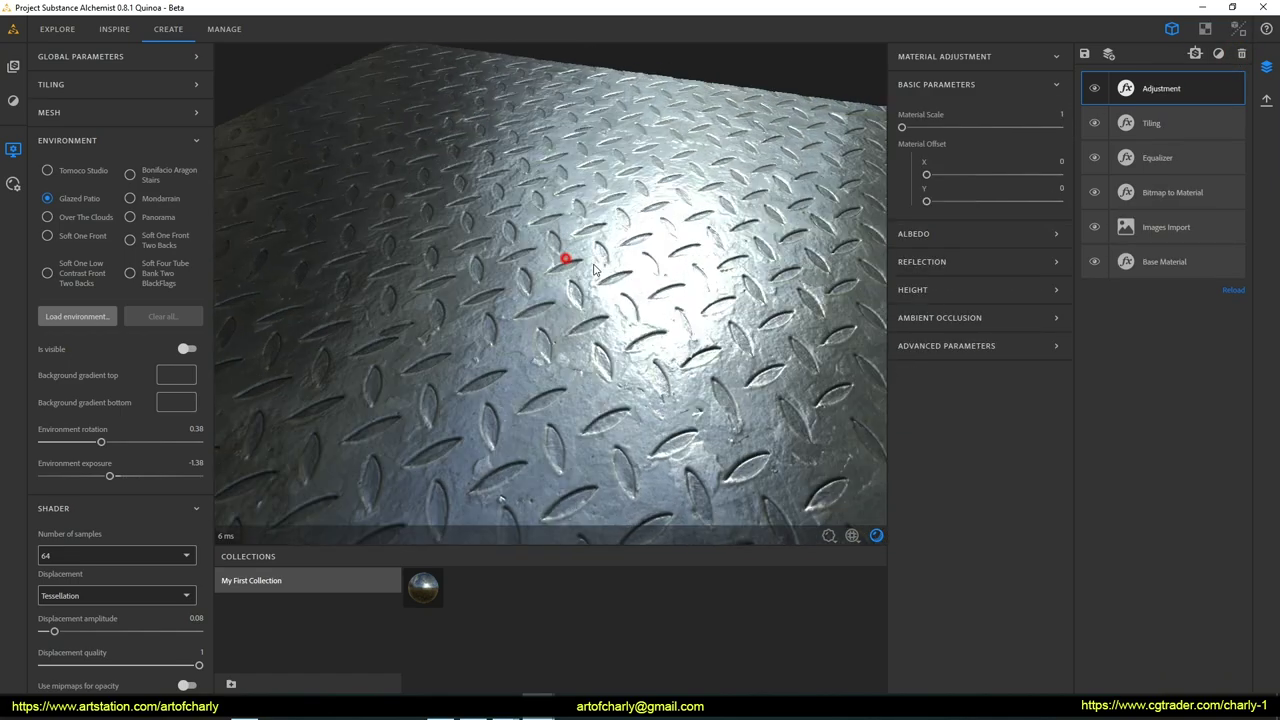
pyautogui.moveTo(594, 270); pyautogui.dragTo(566, 255)
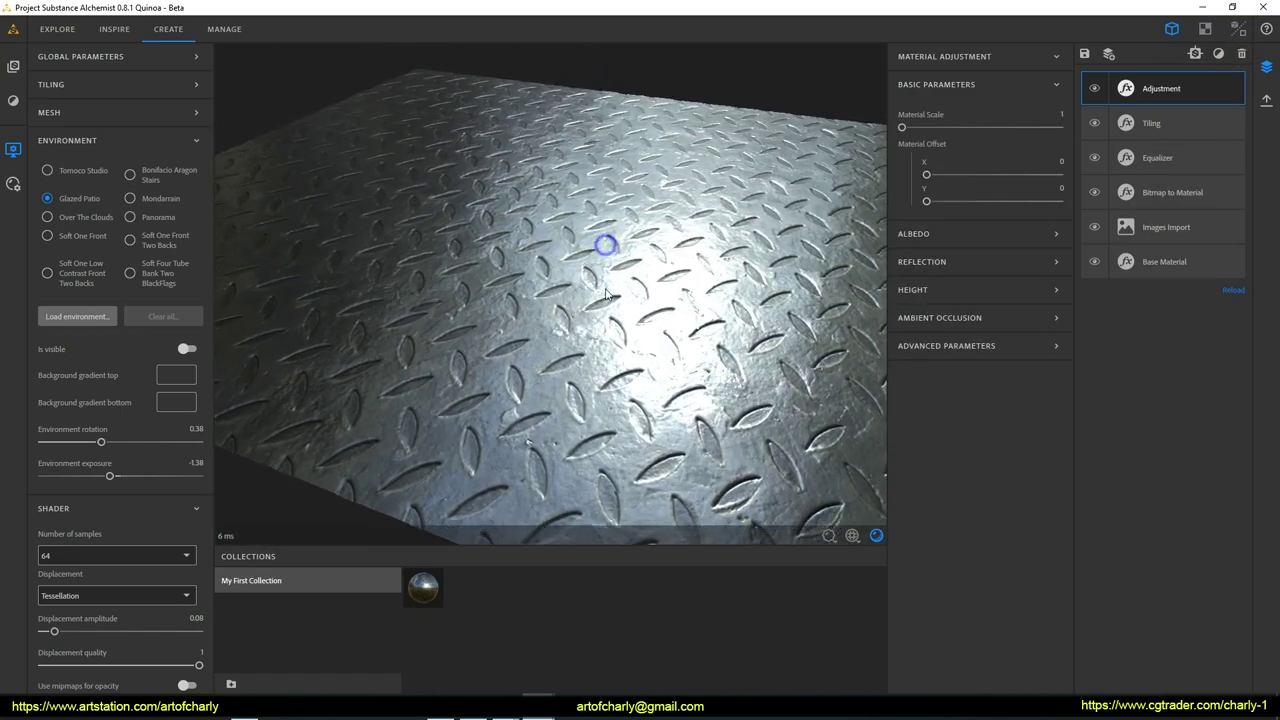
pyautogui.click(1195, 53)
pyautogui.click(1130, 342)
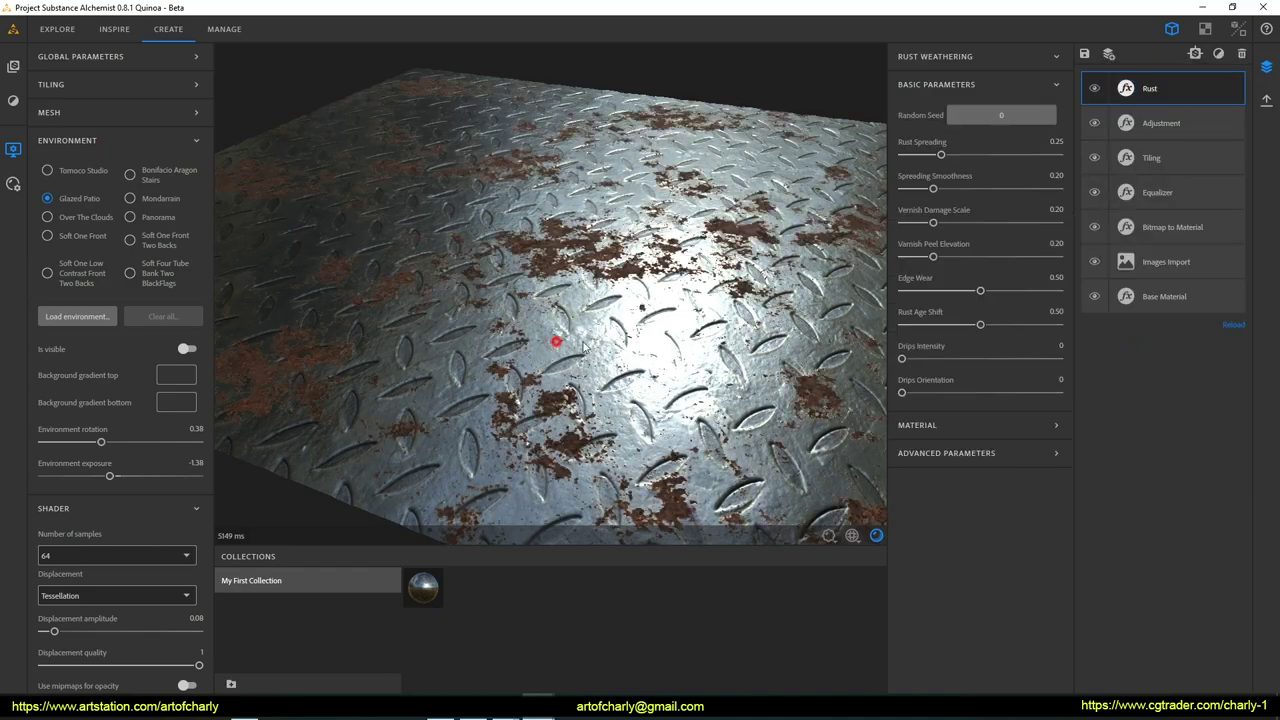
pyautogui.keyDown('shift'); pyautogui.moveTo(630, 346); pyautogui.dragTo(670, 364, button='right'); pyautogui.keyUp('shift')
pyautogui.moveTo(670, 364); pyautogui.dragTo(500, 334)
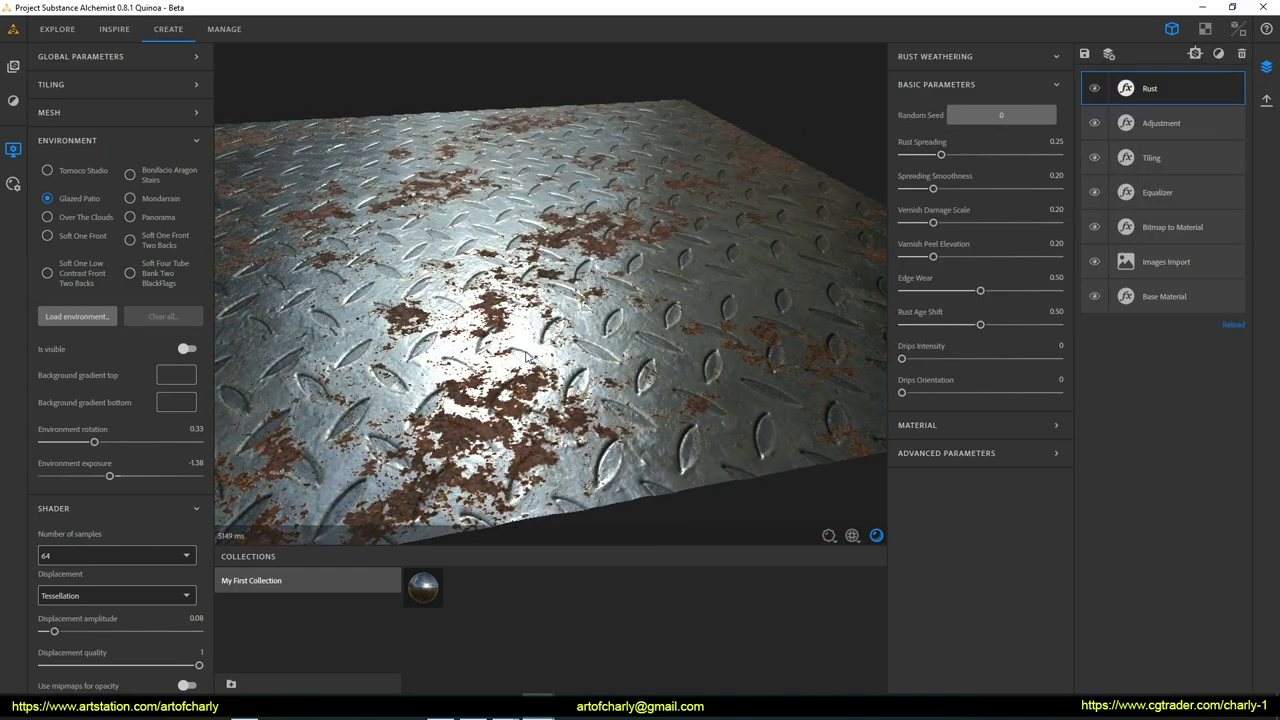
pyautogui.scroll(3, 578, 304)
pyautogui.scroll(2, 628, 355)
pyautogui.scroll(-3, 628, 355)
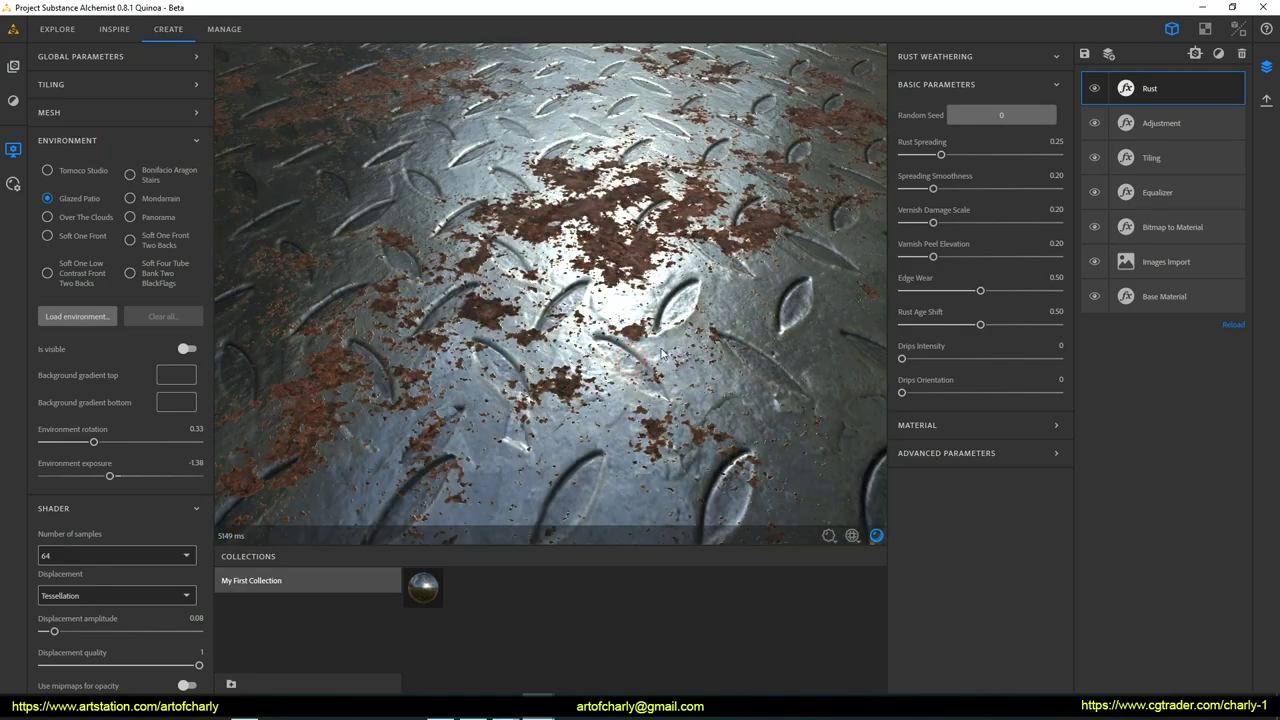
pyautogui.moveTo(628, 355)
pyautogui.mouseDown()
pyautogui.moveTo(665, 277)
pyautogui.moveTo(700, 300)
pyautogui.mouseUp()
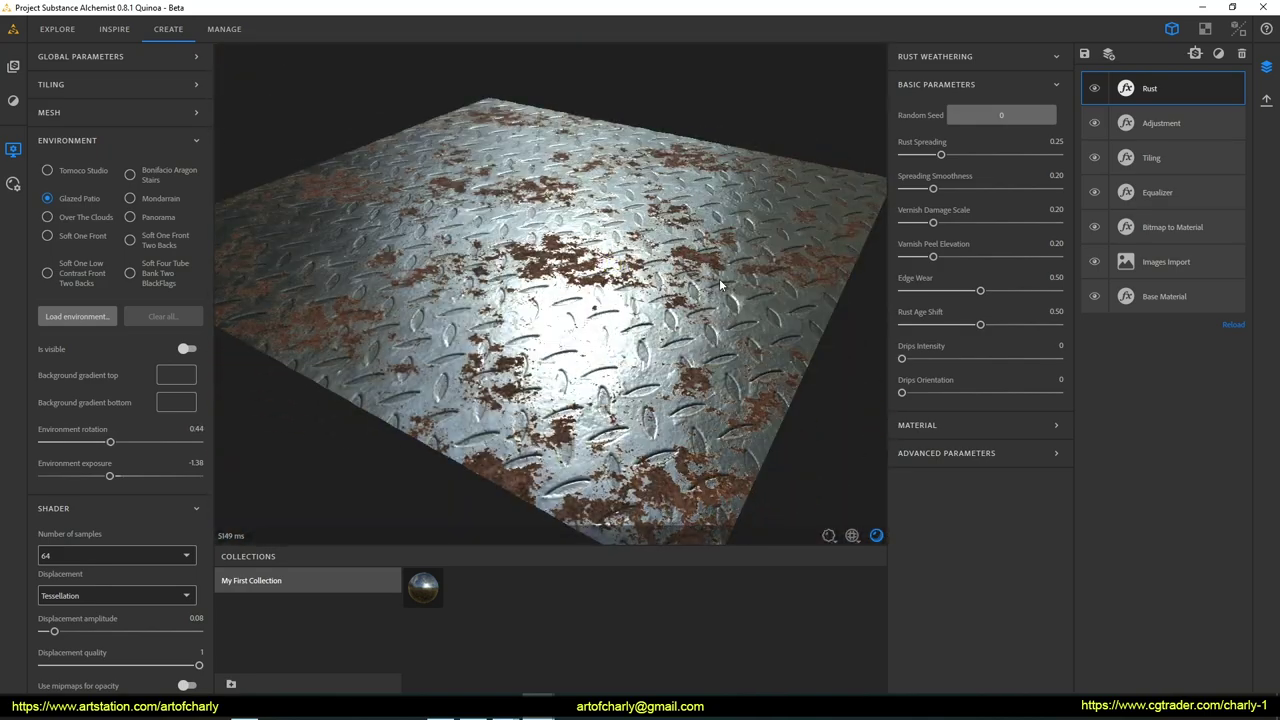
pyautogui.scroll(2, 700, 300)
# Step: Reduce Rust Spreading to 0.22 and set Spreading Smoothness to 0.57
pyautogui.click(1136, 96)
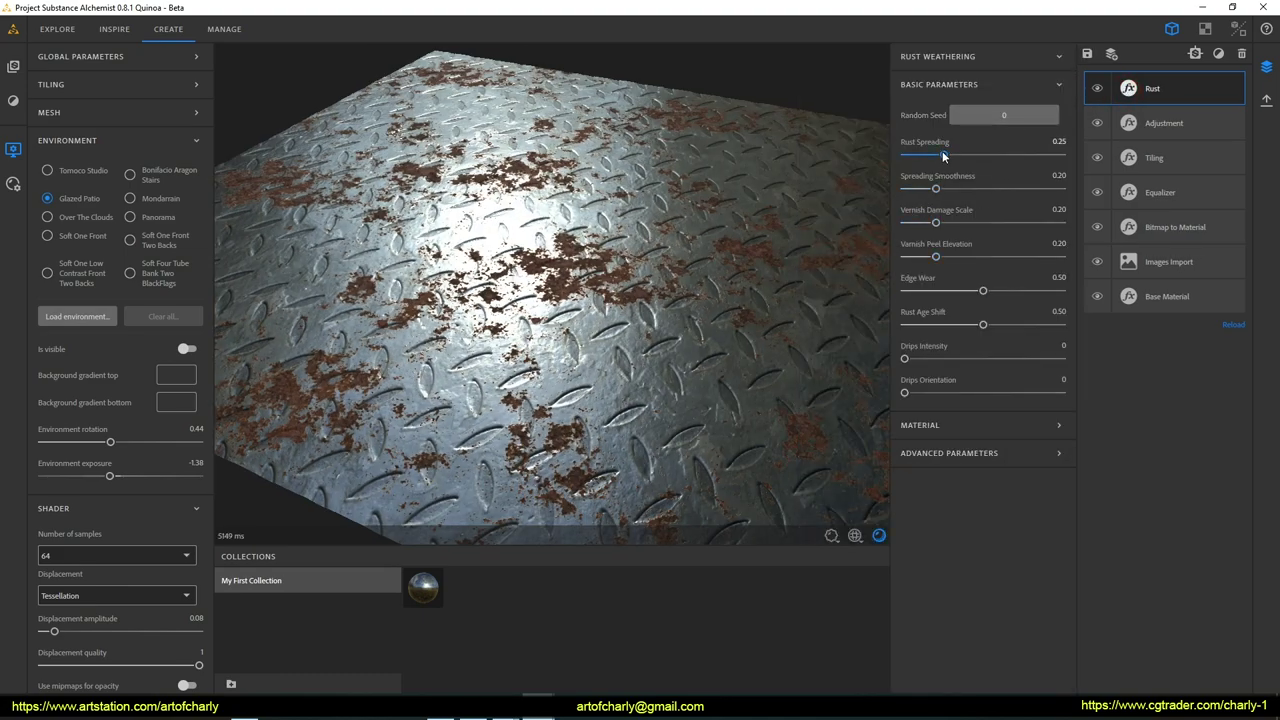
pyautogui.moveTo(942, 155); pyautogui.dragTo(997, 155)
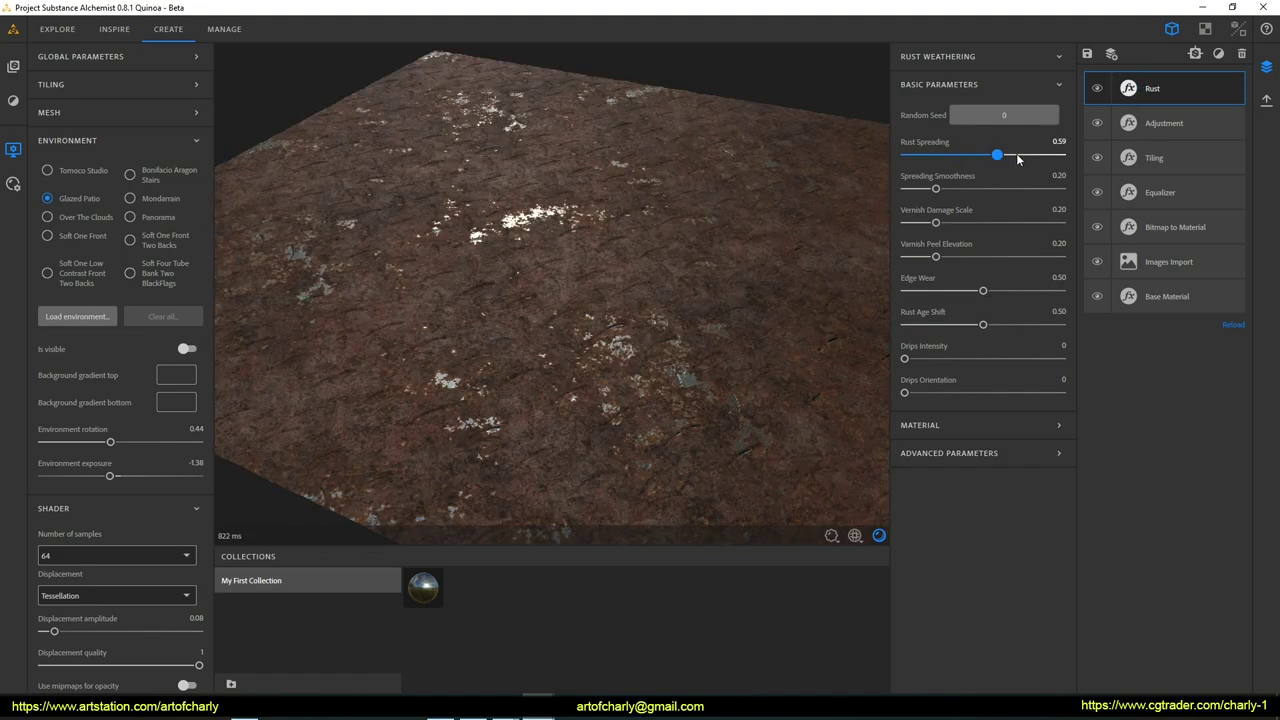
pyautogui.moveTo(1015, 158); pyautogui.dragTo(940, 158)
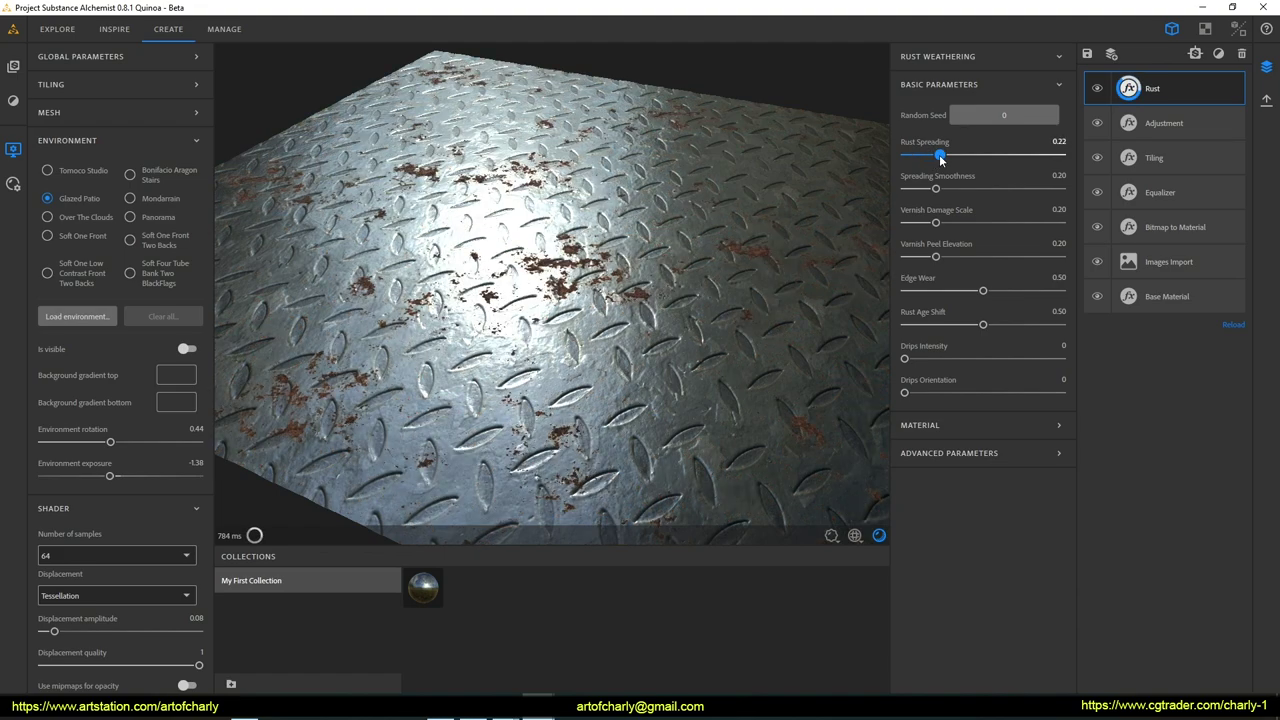
pyautogui.moveTo(936, 189)
pyautogui.mouseDown()
pyautogui.moveTo(1060, 189)
pyautogui.moveTo(879, 202)
pyautogui.mouseUp()
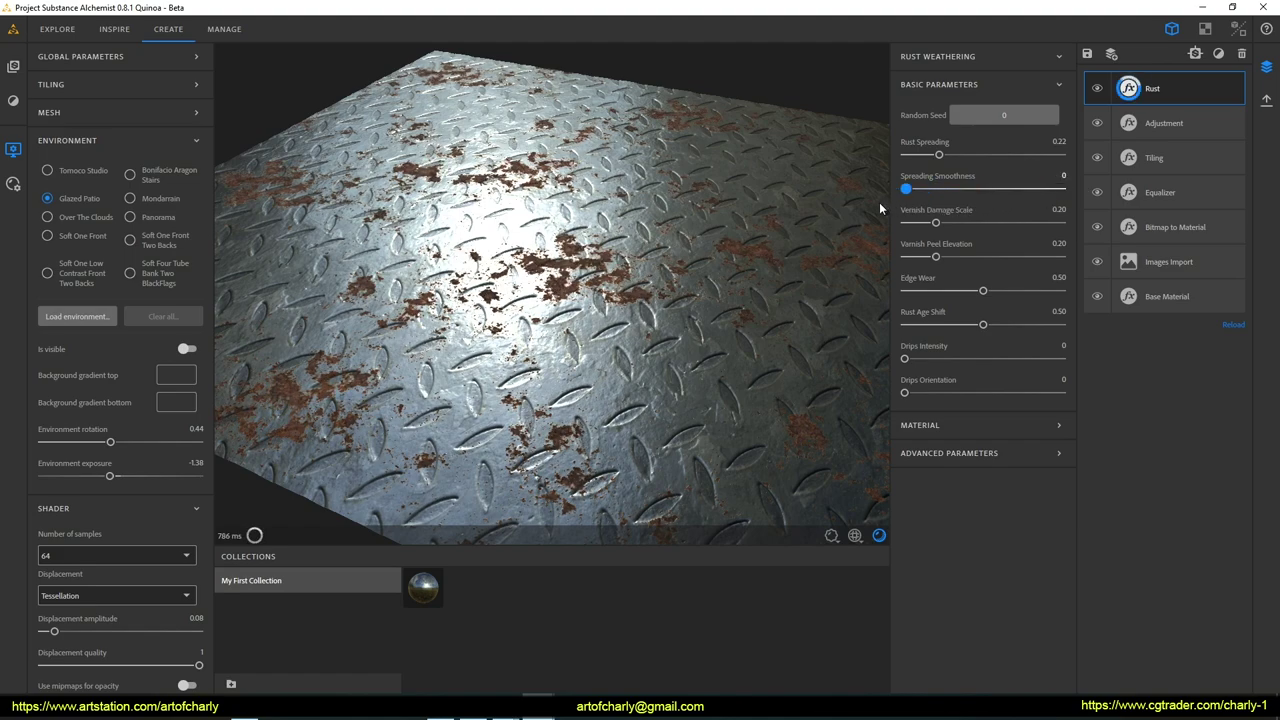
pyautogui.click(994, 189)
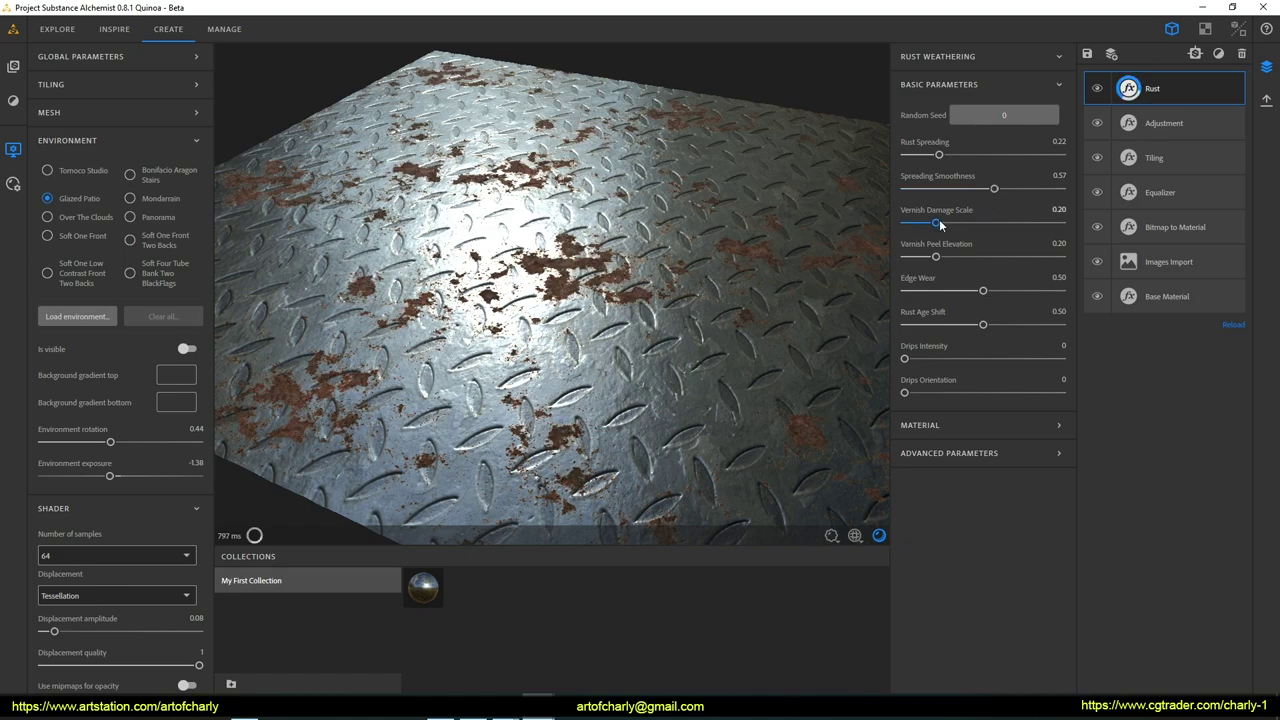
# Step: Set Varnish Damage Scale 0.34, Peel Elevation 0.62, Edge Wear 0.41 and Age Shift 0.58
pyautogui.moveTo(937, 224); pyautogui.dragTo(1034, 220)
pyautogui.moveTo(936, 256)
pyautogui.mouseDown()
pyautogui.moveTo(1027, 254)
pyautogui.moveTo(1004, 256)
pyautogui.mouseUp()
pyautogui.moveTo(665, 222); pyautogui.dragTo(642, 355)
pyautogui.moveTo(642, 350)
pyautogui.keyDown('shift'); pyautogui.mouseDown(button='right')
pyautogui.moveTo(504, 336)
pyautogui.moveTo(636, 280)
pyautogui.mouseUp(button='right'); pyautogui.keyUp('shift')
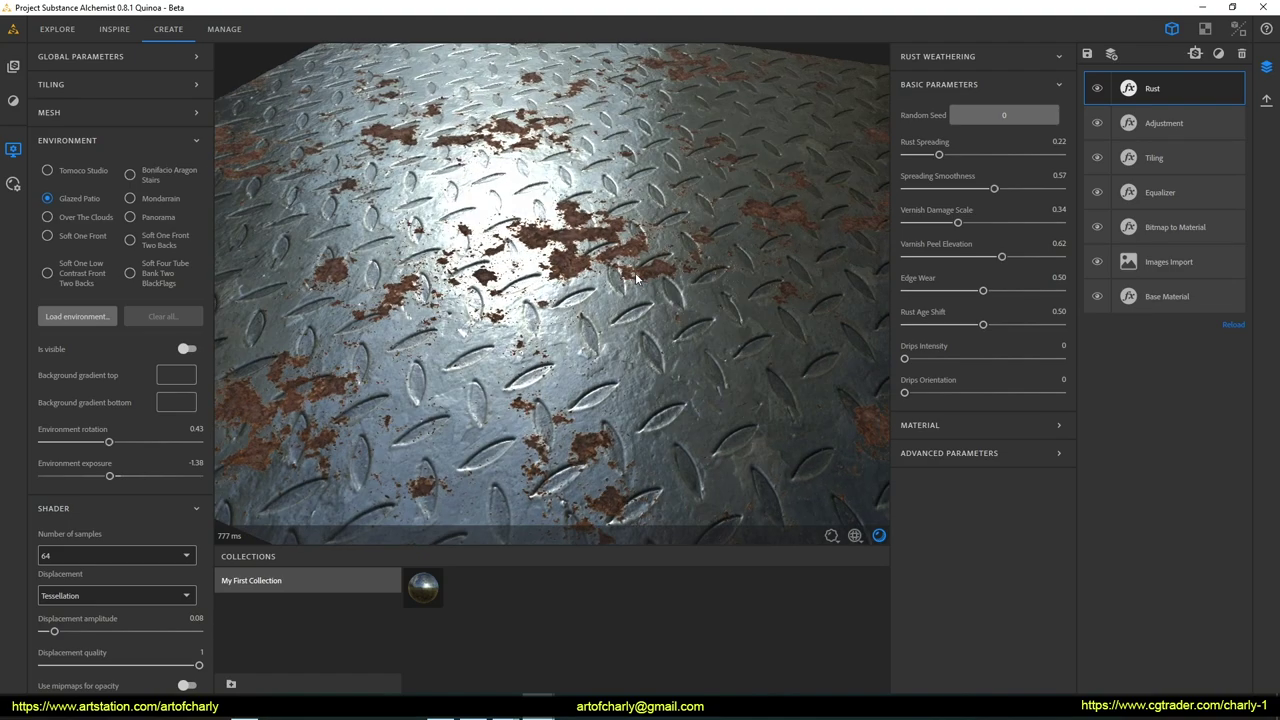
pyautogui.moveTo(636, 280); pyautogui.dragTo(757, 276)
pyautogui.moveTo(987, 295)
pyautogui.mouseDown()
pyautogui.moveTo(1046, 295)
pyautogui.moveTo(936, 295)
pyautogui.moveTo(969, 292)
pyautogui.mouseUp()
pyautogui.moveTo(983, 325)
pyautogui.mouseDown()
pyautogui.moveTo(1052, 326)
pyautogui.moveTo(997, 327)
pyautogui.mouseUp()
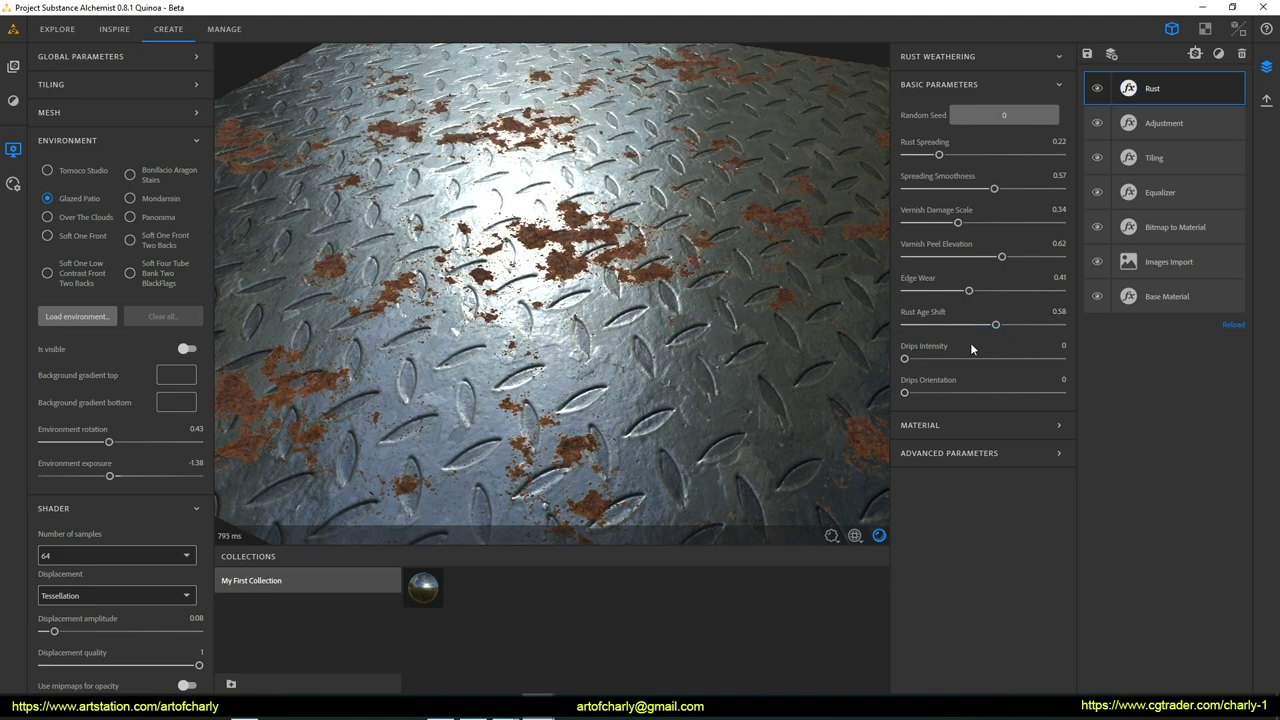
# Step: Try several rust drip amounts, then cut Drips back to a faint 0.06
pyautogui.moveTo(904, 358)
pyautogui.mouseDown()
pyautogui.moveTo(1047, 362)
pyautogui.moveTo(998, 360)
pyautogui.mouseUp()
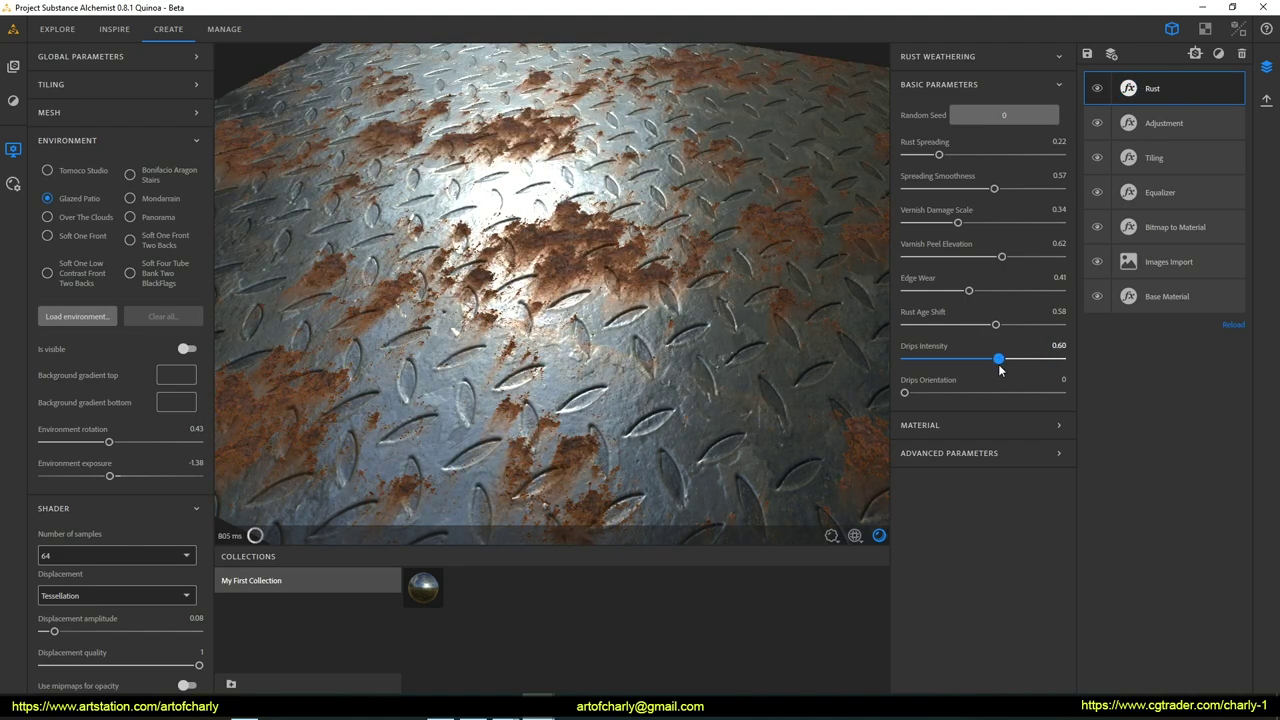
pyautogui.moveTo(823, 334); pyautogui.dragTo(719, 298)
pyautogui.moveTo(998, 358)
pyautogui.mouseDown()
pyautogui.moveTo(907, 358)
pyautogui.moveTo(1073, 360)
pyautogui.mouseUp()
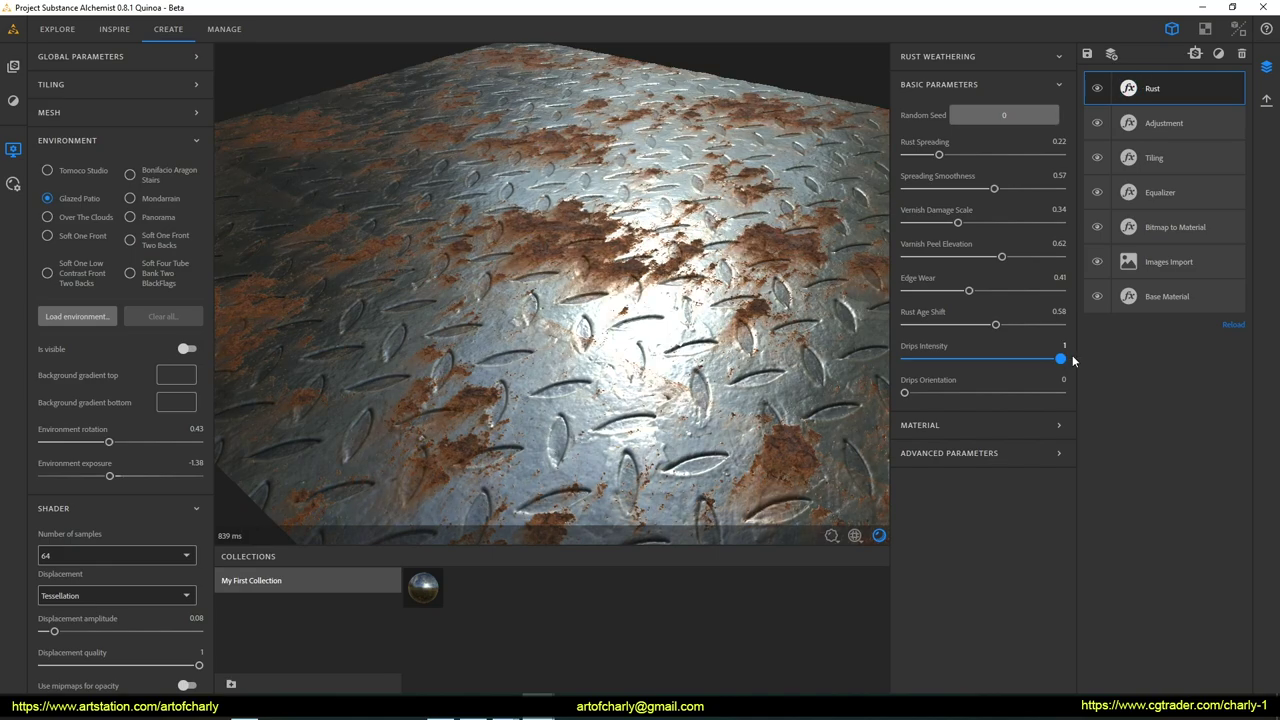
pyautogui.moveTo(607, 271)
pyautogui.mouseDown()
pyautogui.moveTo(680, 282)
pyautogui.moveTo(621, 262)
pyautogui.mouseUp()
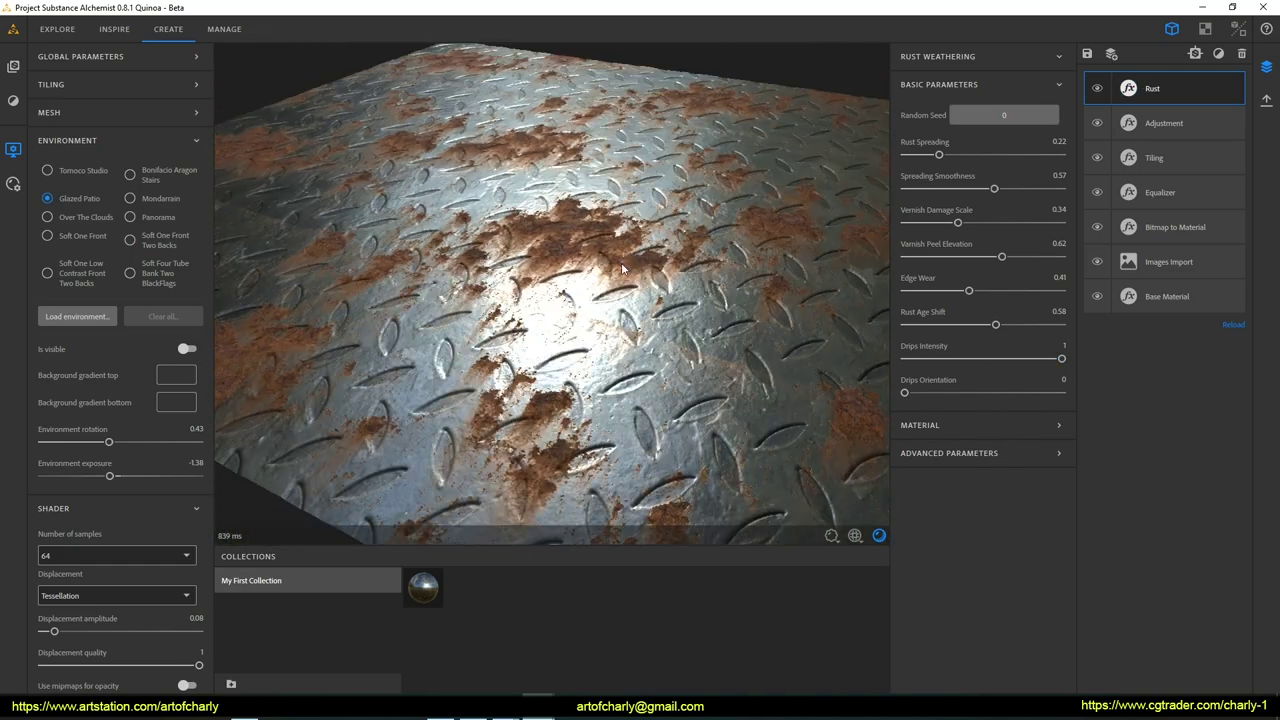
pyautogui.moveTo(988, 362)
pyautogui.mouseDown()
pyautogui.moveTo(915, 361)
pyautogui.moveTo(1022, 366)
pyautogui.moveTo(1055, 393)
pyautogui.moveTo(1012, 394)
pyautogui.mouseUp()
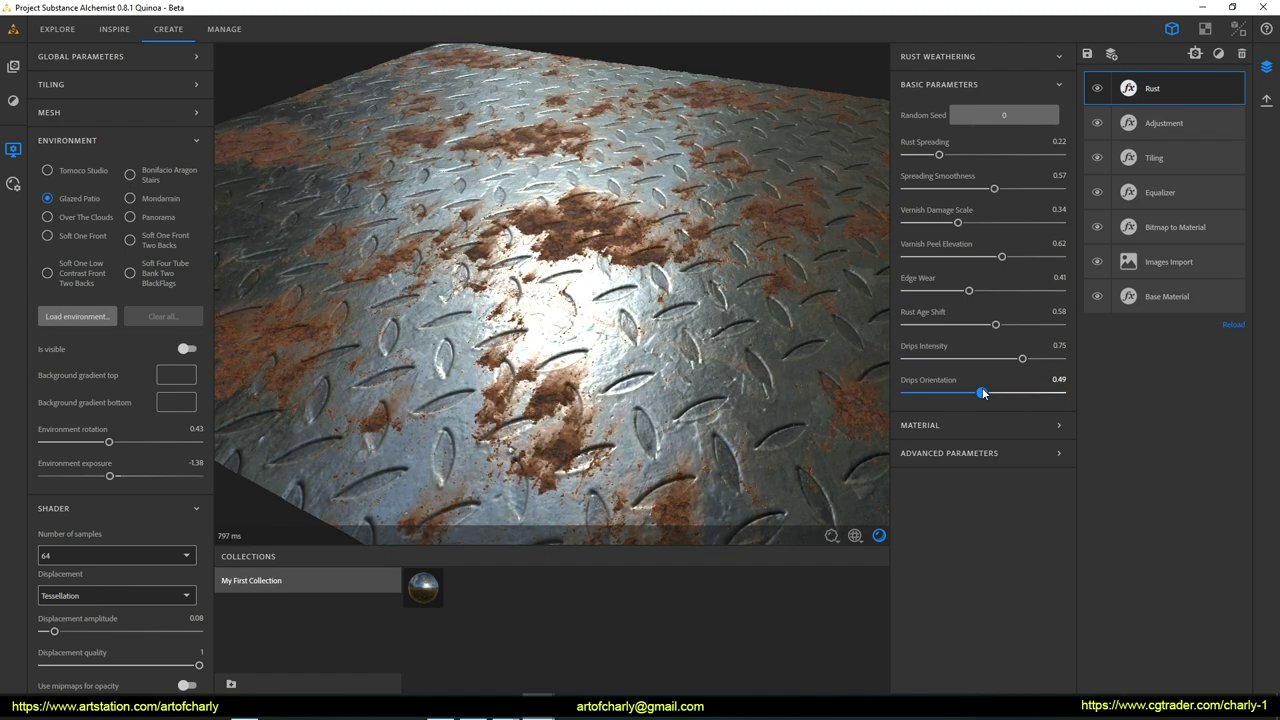
pyautogui.moveTo(1000, 359); pyautogui.dragTo(908, 360)
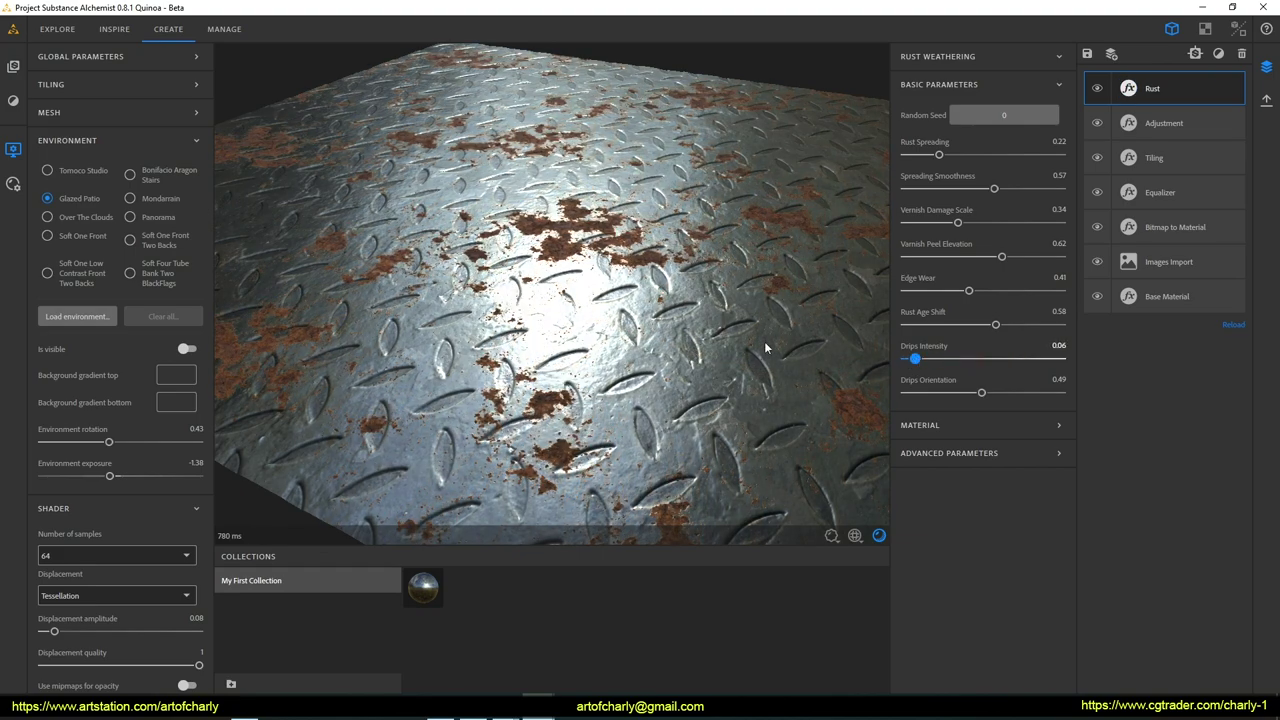
pyautogui.moveTo(635, 303)
pyautogui.mouseDown()
pyautogui.moveTo(607, 323)
pyautogui.moveTo(581, 304)
pyautogui.moveTo(623, 341)
pyautogui.moveTo(651, 337)
pyautogui.mouseUp()
# Step: Enable the Rust layer's advanced parameters and raise AO Intensity from 0.10 to 0.25
pyautogui.click(965, 455)
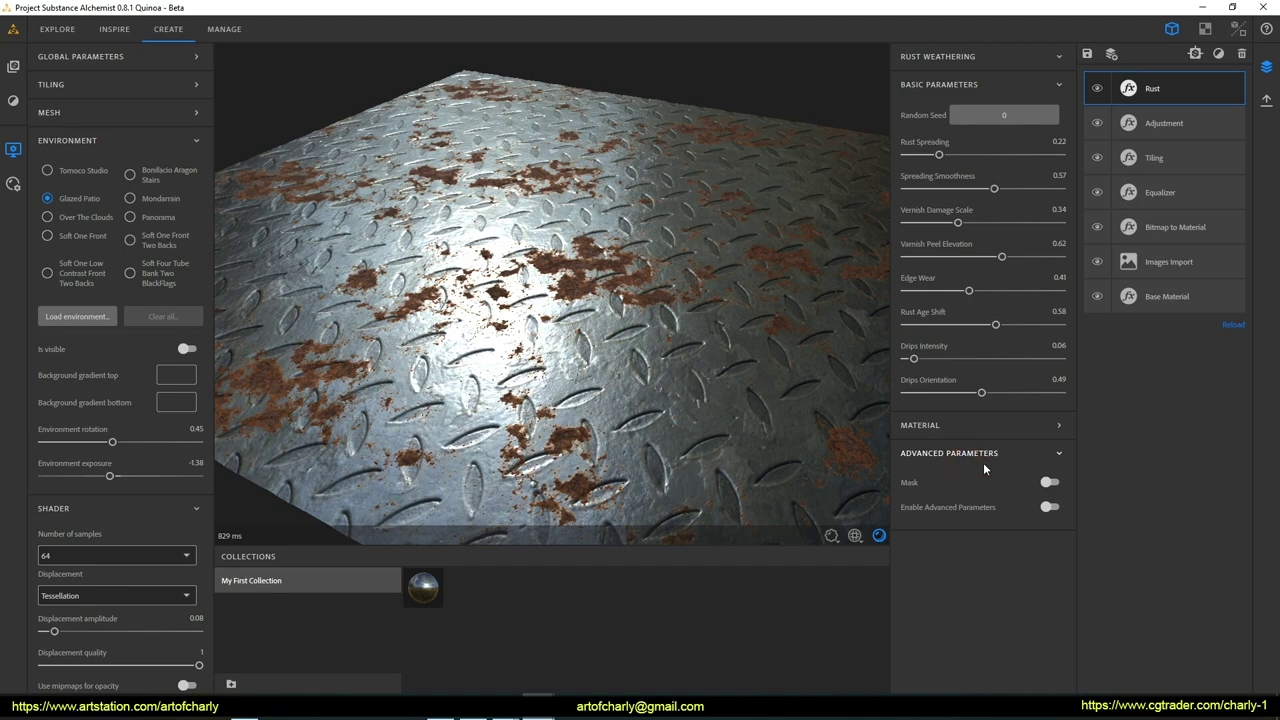
pyautogui.click(1050, 482)
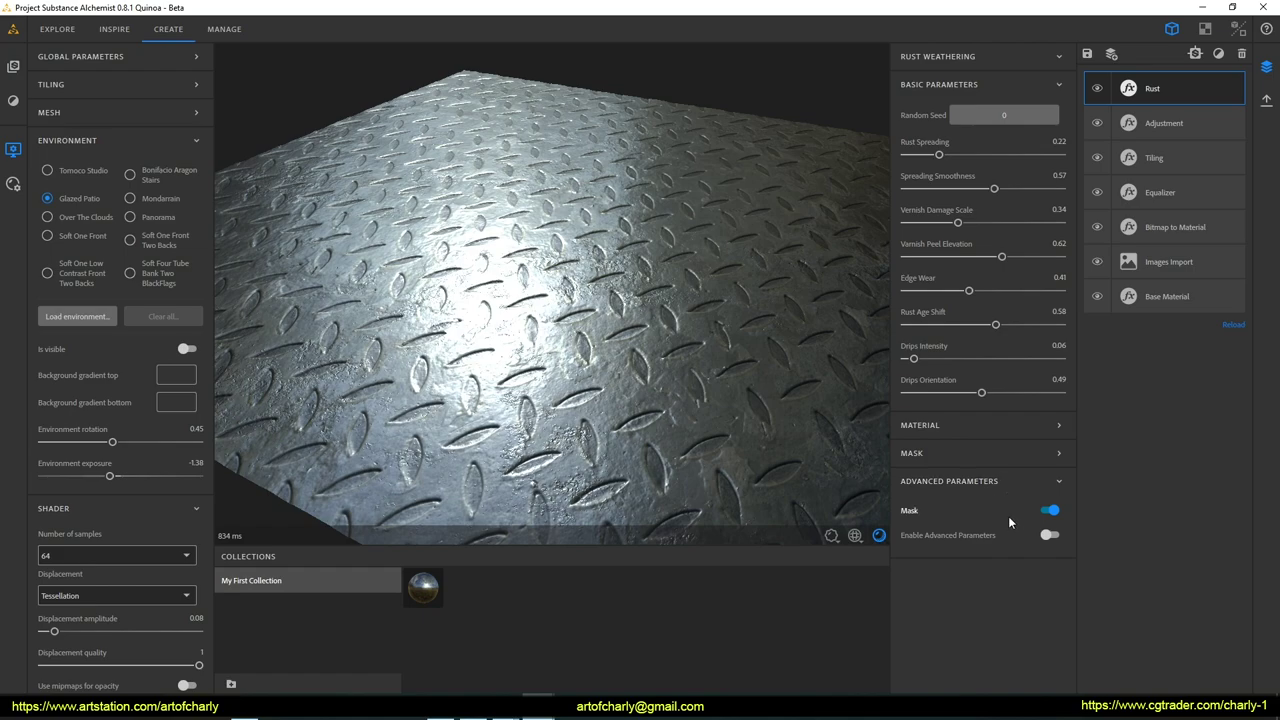
pyautogui.click(958, 456)
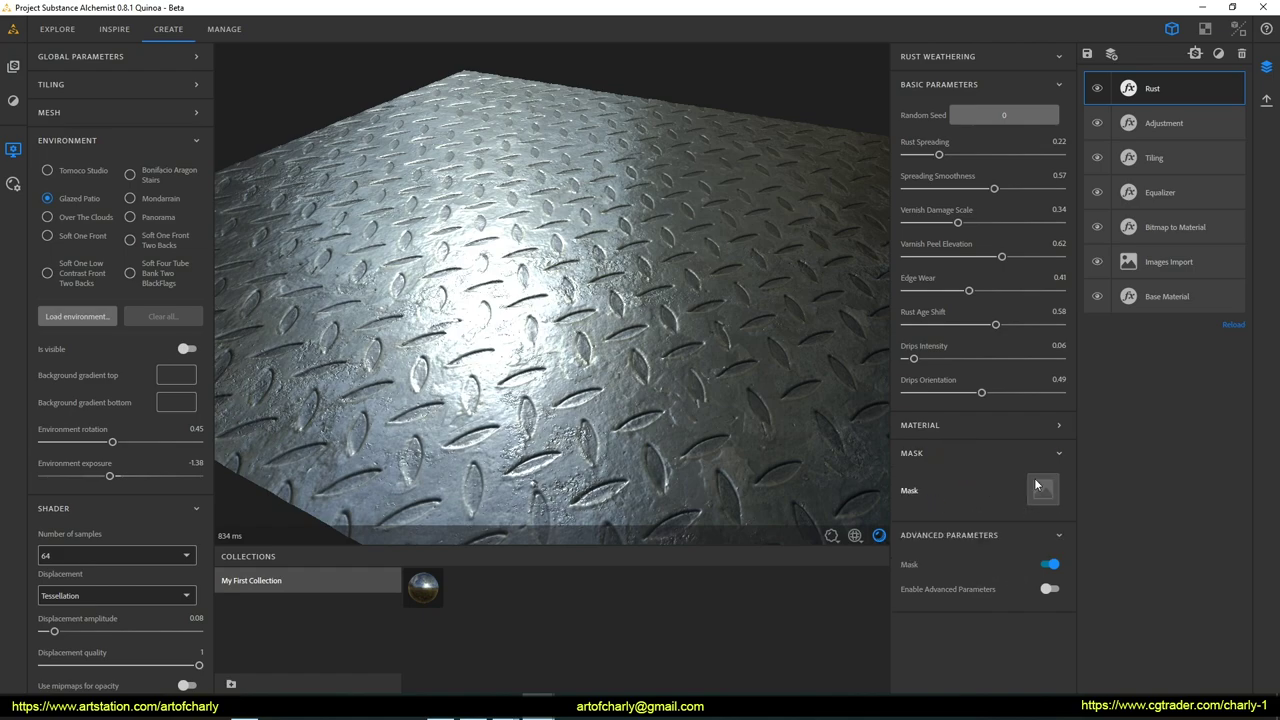
pyautogui.click(1049, 564)
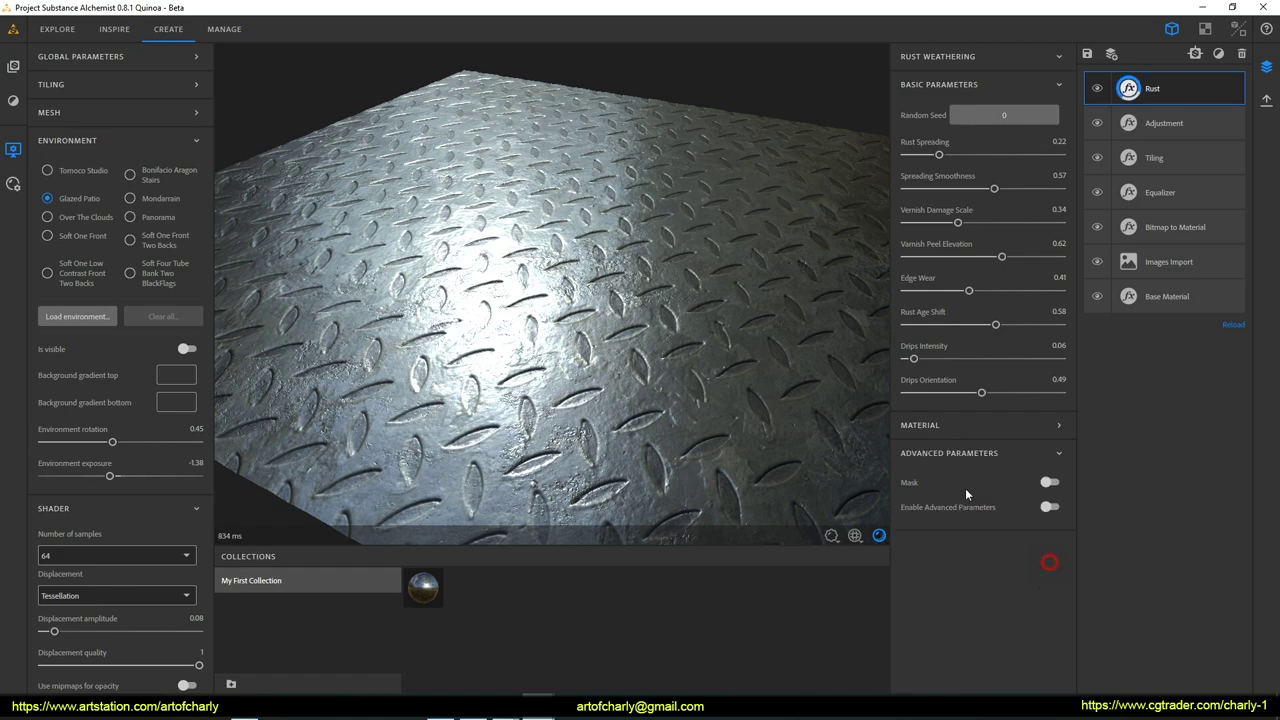
pyautogui.click(1049, 507)
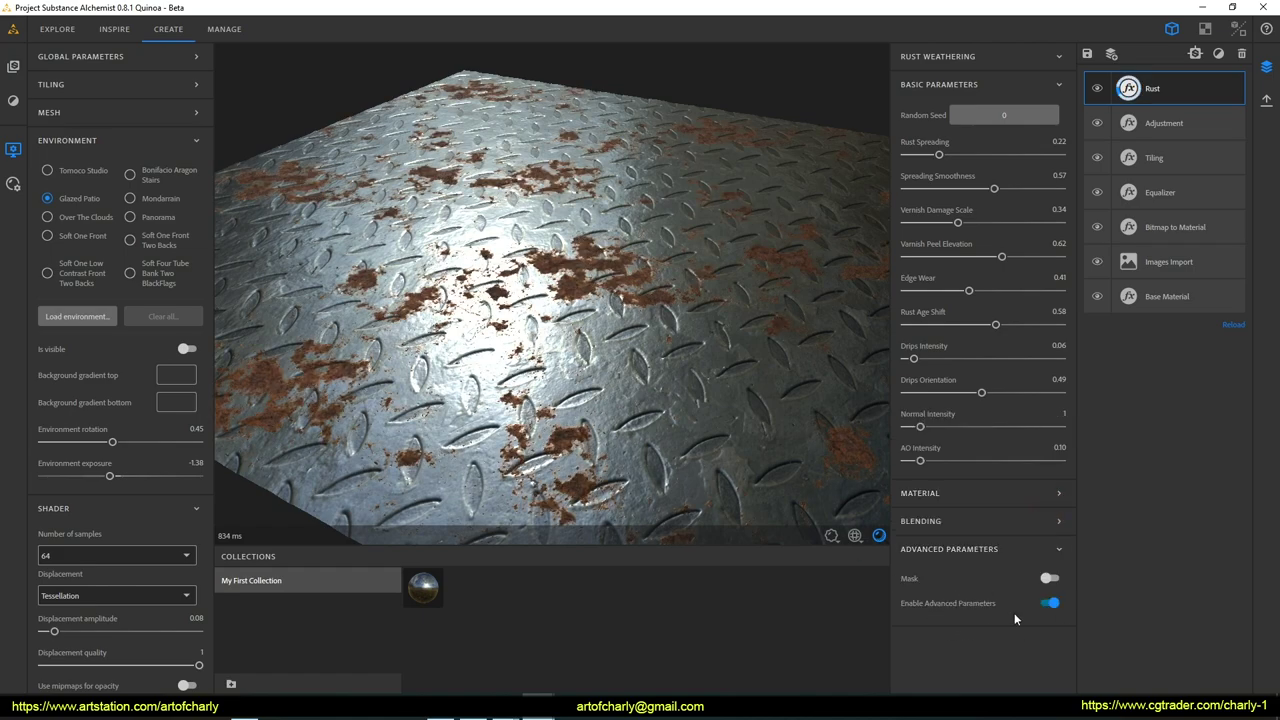
pyautogui.click(1049, 603)
pyautogui.click(1048, 507)
pyautogui.click(1046, 601)
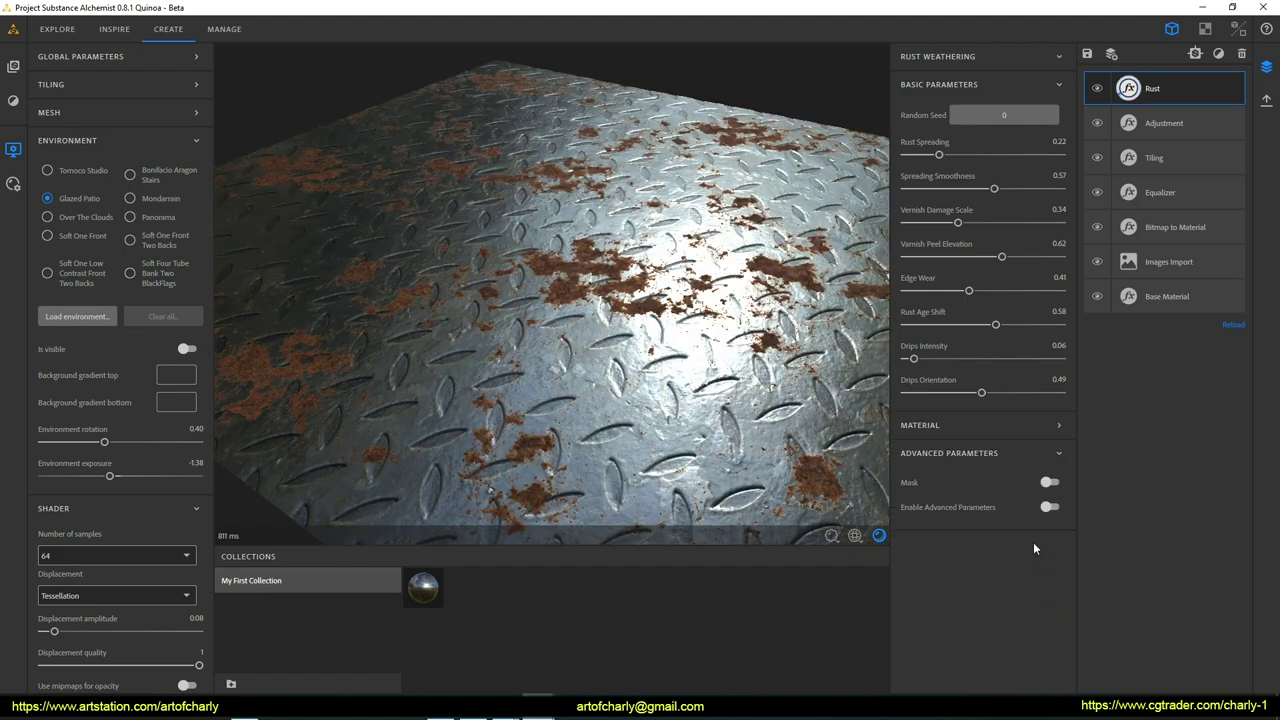
pyautogui.click(1049, 508)
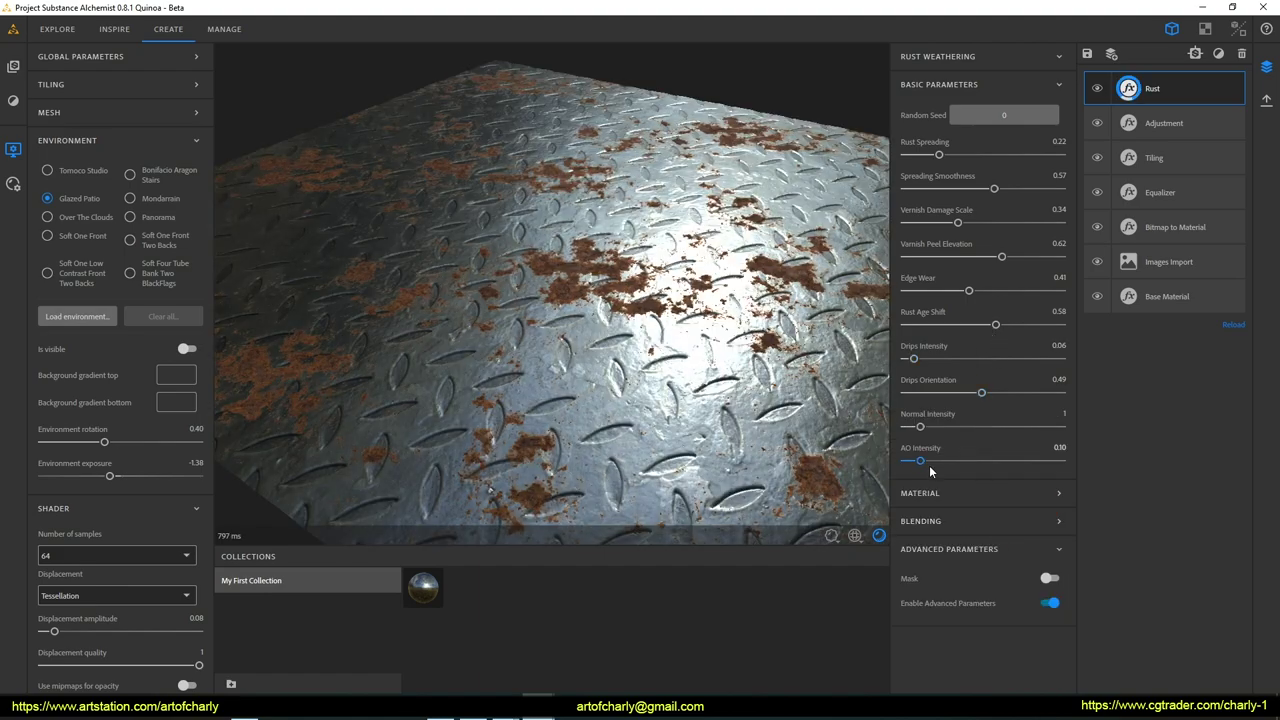
pyautogui.moveTo(922, 461); pyautogui.dragTo(946, 467)
# Step: Test the Blending Diffuse Intensity slider, restore it to 1, and split into 3D/2D views
pyautogui.click(955, 522)
pyautogui.scroll(-3, 992, 515)
pyautogui.scroll(-1, 1027, 386)
pyautogui.click(1028, 384)
pyautogui.moveTo(972, 389); pyautogui.dragTo(1072, 385)
pyautogui.moveTo(1014, 552)
pyautogui.mouseDown()
pyautogui.moveTo(922, 557)
pyautogui.moveTo(1062, 552)
pyautogui.mouseUp()
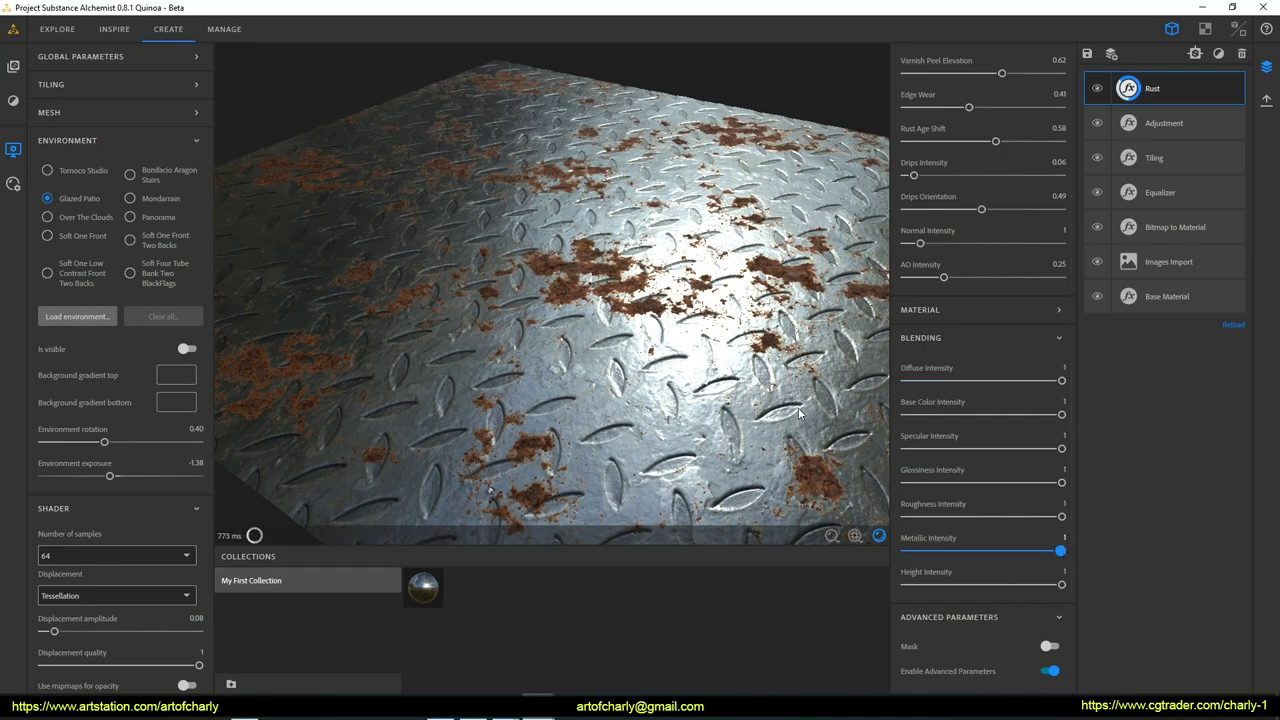
pyautogui.press('F1')
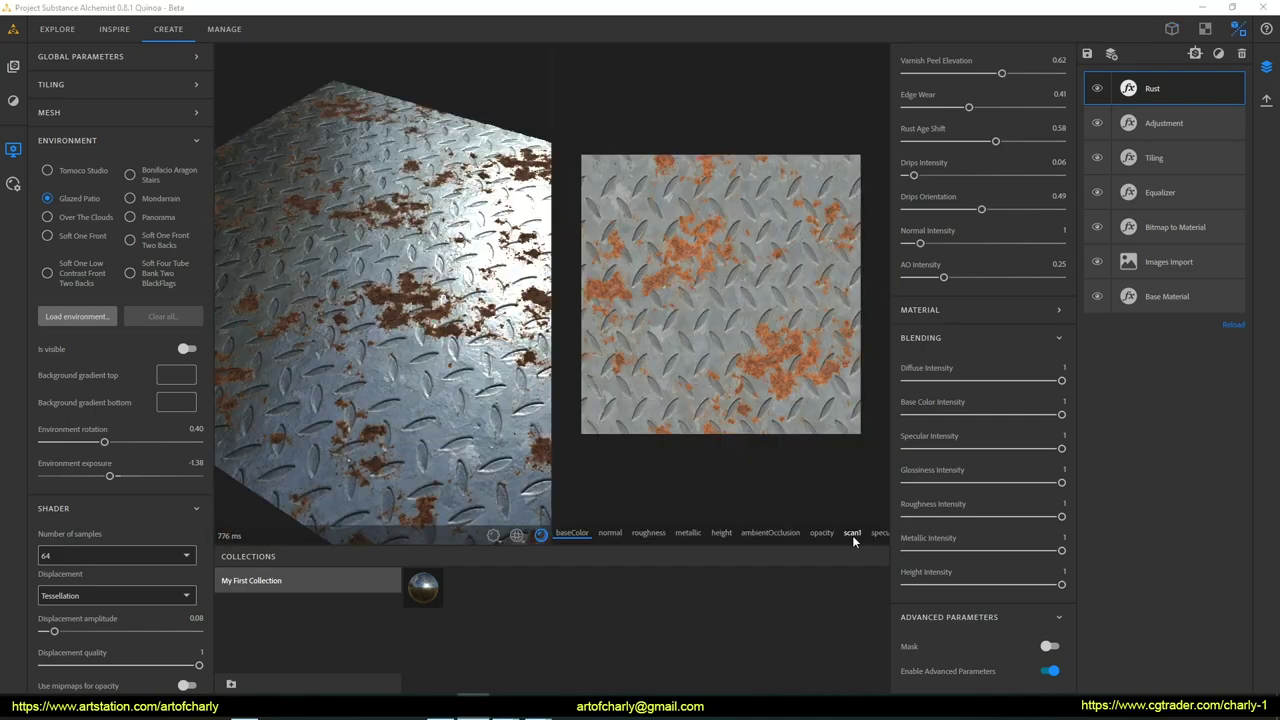
# Step: Show the scan1 texture in the 2D panel beside the 3D preview
pyautogui.click(852, 533)
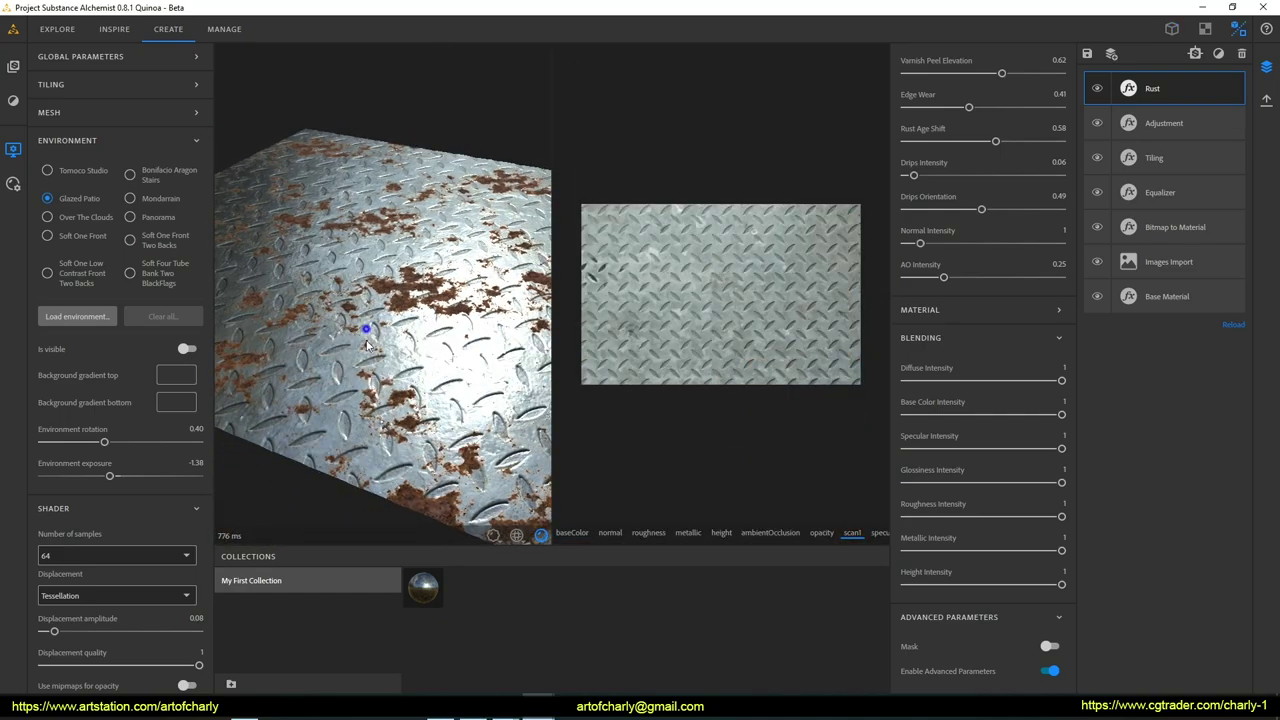
pyautogui.moveTo(328, 365); pyautogui.dragTo(370, 440)
pyautogui.scroll(2, 730, 368)
pyautogui.scroll(3, 730, 368)
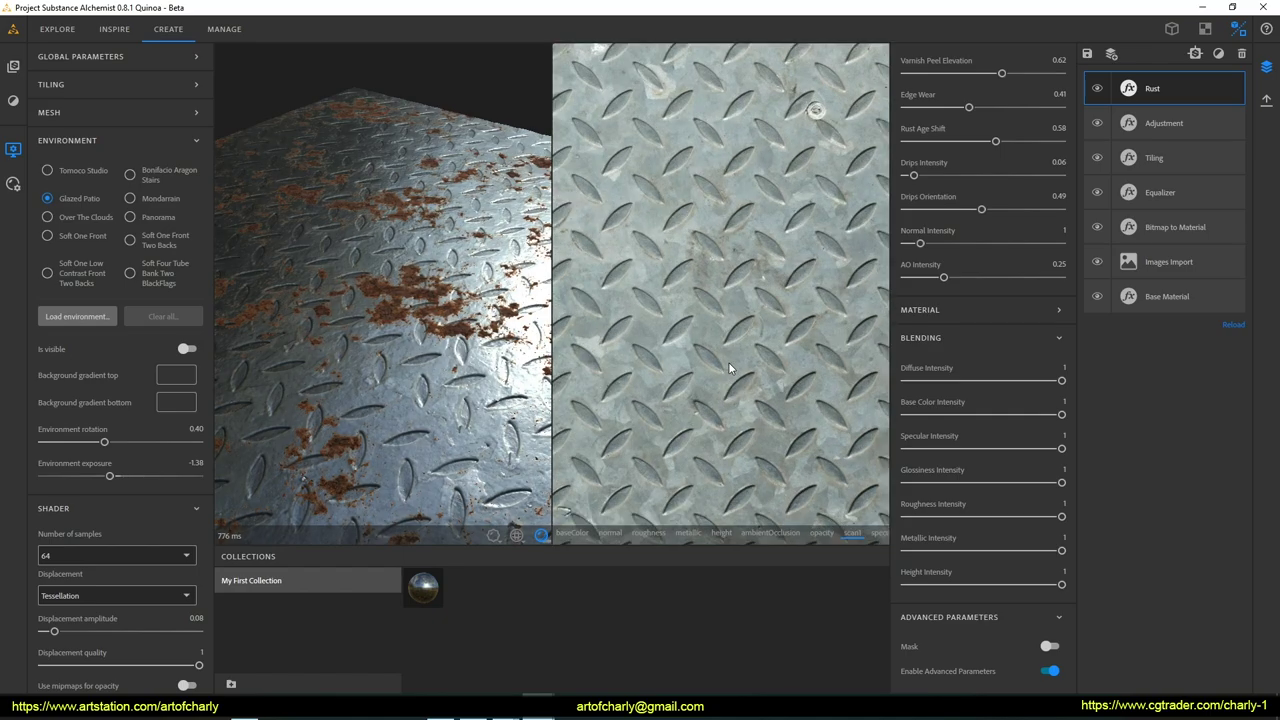
pyautogui.moveTo(405, 447)
pyautogui.mouseDown()
pyautogui.moveTo(418, 443)
pyautogui.moveTo(417, 300)
pyautogui.moveTo(400, 343)
pyautogui.moveTo(443, 423)
pyautogui.moveTo(432, 450)
pyautogui.mouseUp()
# Step: Lower the Bitmap to Material Roughness Base Value to about 0.48
pyautogui.click(1175, 227)
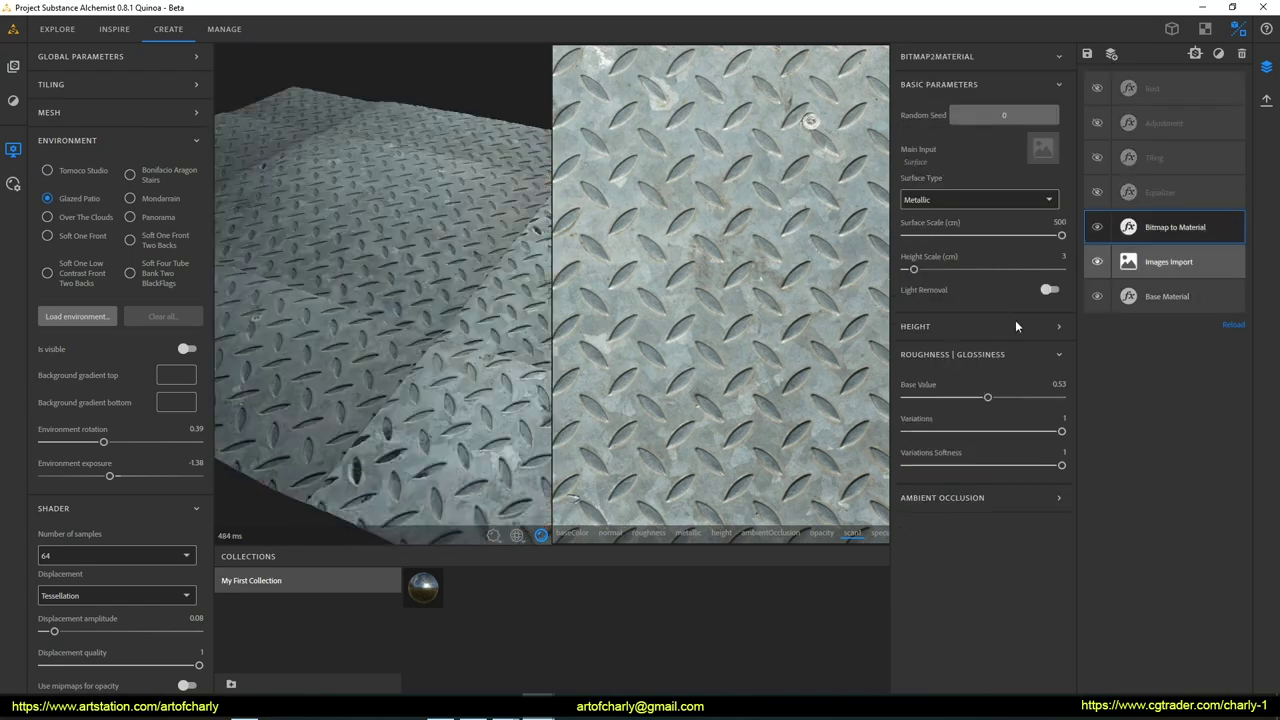
pyautogui.moveTo(992, 398)
pyautogui.mouseDown()
pyautogui.moveTo(935, 400)
pyautogui.moveTo(980, 392)
pyautogui.mouseUp()
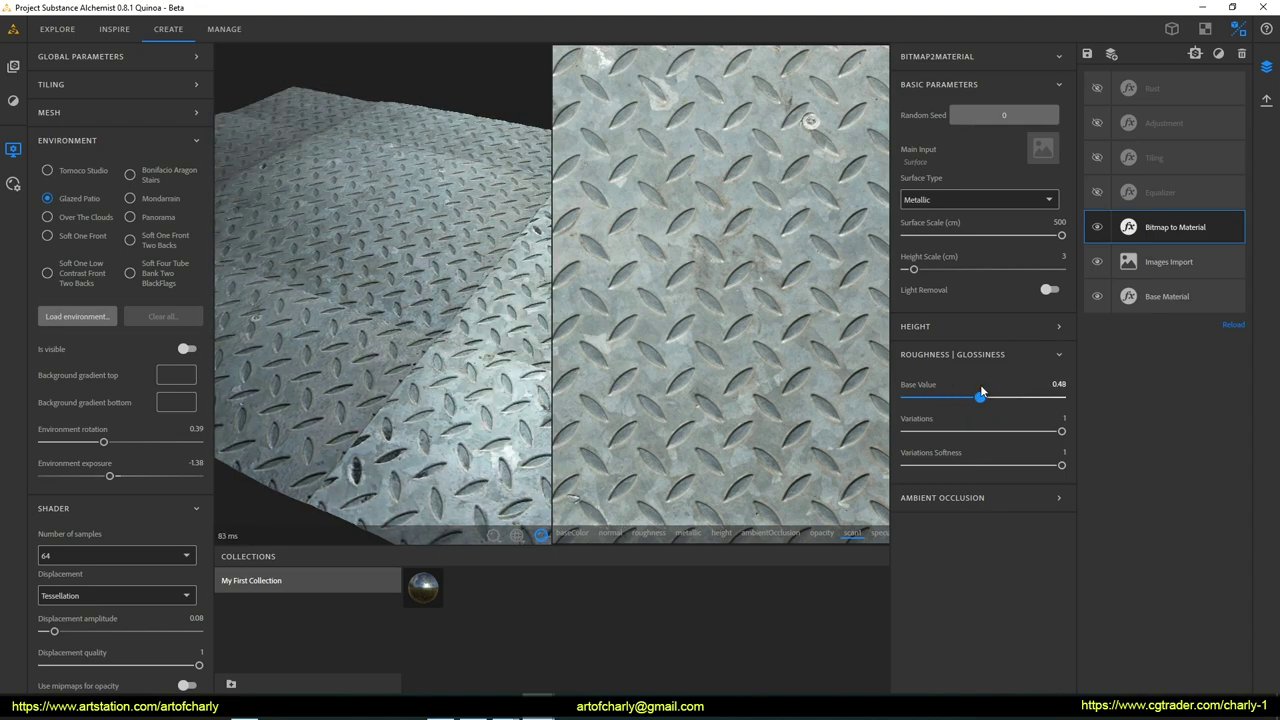
pyautogui.moveTo(397, 343); pyautogui.dragTo(417, 340)
pyautogui.keyDown('shift'); pyautogui.moveTo(417, 343); pyautogui.dragTo(449, 339, button='right'); pyautogui.keyUp('shift')
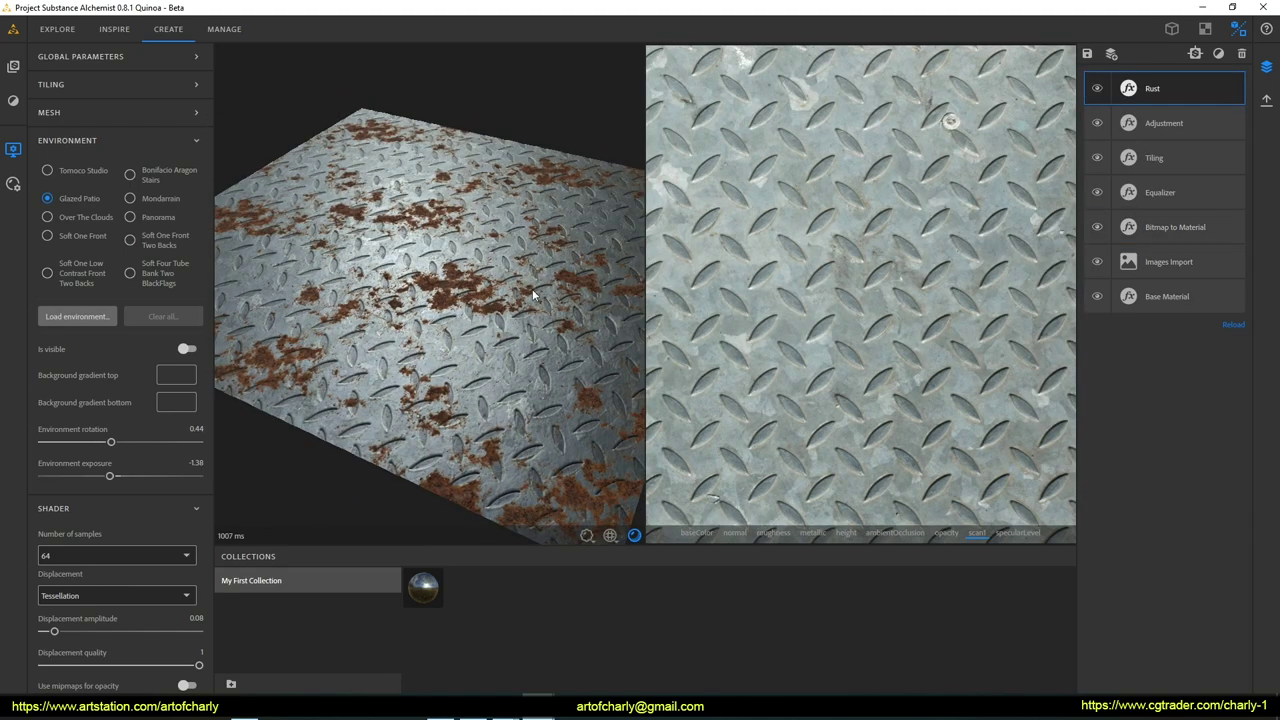
# Step: View normal, roughness, metallic, height, AO, opacity, scan1 and specularLevel maps, then return to baseColor
pyautogui.click(697, 531)
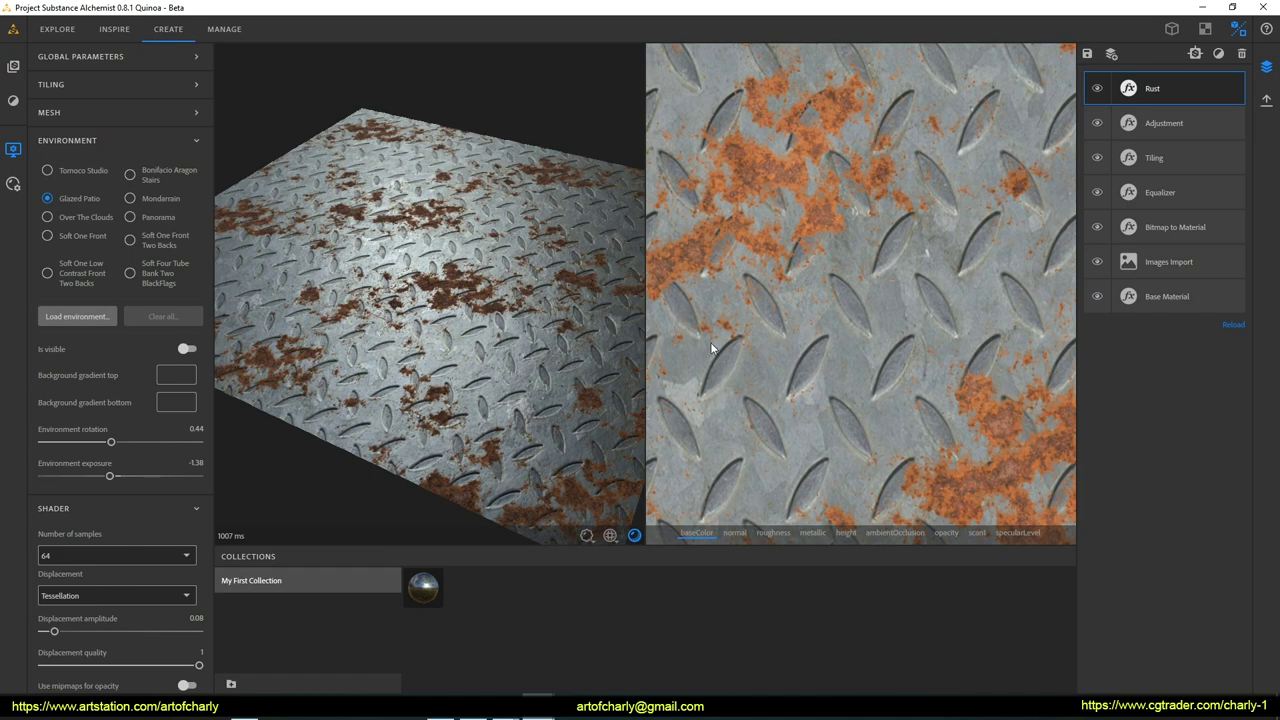
pyautogui.scroll(-5, 707, 339)
pyautogui.scroll(2, 840, 398)
pyautogui.scroll(1, 797, 314)
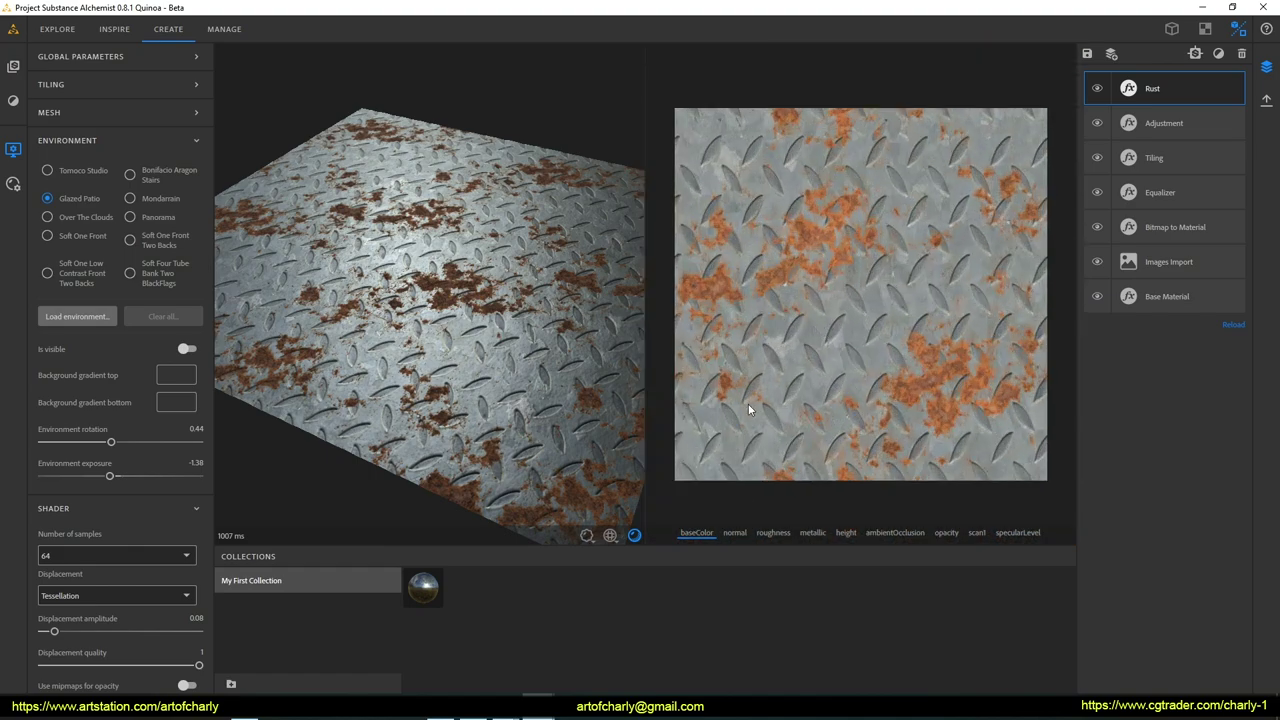
pyautogui.click(740, 534)
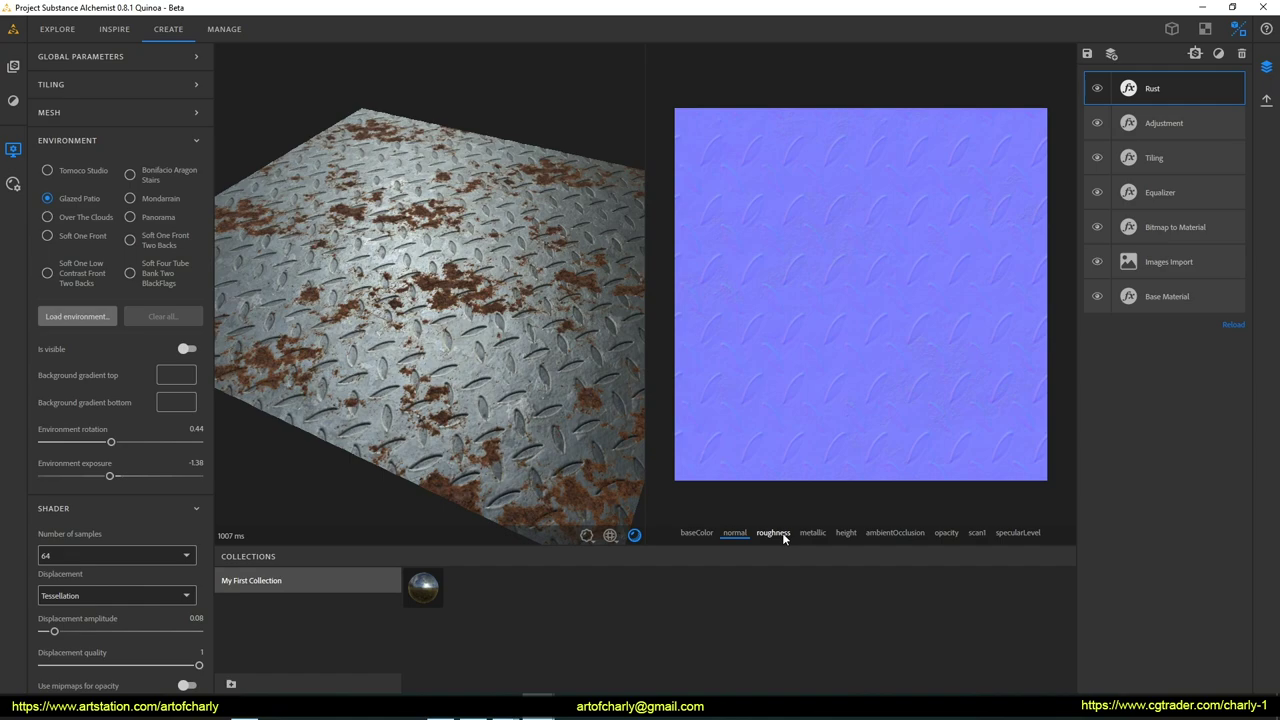
pyautogui.click(782, 533)
pyautogui.click(811, 531)
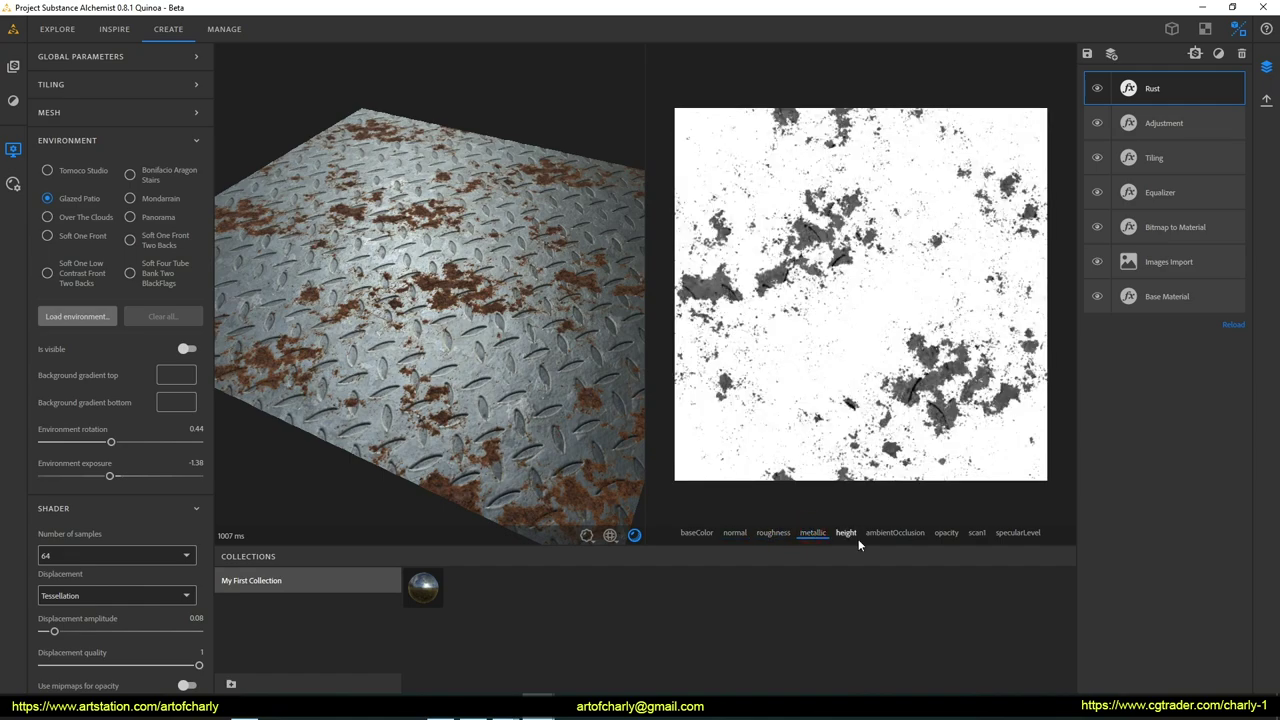
pyautogui.click(843, 533)
pyautogui.click(881, 535)
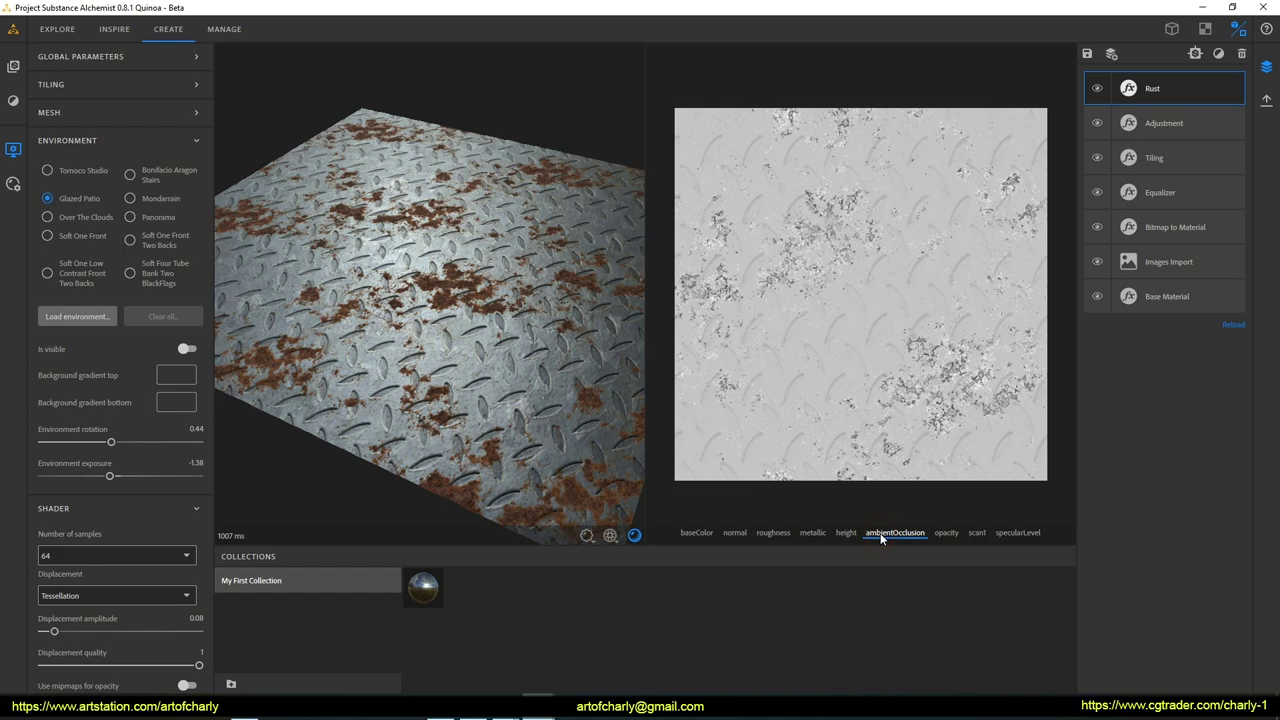
pyautogui.click(936, 533)
pyautogui.click(977, 534)
pyautogui.click(1014, 535)
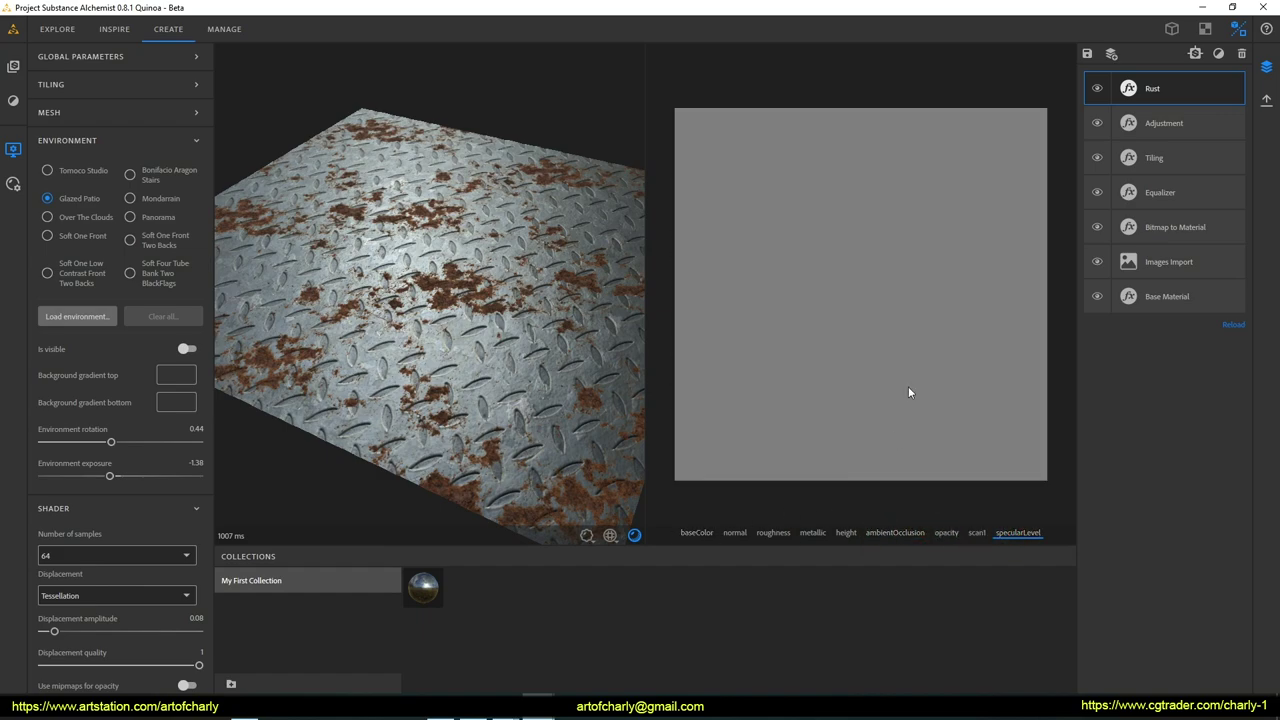
pyautogui.click(702, 533)
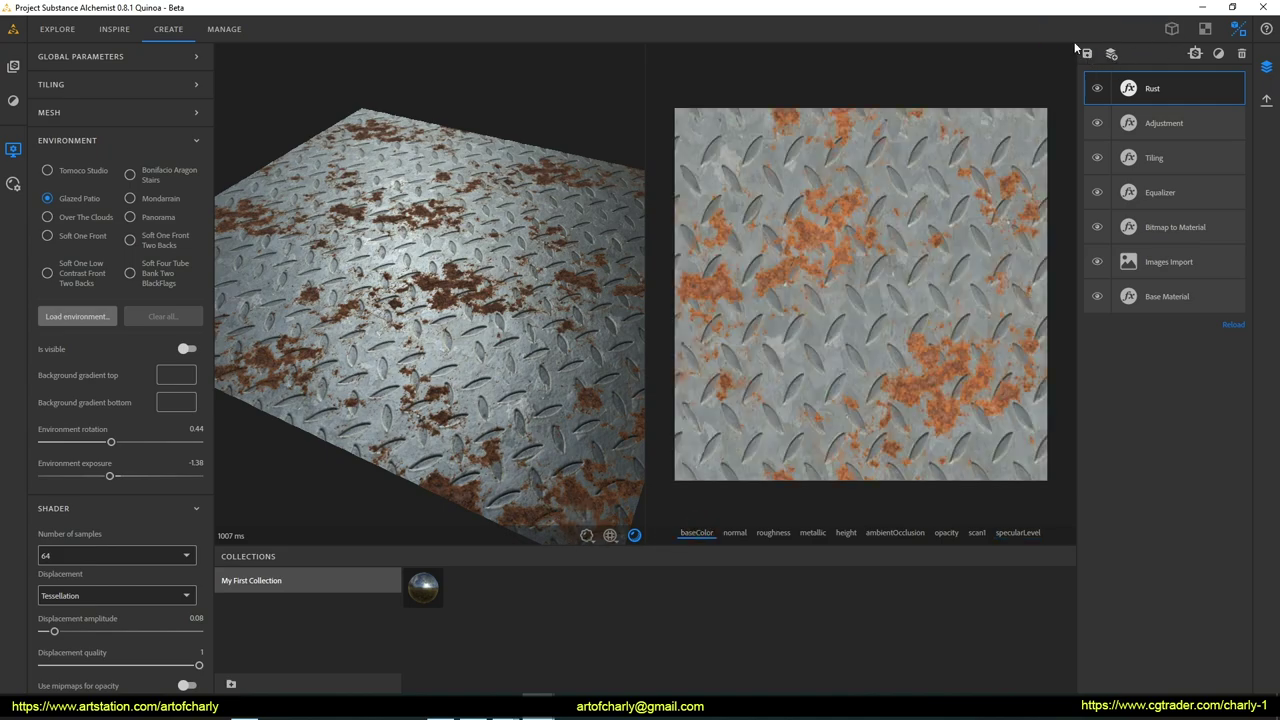
pyautogui.moveTo(1068, 38); pyautogui.dragTo(1090, 44)
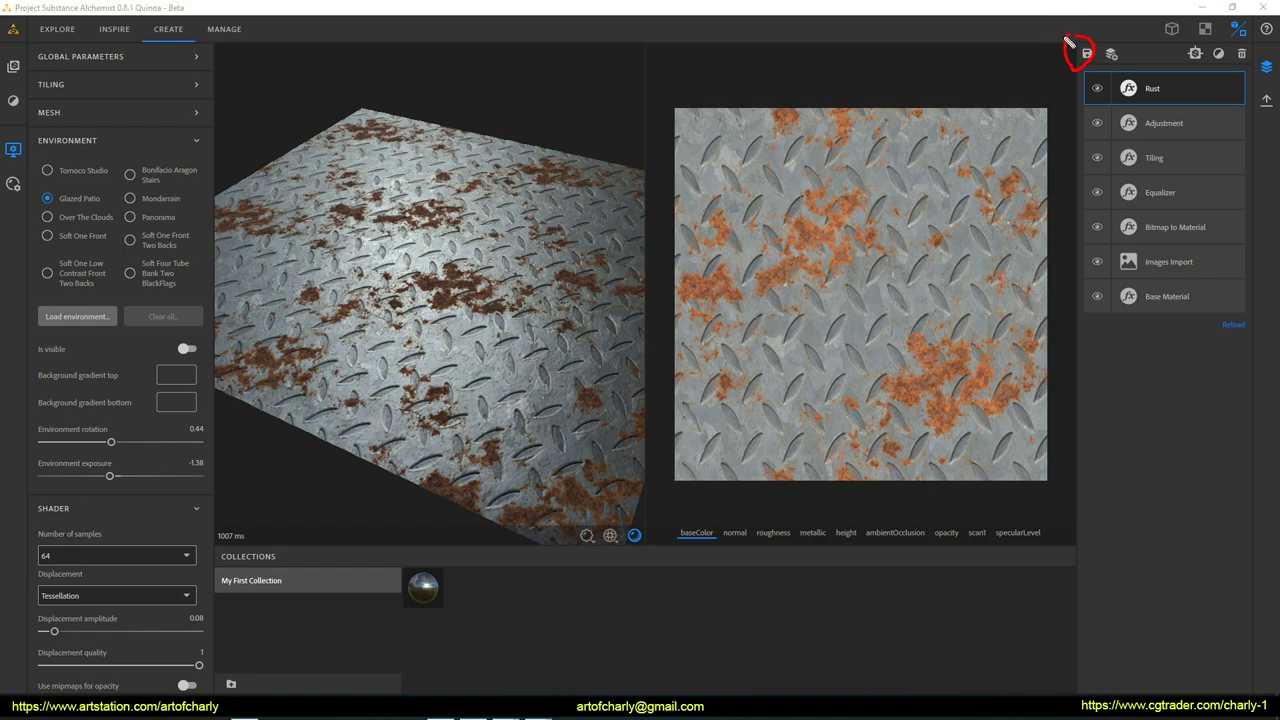
# Step: Save the material as Metal_rust in My First Collection
pyautogui.click(1087, 53)
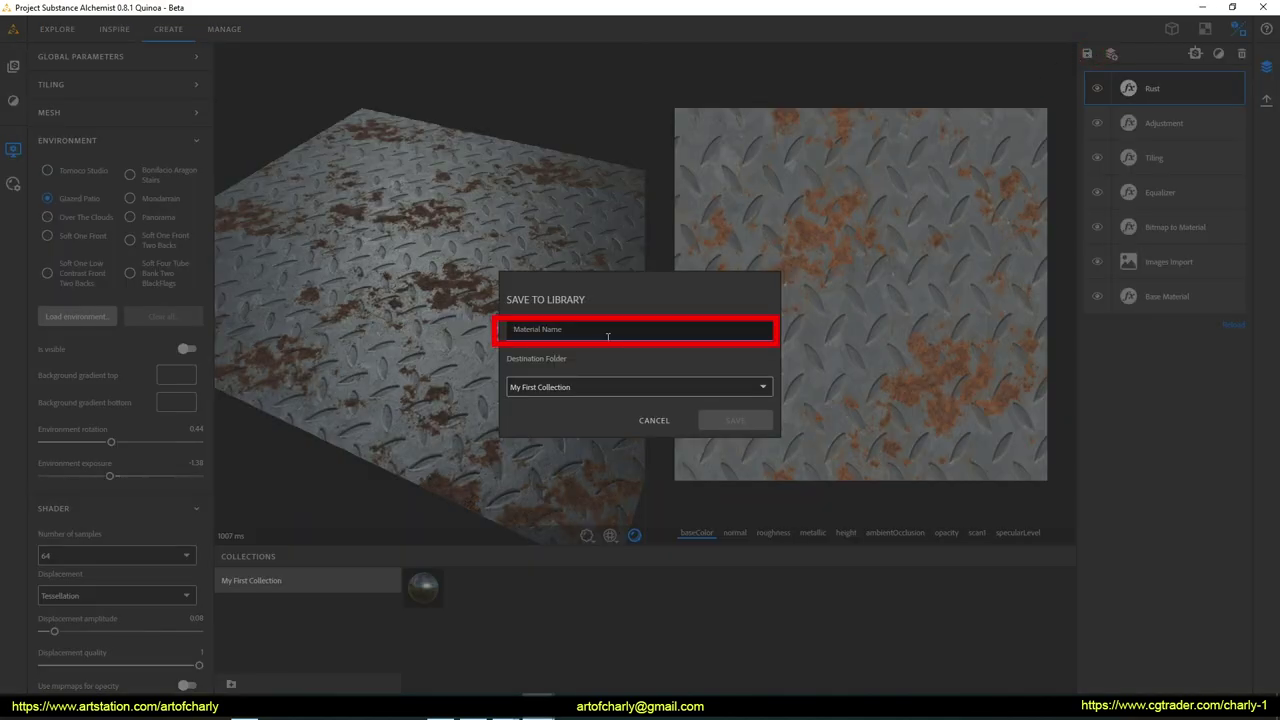
pyautogui.write('Metal_rust')
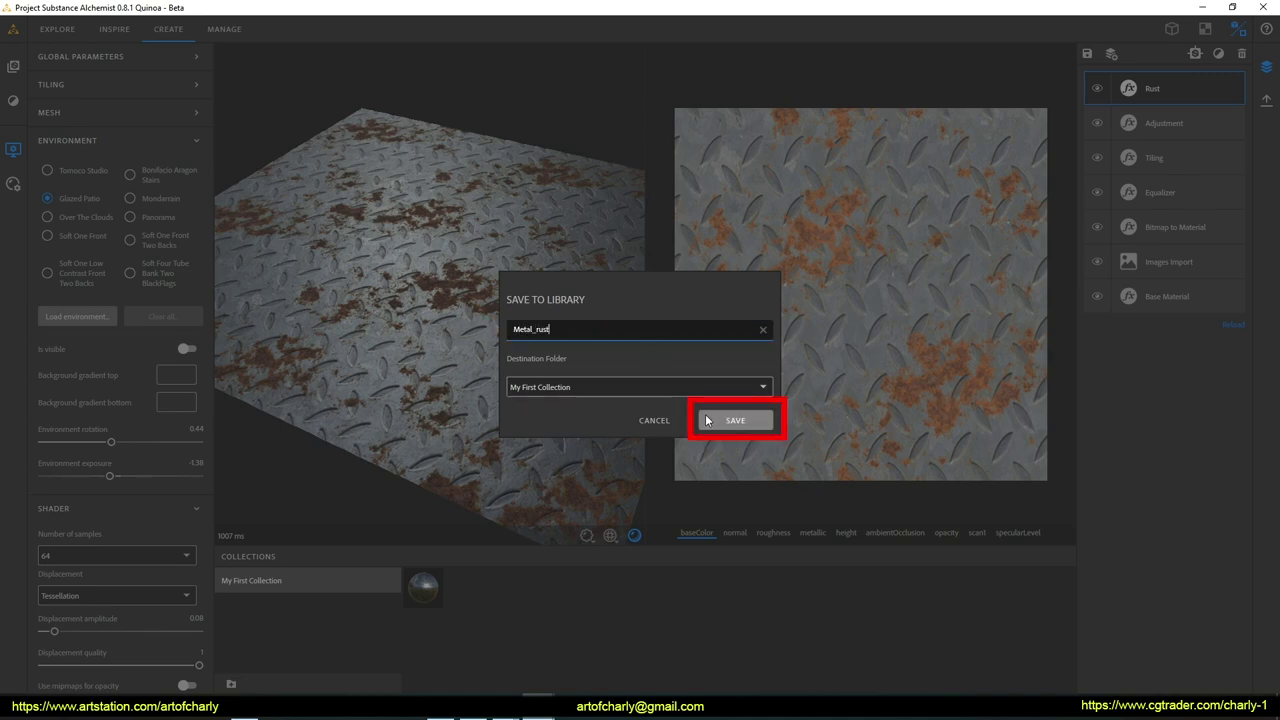
pyautogui.click(727, 421)
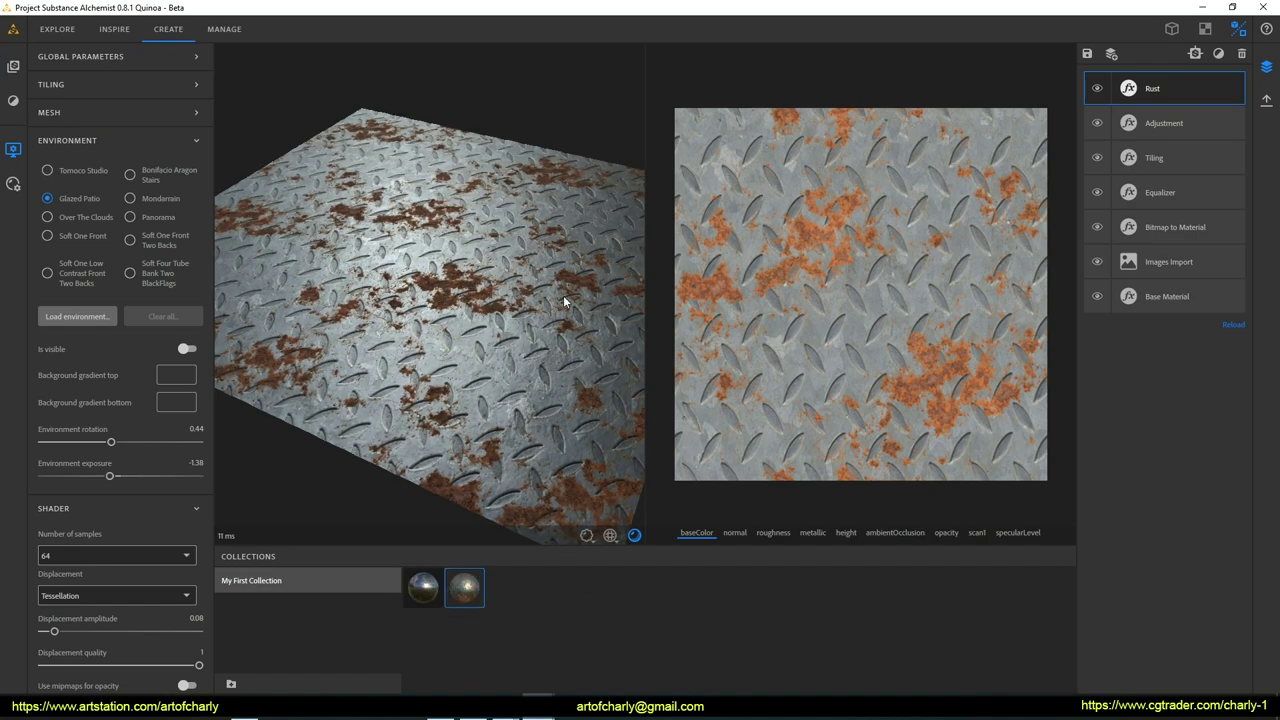
pyautogui.click(1265, 99)
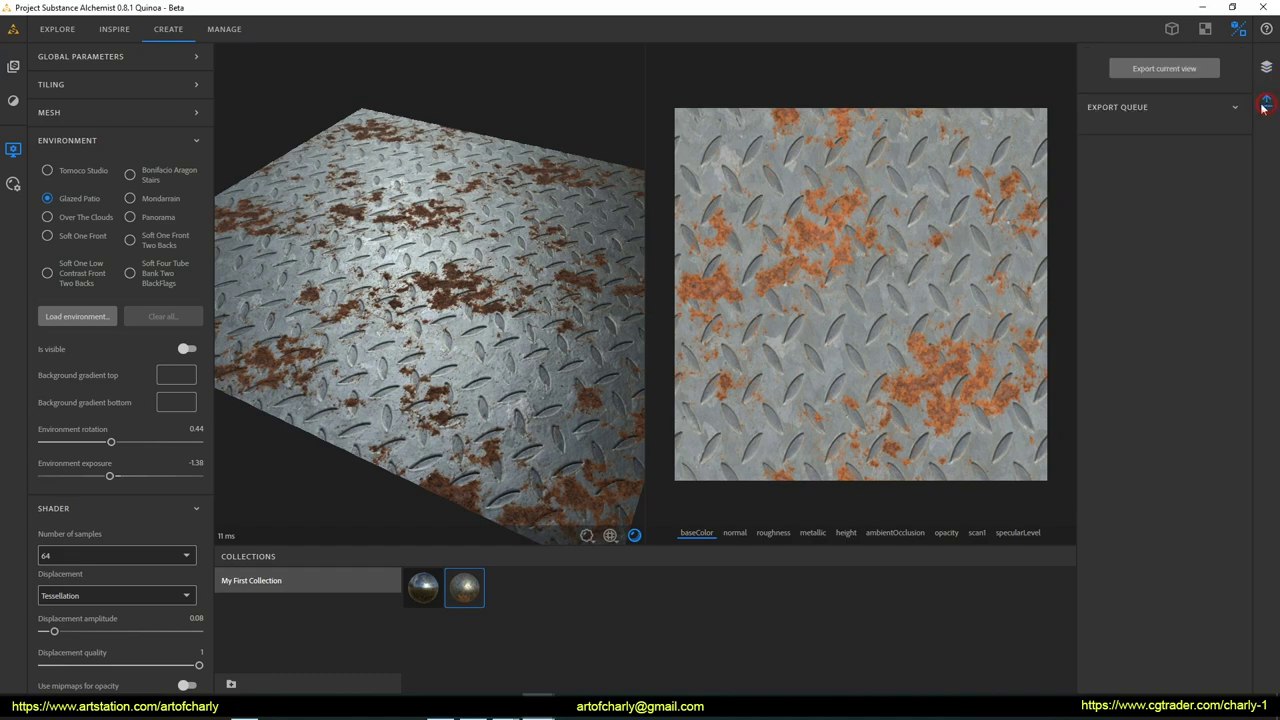
# Step: Export Metal_rust as a 4096 x 4096 .sbsar archive to E:/DESCTOP/test
pyautogui.click(1160, 68)
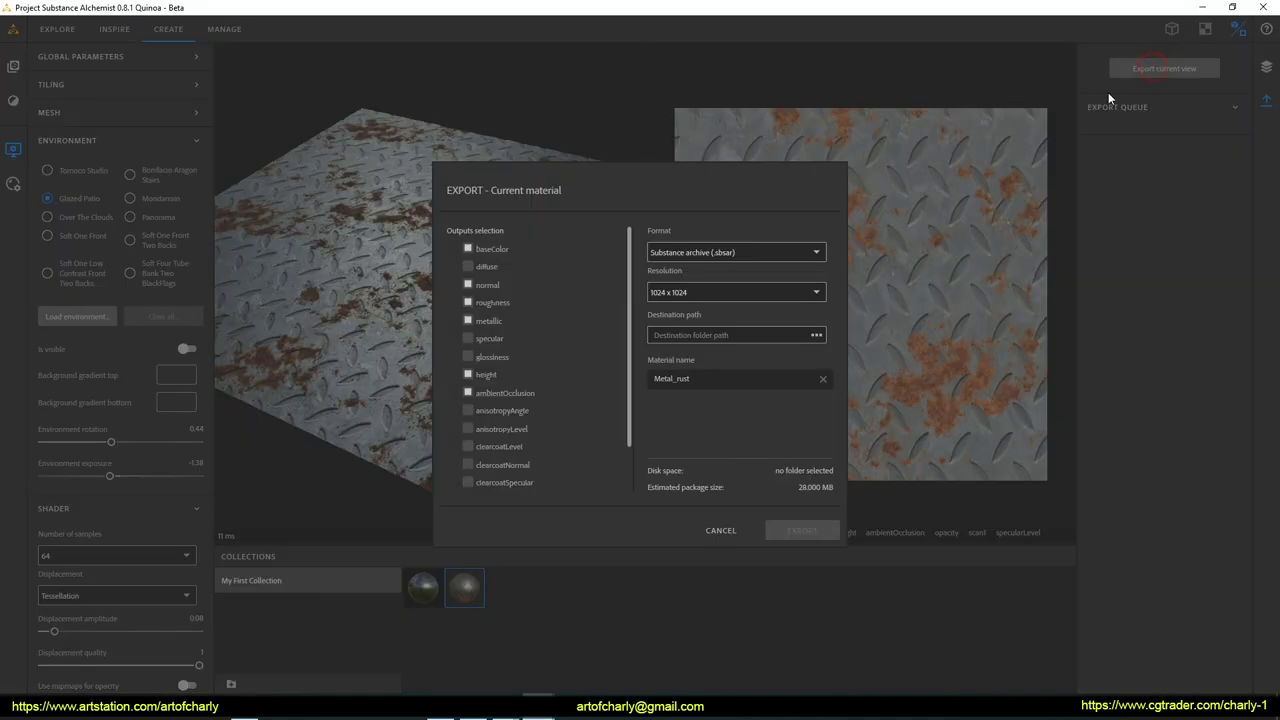
pyautogui.click(700, 254)
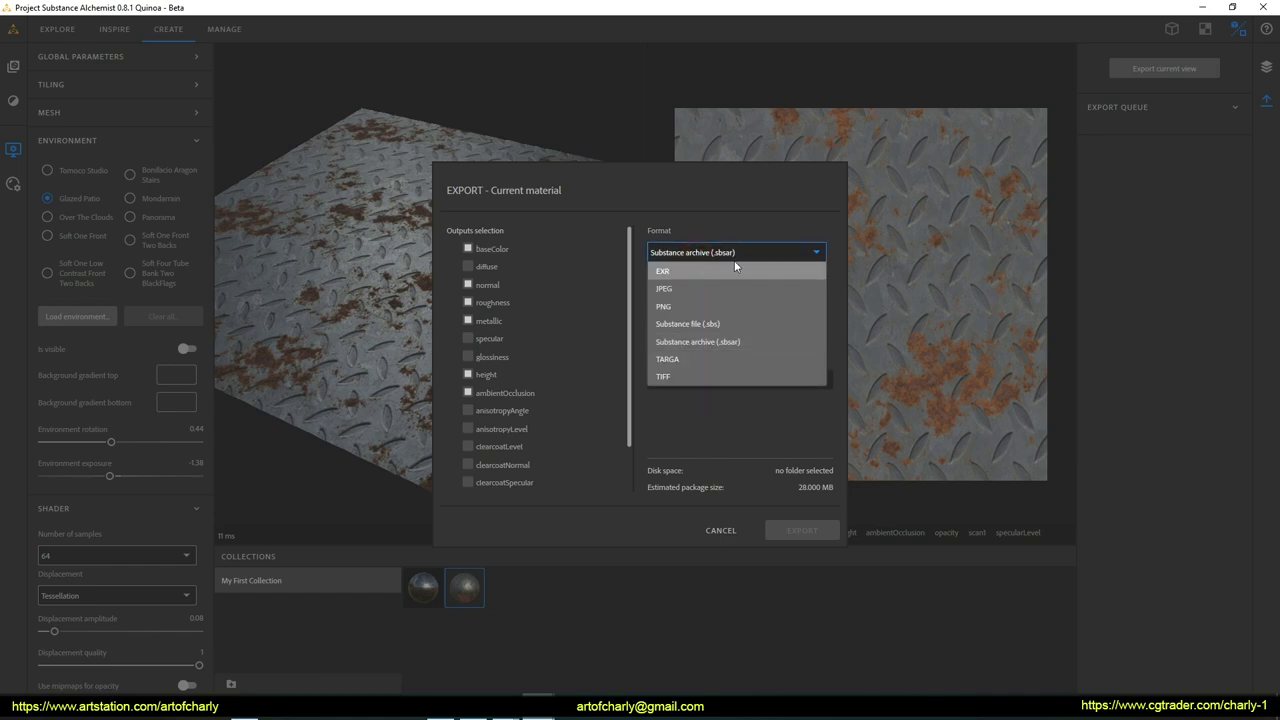
pyautogui.click(709, 347)
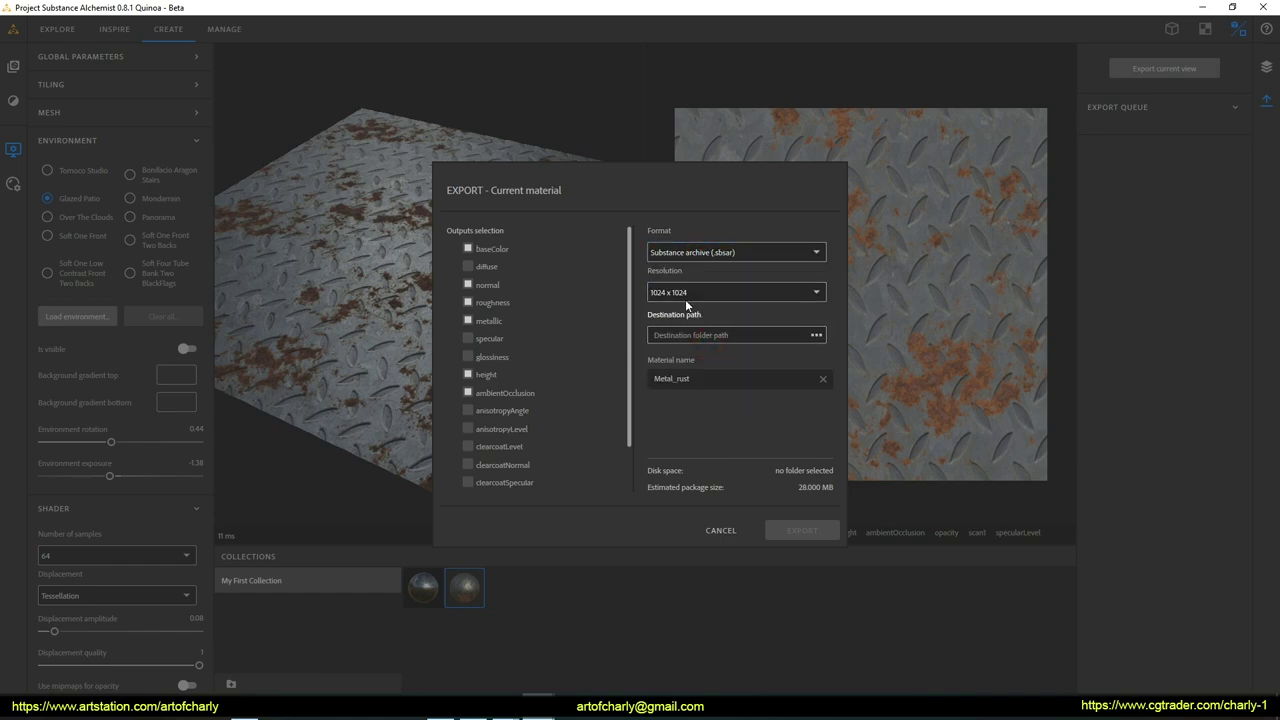
pyautogui.click(712, 292)
pyautogui.click(688, 412)
pyautogui.click(687, 378)
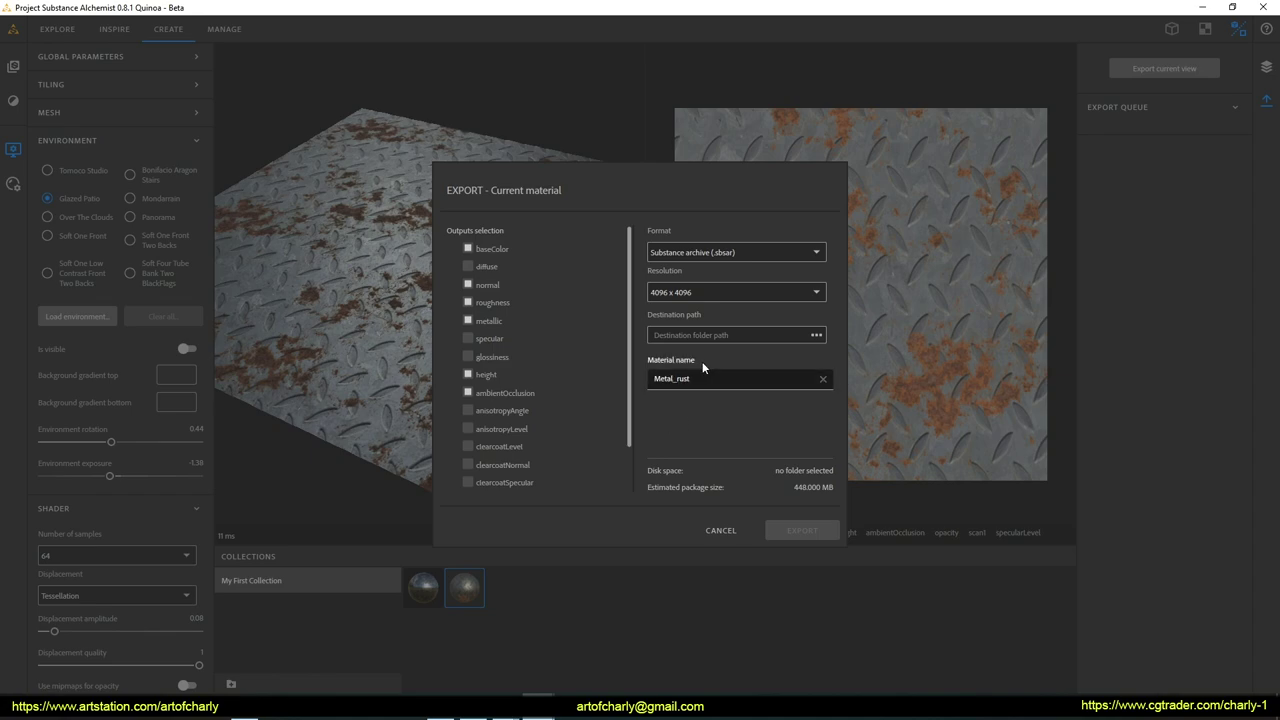
pyautogui.click(816, 335)
pyautogui.click(525, 345)
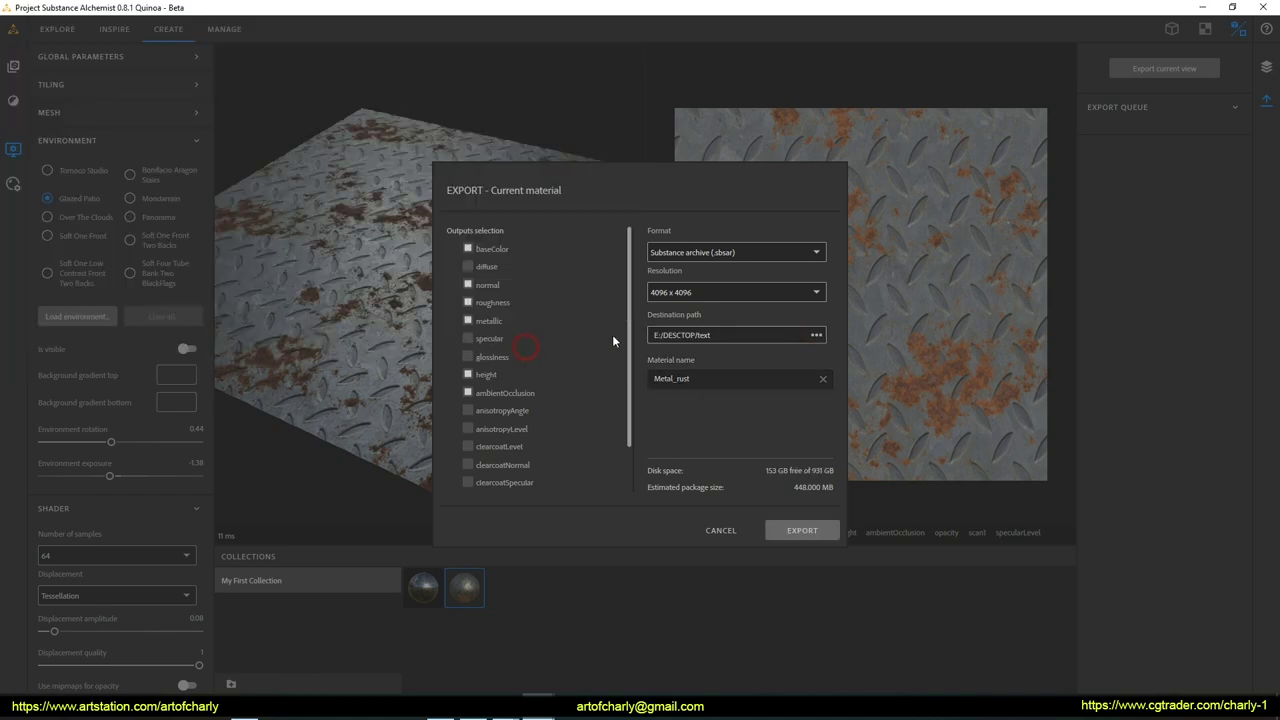
pyautogui.click(800, 530)
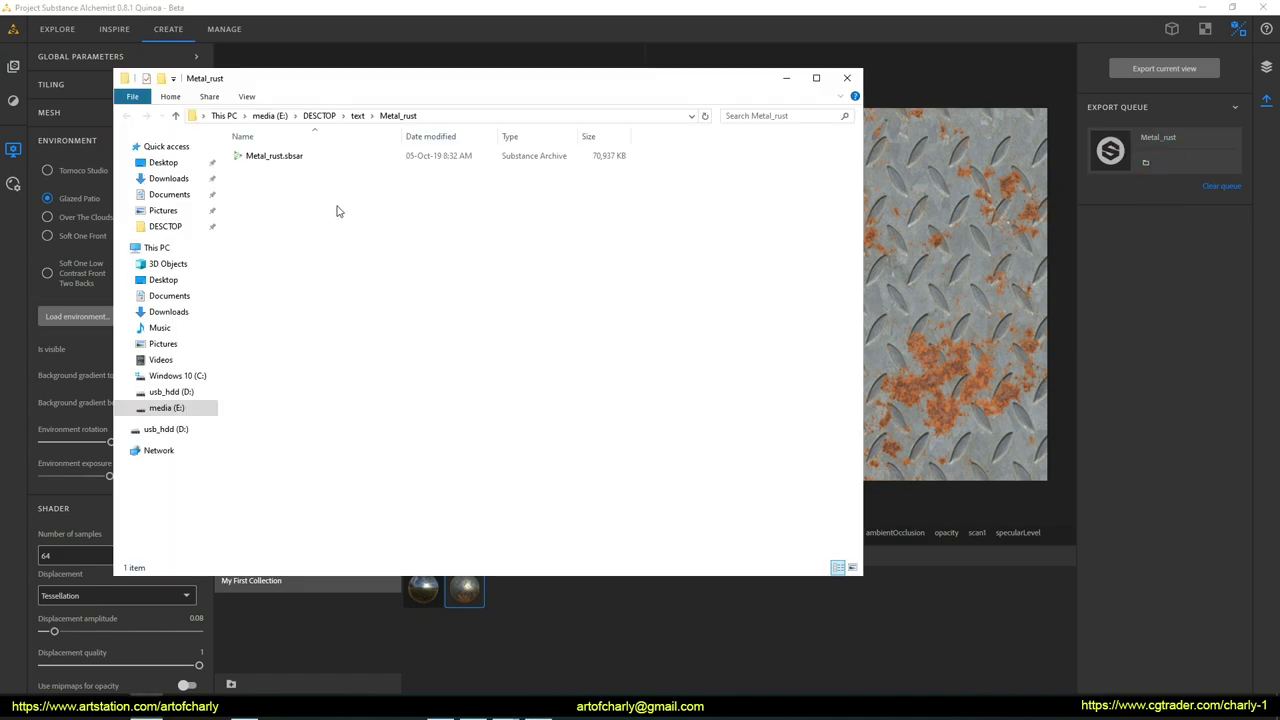
# Step: Check the exported Metal_rust.sbsar file in the File Explorer folder
pyautogui.moveTo(525, 225); pyautogui.dragTo(172, 130)
pyautogui.click(477, 252)
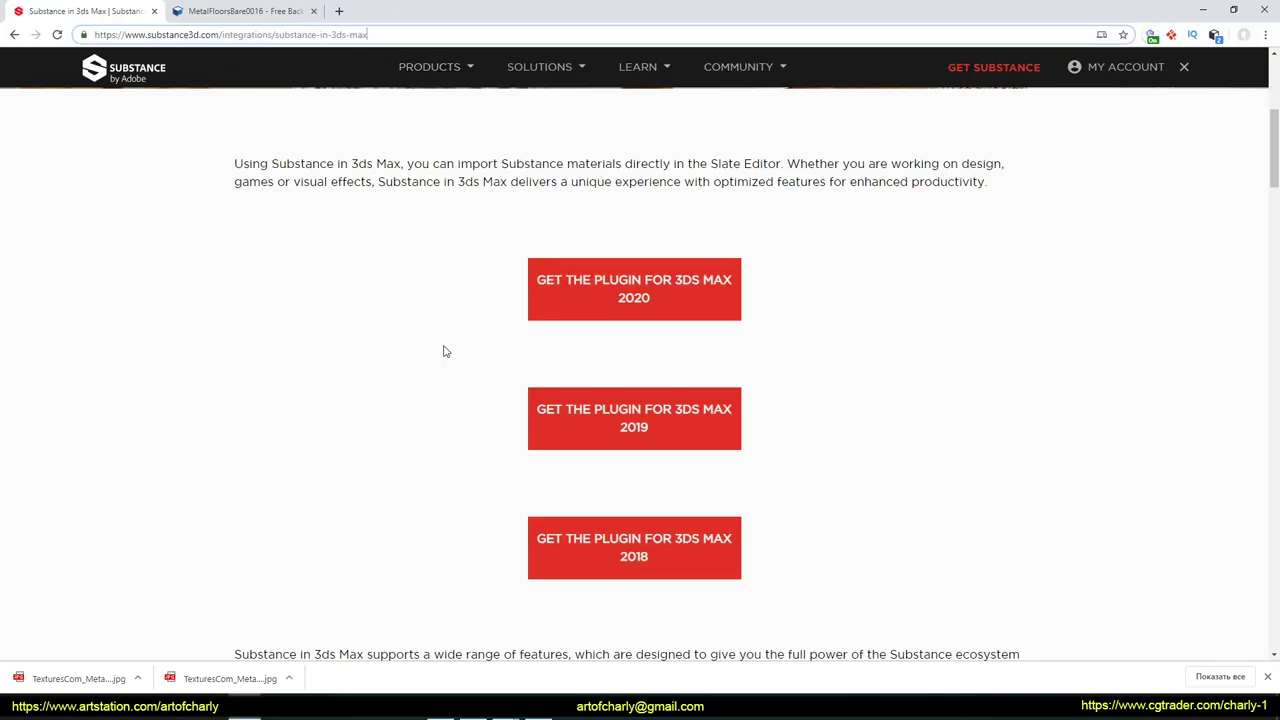
pyautogui.scroll(-1, 660, 490)
pyautogui.scroll(2, 600, 420)
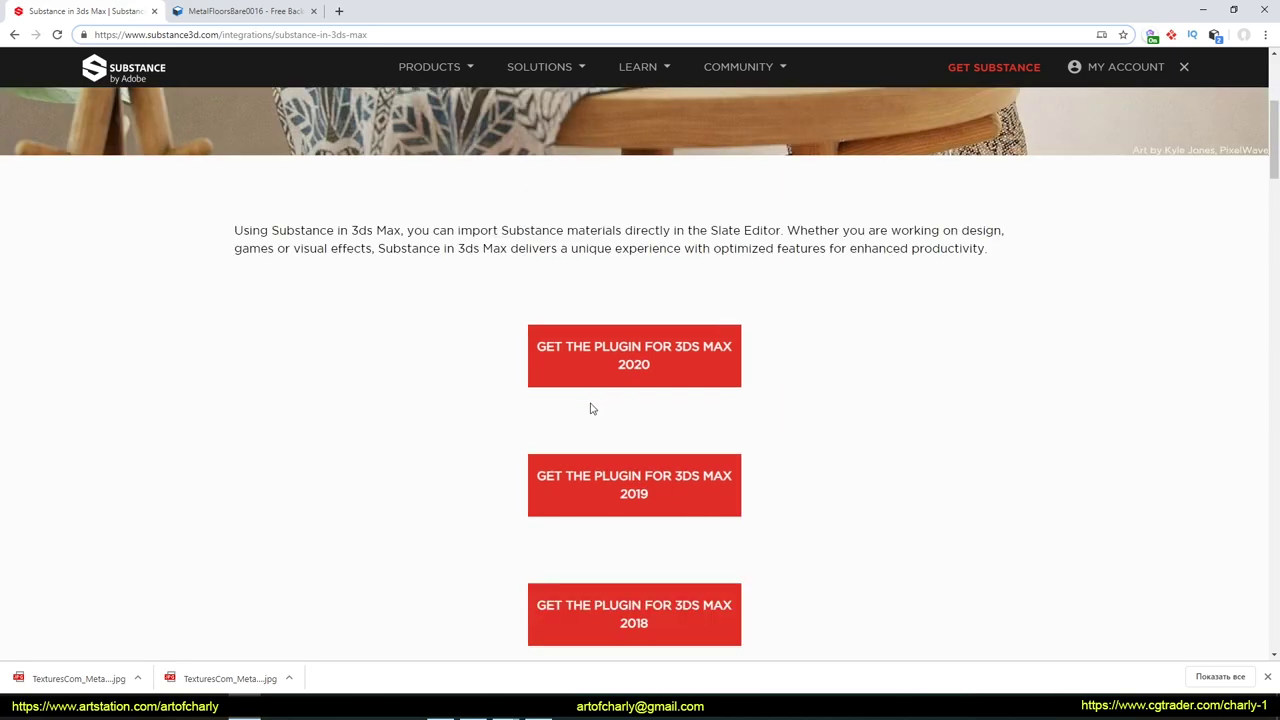
pyautogui.moveTo(666, 318); pyautogui.dragTo(669, 420)
pyautogui.press('Escape')
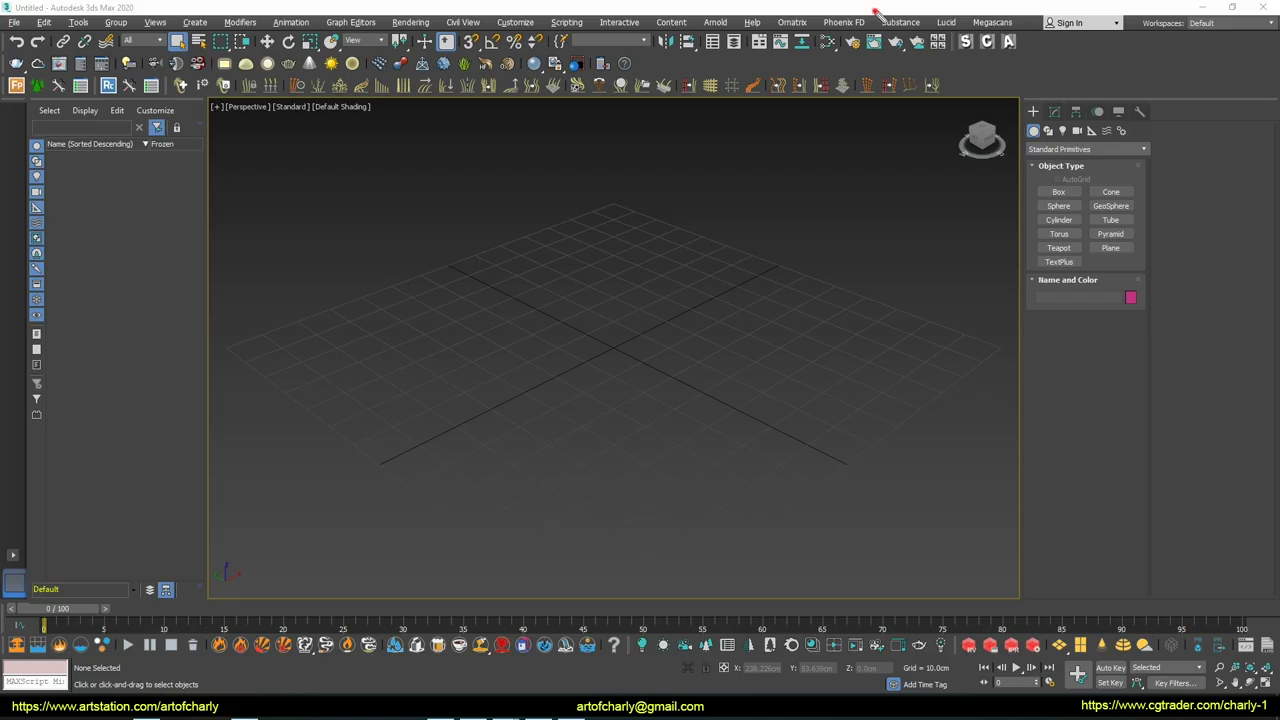
# Step: Create a Substance2 map node in the Slate Material Editor
pyautogui.moveTo(932, 35); pyautogui.dragTo(872, 14)
pyautogui.press('Escape')
pyautogui.click(900, 22)
pyautogui.click(890, 18)
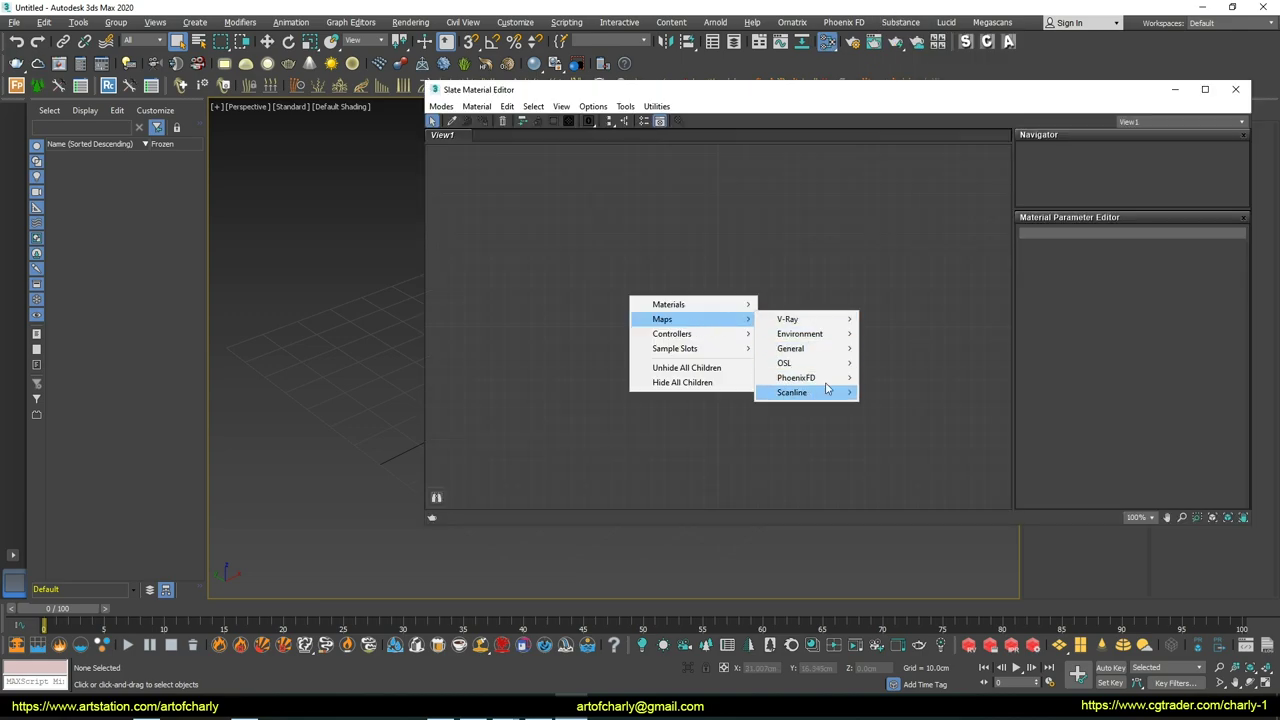
pyautogui.moveTo(690, 362)
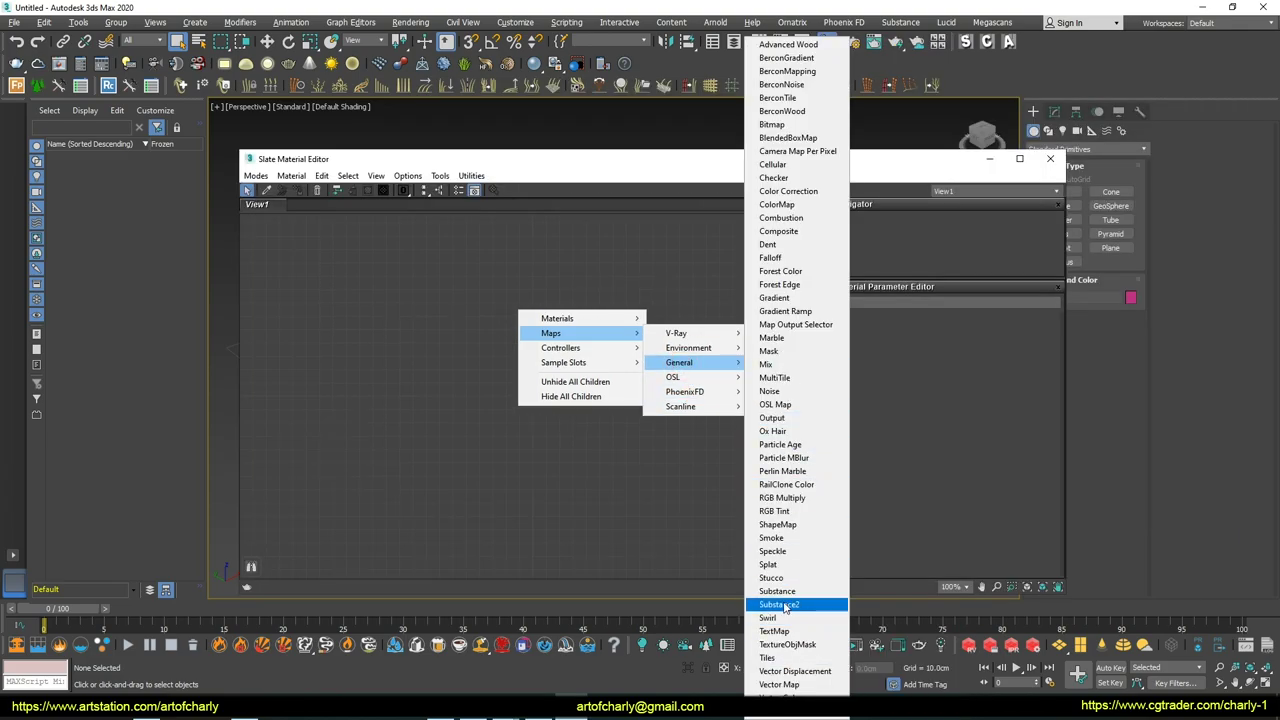
pyautogui.click(789, 605)
pyautogui.moveTo(515, 306); pyautogui.dragTo(450, 320)
# Step: Load Metal_rust.sbsar into the Substance2 node
pyautogui.doubleClick(450, 320)
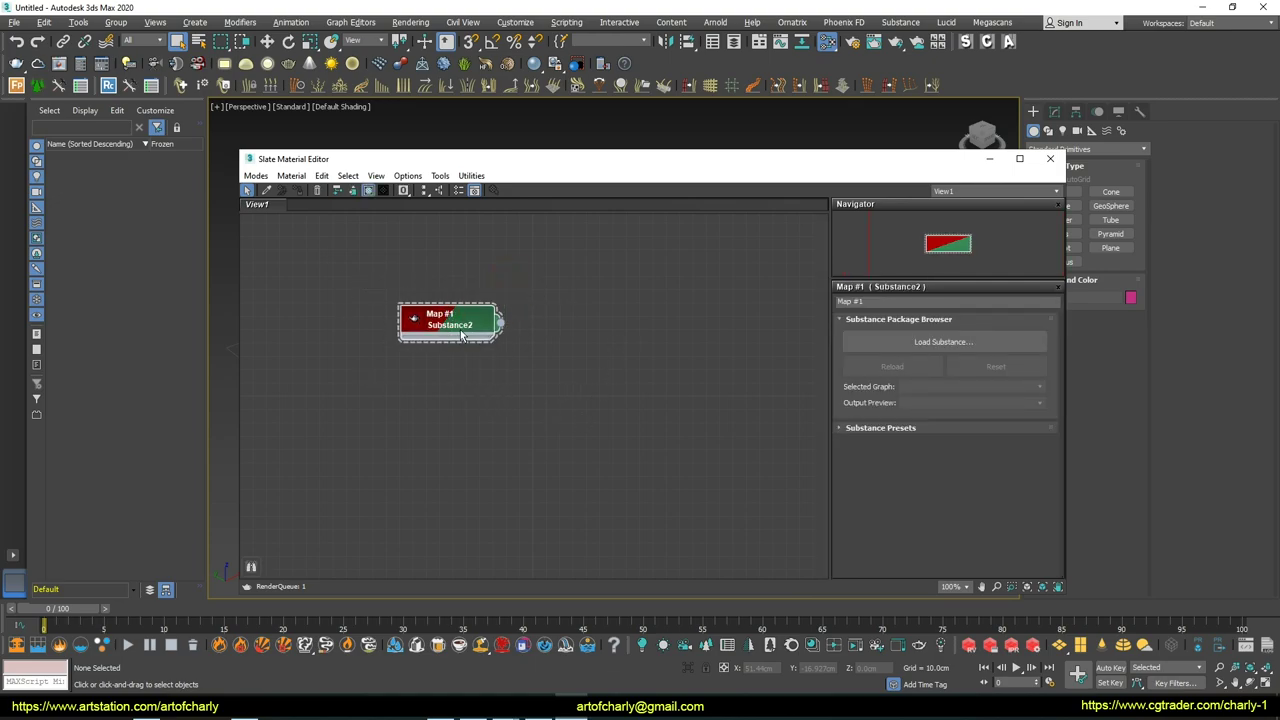
pyautogui.click(943, 341)
pyautogui.click(118, 105)
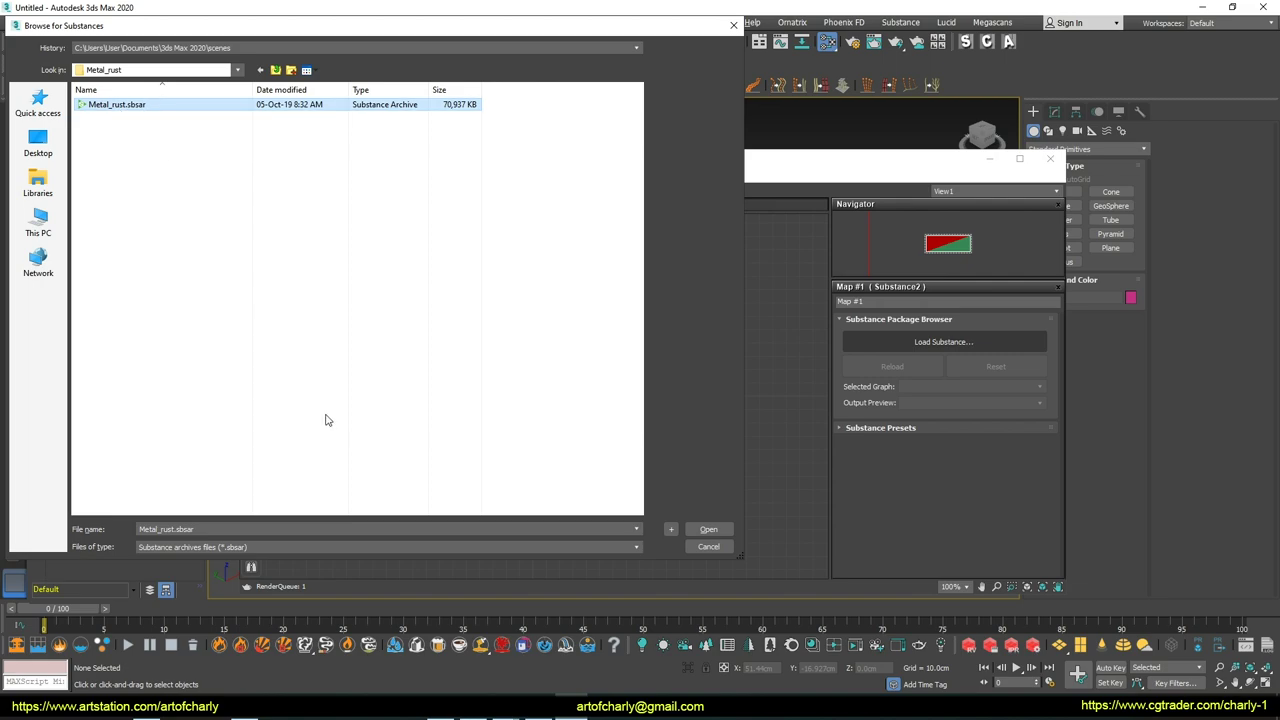
pyautogui.click(708, 529)
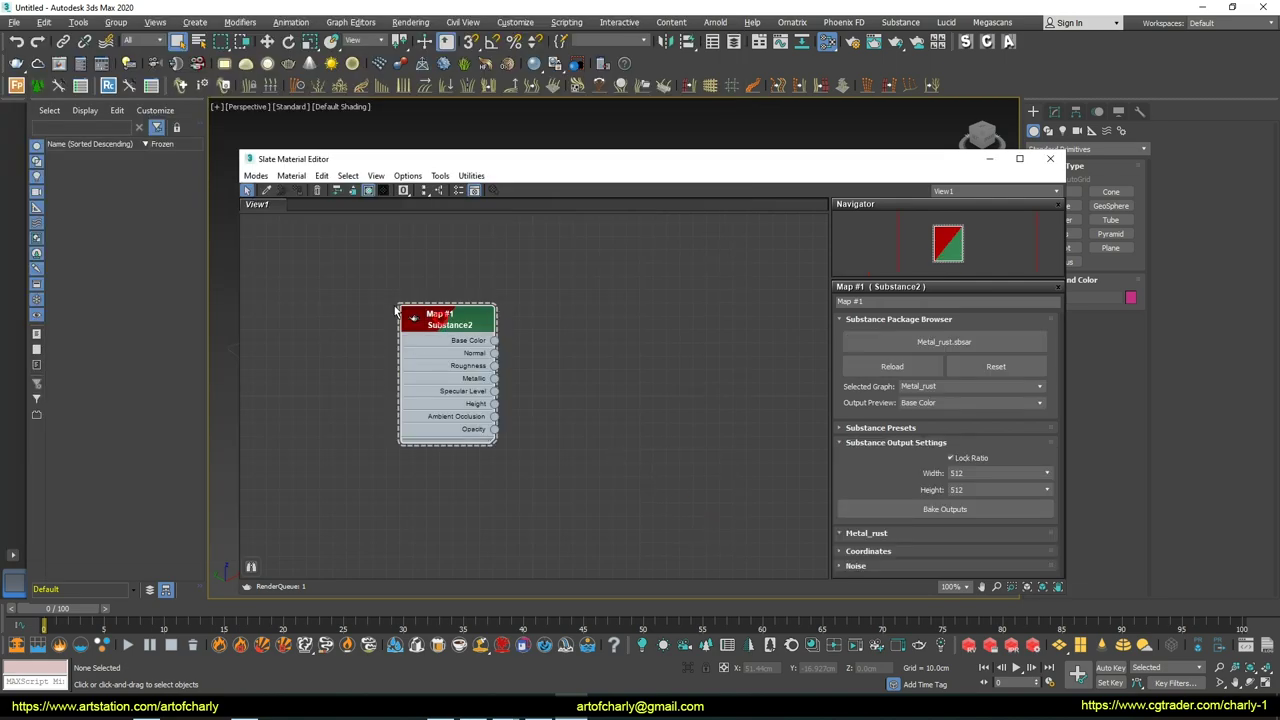
pyautogui.moveTo(440, 322); pyautogui.dragTo(381, 318)
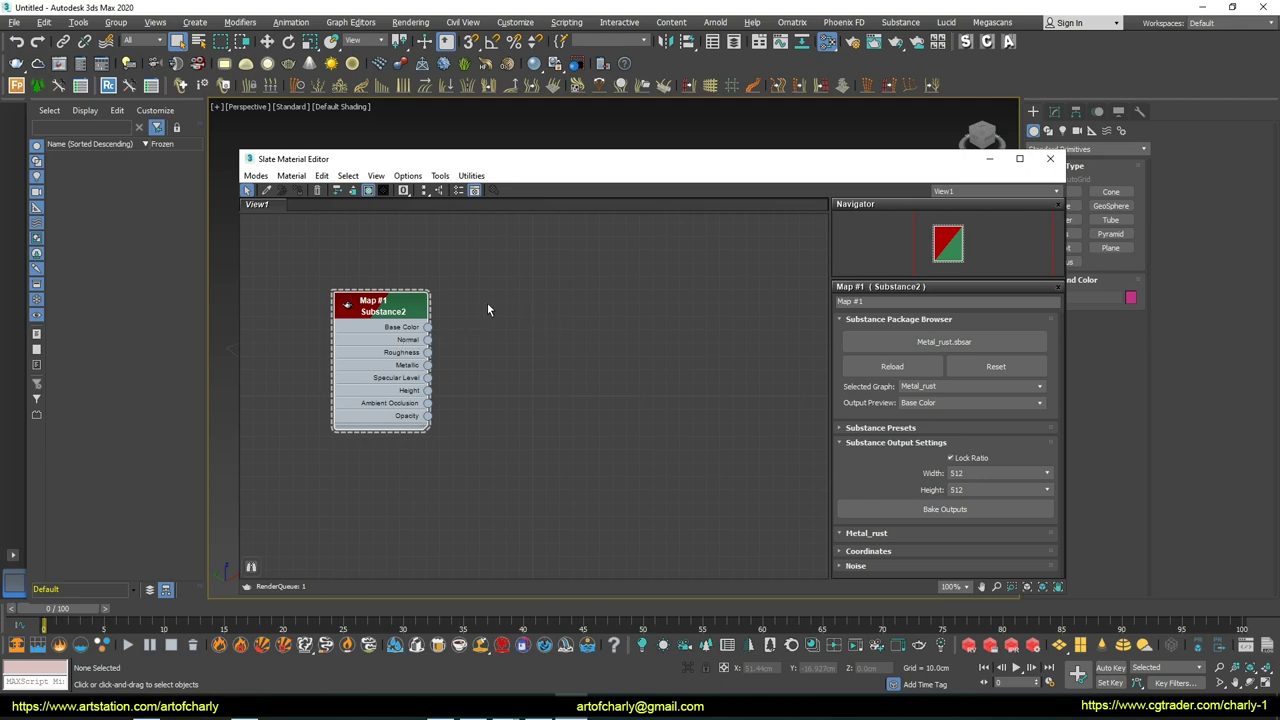
# Step: Choose OctaneRender 2019.1.1 as the renderer in Render Setup
pyautogui.click(904, 22)
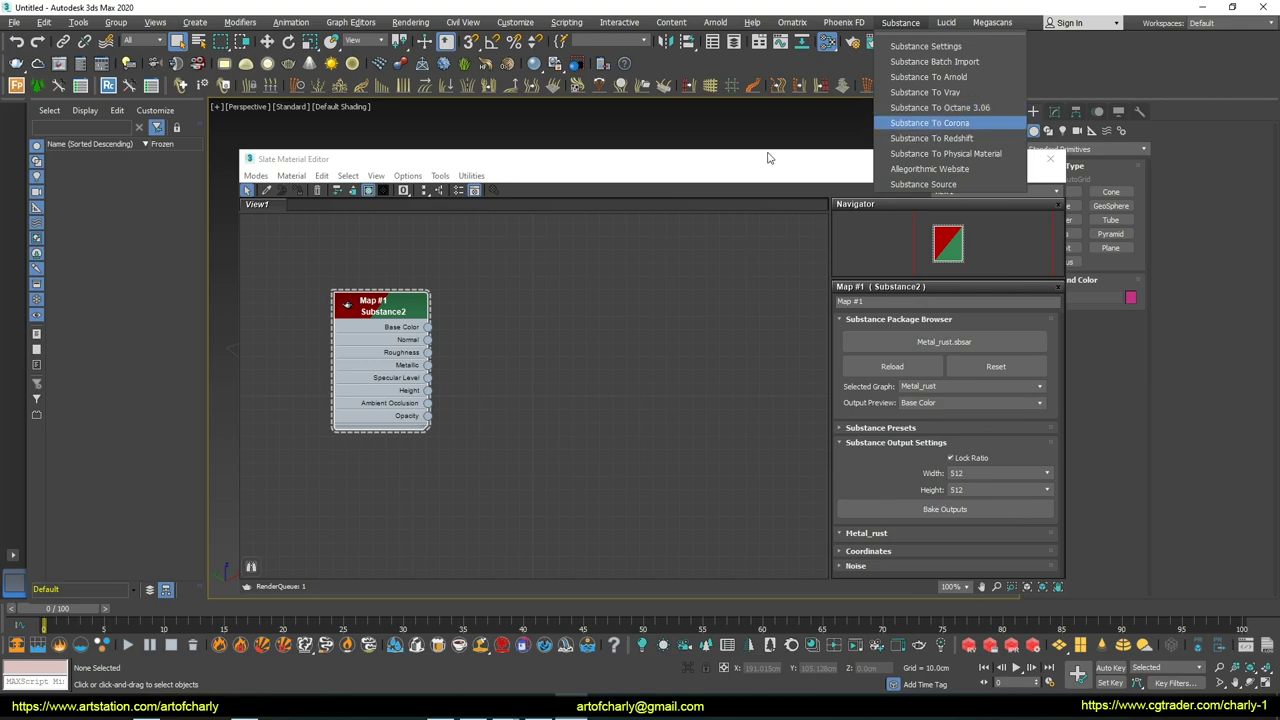
pyautogui.click(410, 22)
pyautogui.click(410, 22)
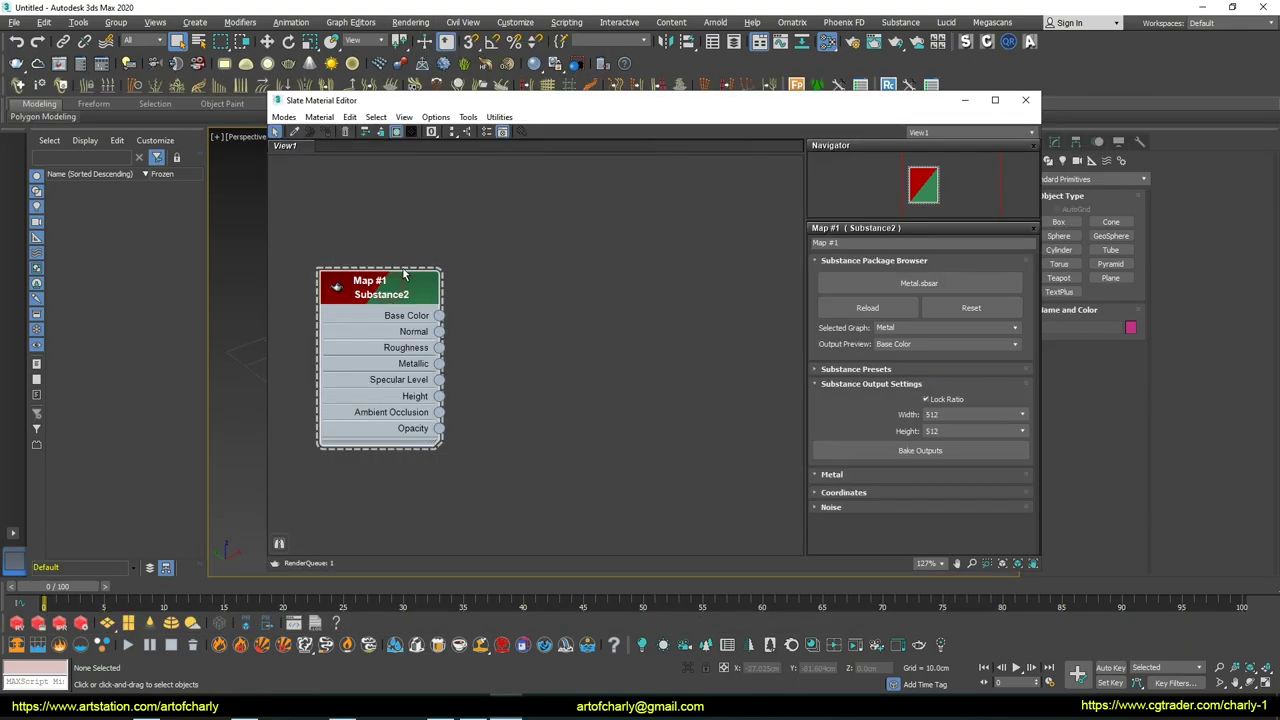
pyautogui.click(900, 22)
pyautogui.click(950, 108)
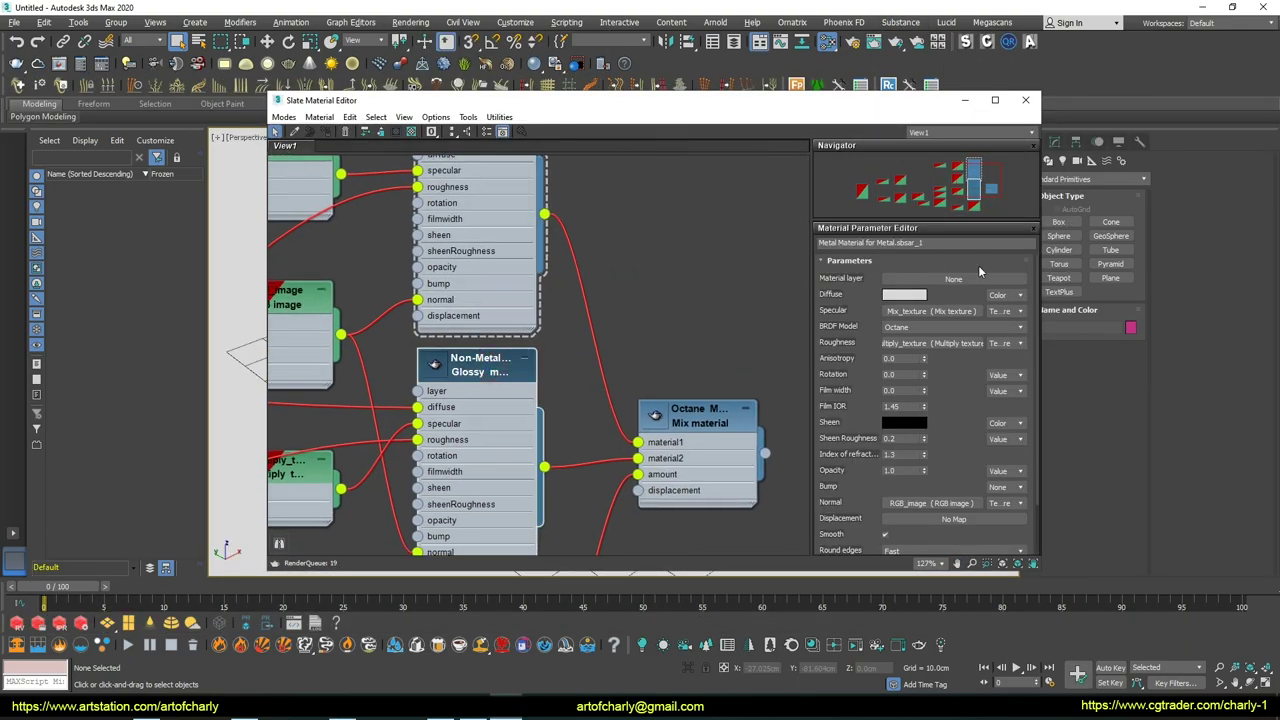
pyautogui.click(630, 312)
pyautogui.moveTo(480, 160); pyautogui.dragTo(975, 455)
pyautogui.moveTo(600, 465); pyautogui.dragTo(890, 195)
pyautogui.moveTo(770, 435); pyautogui.dragTo(800, 495)
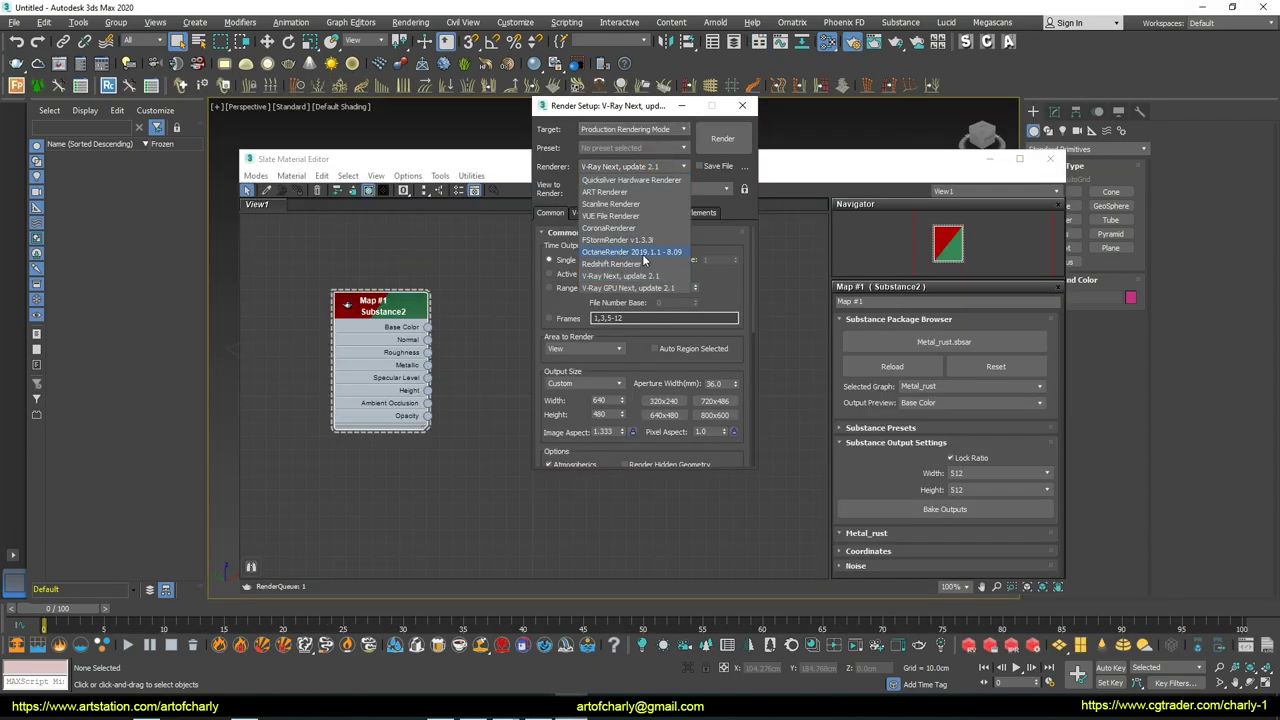
pyautogui.click(657, 253)
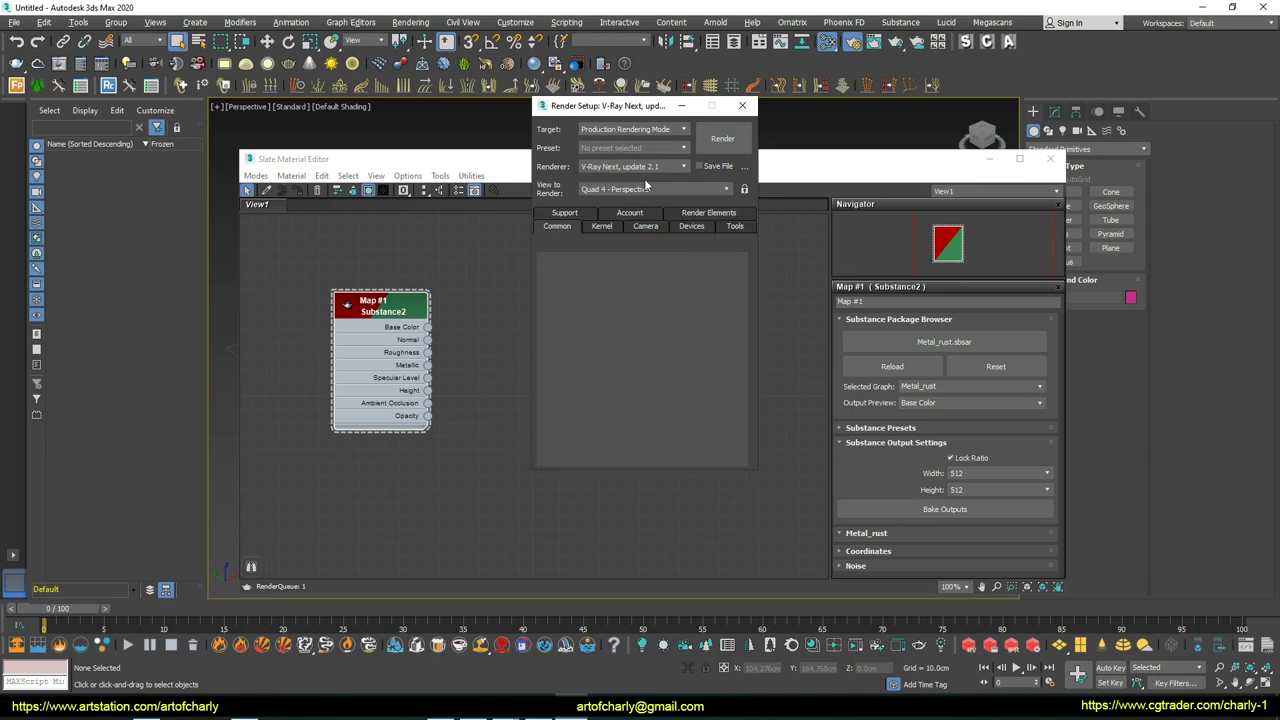
pyautogui.click(742, 105)
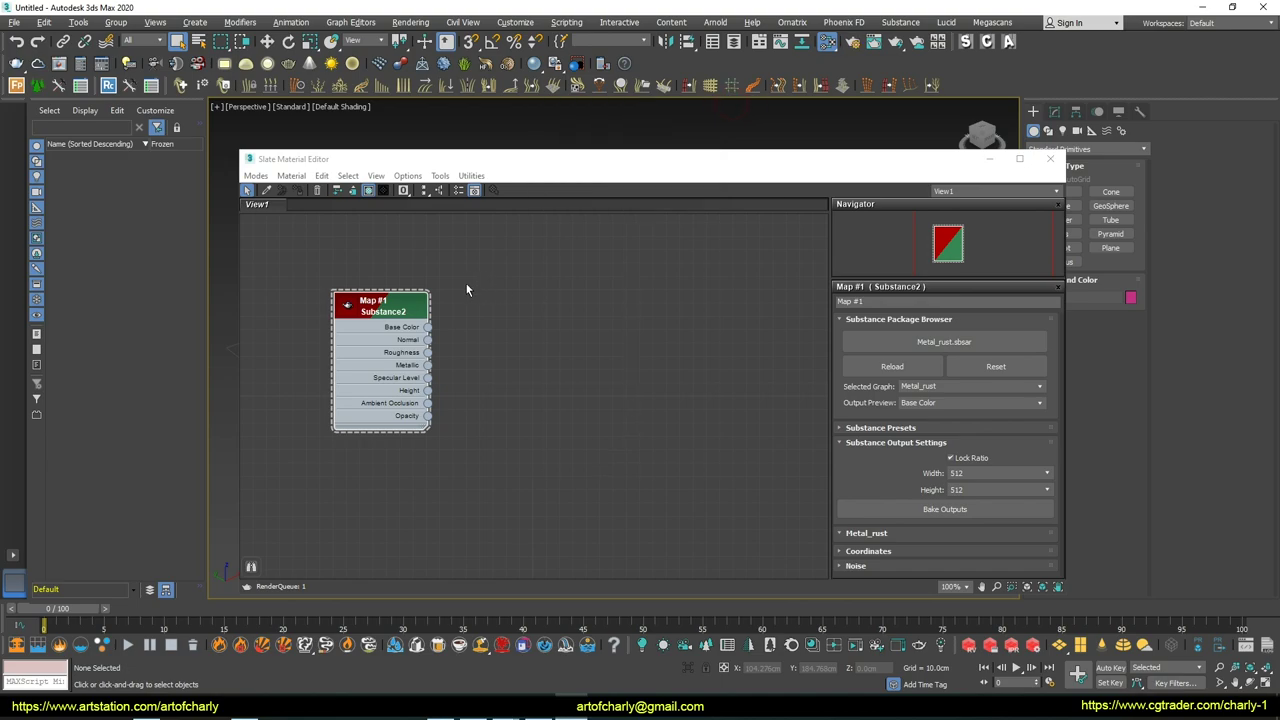
# Step: Add an OctaneRender Universal material node to the right of the Substance2 node
pyautogui.rightClick(553, 272)
pyautogui.click(597, 277)
pyautogui.click(734, 323)
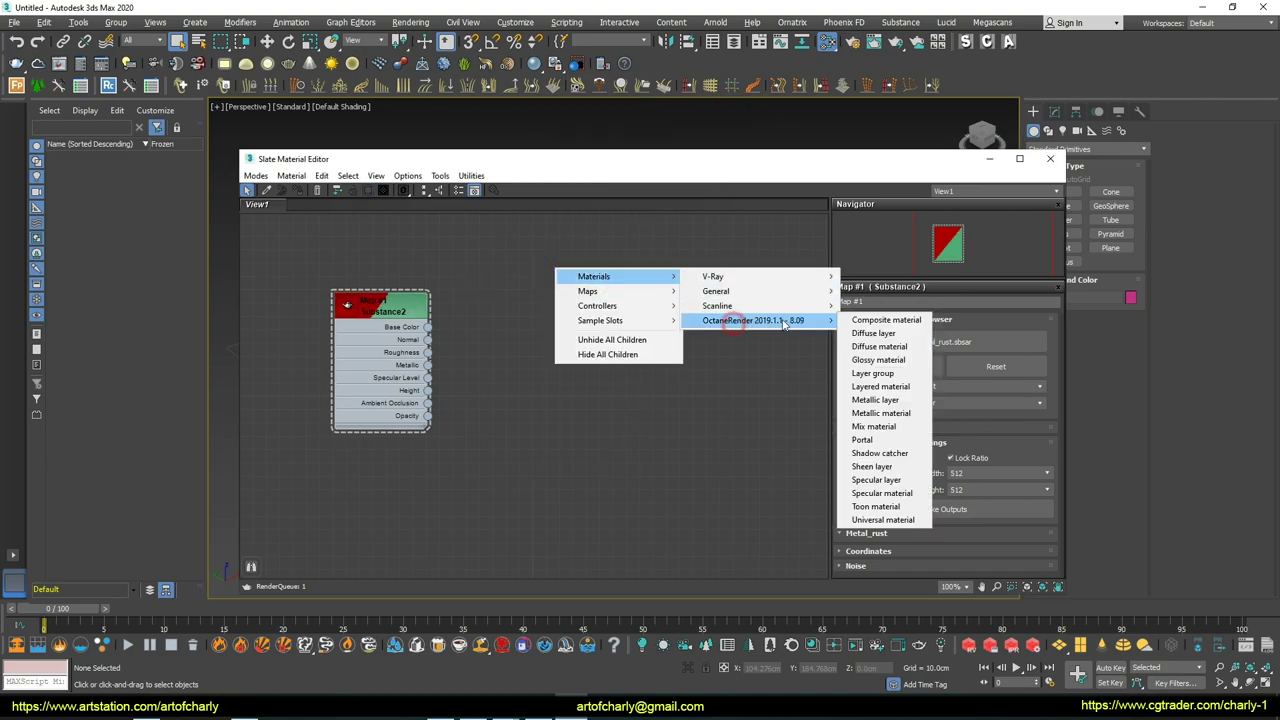
pyautogui.click(882, 519)
pyautogui.moveTo(545, 262); pyautogui.dragTo(688, 260)
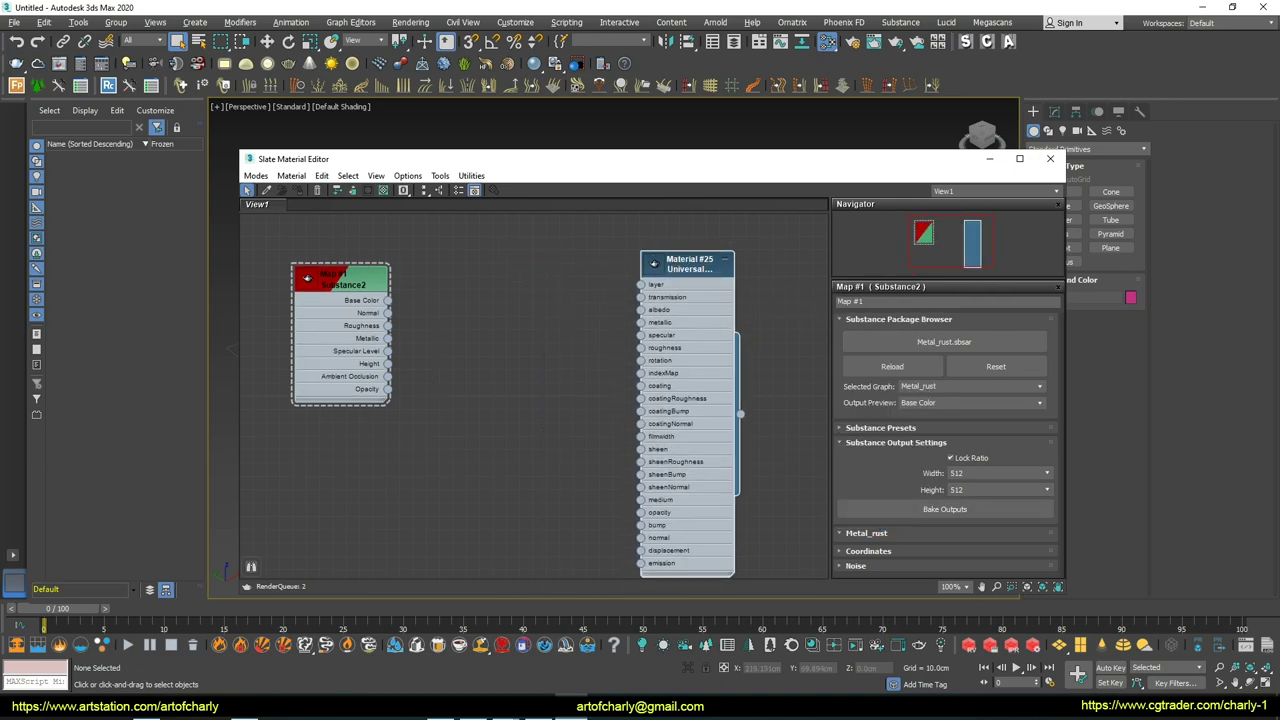
pyautogui.click(545, 290)
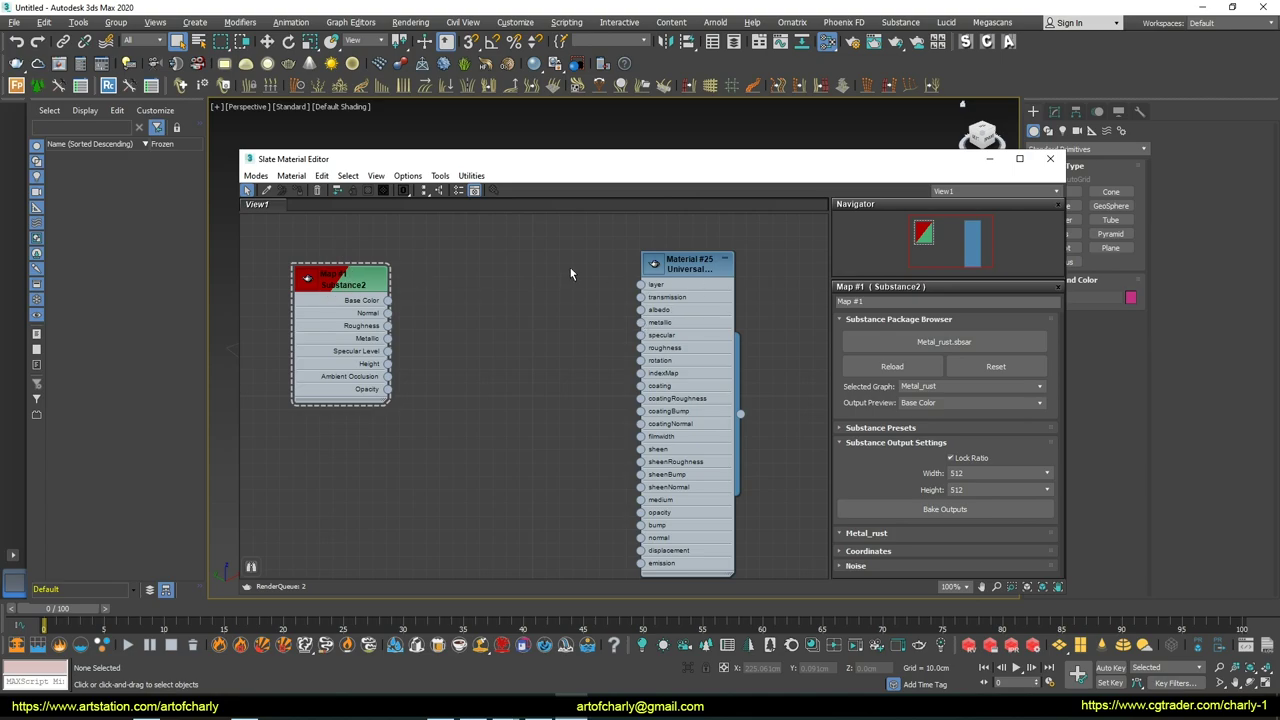
# Step: Rearrange the Substance2 and Universal material nodes on the canvas
pyautogui.moveTo(358, 282); pyautogui.dragTo(385, 283)
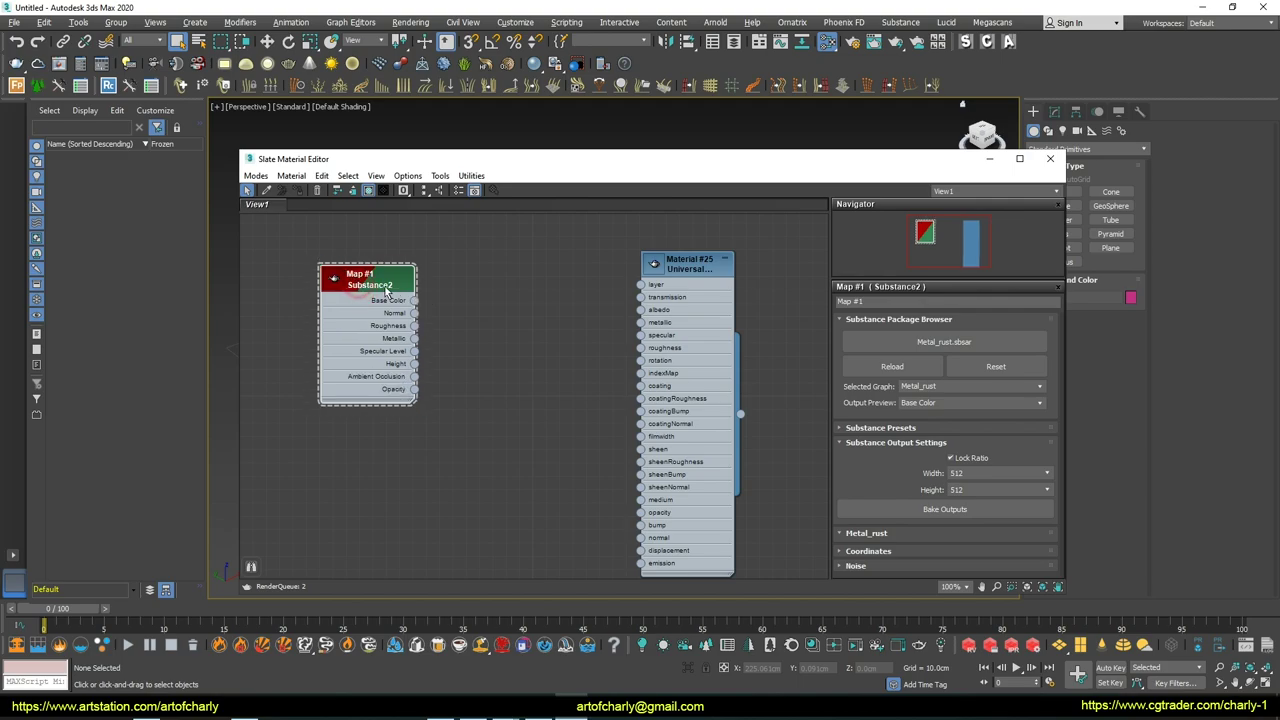
pyautogui.moveTo(413, 300); pyautogui.dragTo(650, 310)
pyautogui.moveTo(405, 328); pyautogui.dragTo(379, 315)
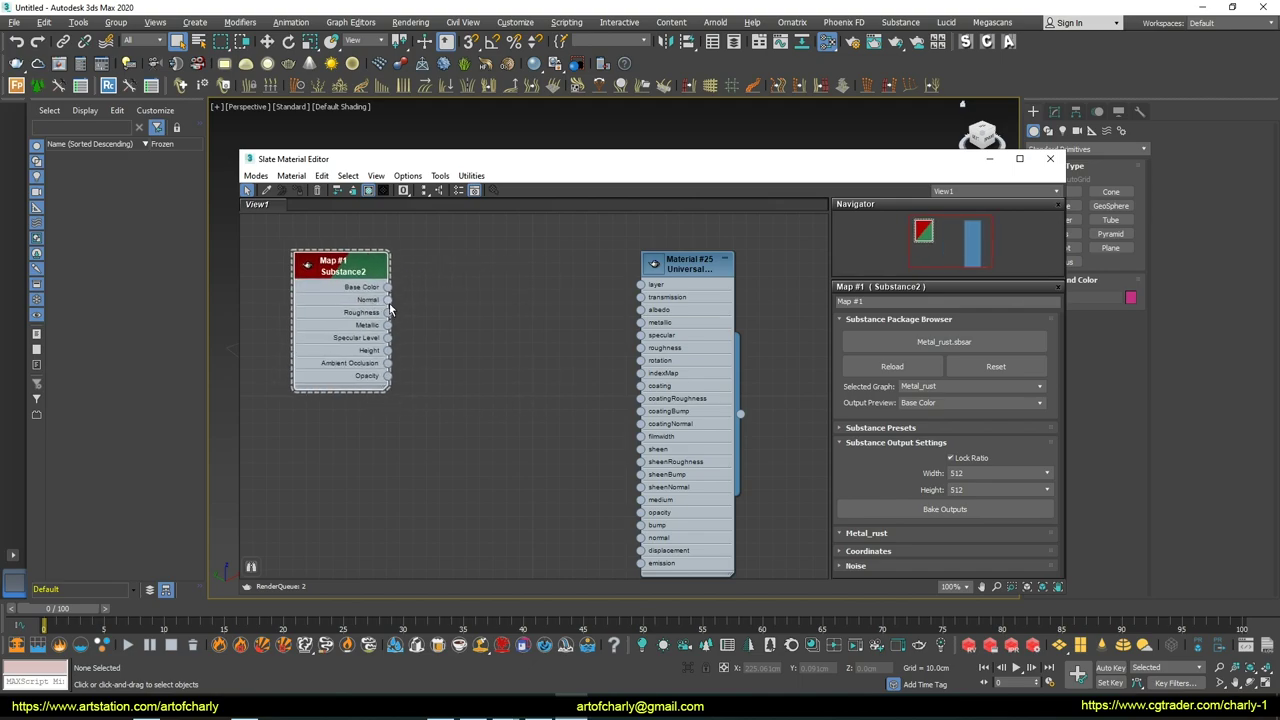
pyautogui.moveTo(387, 300)
pyautogui.mouseDown()
pyautogui.moveTo(640, 297)
pyautogui.moveTo(713, 255)
pyautogui.mouseUp()
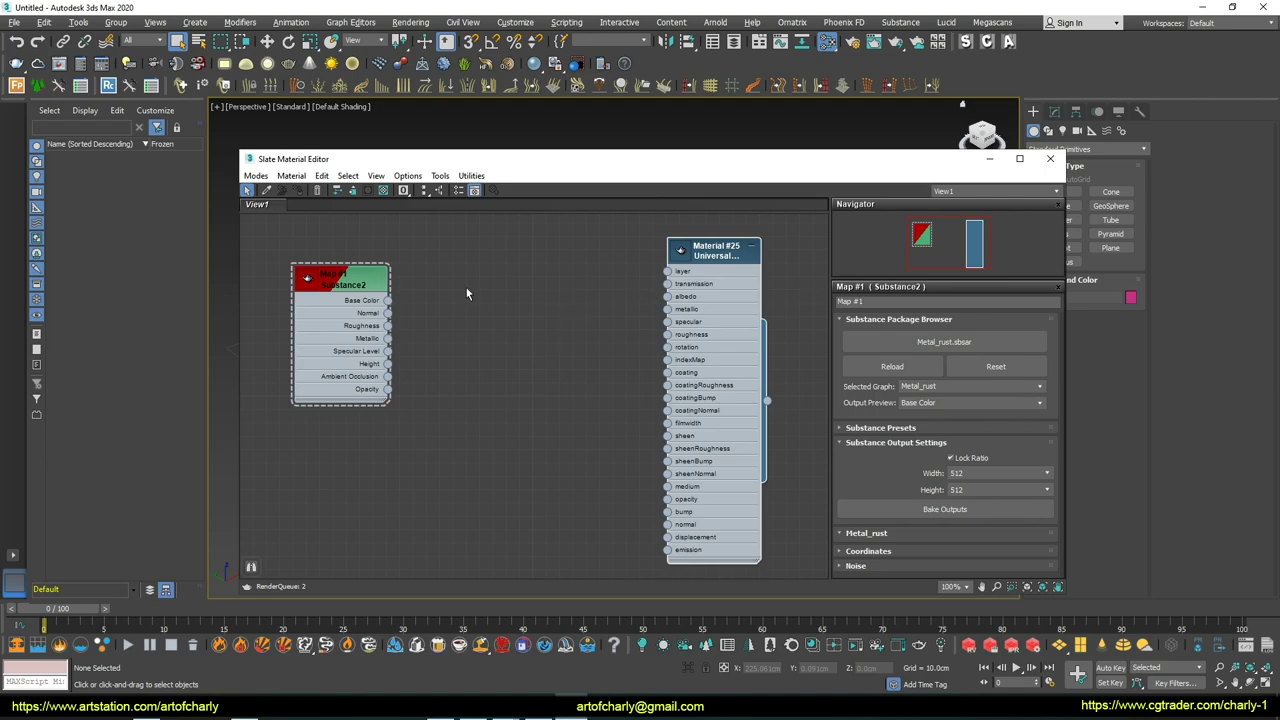
pyautogui.click(1000, 473)
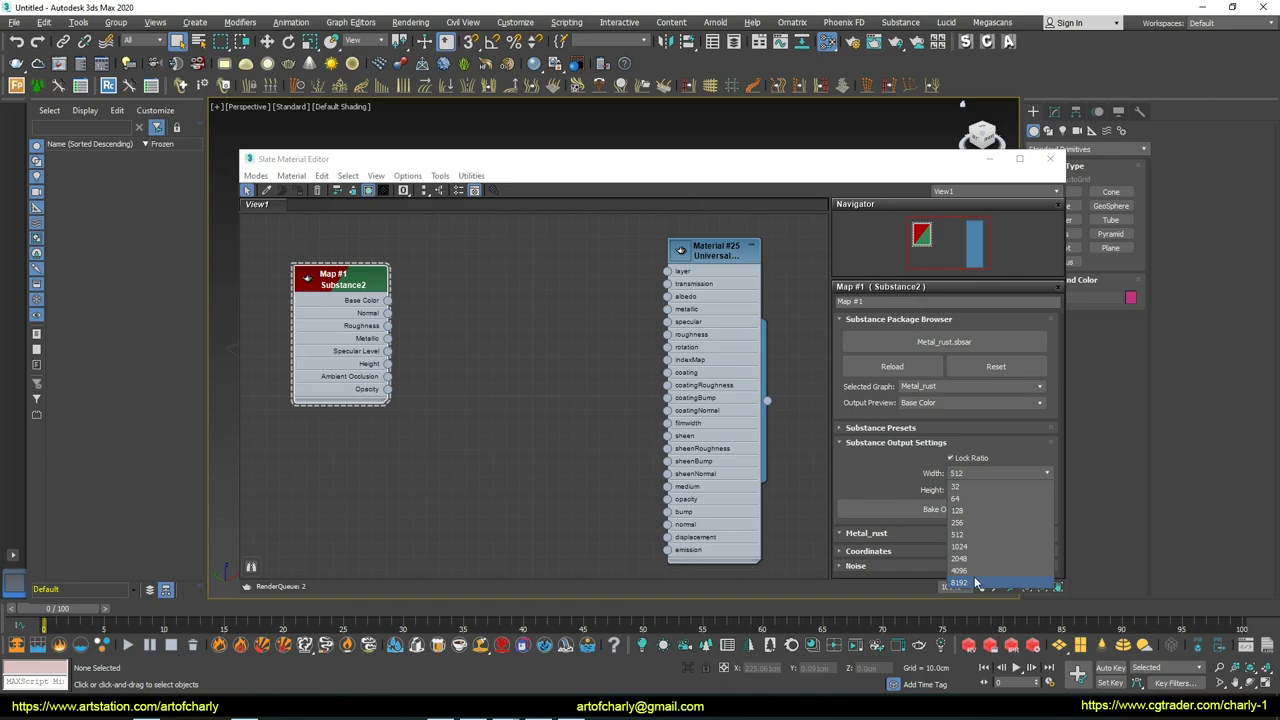
# Step: Set the Metal_rust substance output width to 8192, keeping the ratio locked at 8192 × 8192
pyautogui.click(960, 582)
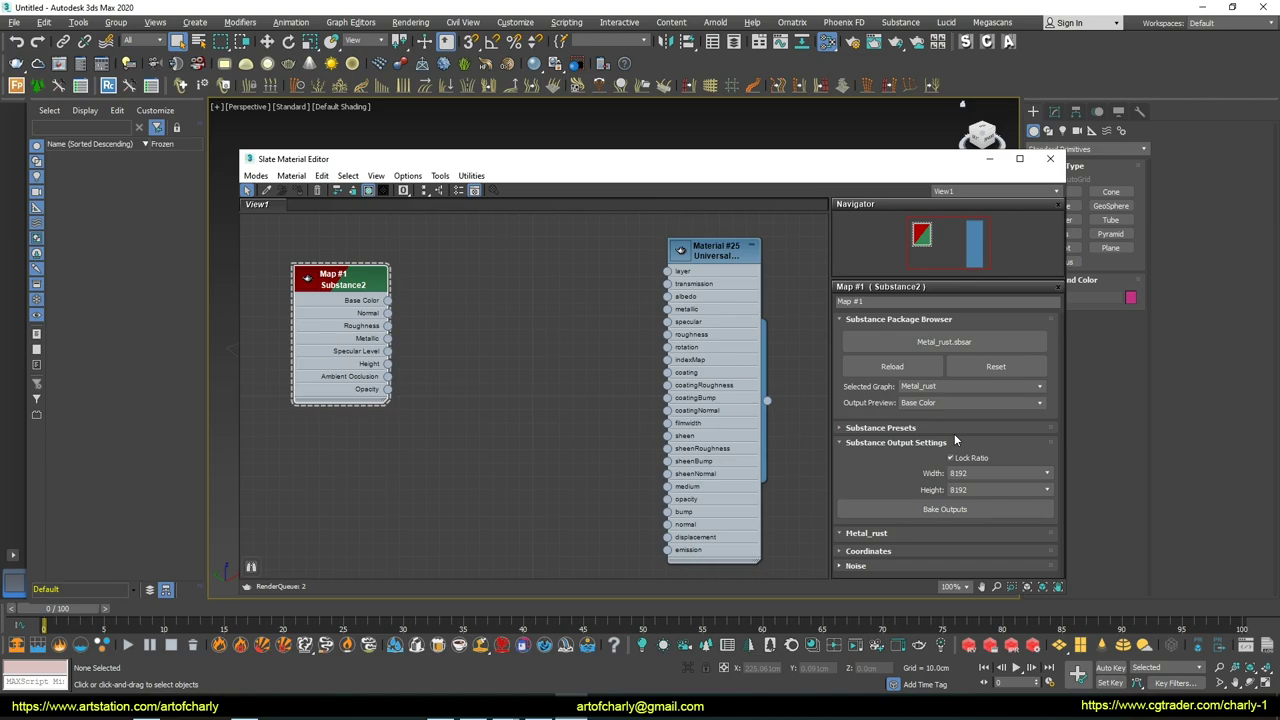
pyautogui.click(610, 163)
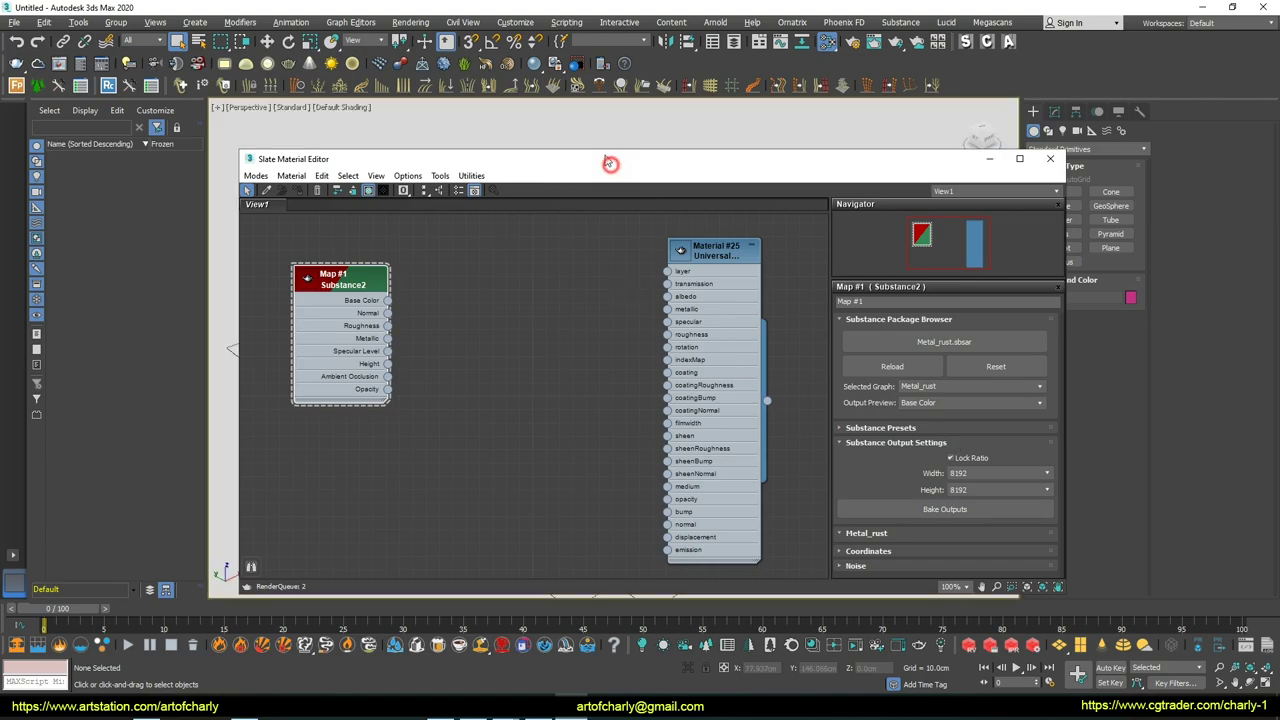
pyautogui.moveTo(610, 163); pyautogui.dragTo(604, 149)
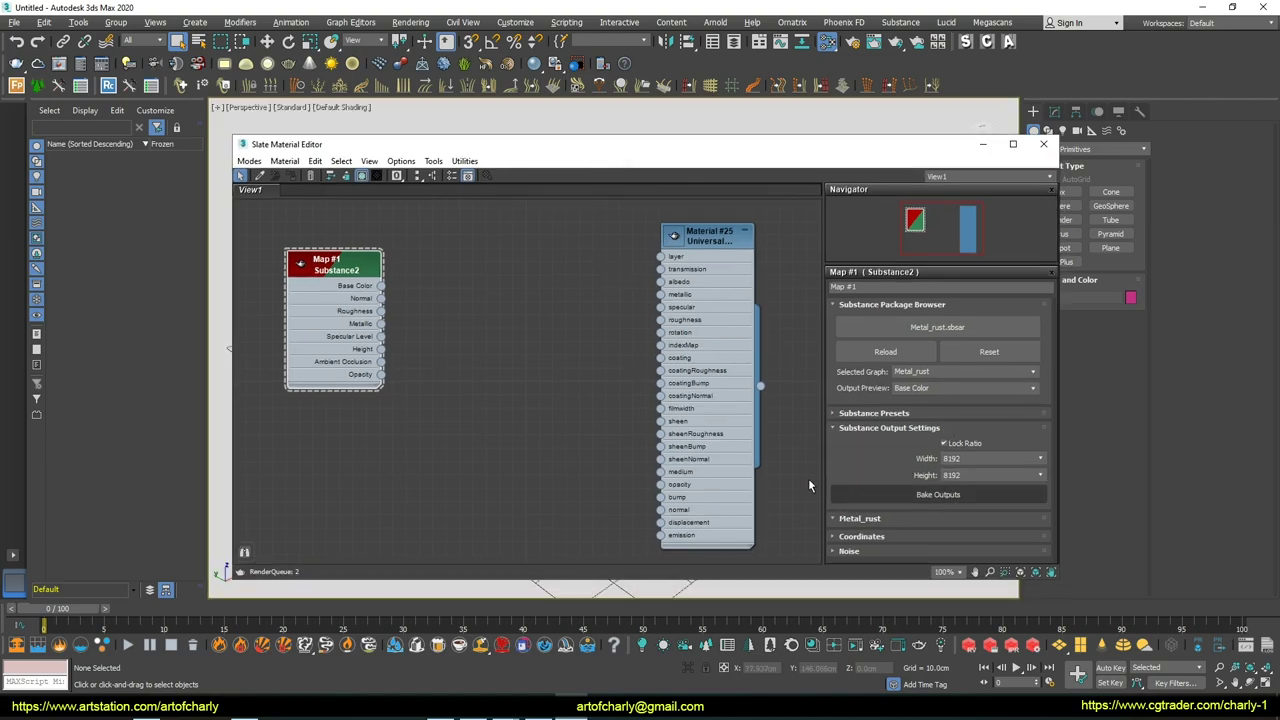
# Step: Expand and collapse the Coordinates and Noise rollouts, then download Fishing Rope Pile as SBSAR
pyautogui.click(860, 518)
pyautogui.click(862, 533)
pyautogui.click(865, 425)
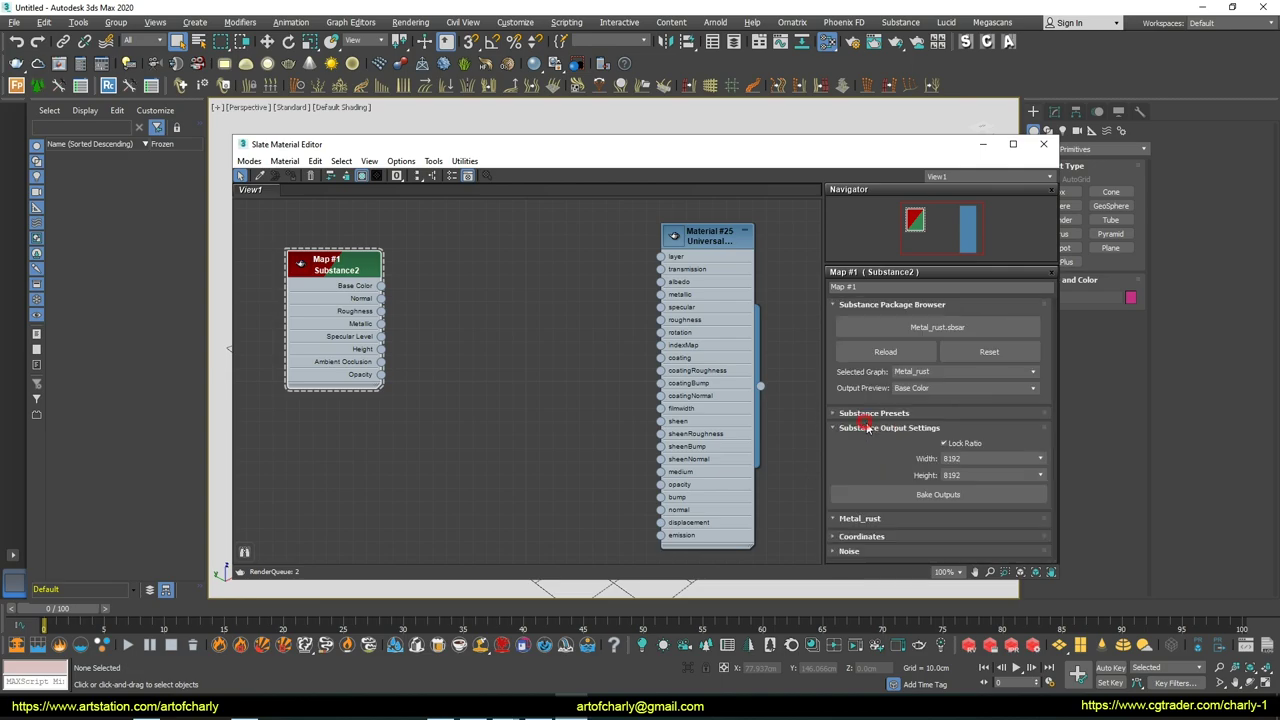
pyautogui.click(849, 551)
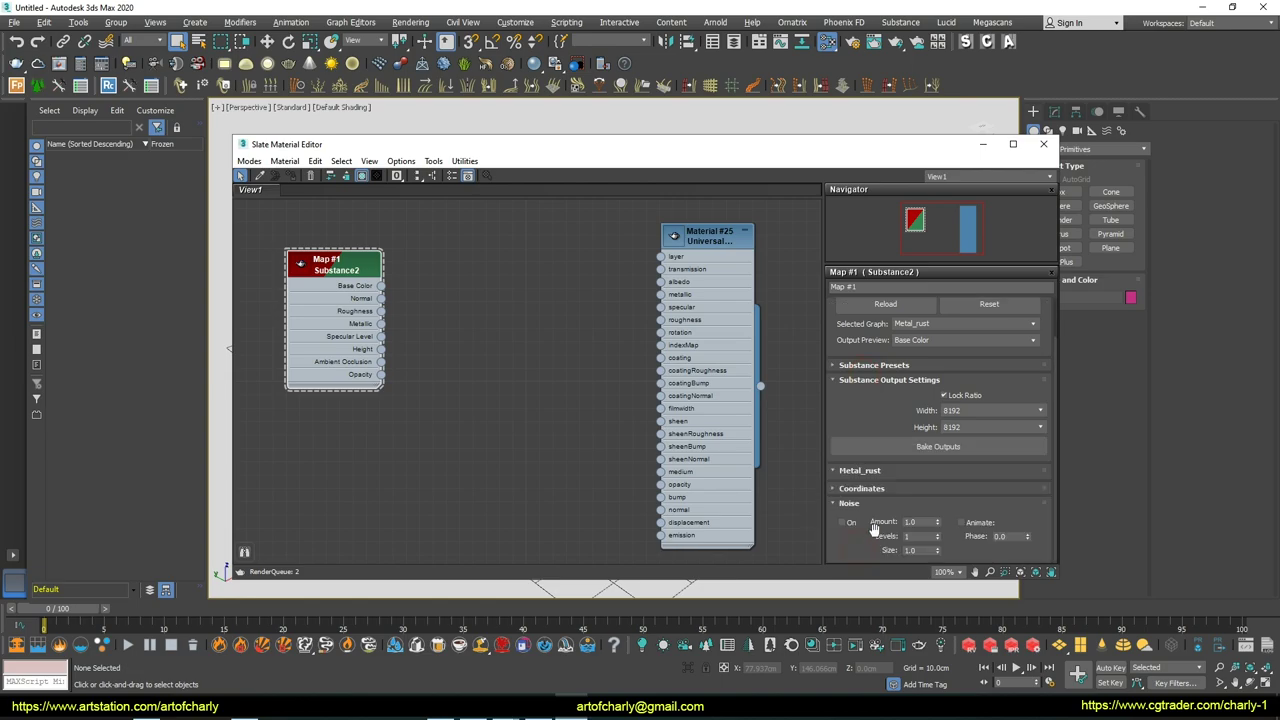
pyautogui.click(851, 505)
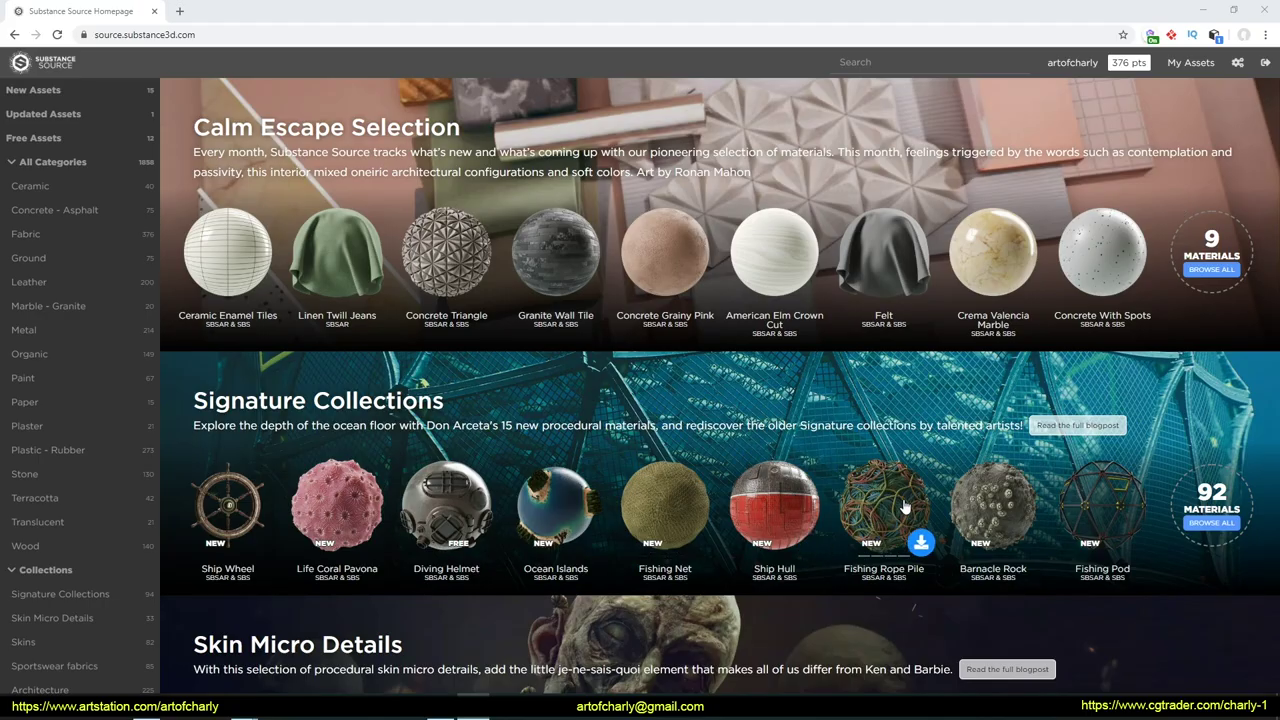
pyautogui.click(895, 507)
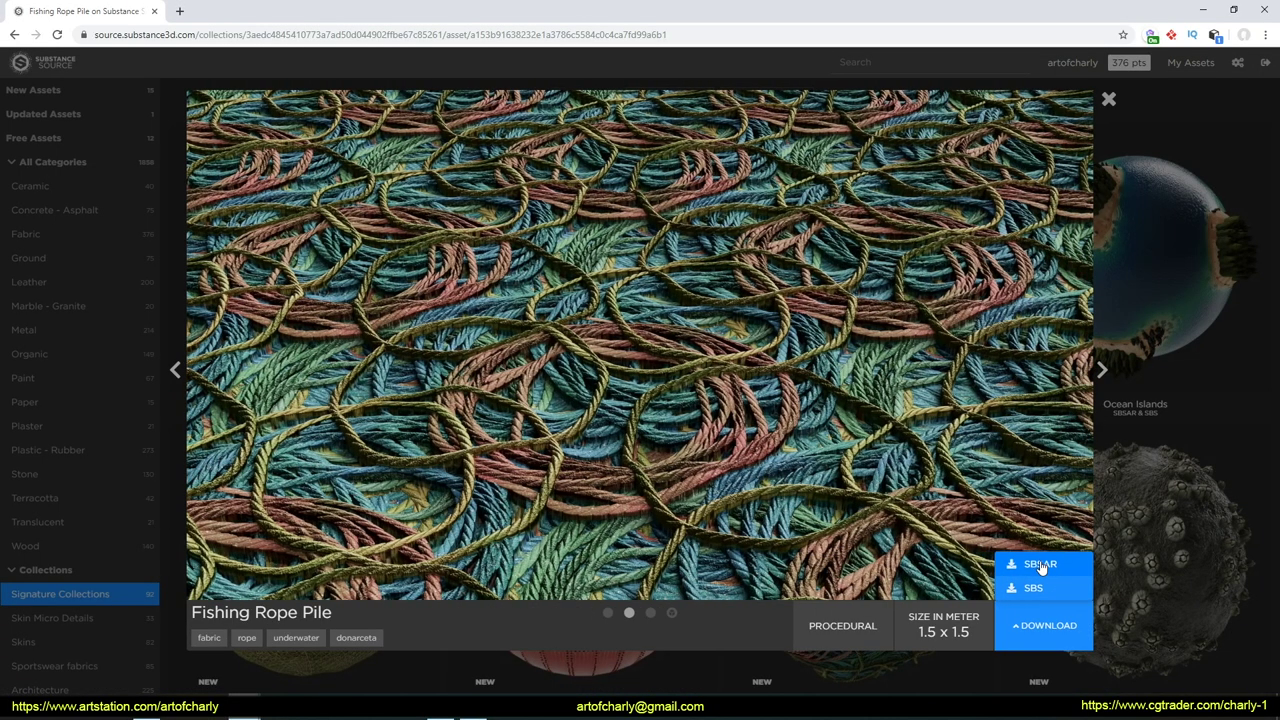
pyautogui.click(1038, 566)
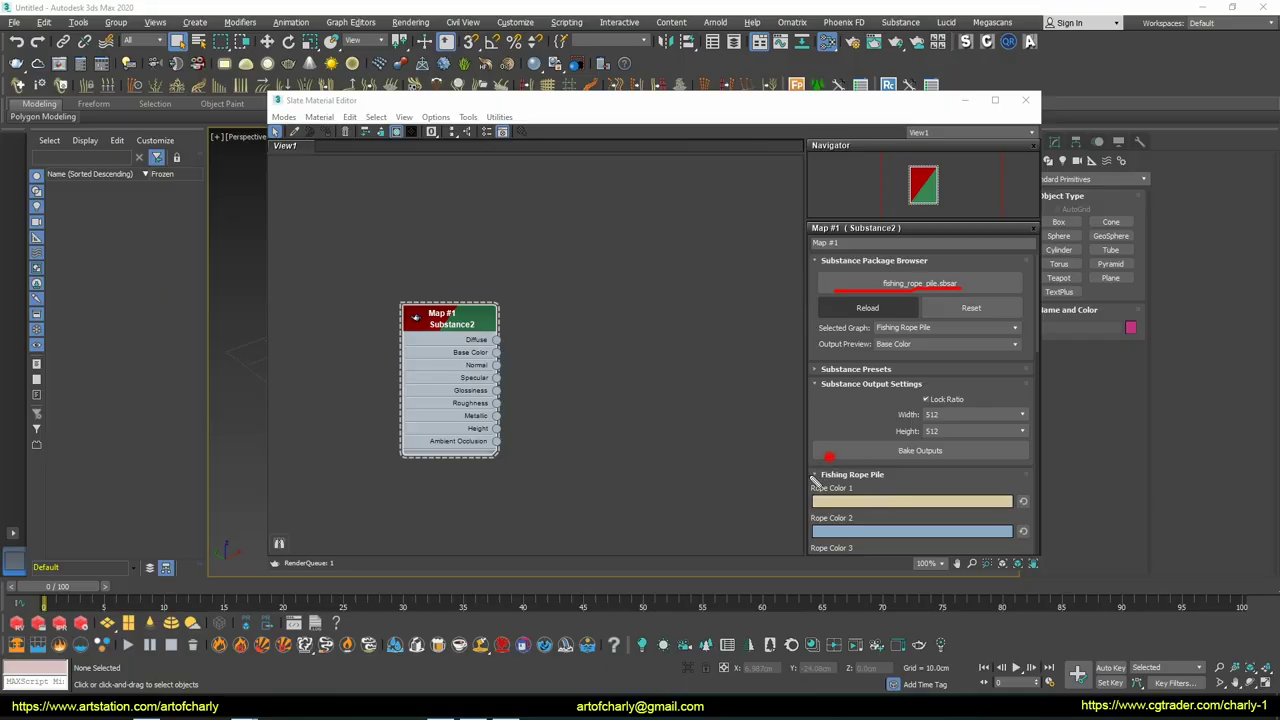
pyautogui.scroll(-3, 880, 475)
pyautogui.scroll(-3, 885, 466)
pyautogui.scroll(1, 903, 349)
pyautogui.scroll(1, 918, 333)
pyautogui.moveTo(940, 279)
pyautogui.mouseDown()
pyautogui.moveTo(1013, 549)
pyautogui.moveTo(920, 290)
pyautogui.mouseUp()
pyautogui.press('Escape')
pyautogui.scroll(-3, 900, 350)
pyautogui.scroll(-2, 906, 368)
pyautogui.scroll(-2, 906, 370)
pyautogui.scroll(-3, 906, 373)
pyautogui.scroll(-1, 906, 373)
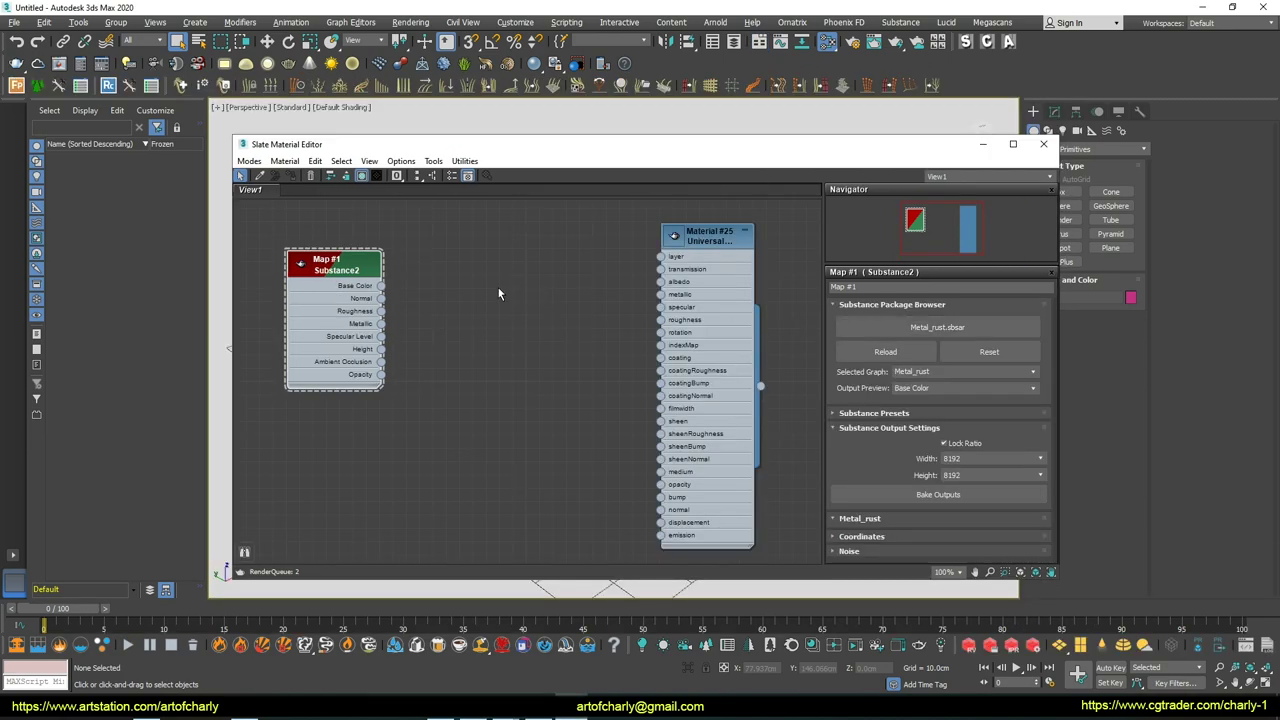
pyautogui.moveTo(448, 285); pyautogui.dragTo(458, 293, button='middle')
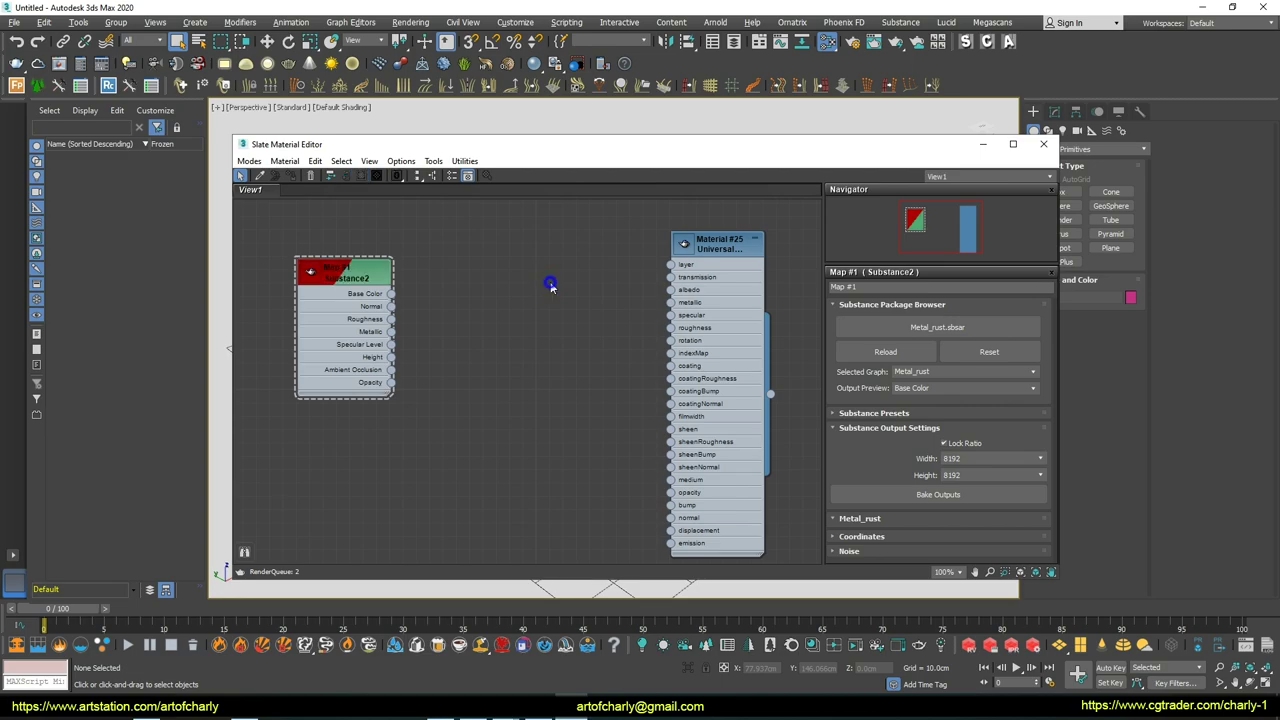
# Step: Add an Octane RGB image node beside the transform and copy it into Map #6 and Map #7
pyautogui.rightClick(550, 287)
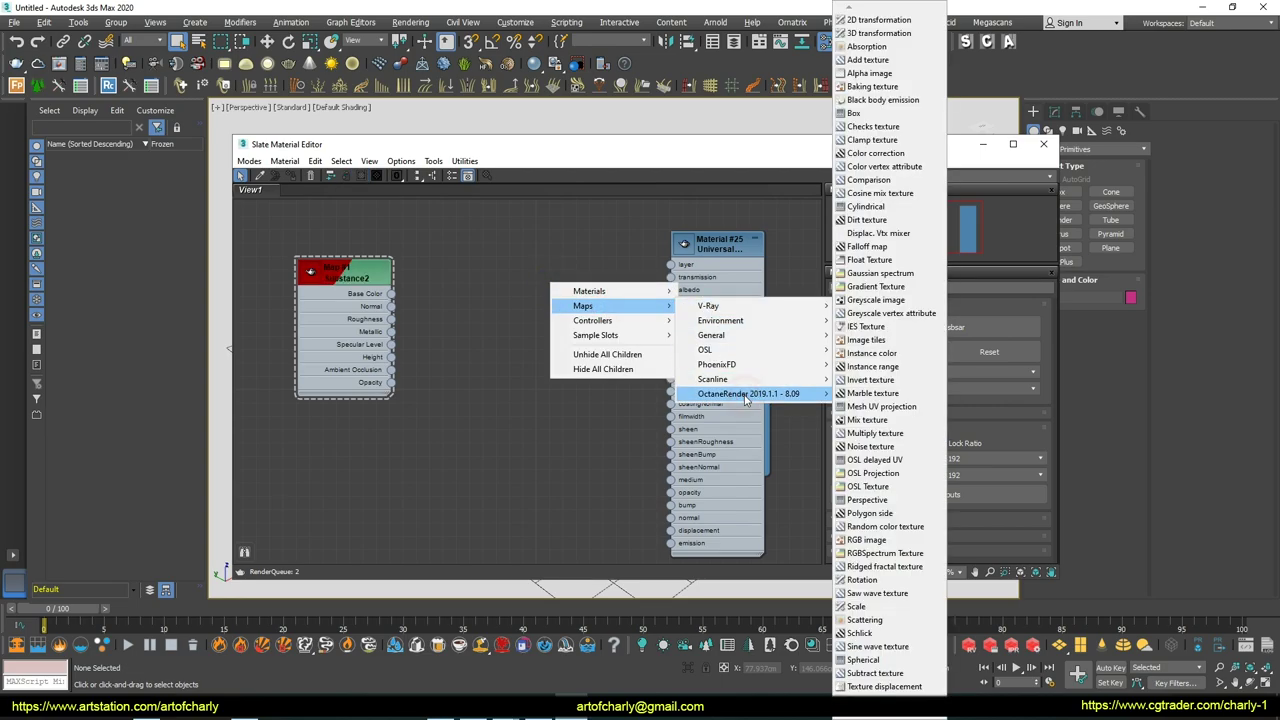
pyautogui.click(885, 541)
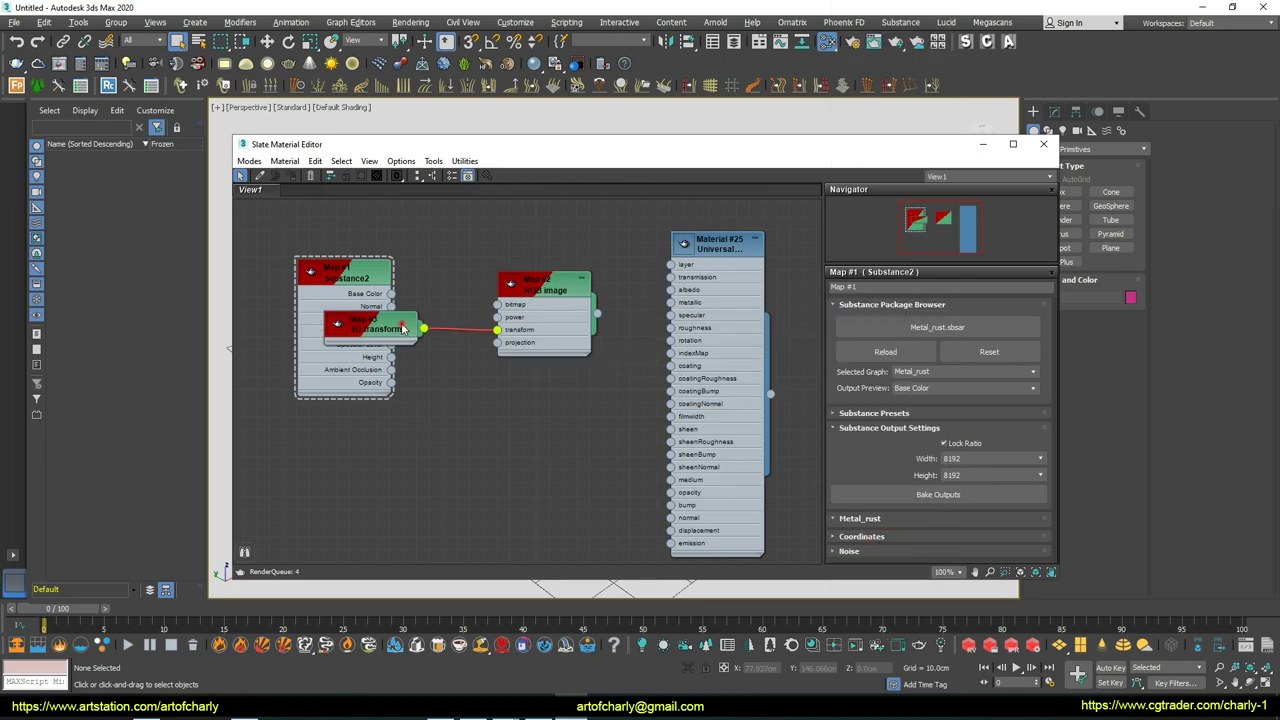
pyautogui.moveTo(403, 328); pyautogui.dragTo(471, 262)
pyautogui.moveTo(537, 290)
pyautogui.mouseDown()
pyautogui.moveTo(562, 261)
pyautogui.moveTo(565, 550)
pyautogui.mouseUp()
pyautogui.moveTo(565, 550); pyautogui.dragTo(577, 420, button='middle')
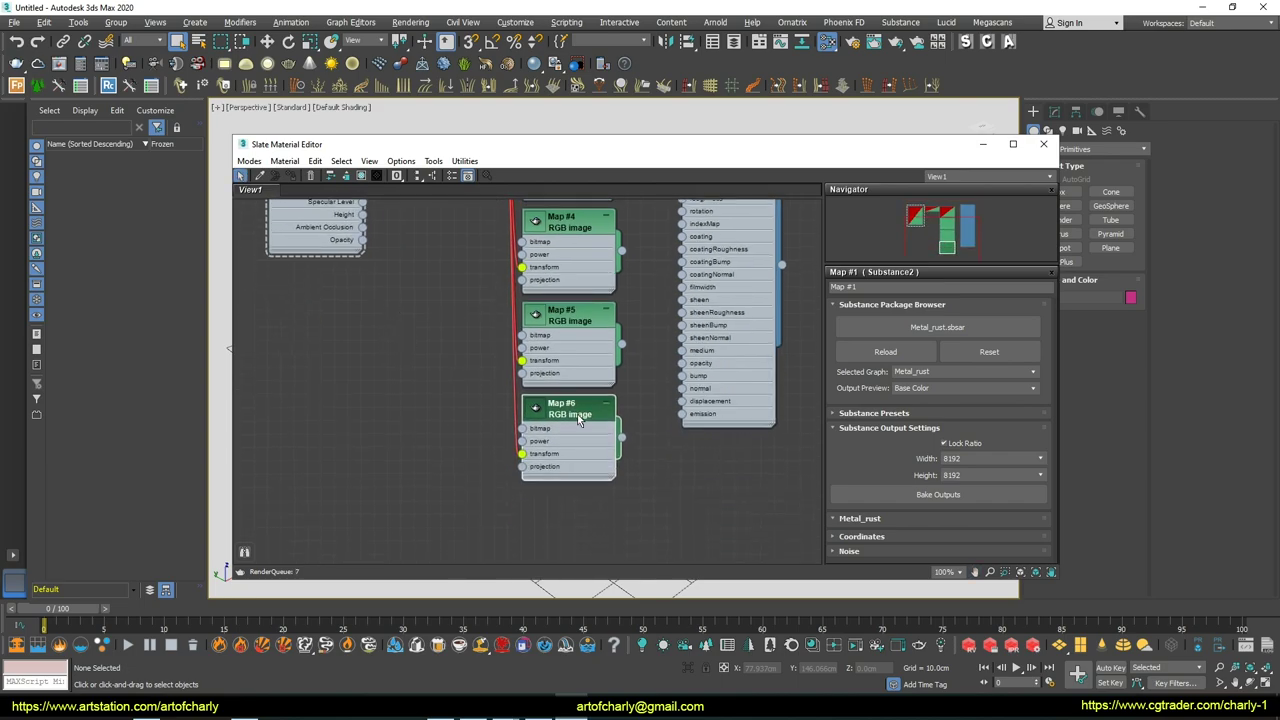
pyautogui.keyDown('shift'); pyautogui.moveTo(577, 420); pyautogui.dragTo(577, 513); pyautogui.keyUp('shift')
# Step: Collapse Maps #2 and #4–#7 to their headers, stacking Map #7 just below Map #6
pyautogui.click(605, 404)
pyautogui.click(605, 488)
pyautogui.moveTo(592, 488); pyautogui.dragTo(598, 452)
pyautogui.click(602, 456)
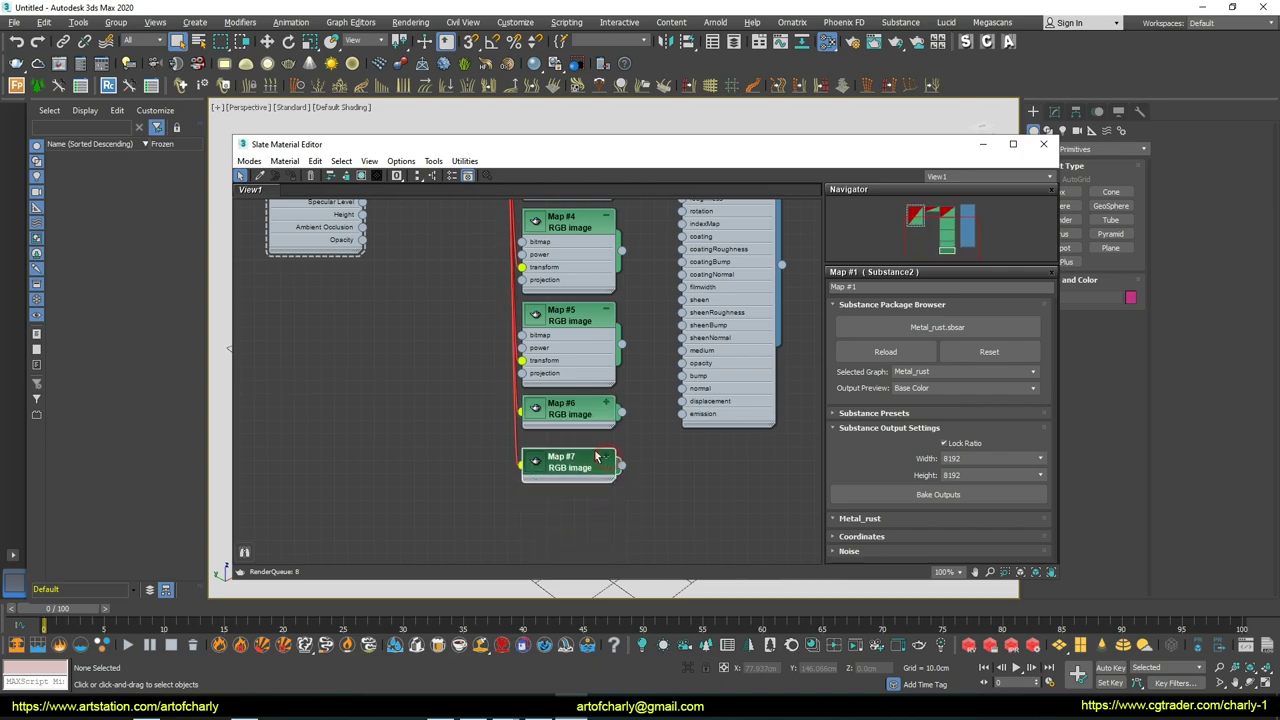
pyautogui.click(607, 312)
pyautogui.moveTo(609, 316)
pyautogui.mouseDown(button='middle')
pyautogui.moveTo(617, 431)
pyautogui.moveTo(619, 369)
pyautogui.mouseUp(button='middle')
pyautogui.click(600, 490)
pyautogui.moveTo(600, 490); pyautogui.dragTo(593, 567, button='middle')
pyautogui.click(590, 346)
pyautogui.click(596, 257)
pyautogui.click(596, 257)
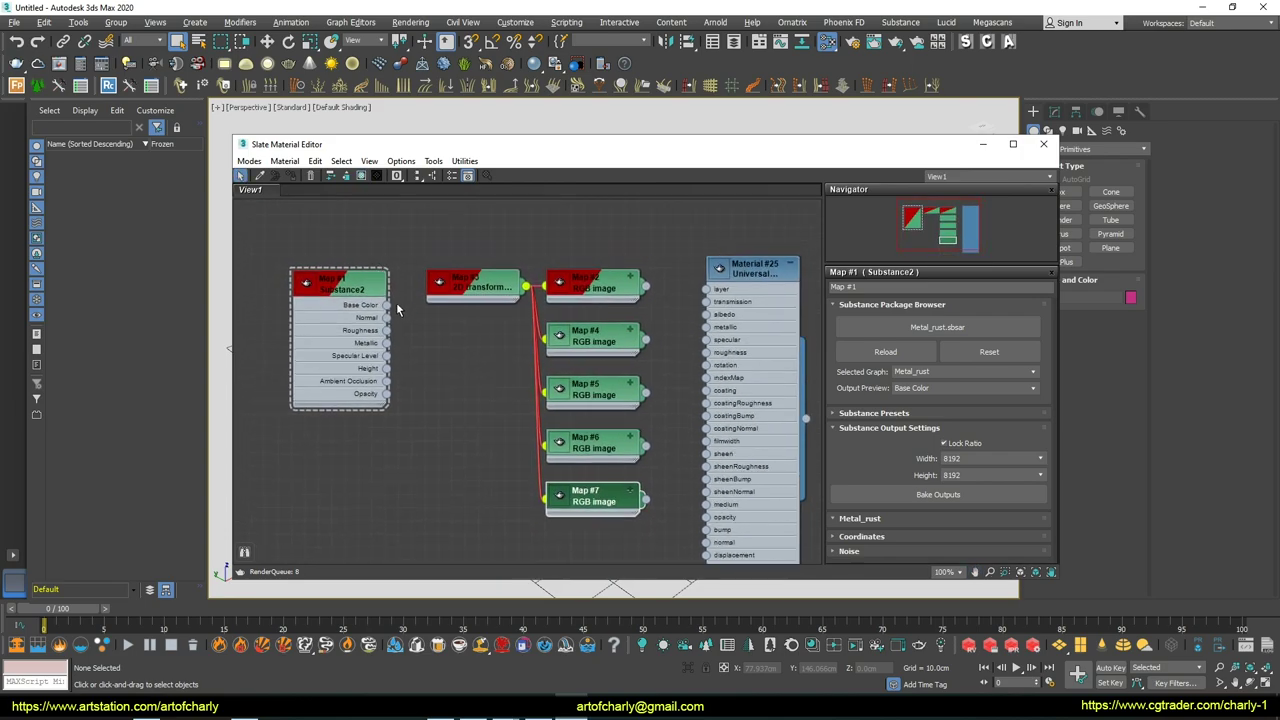
# Step: Wire Substance Base Color, Normal, Roughness, Metallic and Height into Maps #2 and #4–#7
pyautogui.moveTo(387, 305)
pyautogui.mouseDown()
pyautogui.moveTo(541, 288)
pyautogui.moveTo(543, 337)
pyautogui.mouseUp()
pyautogui.moveTo(387, 330); pyautogui.dragTo(543, 390)
pyautogui.moveTo(387, 343); pyautogui.dragTo(543, 441)
pyautogui.moveTo(386, 368); pyautogui.dragTo(543, 496)
# Step: Feed the image maps into Material #25's albedo, normal and metallic slots
pyautogui.moveTo(646, 288)
pyautogui.mouseDown()
pyautogui.moveTo(706, 314)
pyautogui.moveTo(706, 542)
pyautogui.mouseUp()
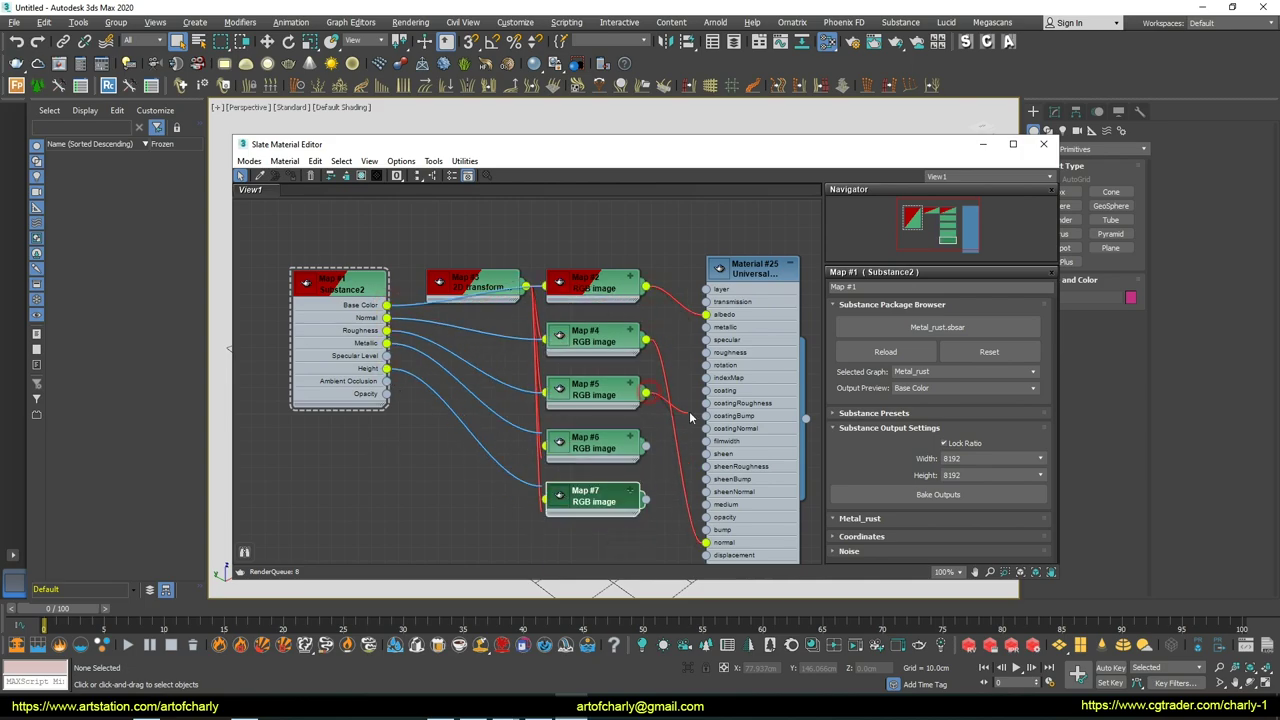
pyautogui.moveTo(646, 393); pyautogui.dragTo(706, 327)
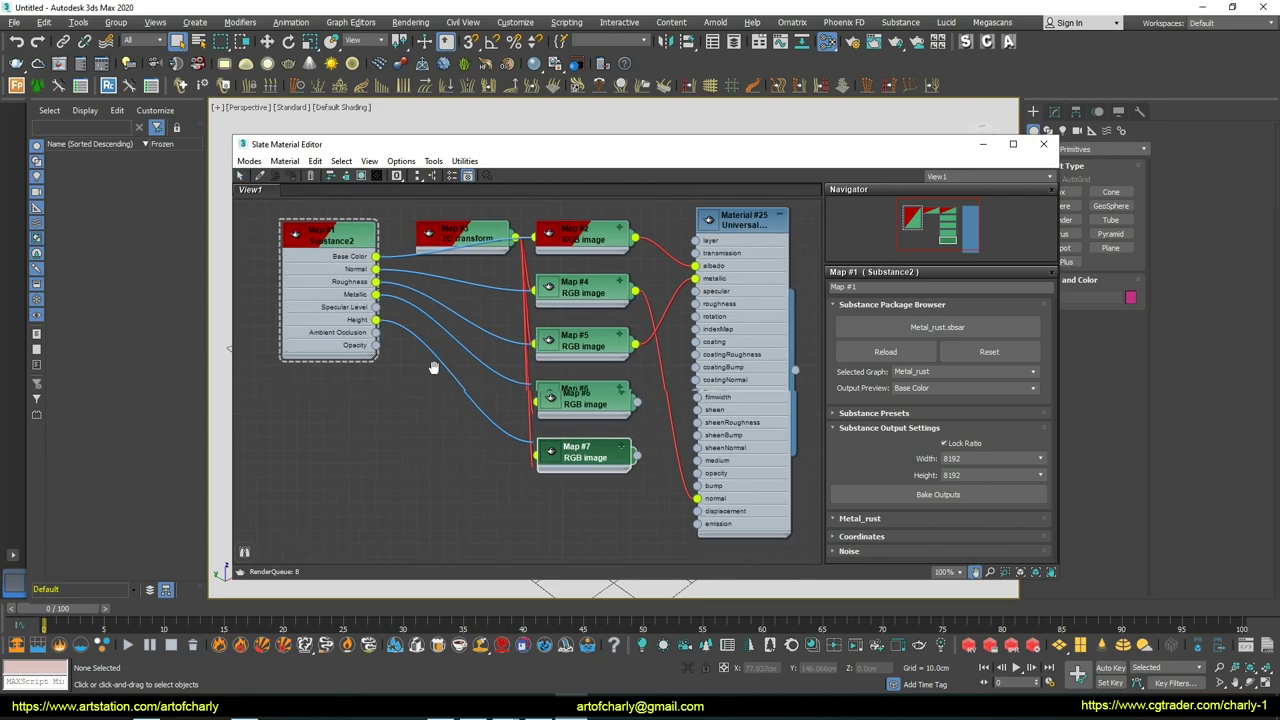
pyautogui.moveTo(415, 402); pyautogui.dragTo(392, 316, button='middle')
pyautogui.moveTo(619, 473); pyautogui.dragTo(600, 521, button='middle')
pyautogui.rightClick(557, 513)
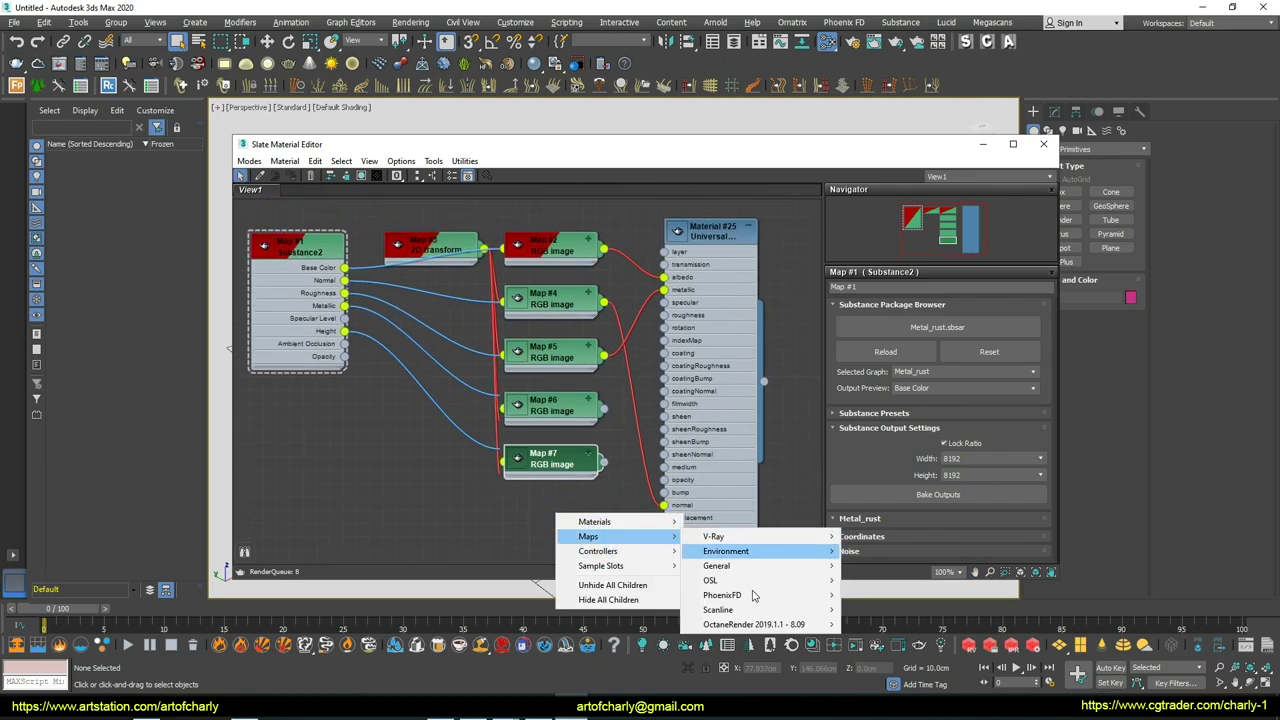
pyautogui.moveTo(754, 624)
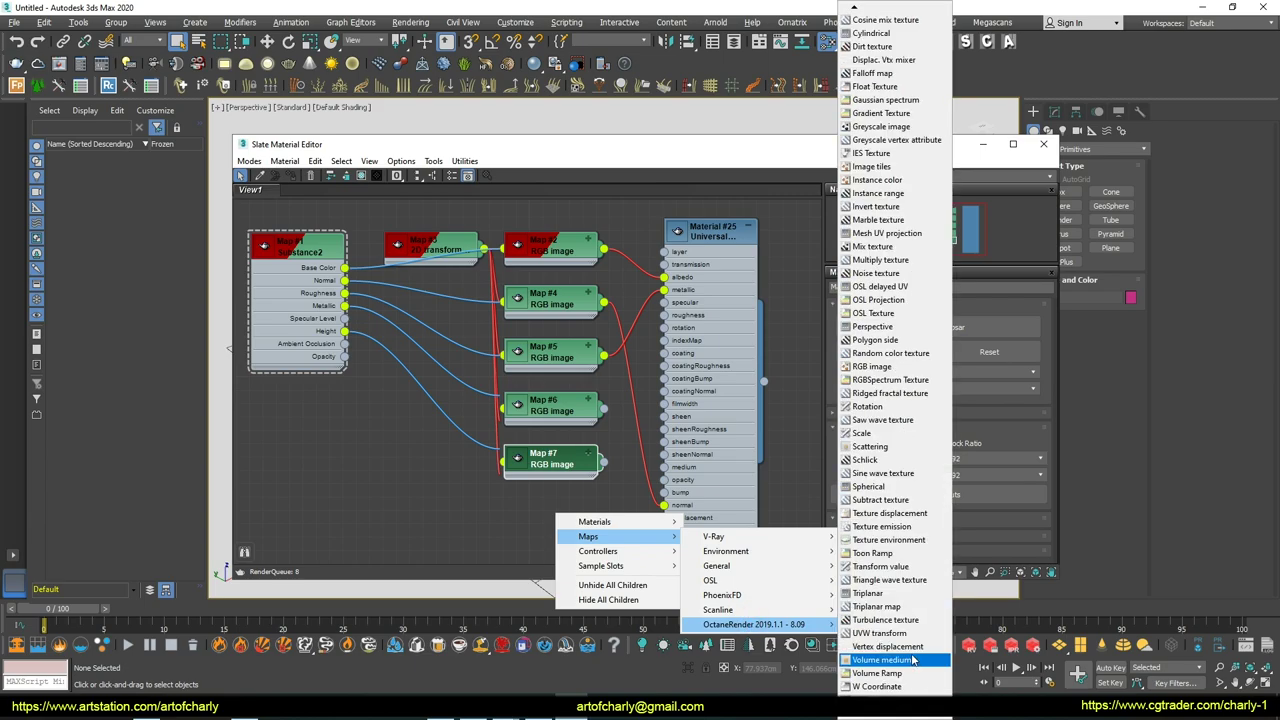
# Step: Add a Vertex displacement node fed by Map #7 and wired into Material #25's displacement
pyautogui.click(916, 650)
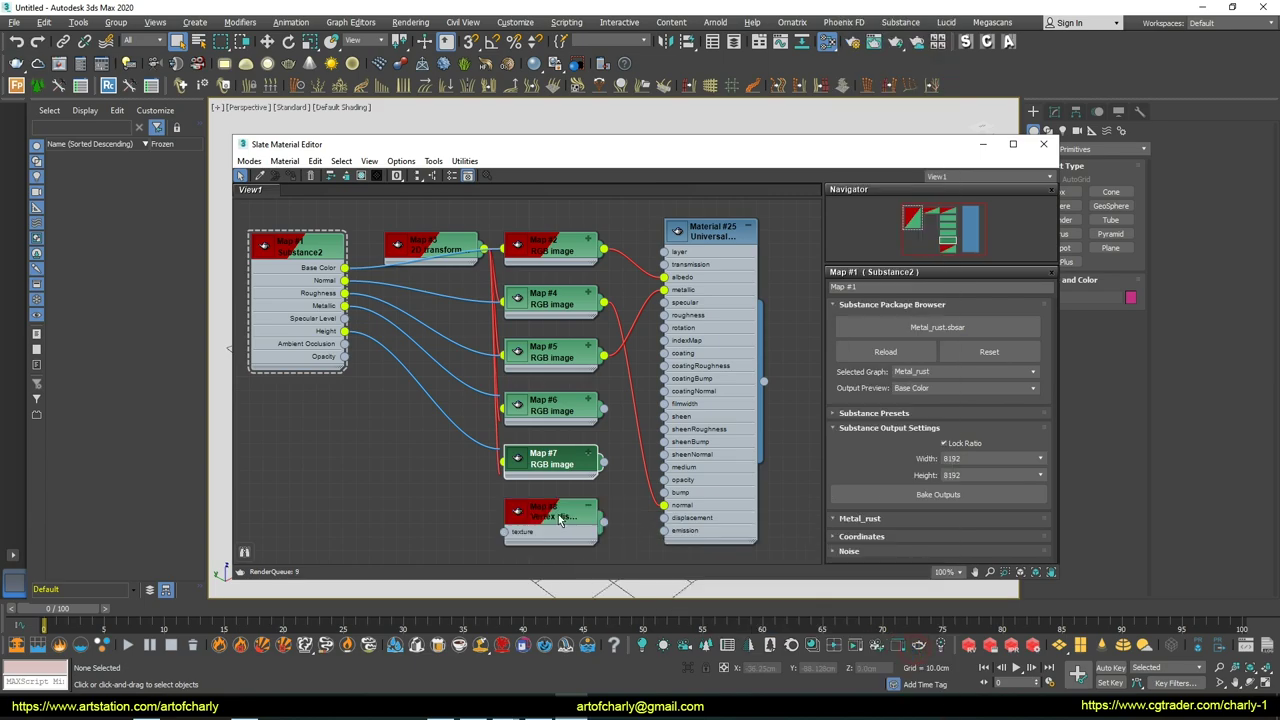
pyautogui.moveTo(603, 521); pyautogui.dragTo(655, 524)
pyautogui.moveTo(603, 463)
pyautogui.mouseDown()
pyautogui.moveTo(507, 531)
pyautogui.moveTo(564, 512)
pyautogui.mouseUp()
pyautogui.moveTo(540, 456); pyautogui.dragTo(377, 478)
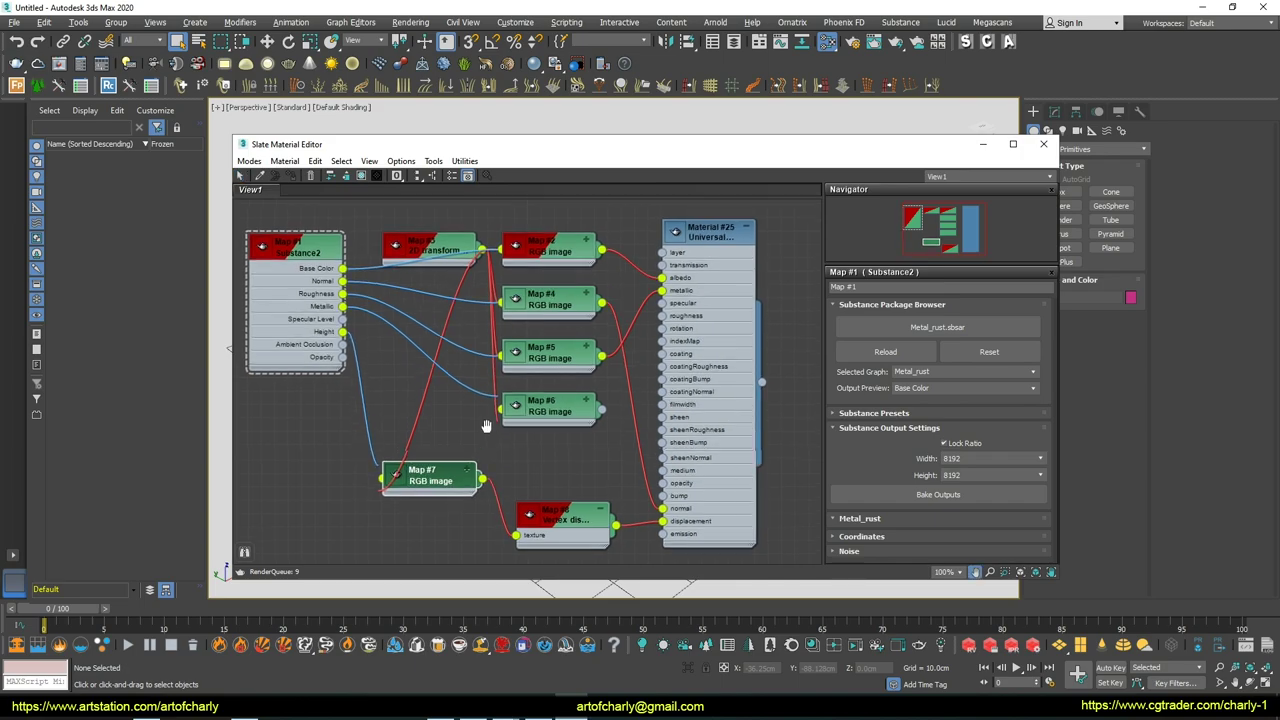
pyautogui.moveTo(497, 449); pyautogui.dragTo(475, 433, button='middle')
pyautogui.moveTo(560, 448); pyautogui.dragTo(622, 473, button='middle')
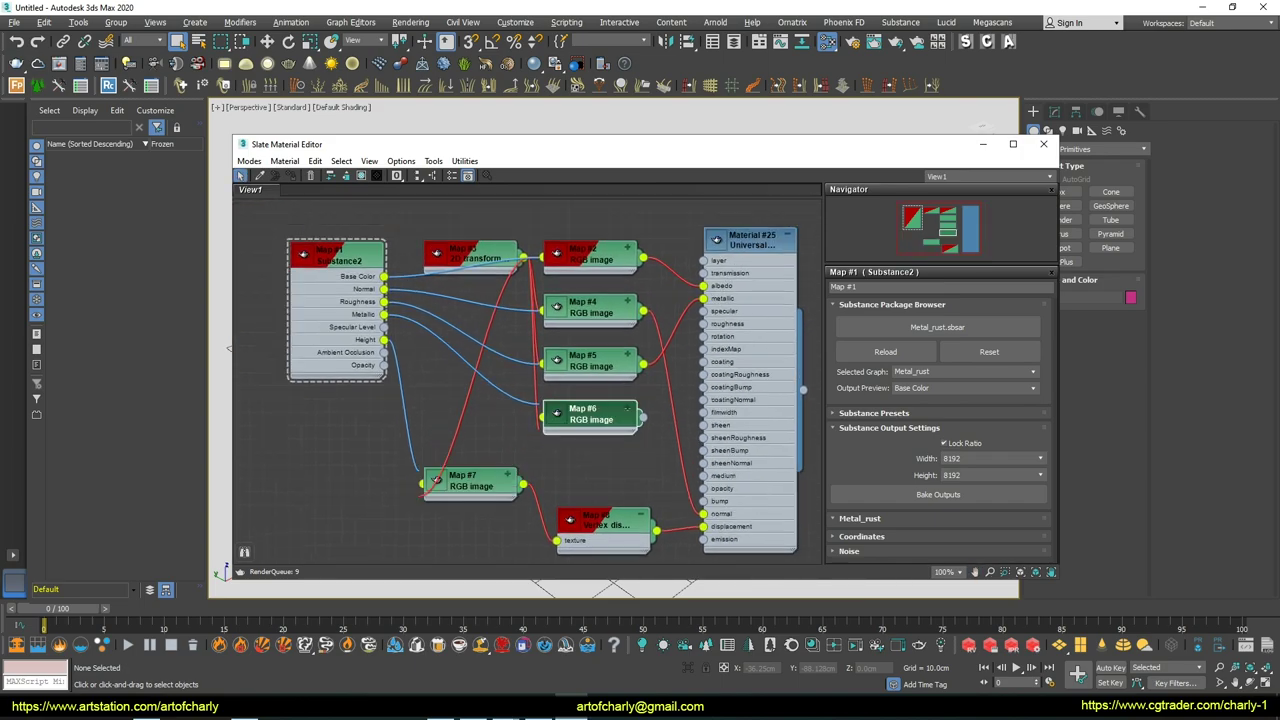
# Step: Copy an image node as Map #9 for Specular Level into specular, then lay out all nodes
pyautogui.keyDown('shift'); pyautogui.moveTo(595, 413); pyautogui.dragTo(595, 466); pyautogui.keyUp('shift')
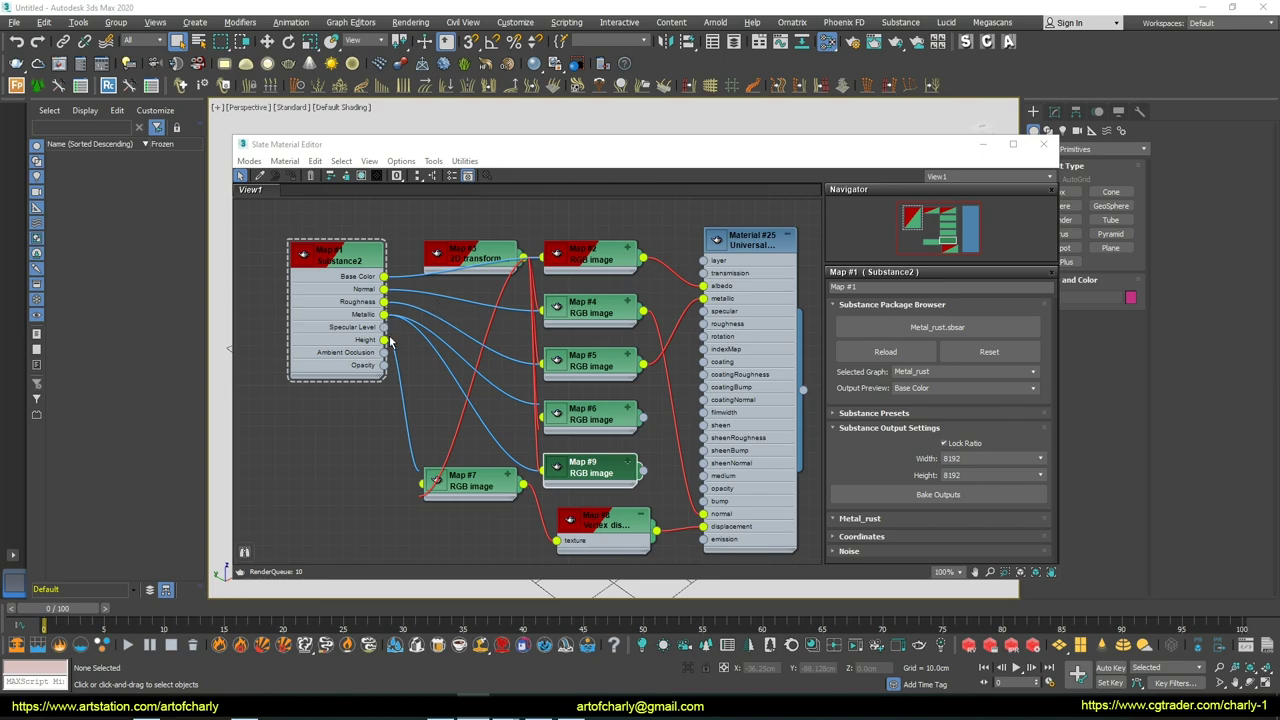
pyautogui.moveTo(383, 328); pyautogui.dragTo(578, 485)
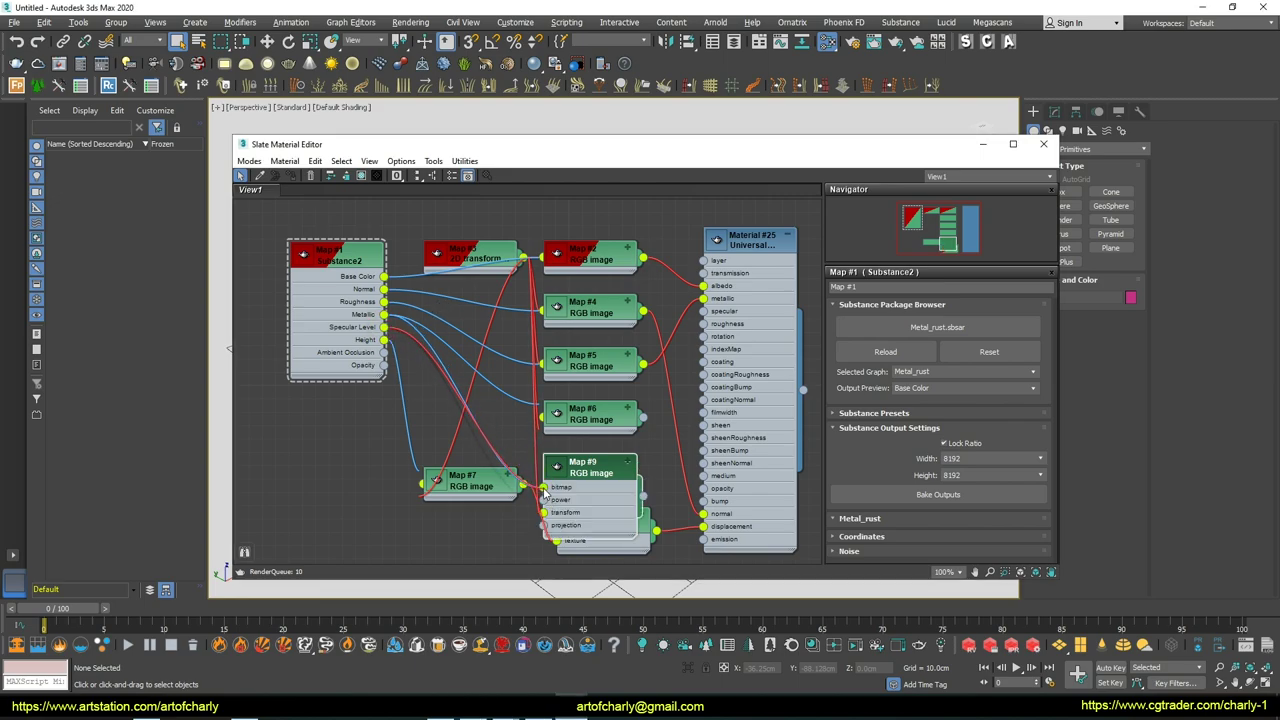
pyautogui.moveTo(644, 472)
pyautogui.mouseDown()
pyautogui.moveTo(704, 312)
pyautogui.moveTo(643, 416)
pyautogui.mouseUp()
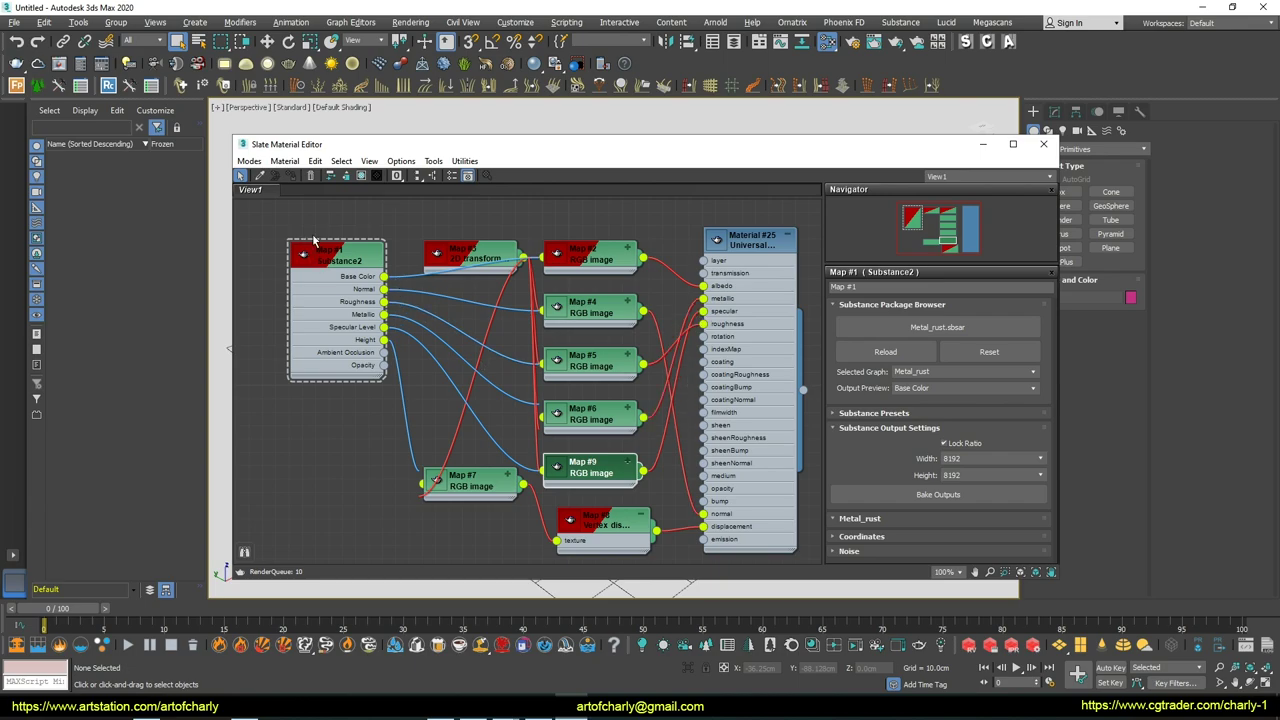
pyautogui.click(419, 176)
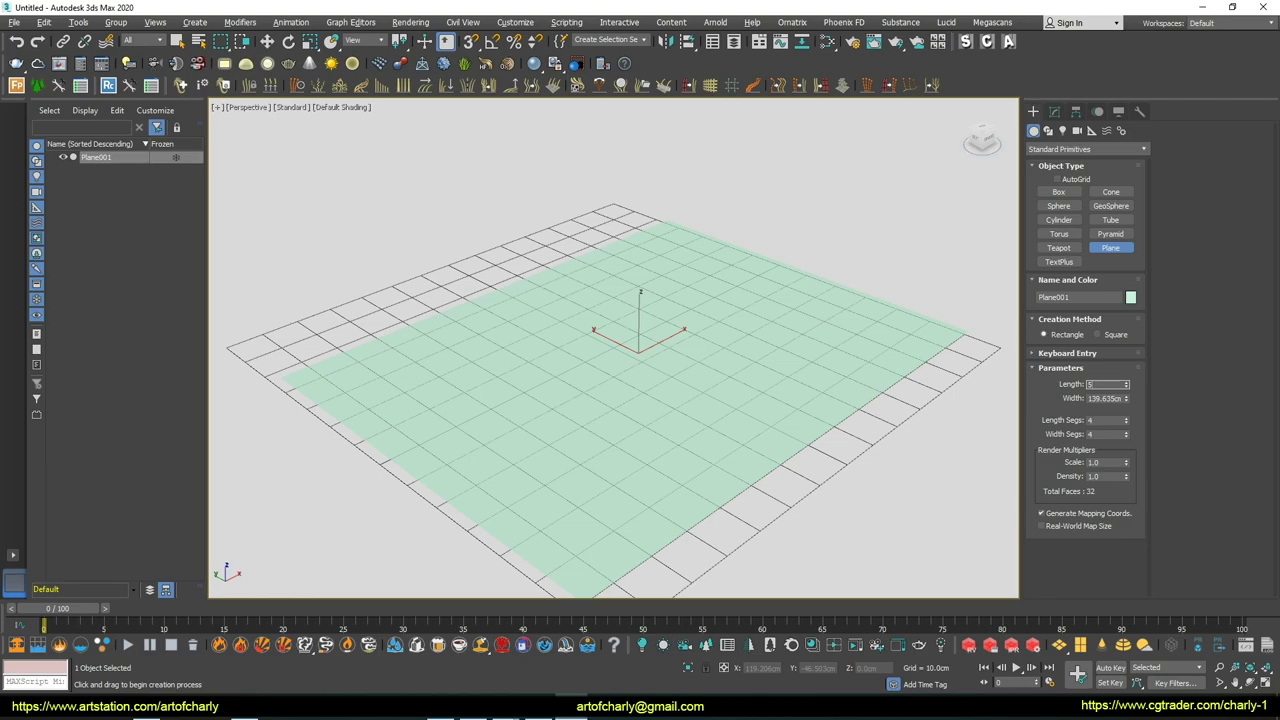
# Step: Set Plane001's width to 500 cm
pyautogui.doubleClick(1098, 397)
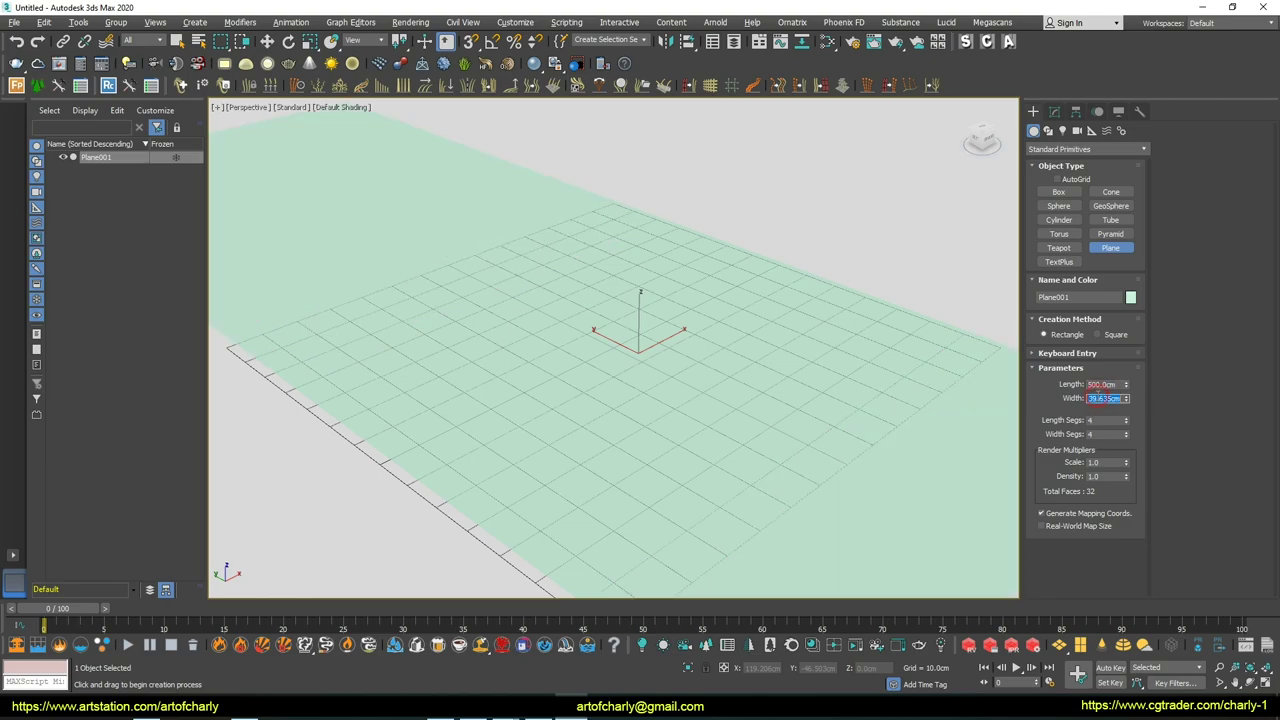
pyautogui.write('500')
pyautogui.press('Return')
# Step: Assign Material #25 to the plane from the Slate Material Editor
pyautogui.press('m')
pyautogui.rightClick(745, 278)
pyautogui.click(760, 285)
pyautogui.click(1041, 148)
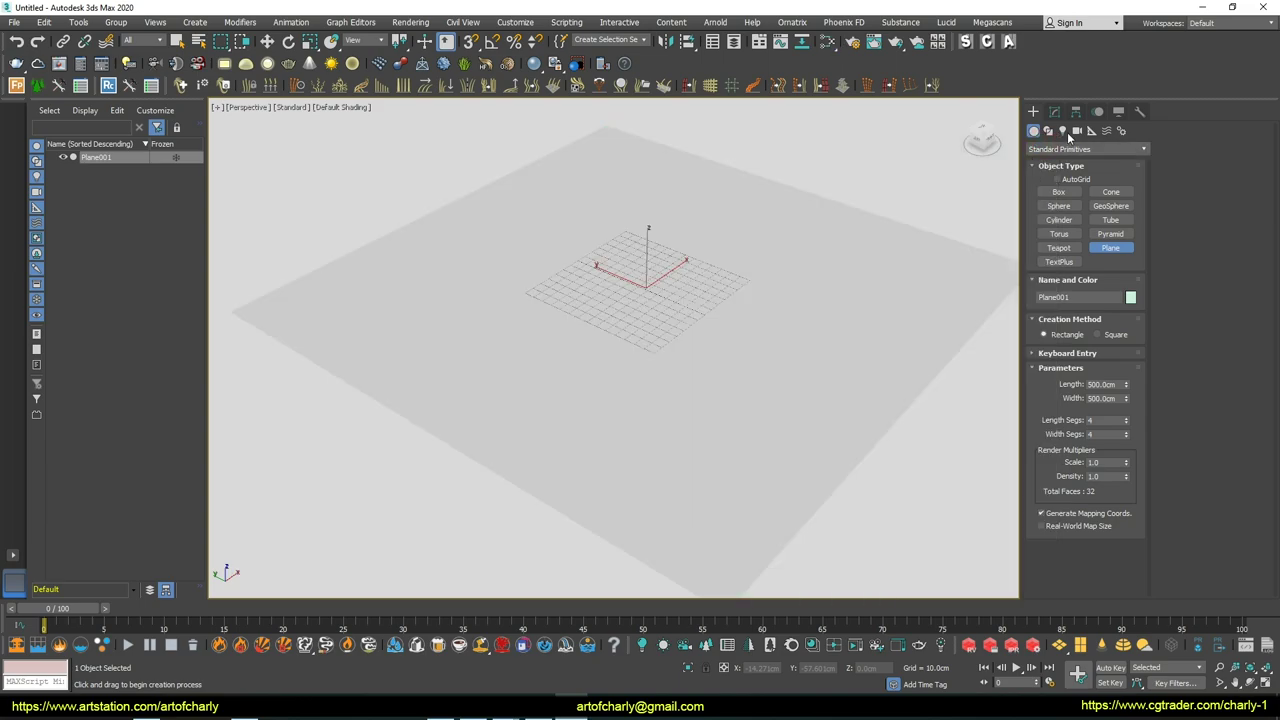
# Step: Add an Octane DayLight with its target and raise the sun high above the plane
pyautogui.click(1077, 131)
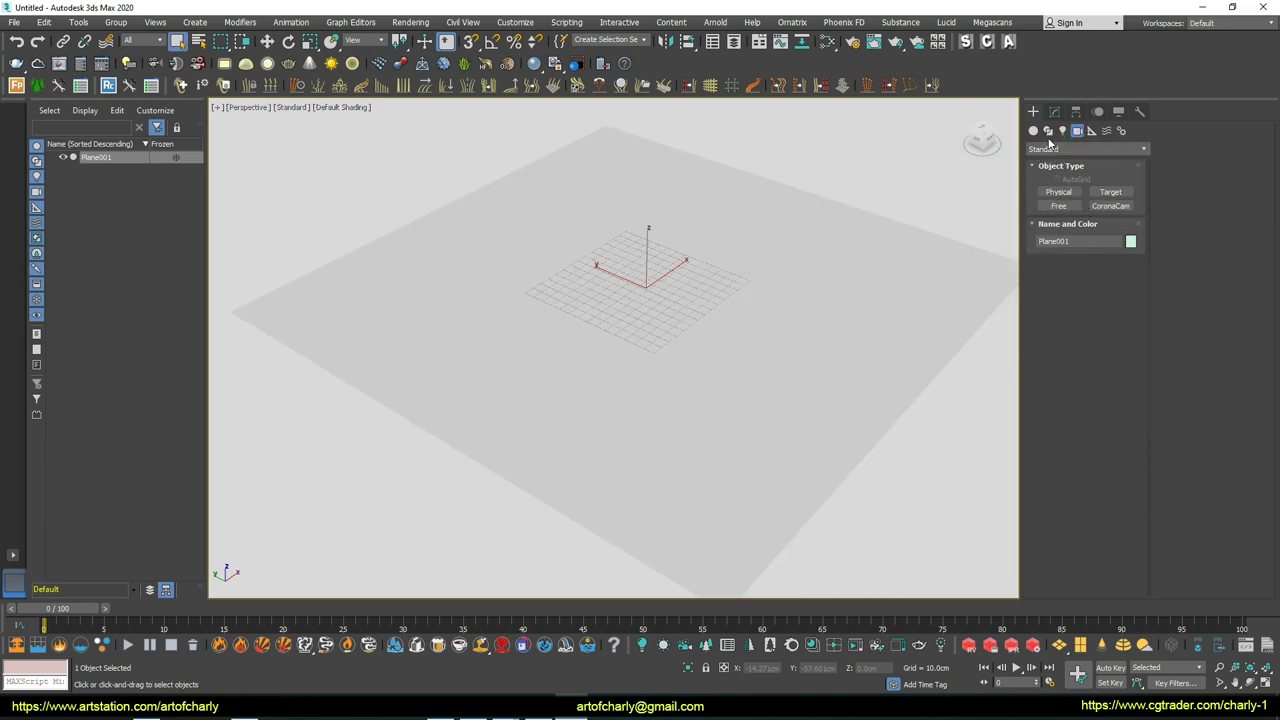
pyautogui.click(1063, 131)
pyautogui.click(1110, 205)
pyautogui.moveTo(923, 212); pyautogui.dragTo(658, 281)
pyautogui.moveTo(706, 247); pyautogui.dragTo(646, 329, button='middle')
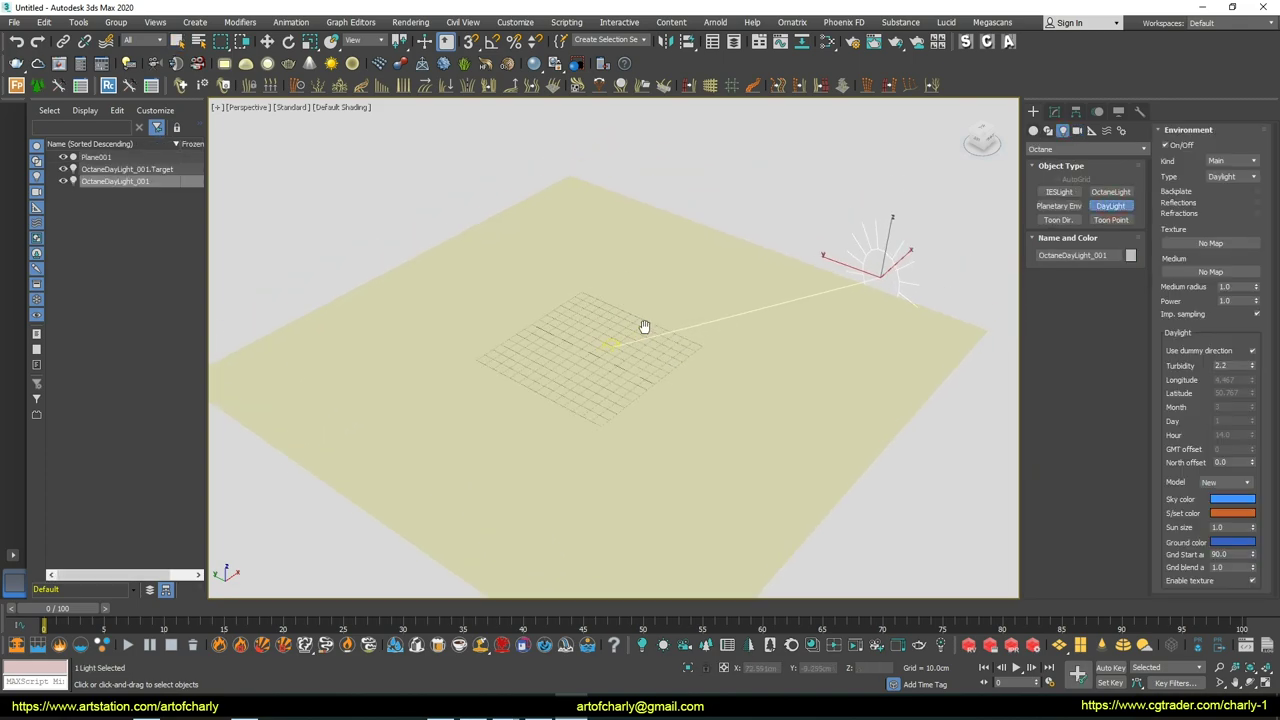
pyautogui.rightClick(862, 262)
pyautogui.moveTo(876, 251); pyautogui.dragTo(878, 110)
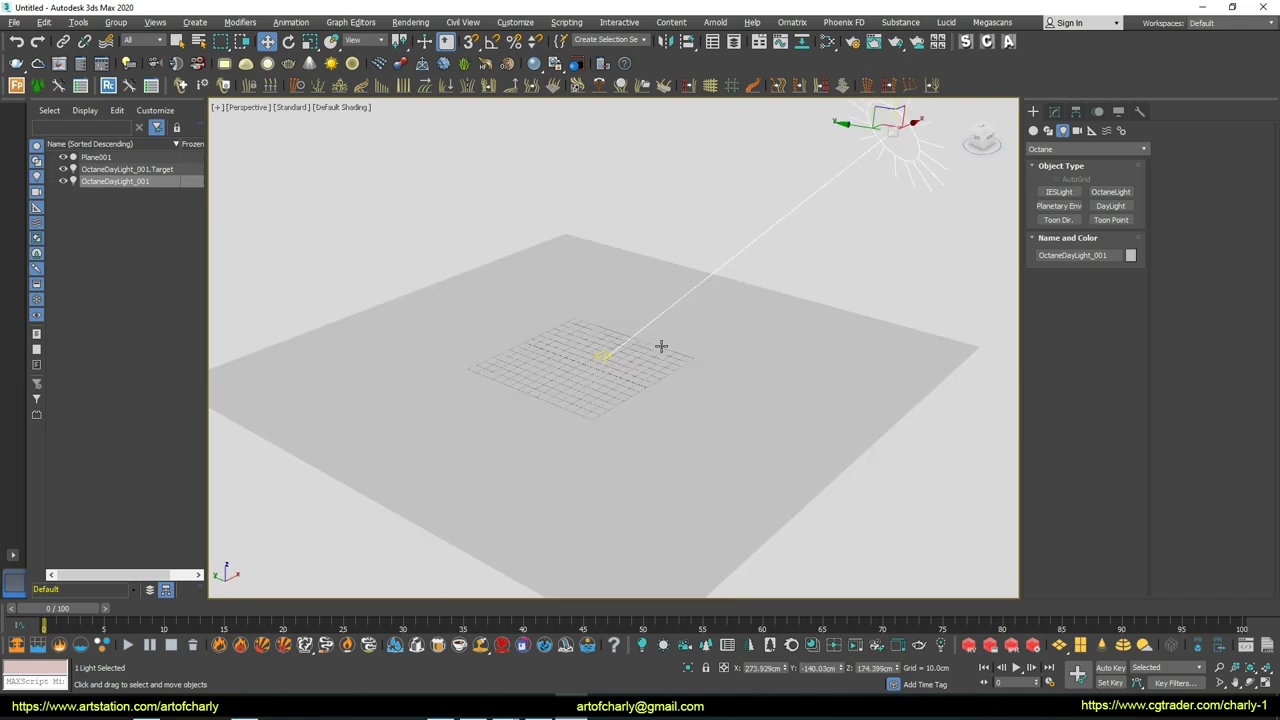
pyautogui.keyDown('alt'); pyautogui.moveTo(686, 380); pyautogui.dragTo(920, 238, button='middle'); pyautogui.keyUp('alt')
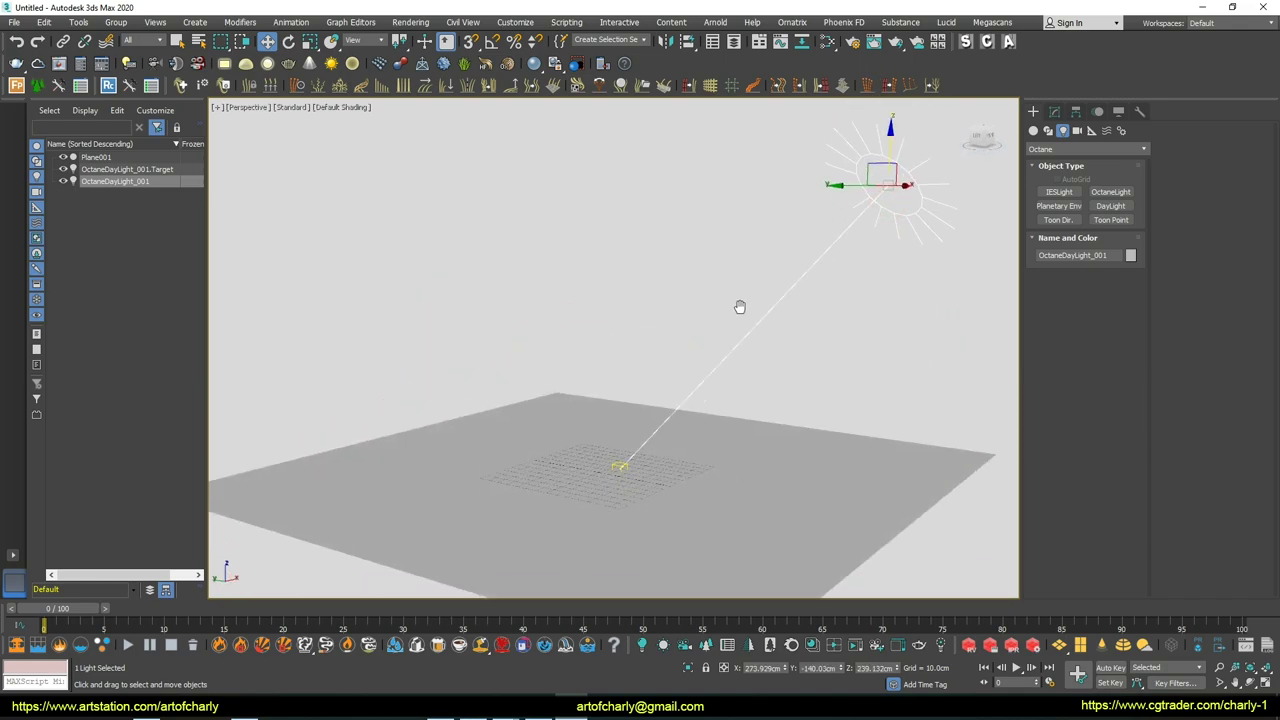
pyautogui.keyDown('alt'); pyautogui.moveTo(740, 306); pyautogui.dragTo(741, 333, button='middle'); pyautogui.keyUp('alt')
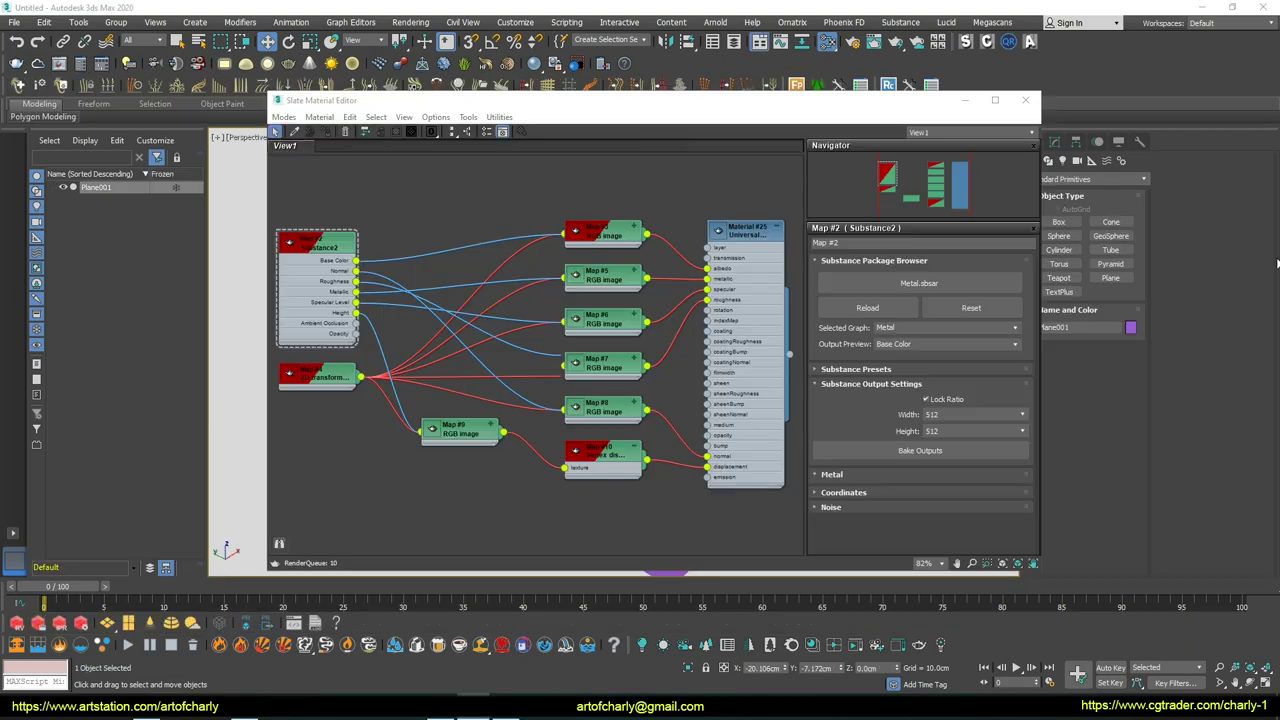
# Step: Set gamma to 1.0 on the Map #8, Map #7 and Map #5 image nodes
pyautogui.click(338, 278)
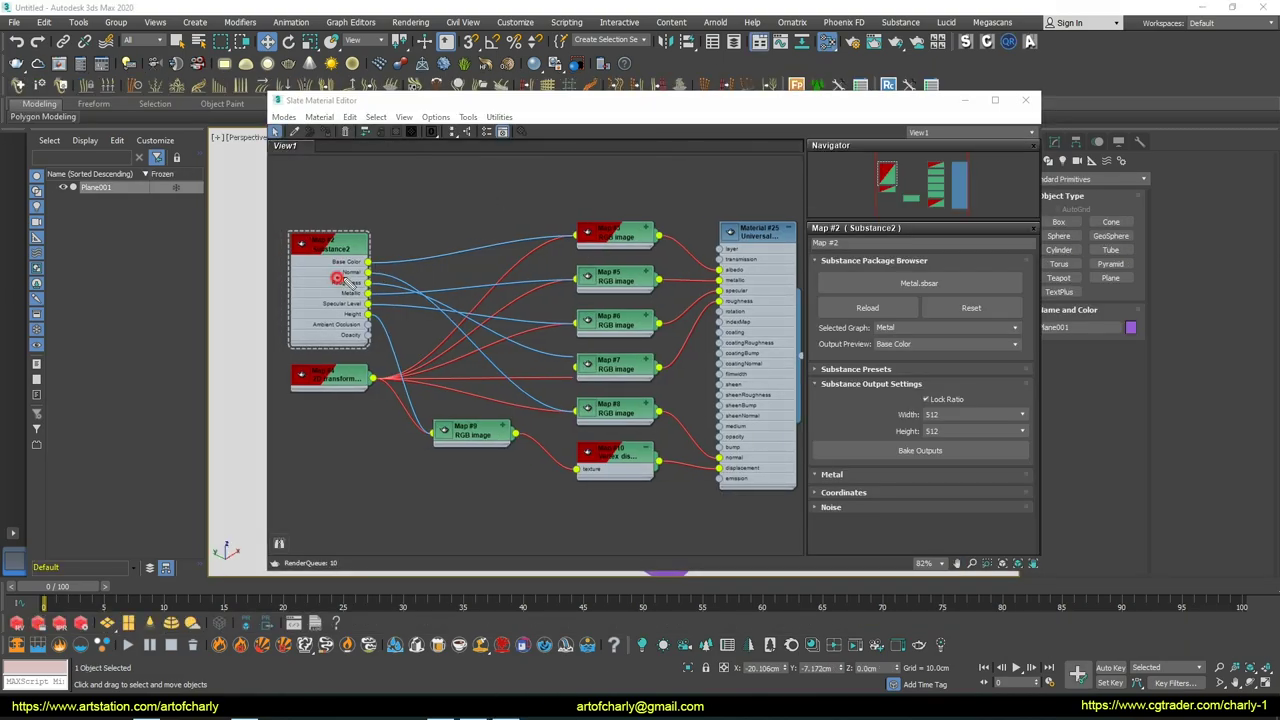
pyautogui.doubleClick(607, 410)
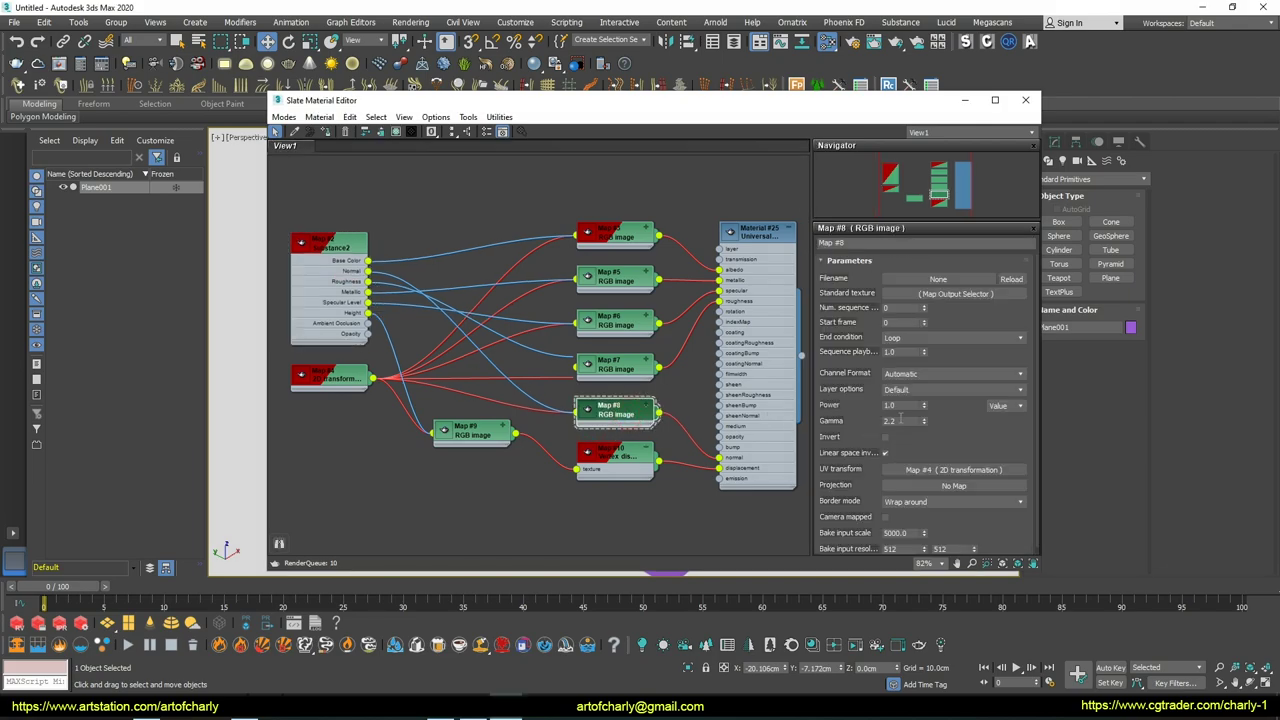
pyautogui.click(821, 427)
pyautogui.doubleClick(905, 421)
pyautogui.doubleClick(611, 370)
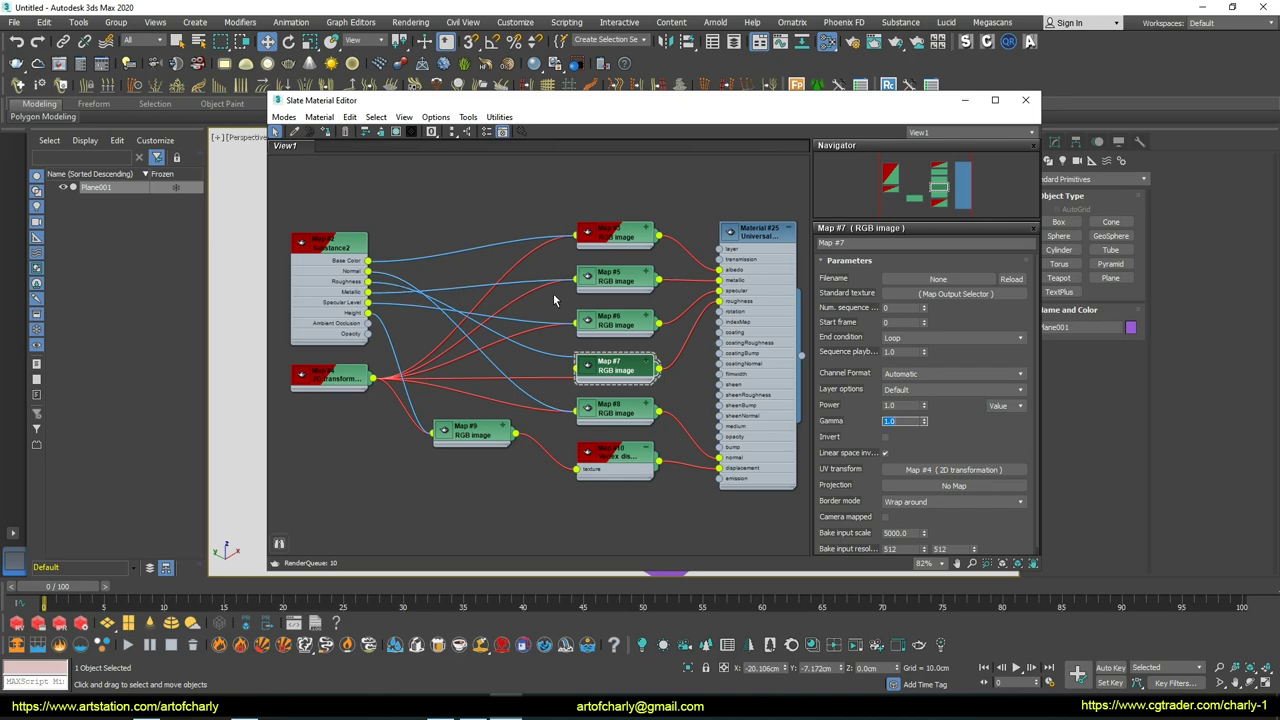
pyautogui.doubleClick(609, 283)
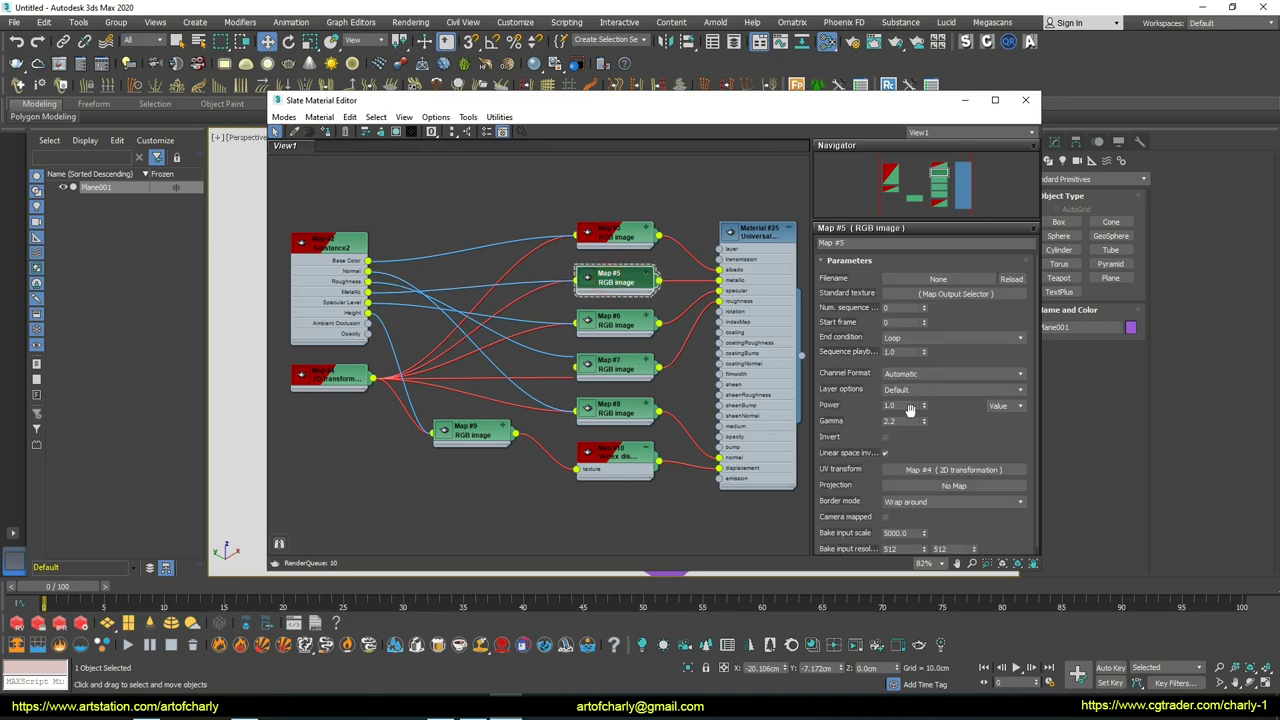
pyautogui.write('1')
pyautogui.press('Return')
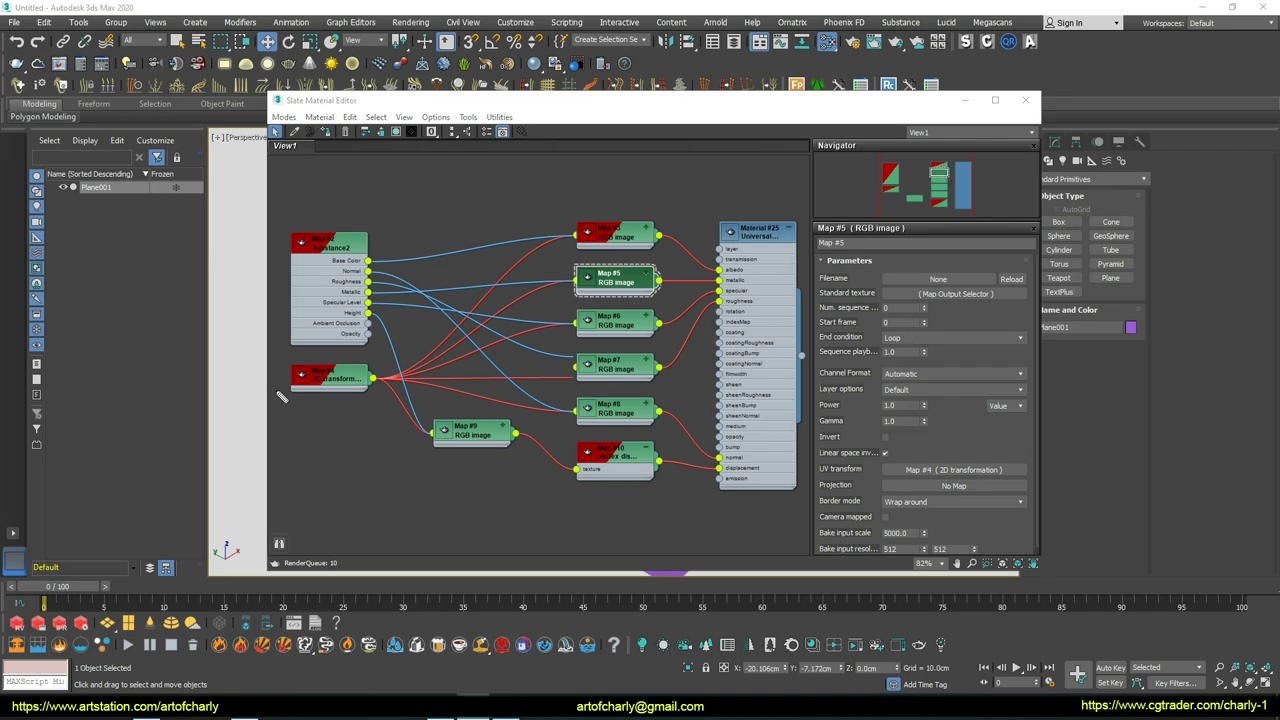
# Step: Set the 2D transformation scale to 0.5 and view the rendered diamond-plate plane
pyautogui.doubleClick(340, 377)
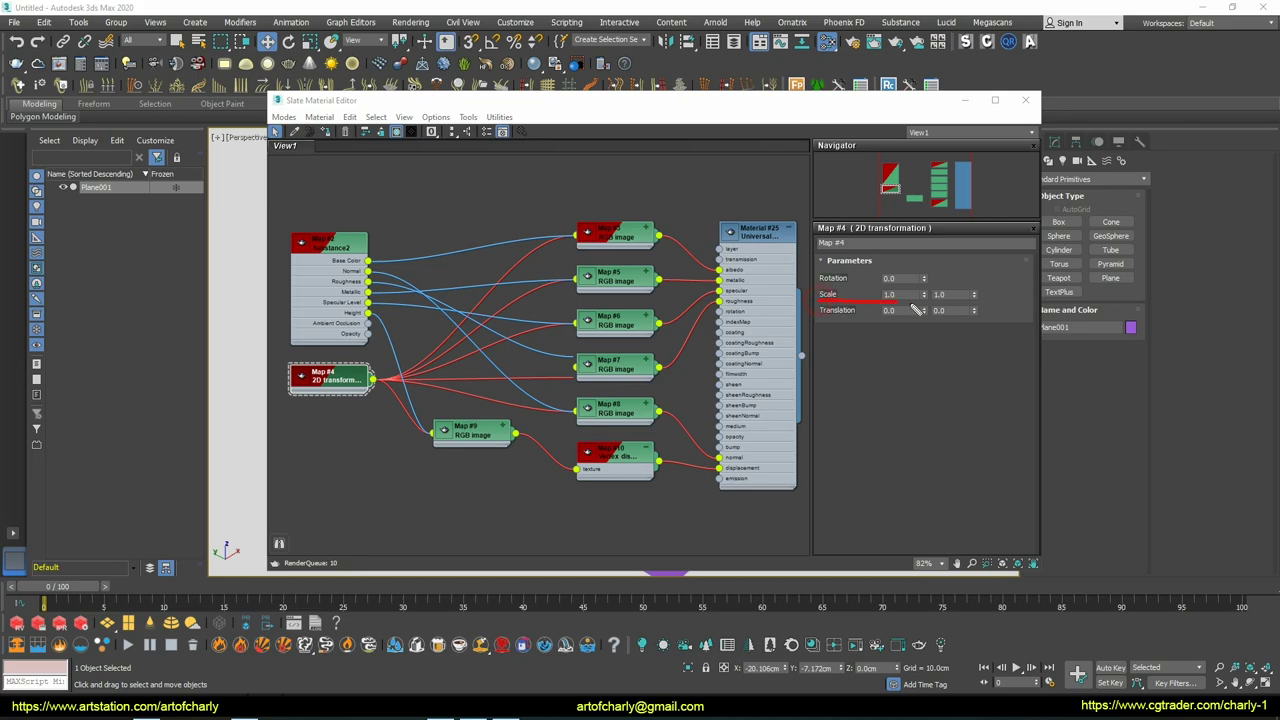
pyautogui.click(989, 311)
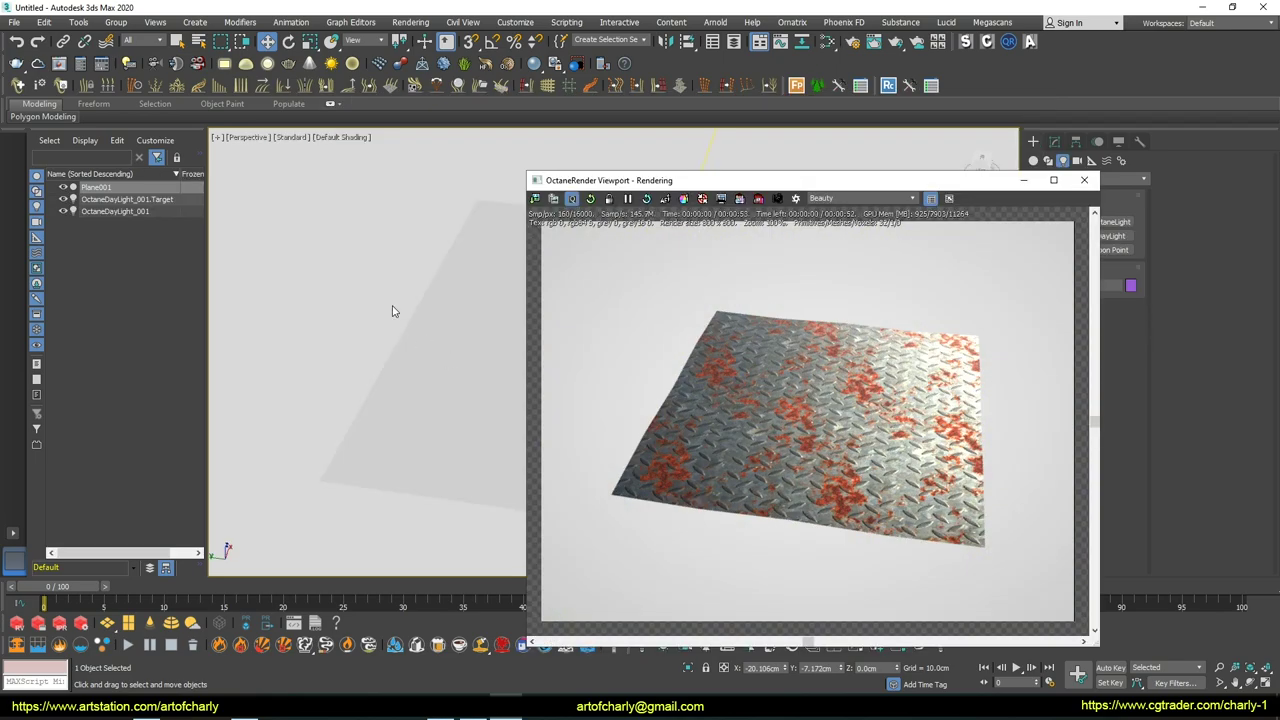
pyautogui.moveTo(394, 309)
pyautogui.keyDown('alt'); pyautogui.mouseDown(button='middle')
pyautogui.moveTo(363, 306)
pyautogui.moveTo(449, 309)
pyautogui.moveTo(427, 343)
pyautogui.moveTo(374, 309)
pyautogui.mouseUp(button='middle'); pyautogui.keyUp('alt')
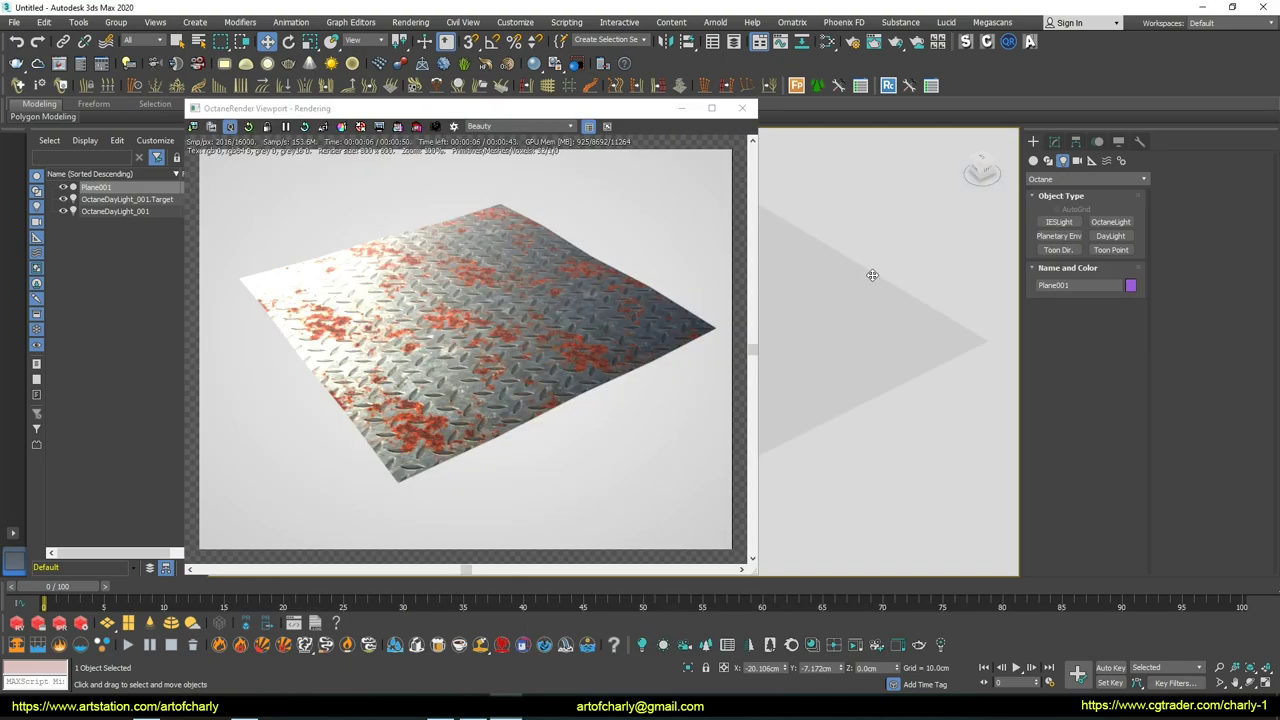
# Step: On the Map #10 vertex displacement node, enable Auto bump and set subdivision level 3
pyautogui.press('m')
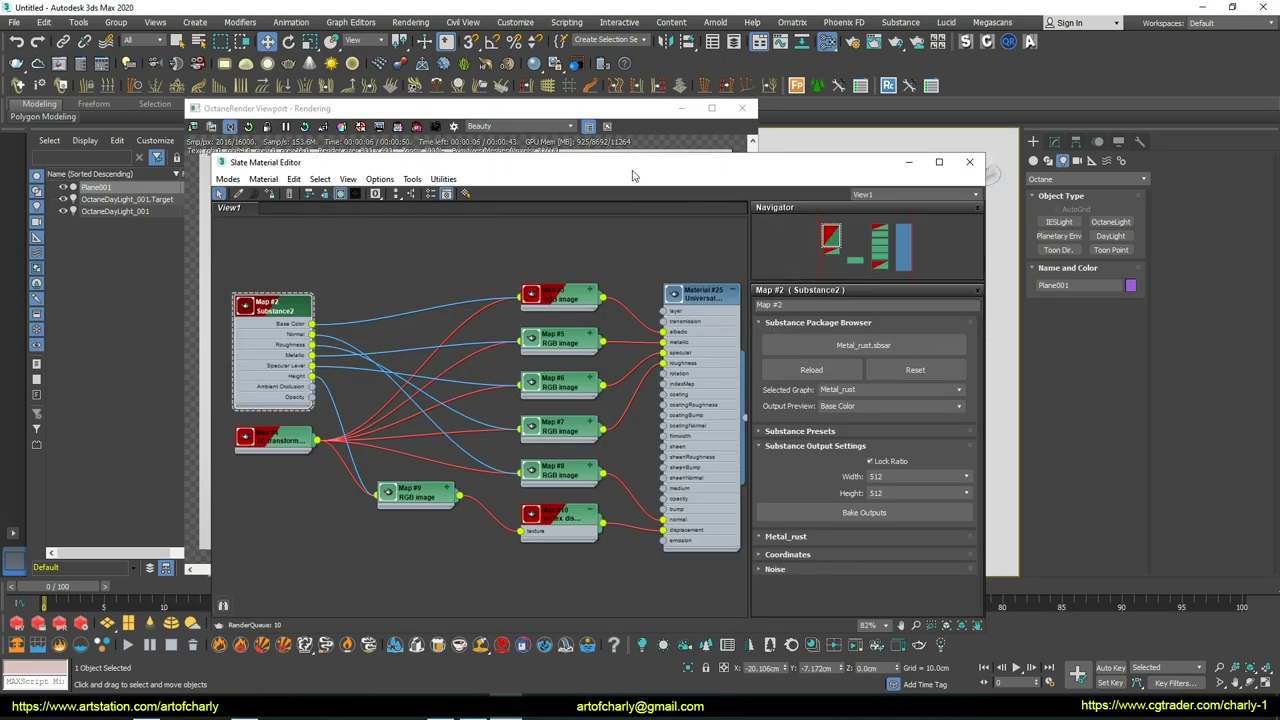
pyautogui.moveTo(752, 150); pyautogui.dragTo(752, 133)
pyautogui.click(690, 470)
pyautogui.moveTo(690, 470); pyautogui.dragTo(630, 425, button='middle')
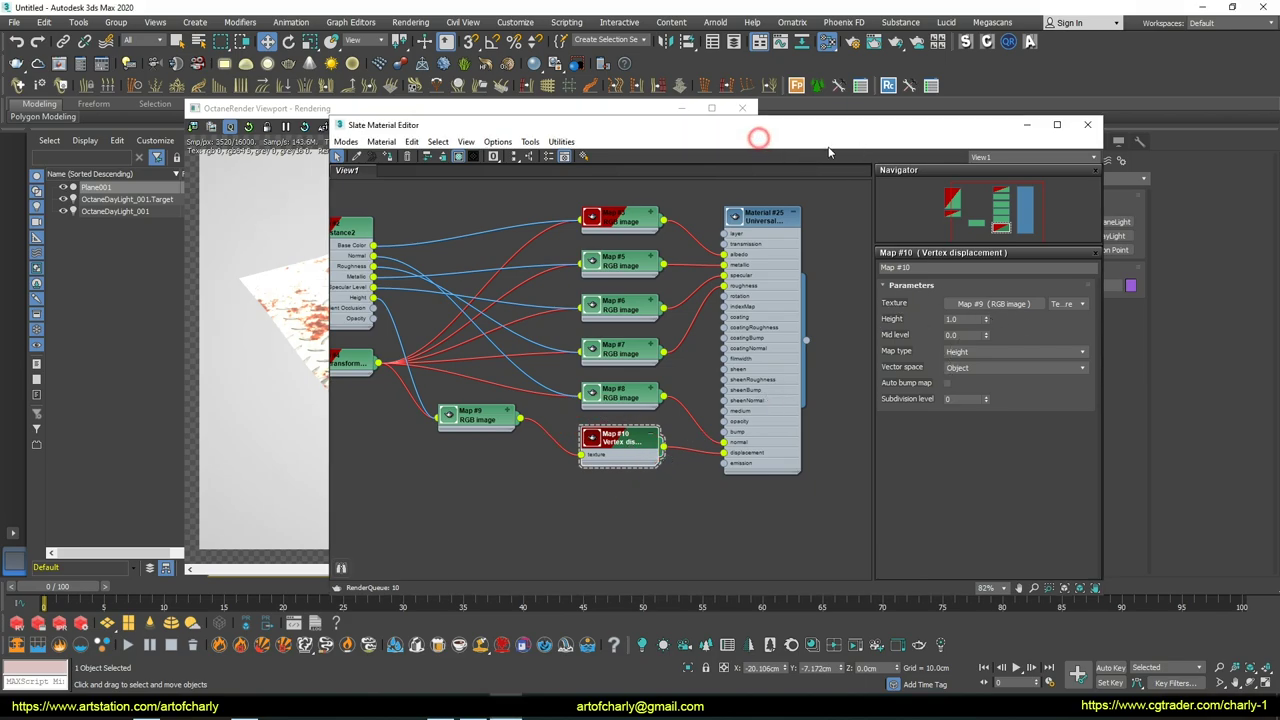
pyautogui.moveTo(330, 107); pyautogui.dragTo(188, 108)
pyautogui.moveTo(720, 128); pyautogui.dragTo(778, 124)
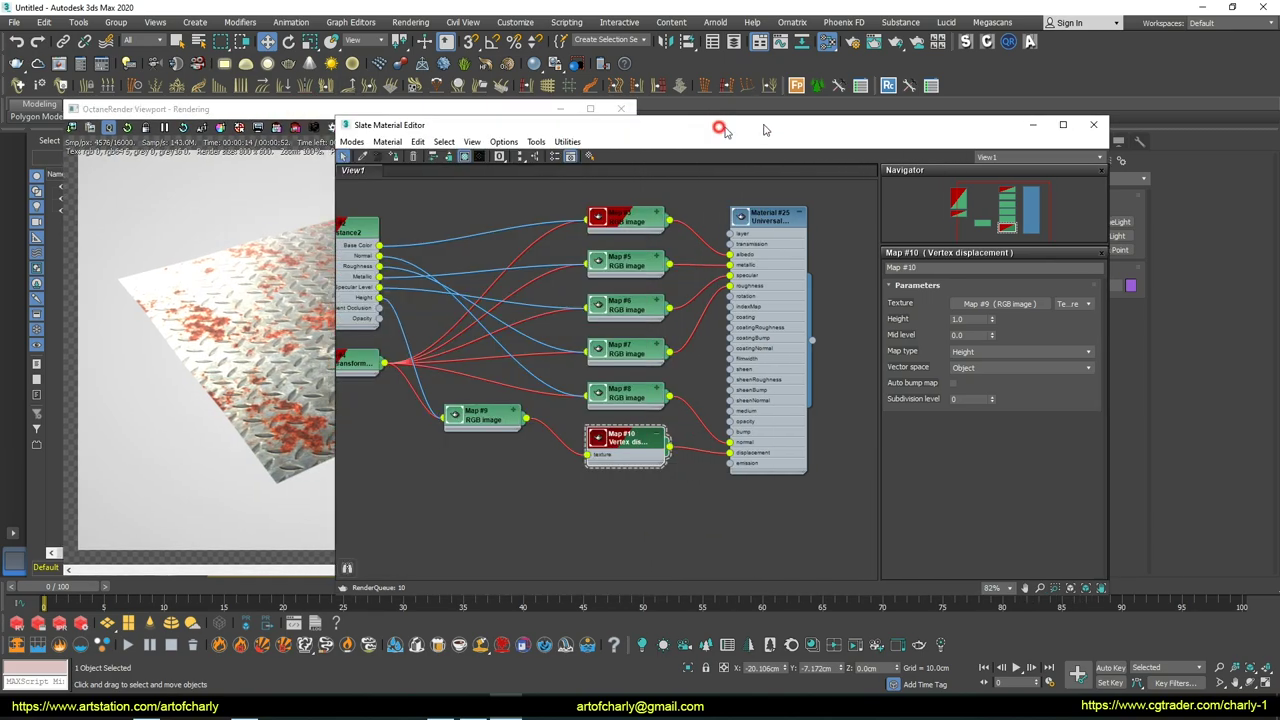
pyautogui.click(1006, 379)
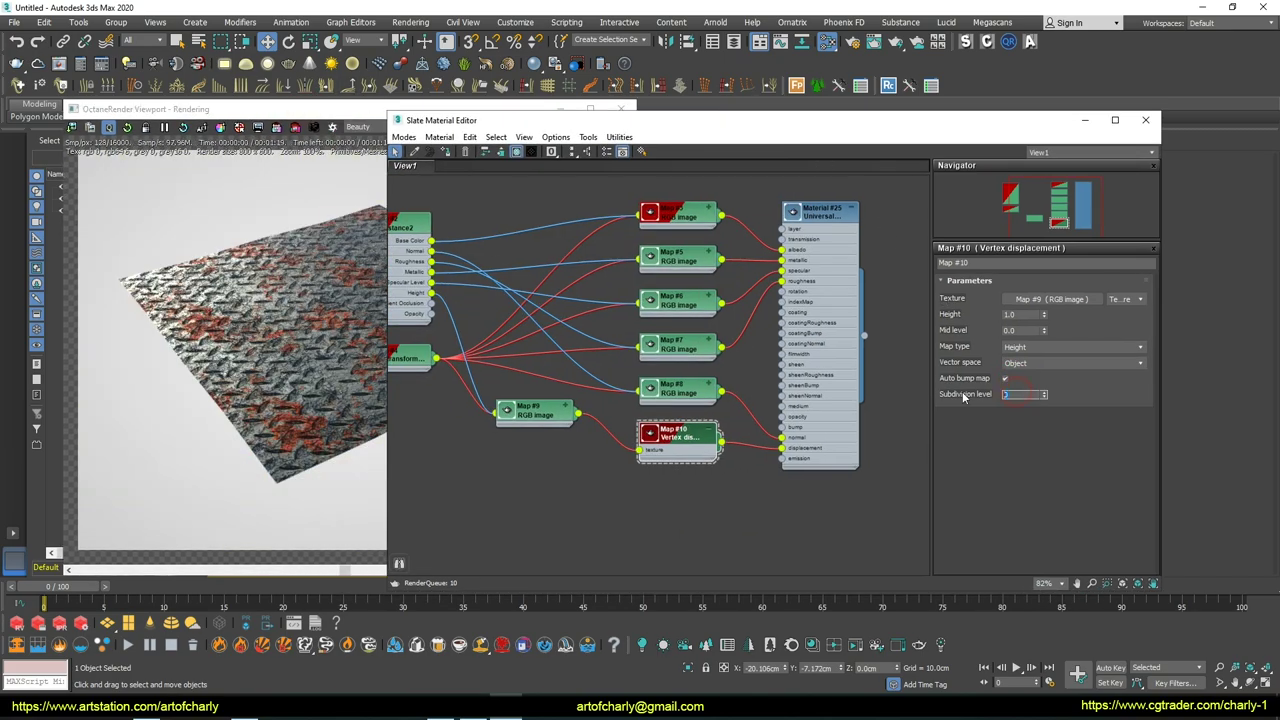
pyautogui.write('3')
pyautogui.press('Return')
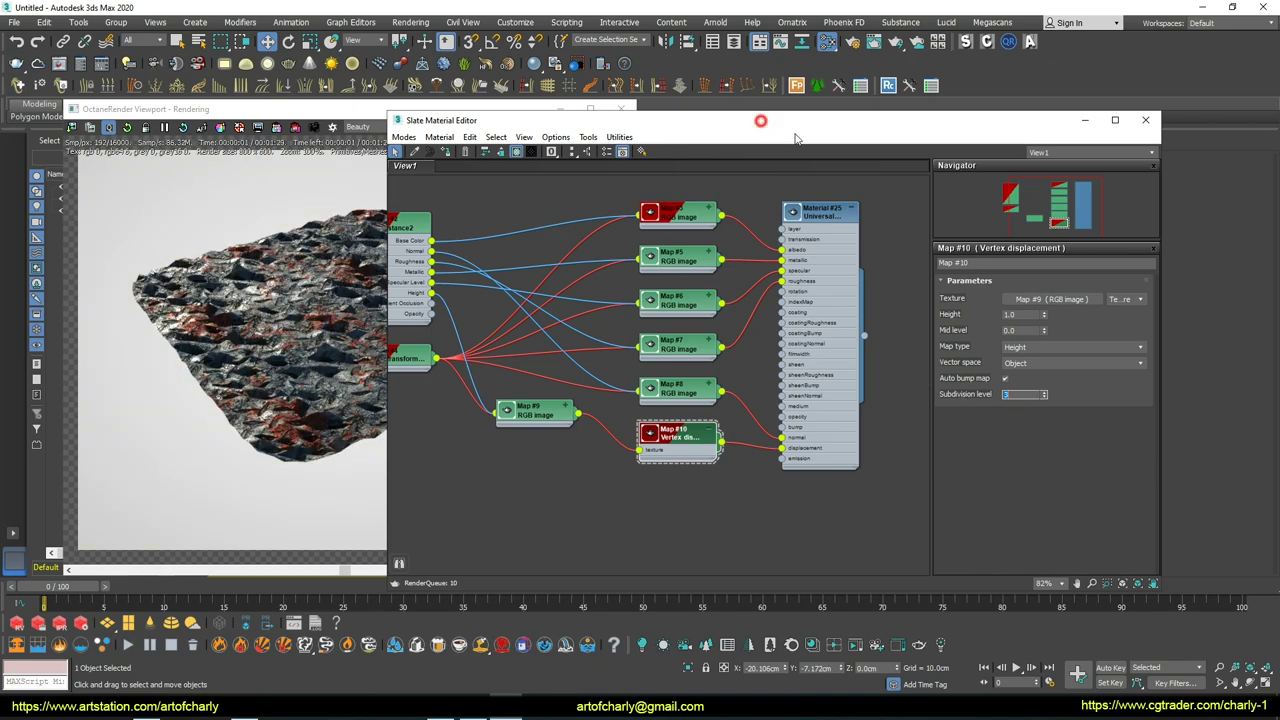
# Step: Set displacement height to 0.01 and mid level to 0.5, keeping the render visible
pyautogui.moveTo(760, 120); pyautogui.dragTo(876, 123)
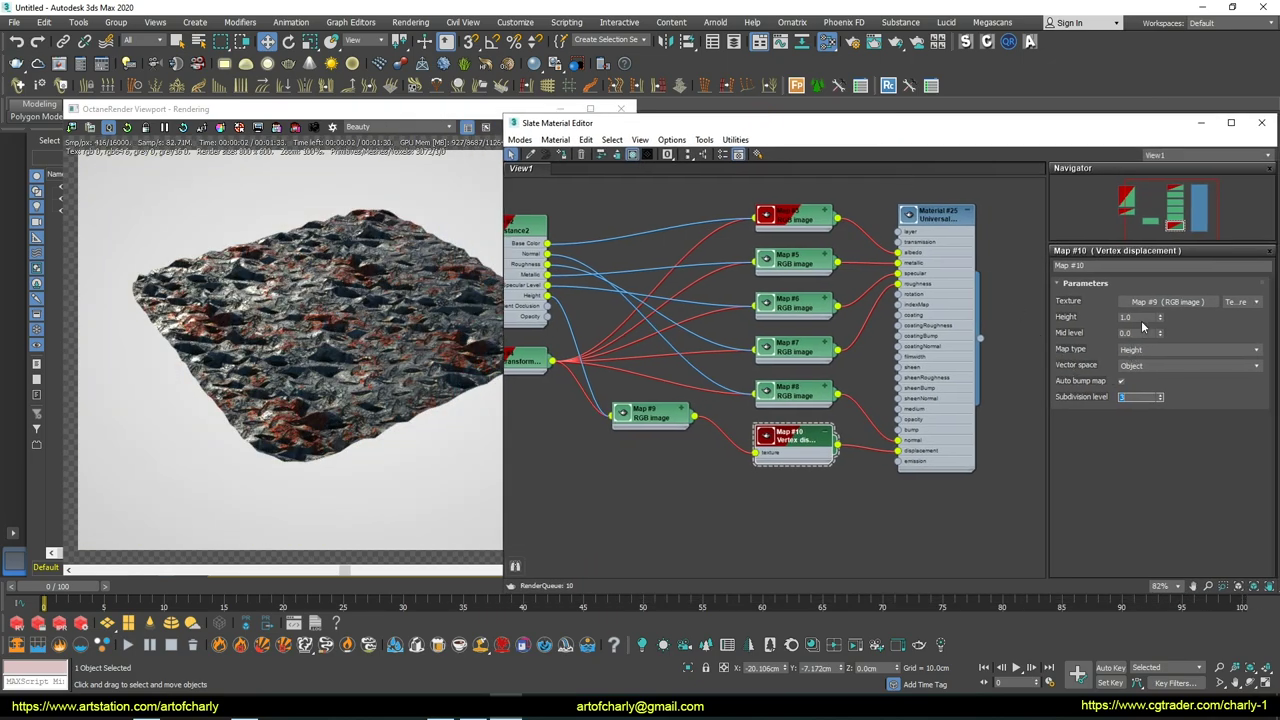
pyautogui.write('0.01')
pyautogui.press('Return')
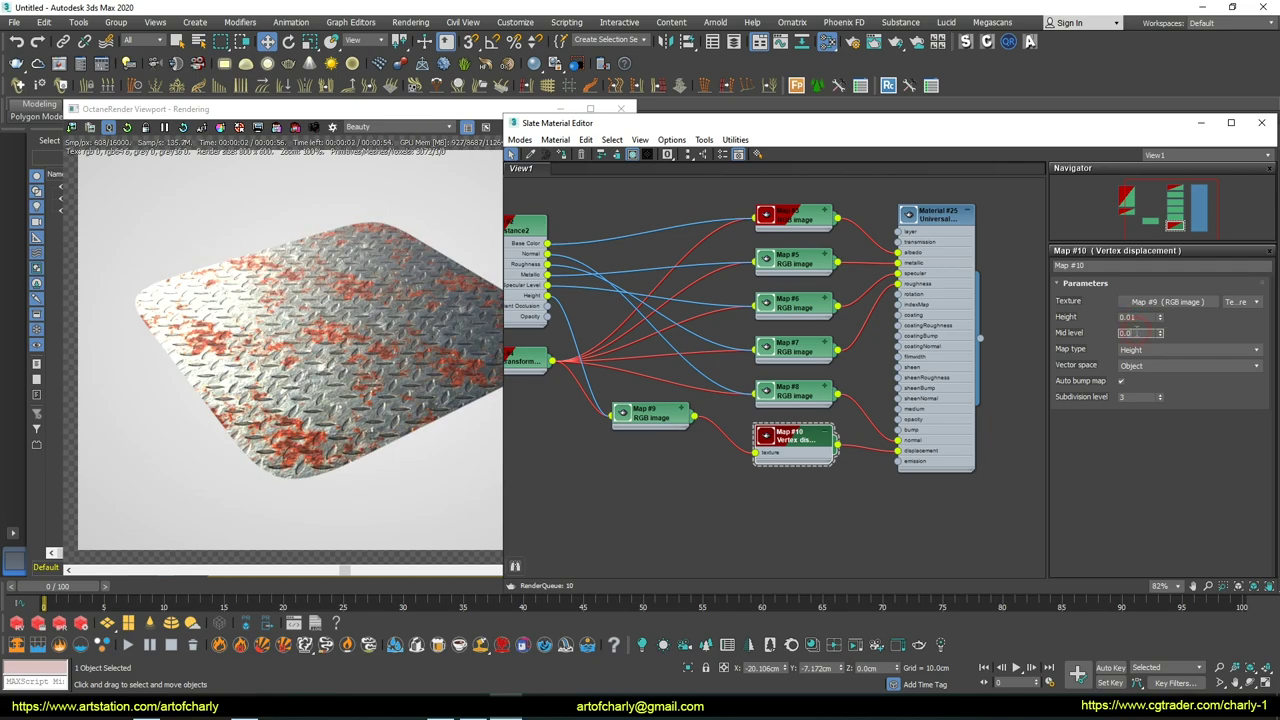
pyautogui.write('5')
pyautogui.press('Return')
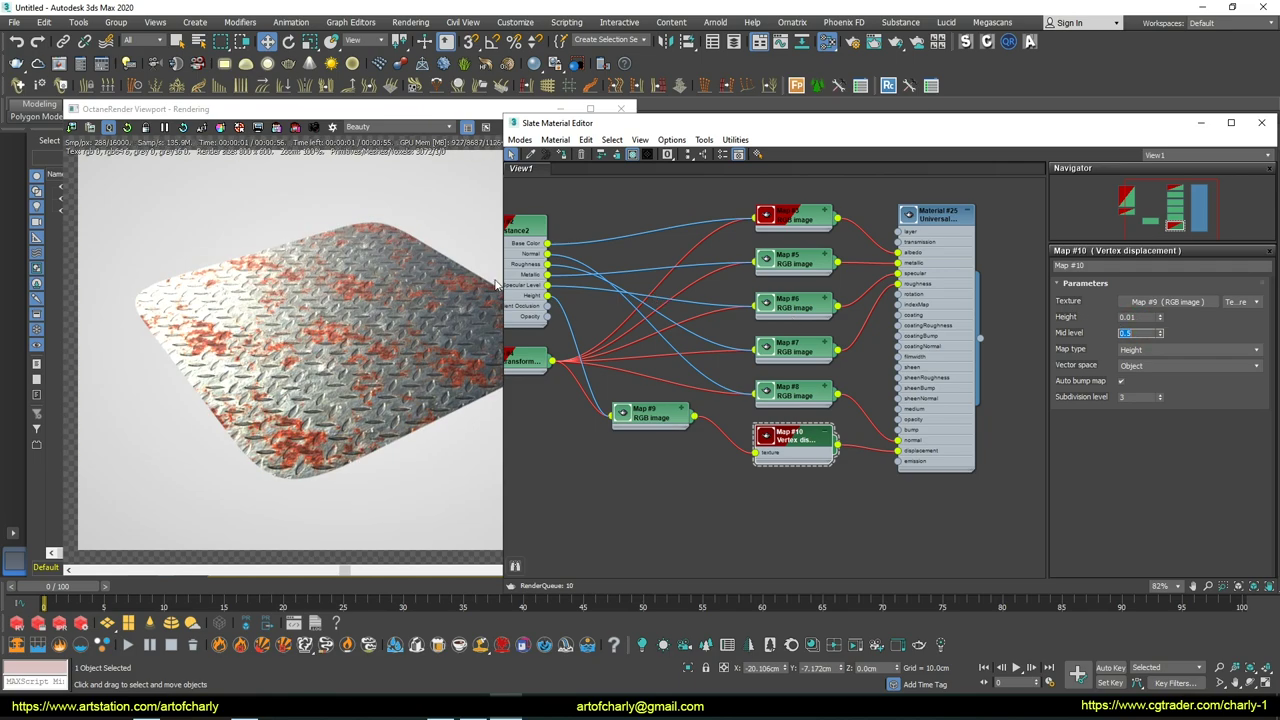
pyautogui.moveTo(679, 133); pyautogui.dragTo(733, 135)
pyautogui.moveTo(350, 108); pyautogui.dragTo(205, 93)
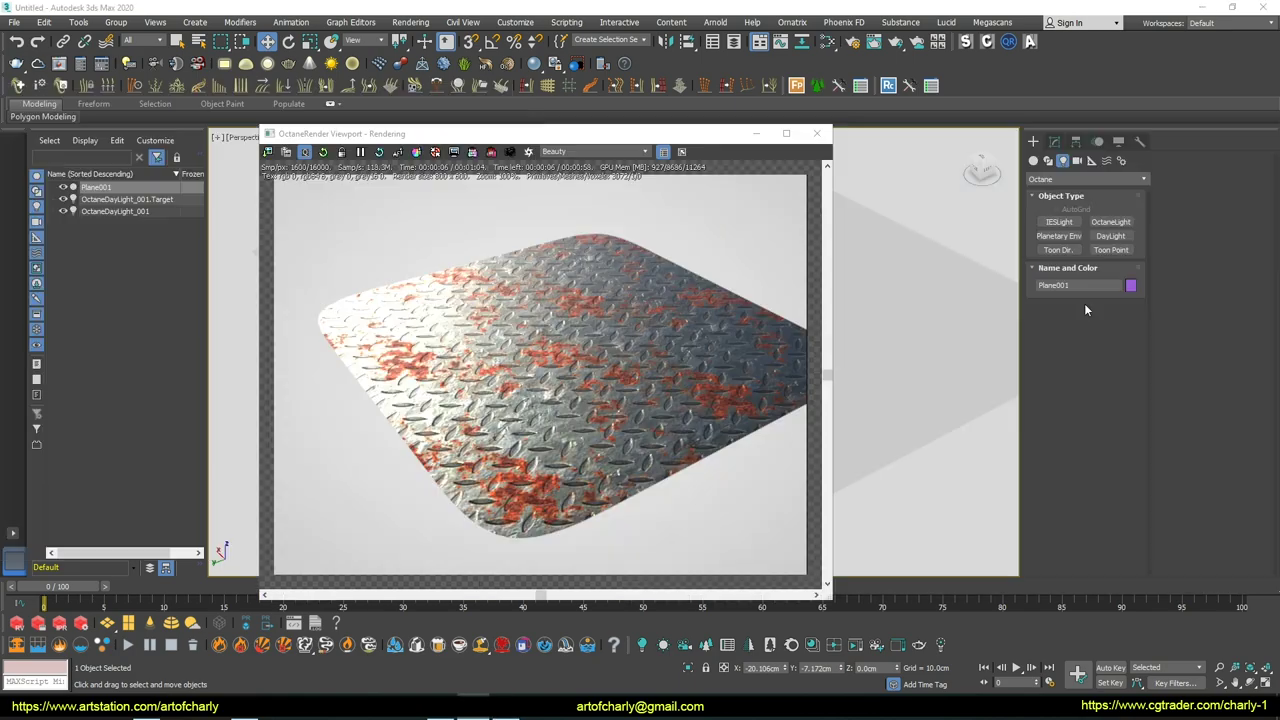
# Step: Convert Plane001 to an Editable Poly
pyautogui.click(1054, 143)
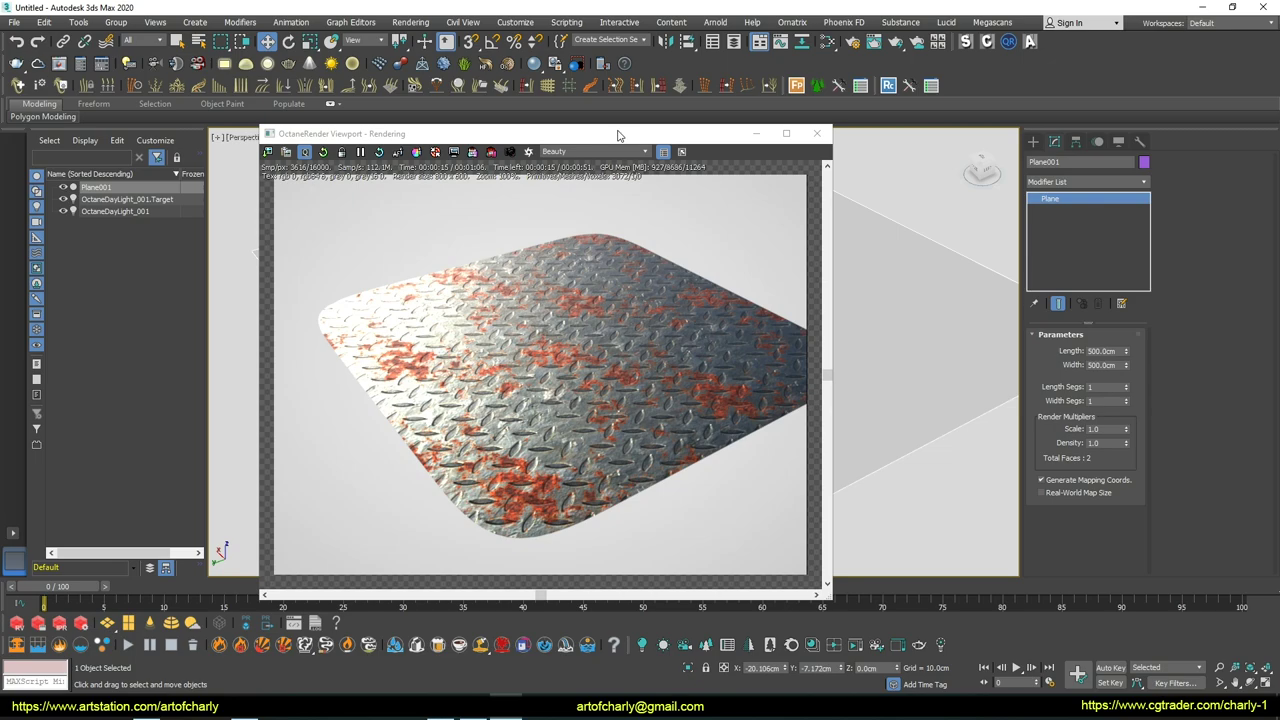
pyautogui.moveTo(617, 134); pyautogui.dragTo(298, 174)
pyautogui.rightClick(690, 343)
pyautogui.moveTo(740, 529)
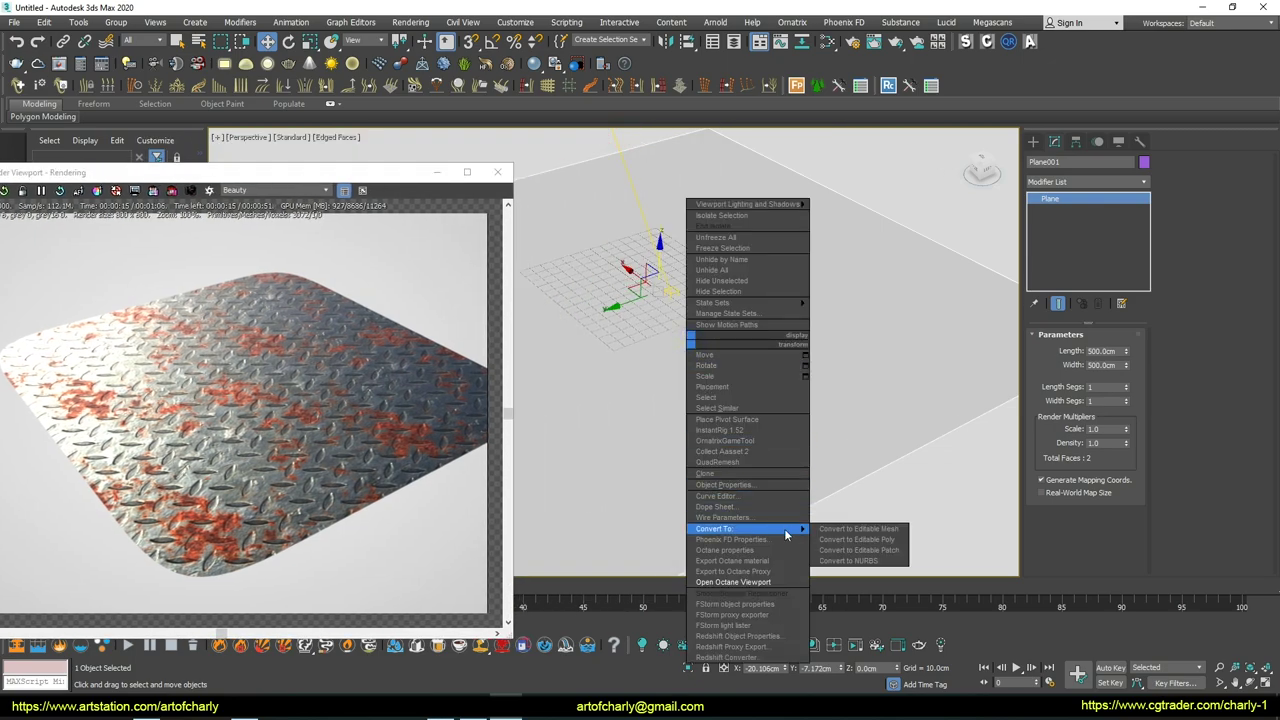
pyautogui.click(855, 540)
# Step: Connect the first pair of opposite border edges with 2 segments pinched 98 toward the borders
pyautogui.keyDown('alt'); pyautogui.moveTo(743, 320); pyautogui.dragTo(677, 448, button='middle'); pyautogui.keyUp('alt')
pyautogui.press('2')
pyautogui.click(633, 443)
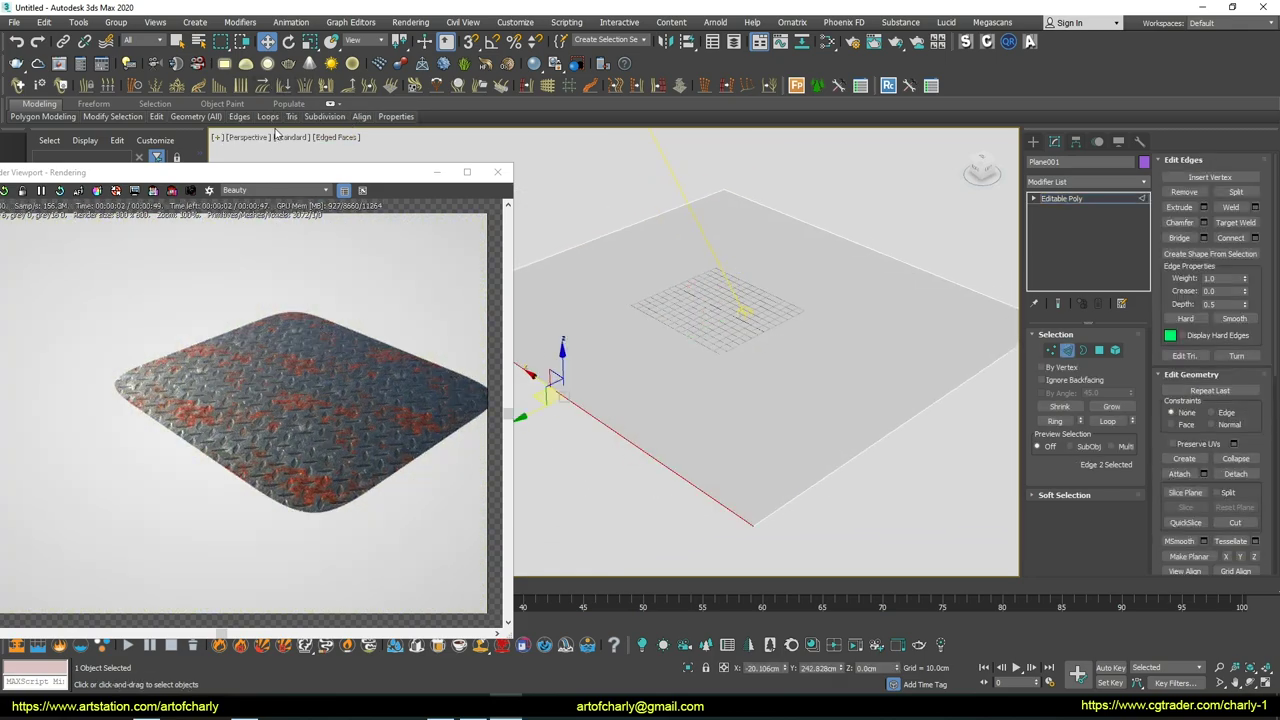
pyautogui.keyDown('shift'); pyautogui.click(162, 145); pyautogui.keyUp('shift')
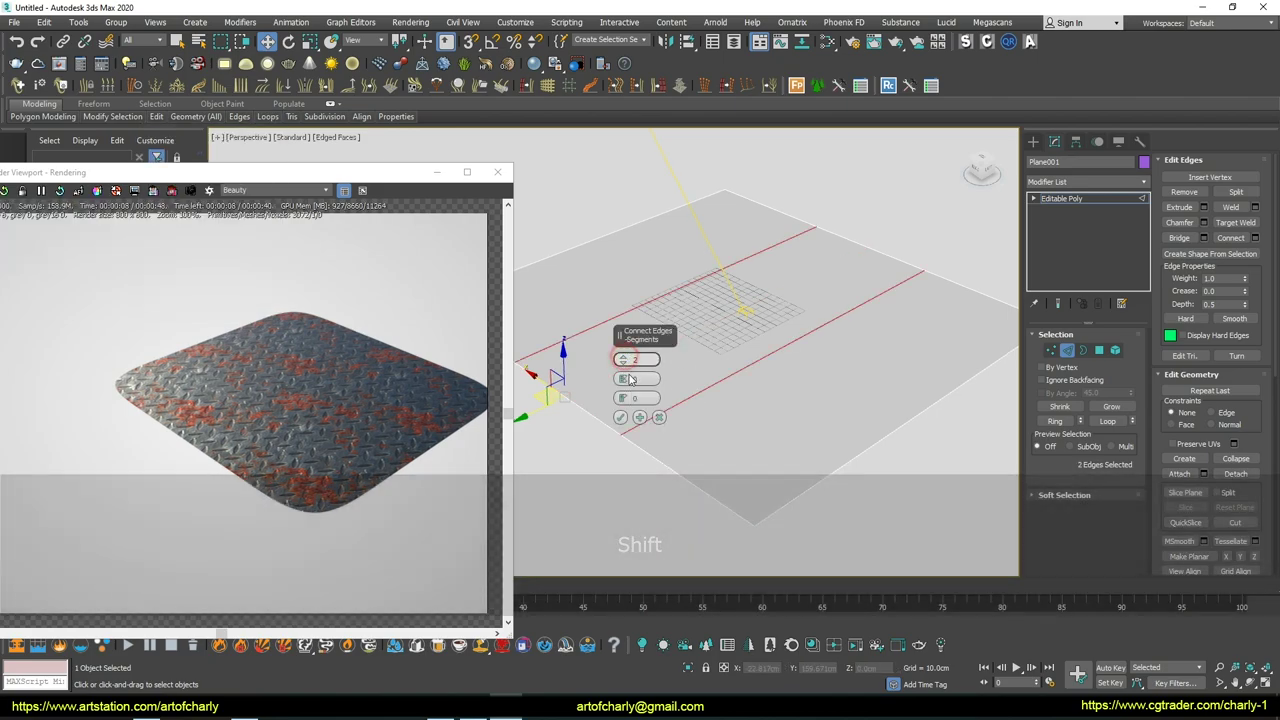
pyautogui.moveTo(624, 378); pyautogui.dragTo(622, 250)
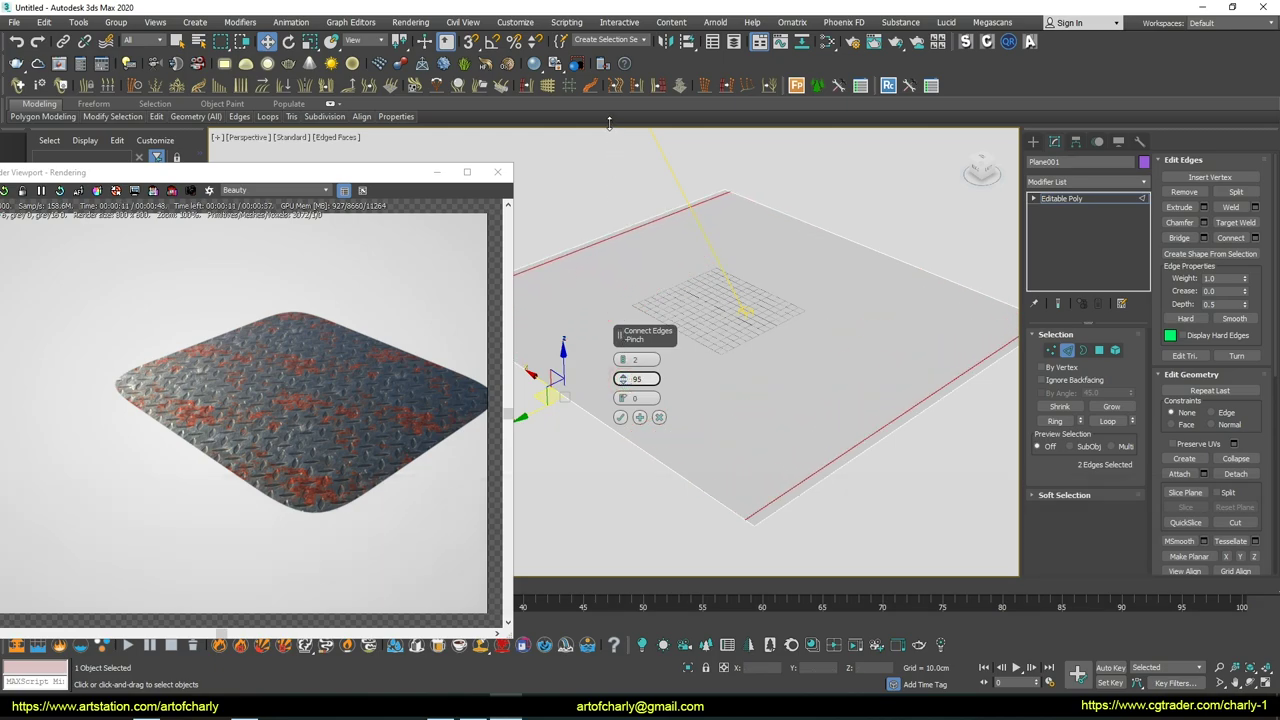
pyautogui.click(620, 417)
# Step: Connect the other pair of border edges the same way and inspect the corner
pyautogui.click(867, 444)
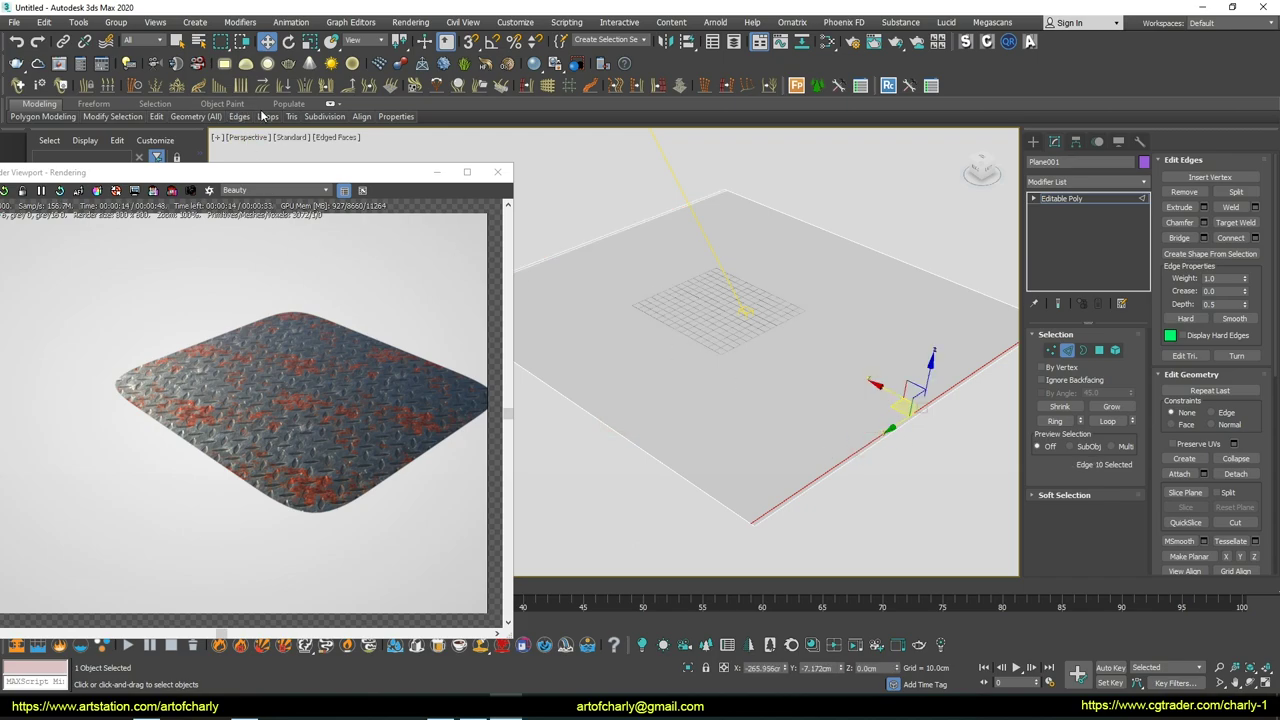
pyautogui.moveTo(268, 116)
pyautogui.keyDown('shift'); pyautogui.click(160, 200); pyautogui.keyUp('shift')
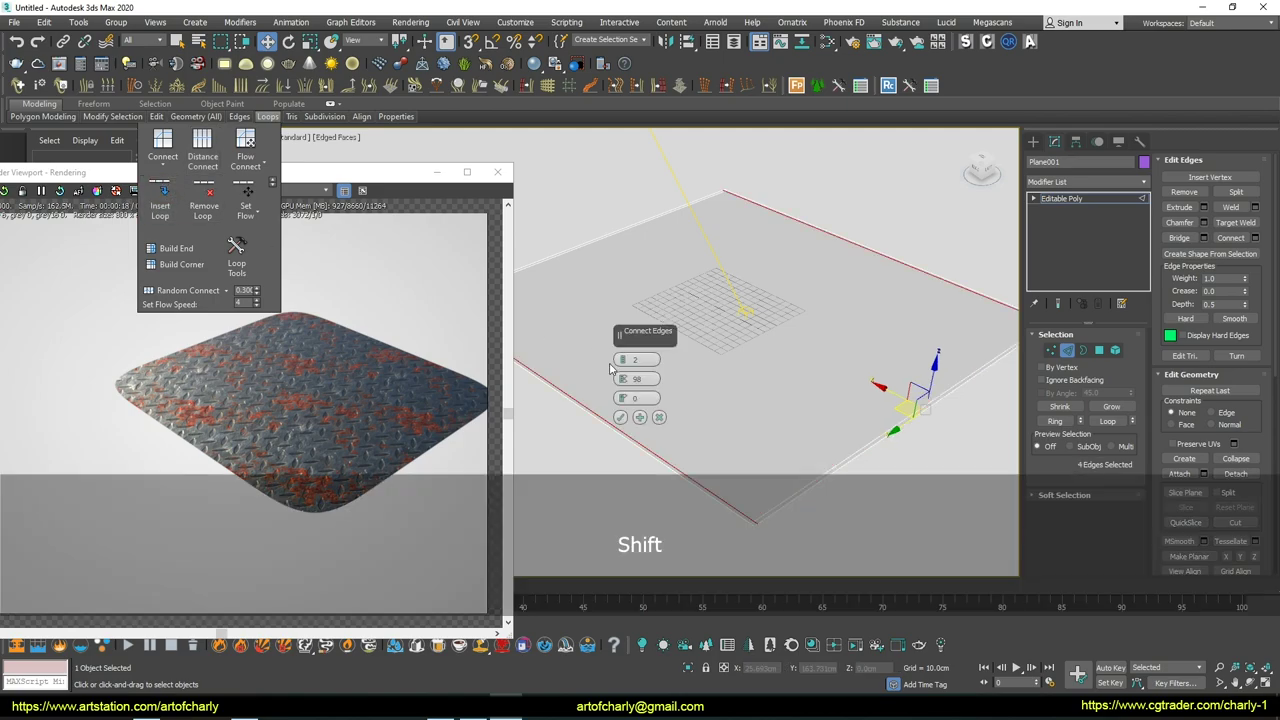
pyautogui.click(620, 417)
pyautogui.keyDown('alt'); pyautogui.moveTo(794, 414); pyautogui.dragTo(751, 350, button='middle'); pyautogui.keyUp('alt')
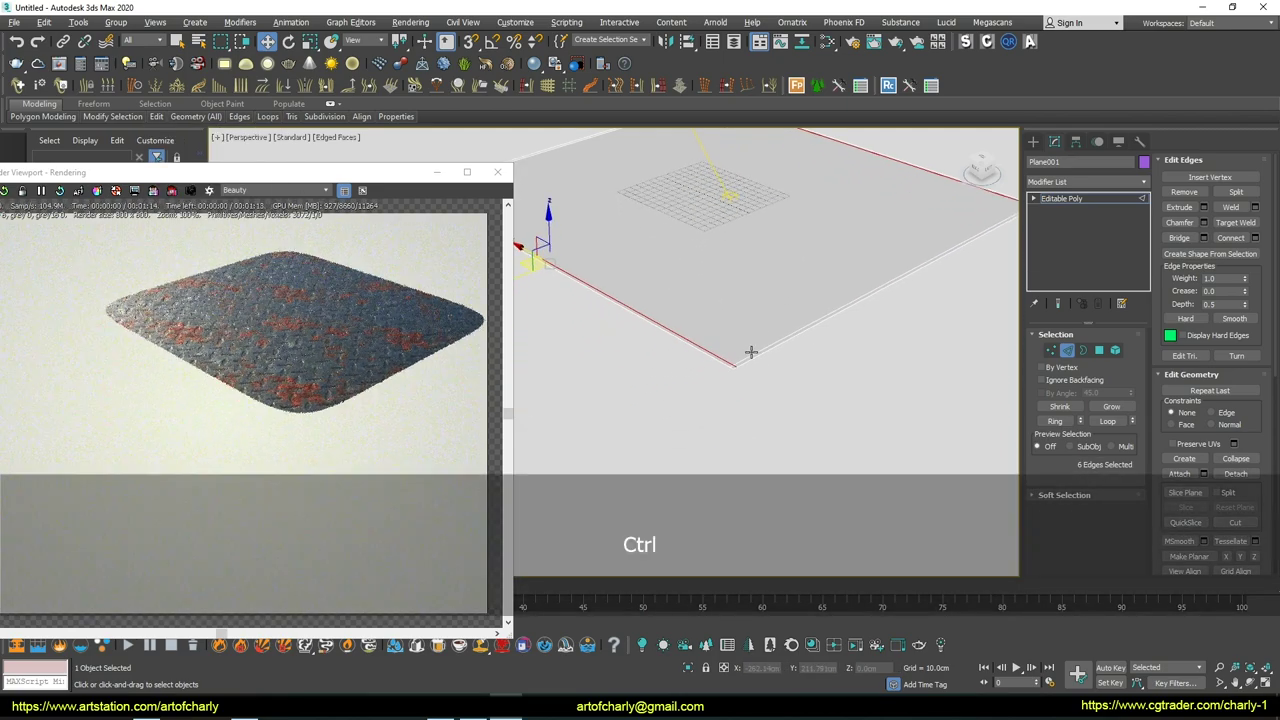
pyautogui.scroll(-5, 751, 350)
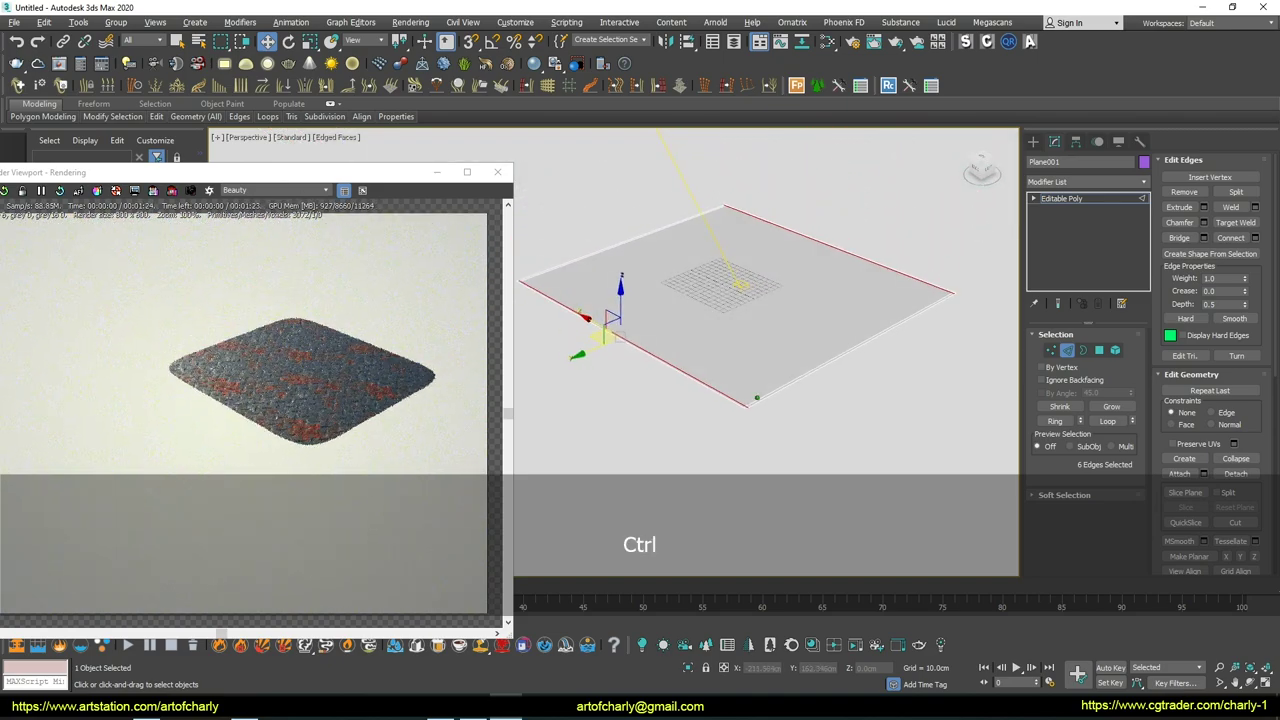
pyautogui.scroll(2, 784, 380)
pyautogui.click(1033, 143)
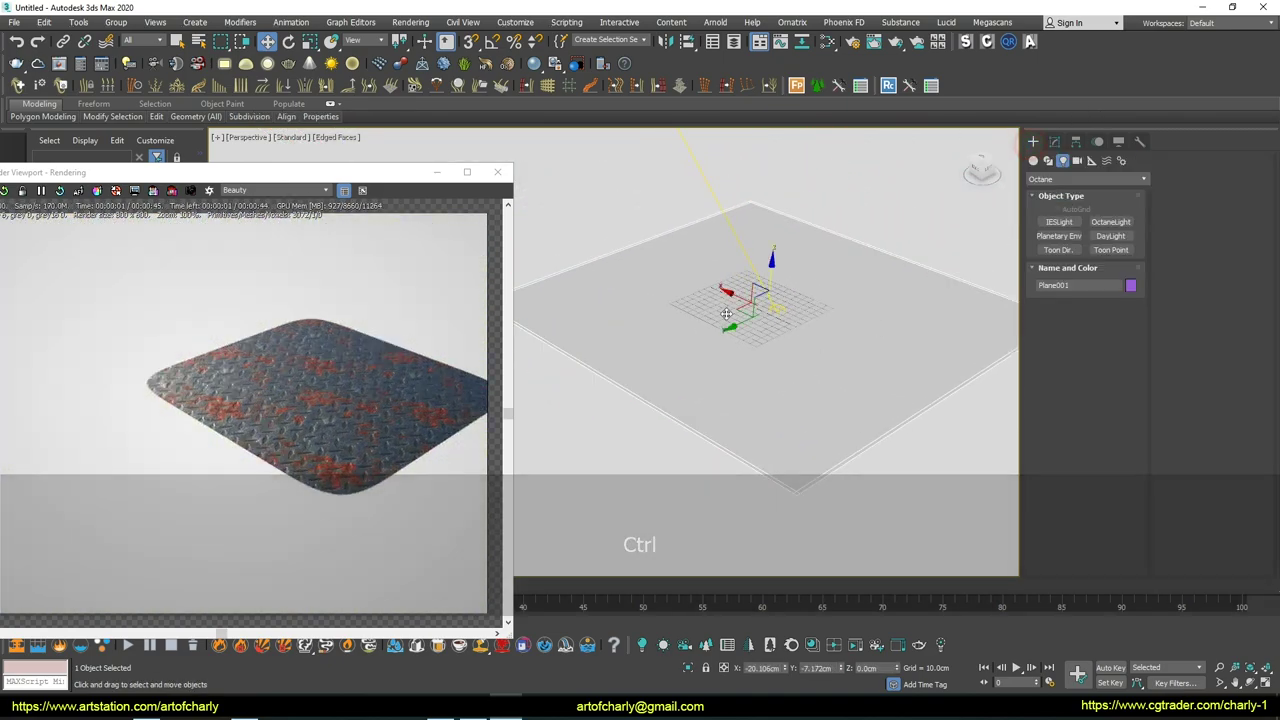
# Step: Enable Movable proxy in Plane001's Octane object properties, then view the plate from a new angle
pyautogui.rightClick(679, 315)
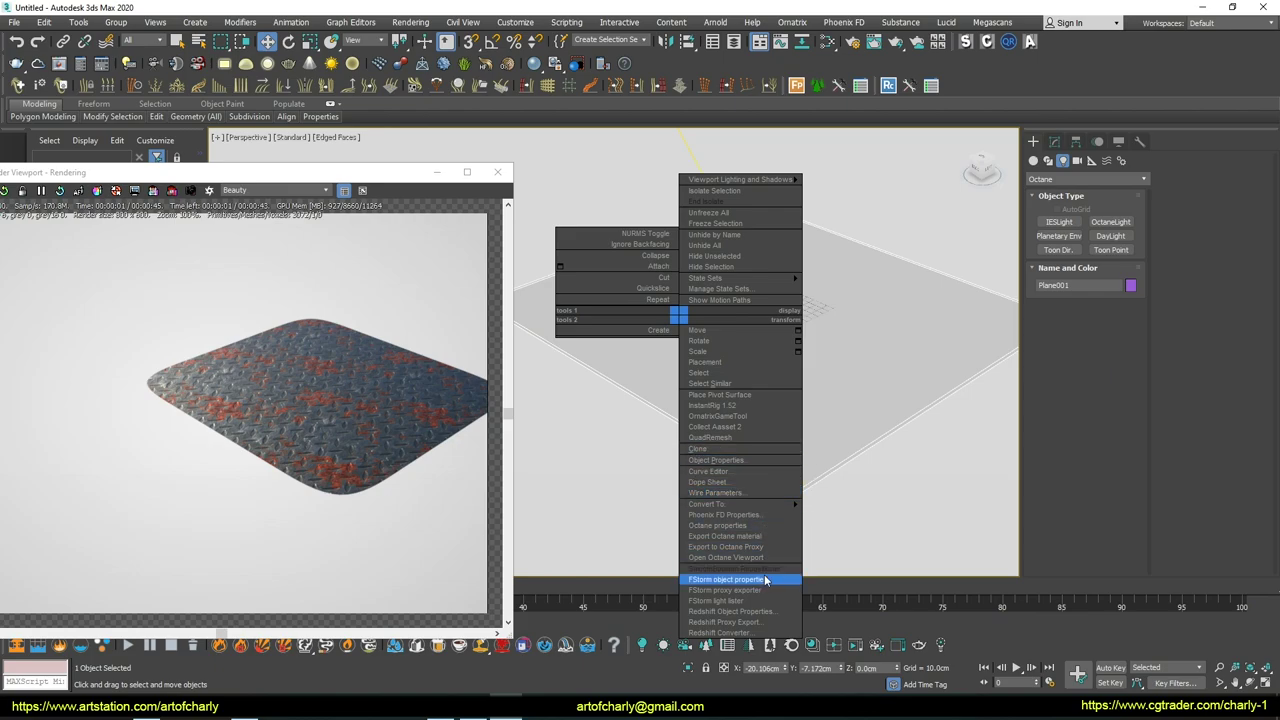
pyautogui.click(758, 527)
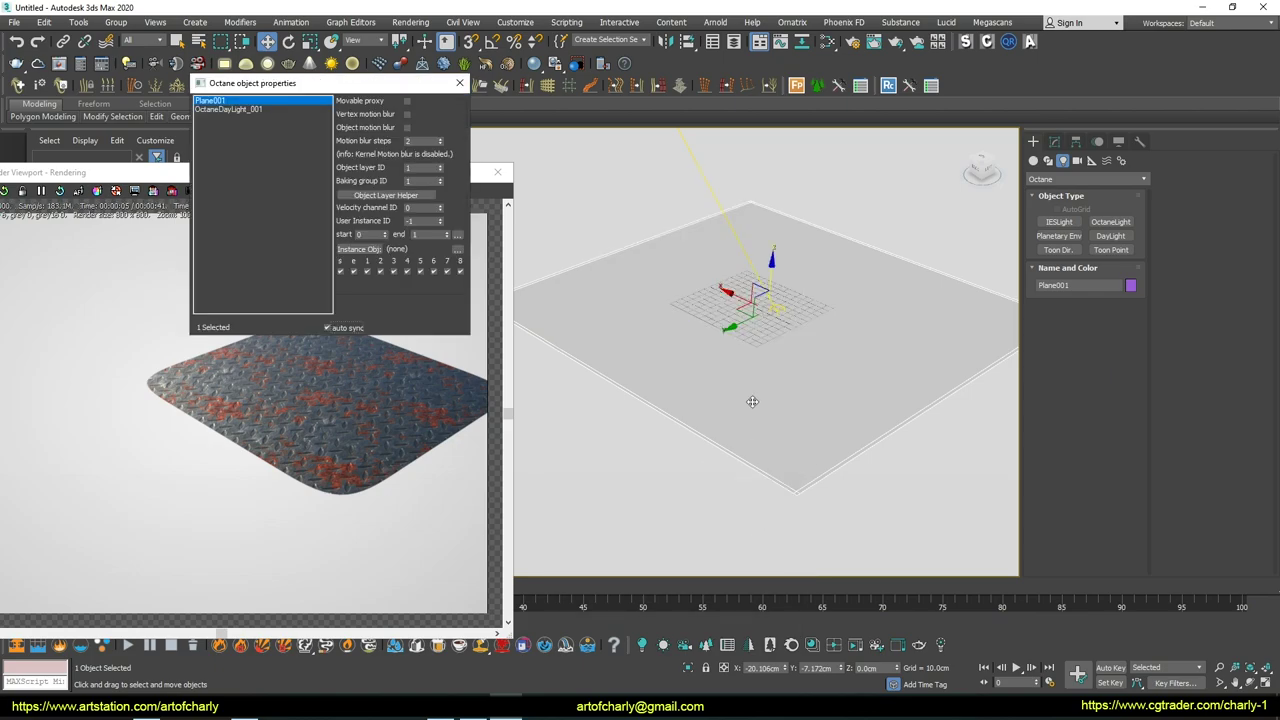
pyautogui.click(407, 101)
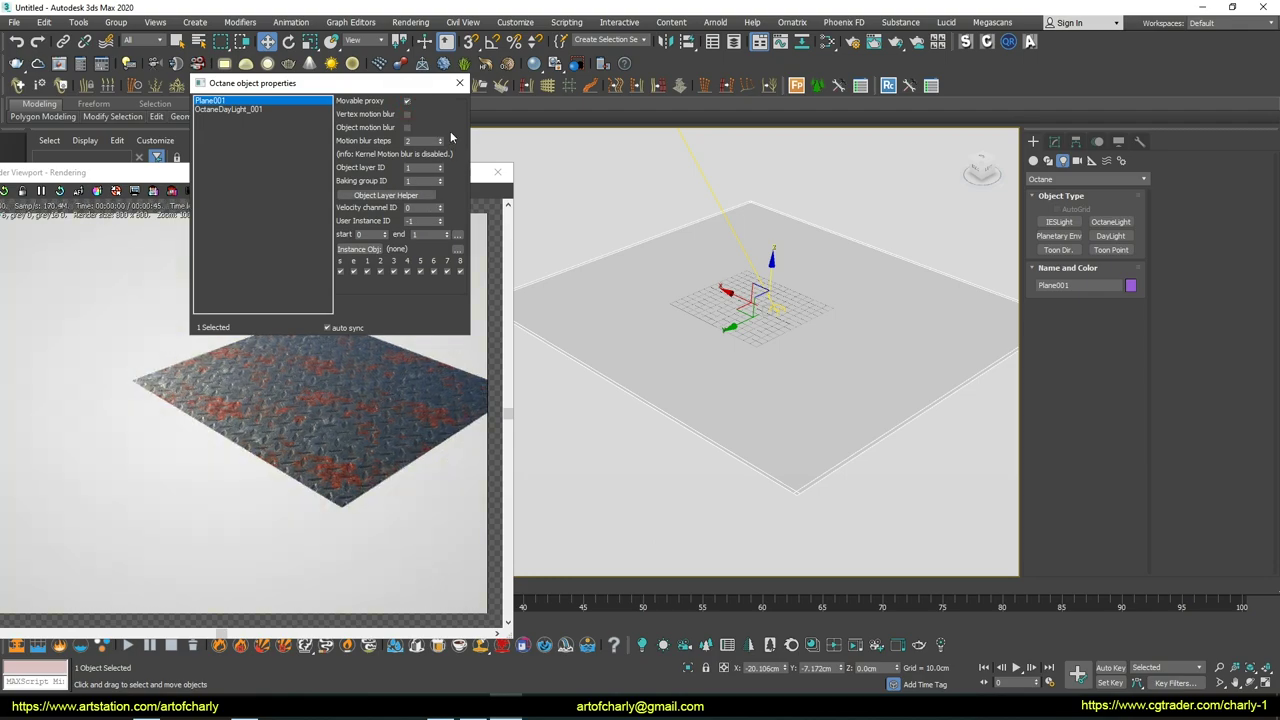
pyautogui.click(460, 84)
pyautogui.moveTo(814, 346)
pyautogui.keyDown('alt'); pyautogui.mouseDown(button='middle')
pyautogui.moveTo(784, 316)
pyautogui.moveTo(791, 271)
pyautogui.moveTo(809, 354)
pyautogui.moveTo(841, 357)
pyautogui.moveTo(791, 409)
pyautogui.moveTo(766, 403)
pyautogui.moveTo(790, 406)
pyautogui.moveTo(697, 443)
pyautogui.mouseUp(button='middle'); pyautogui.keyUp('alt')
pyautogui.hotkey('ctrl', 'alt', 'd')
pyautogui.moveTo(97, 287); pyautogui.dragTo(127, 296)
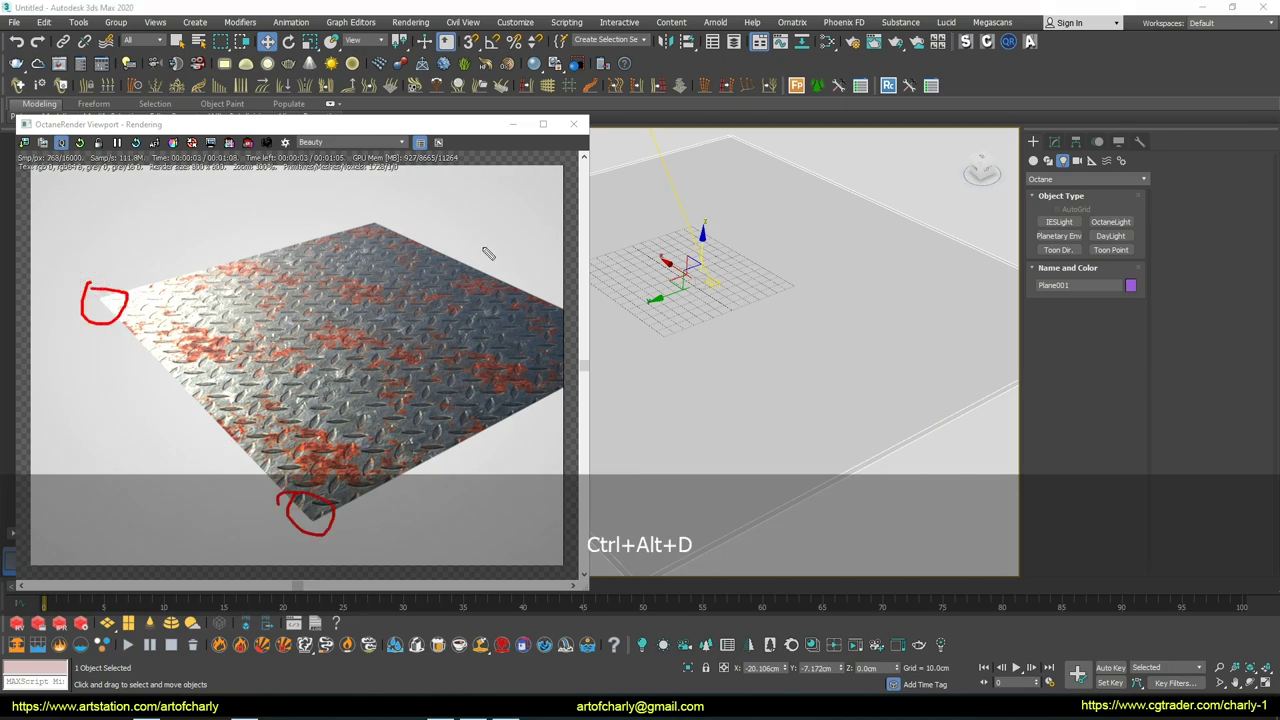
pyautogui.moveTo(449, 466); pyautogui.dragTo(519, 423)
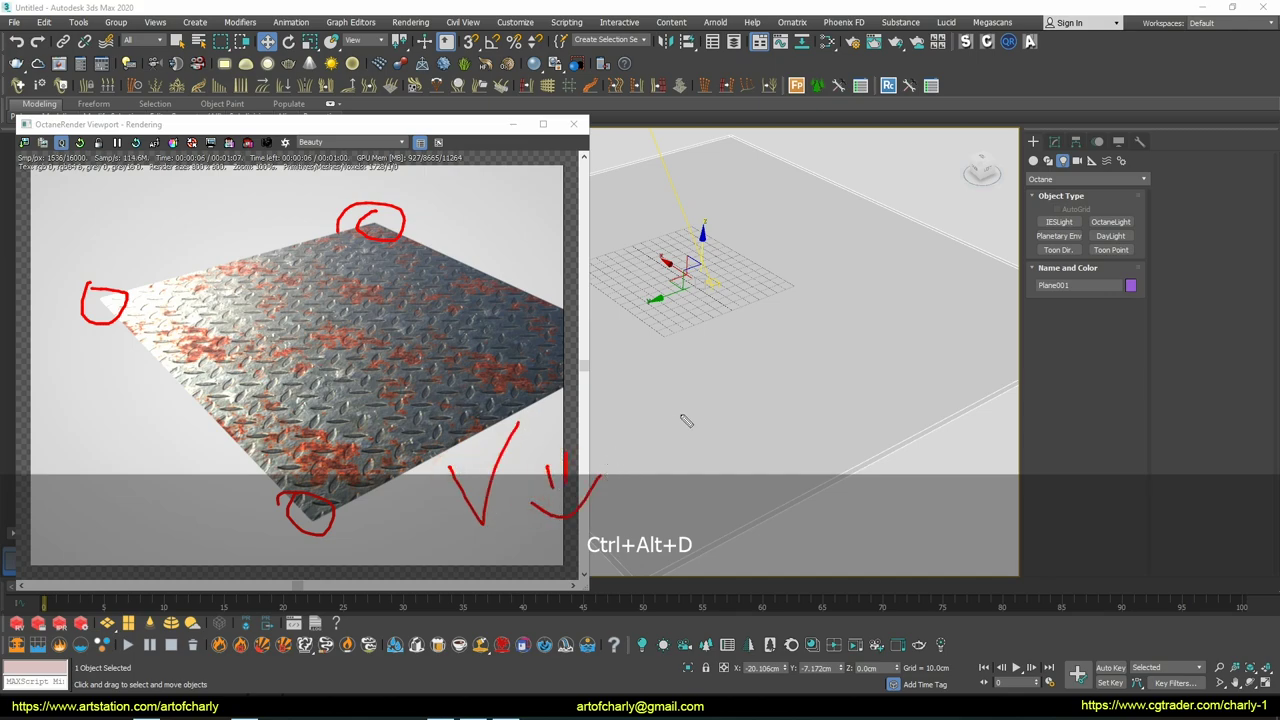